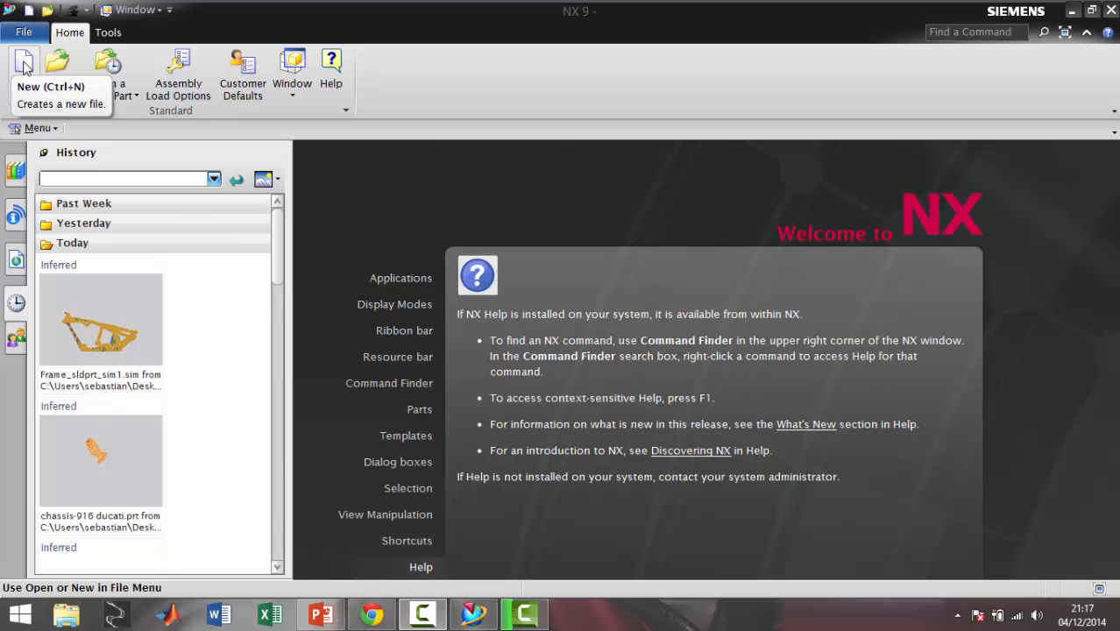
Open the part file chassis-916 ducati from the Chasis Ducati 916 folder on the desktop
click(57, 69)
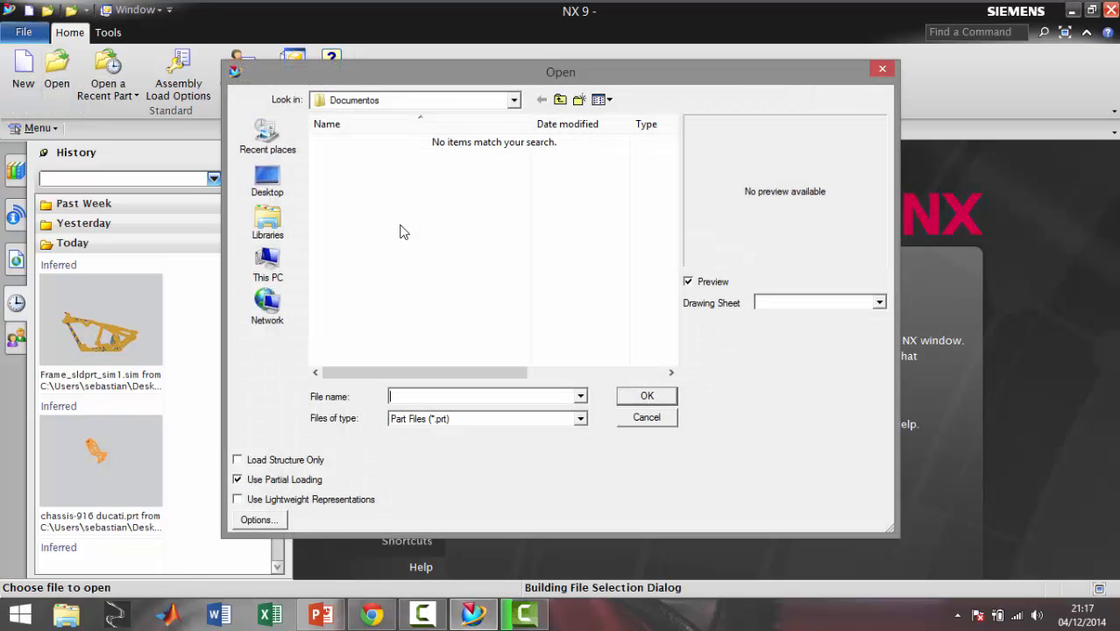
click(267, 179)
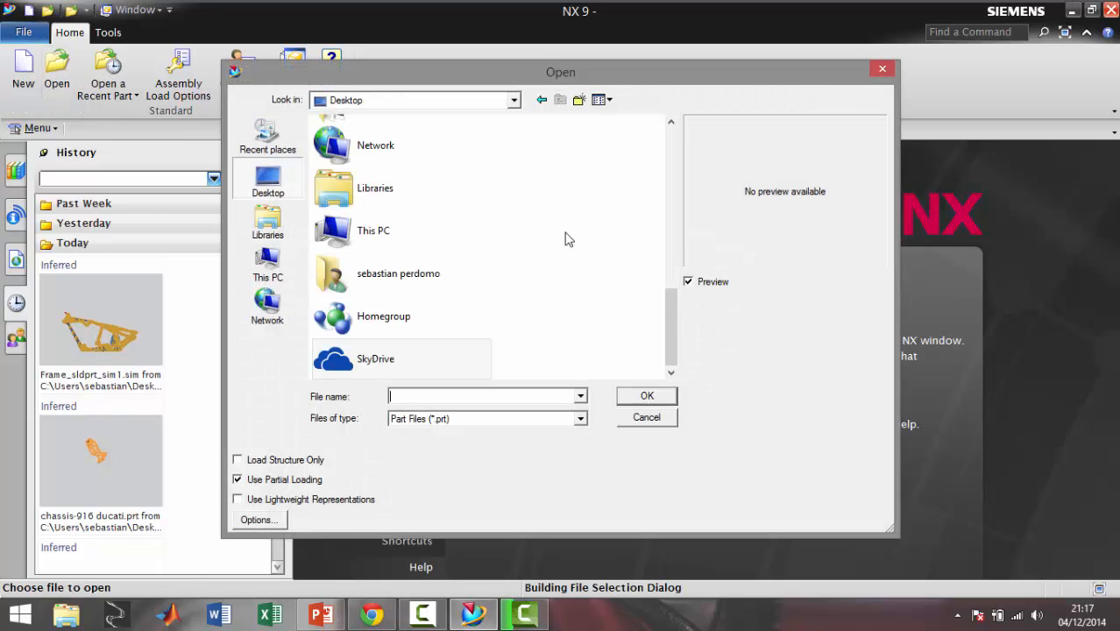
drag(674, 318, 658, 153)
double_click(425, 139)
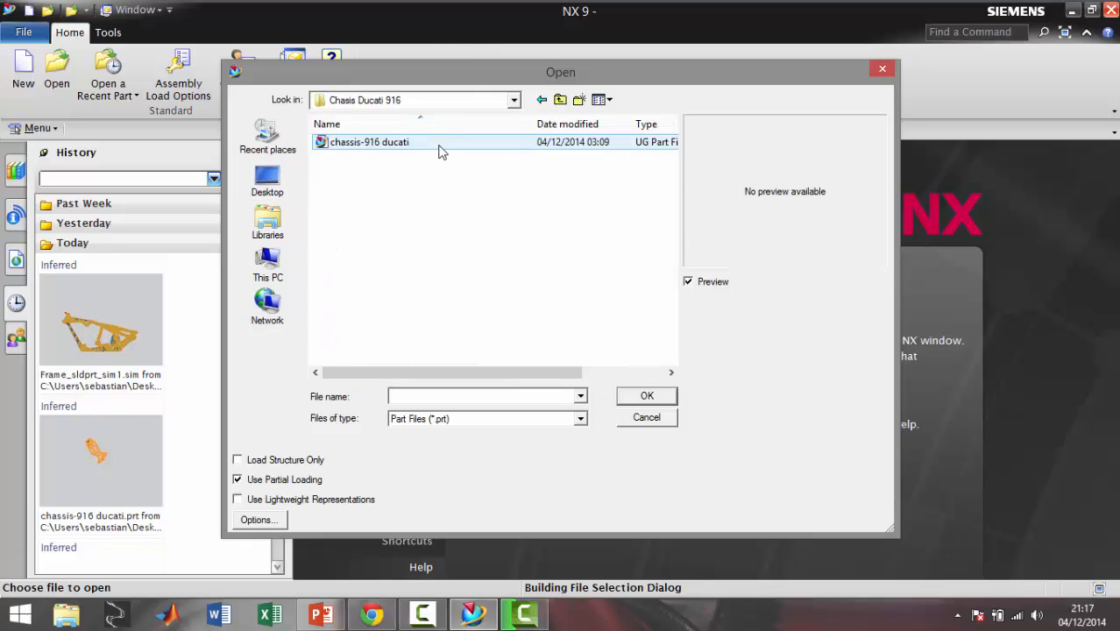
double_click(425, 145)
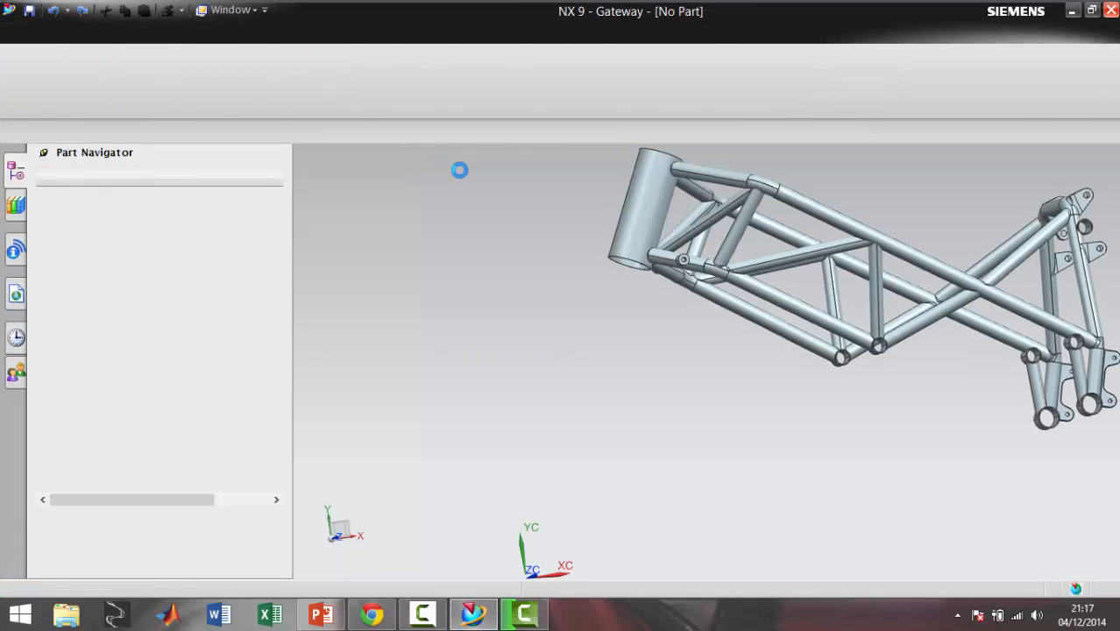
Switch the opened chassis part to the Advanced Simulation application
scroll(1003, 254, down, 2)
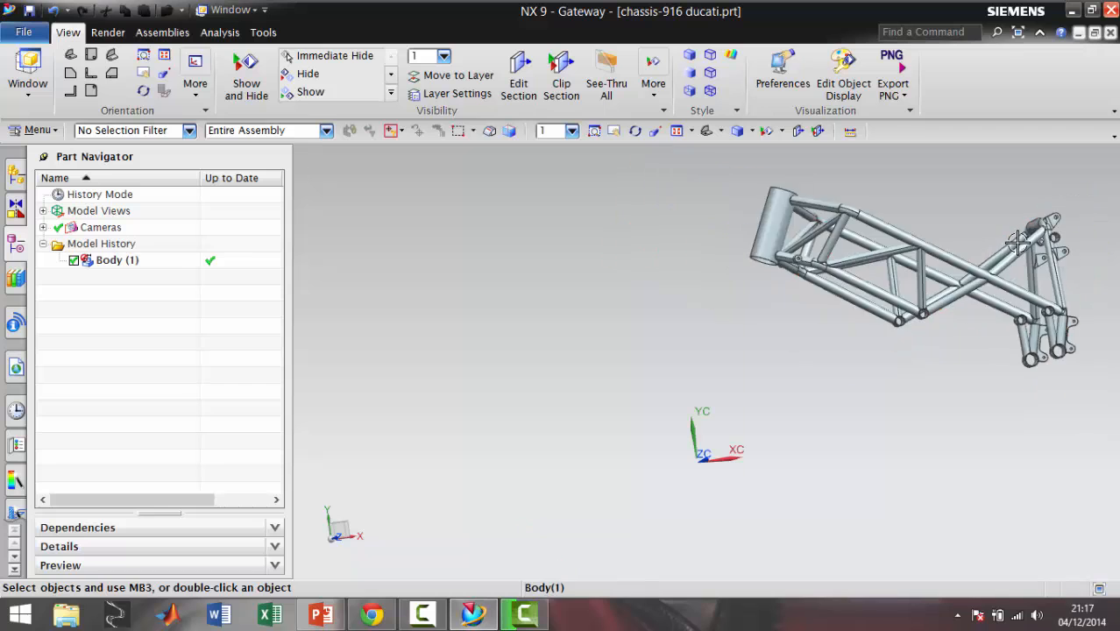
click(1033, 233)
key(Escape)
middle_drag(1076, 237, 1062, 436)
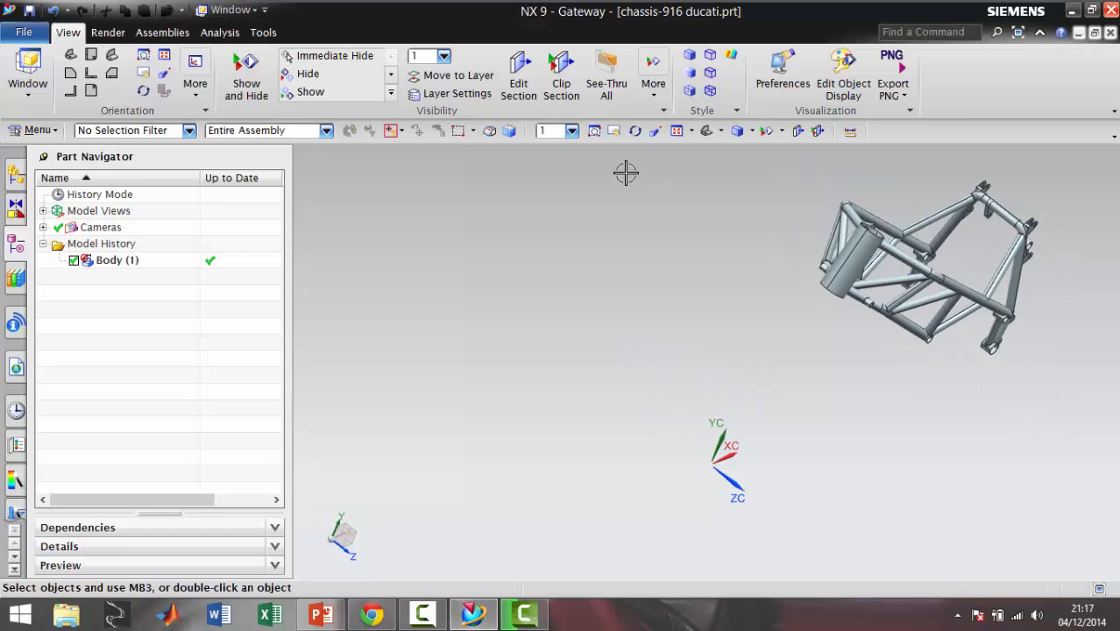
click(25, 36)
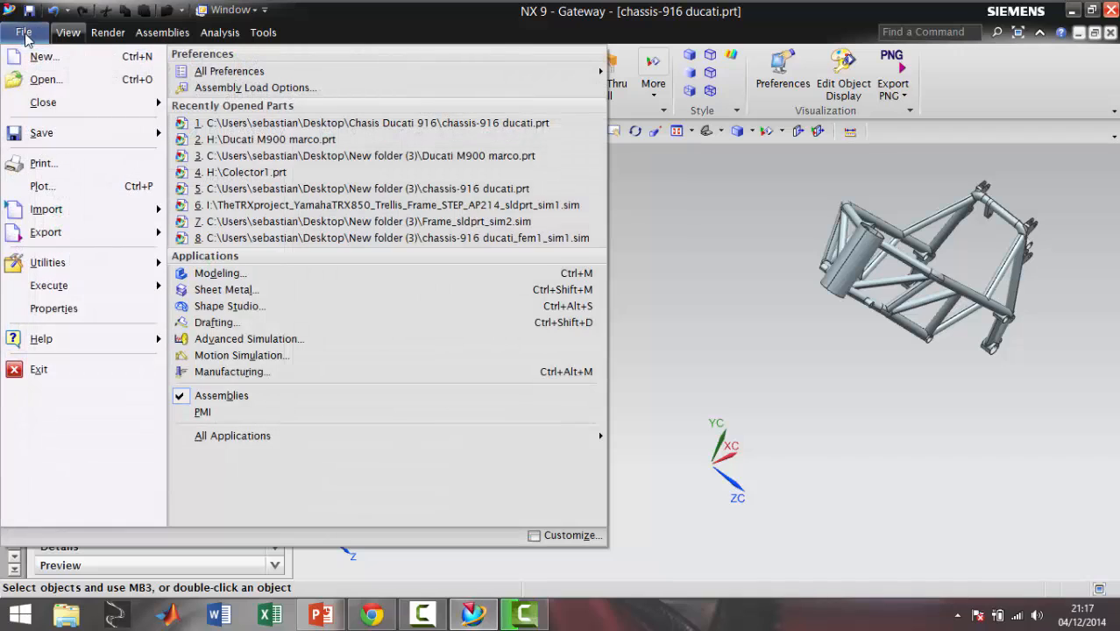
click(256, 345)
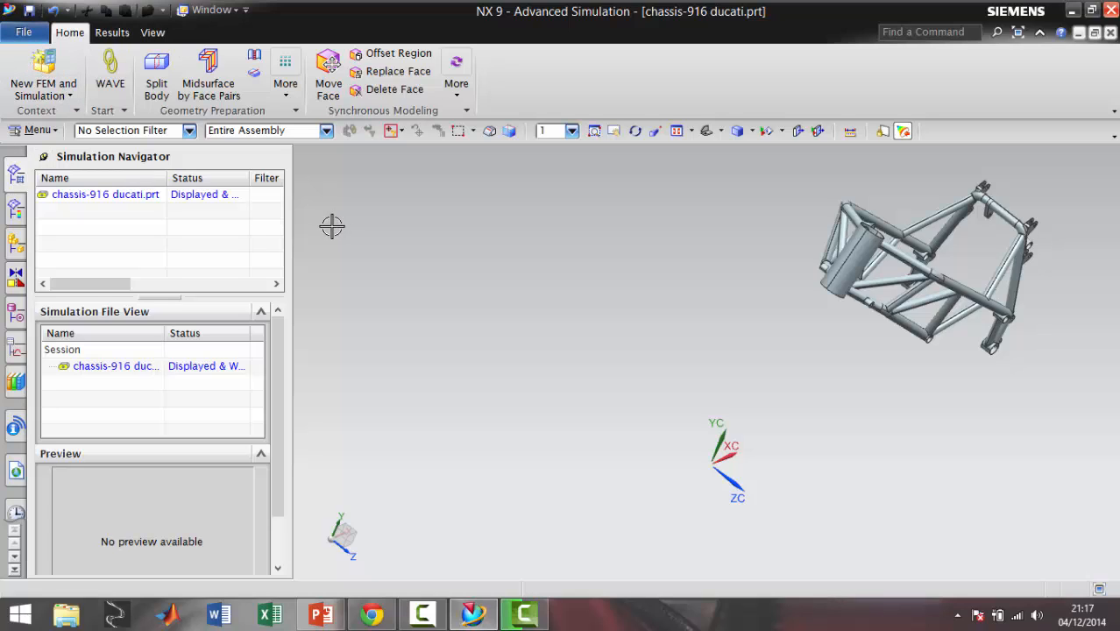
Start a new FEM and simulation for the chassis without an idealized part, using all visible bodies
click(70, 96)
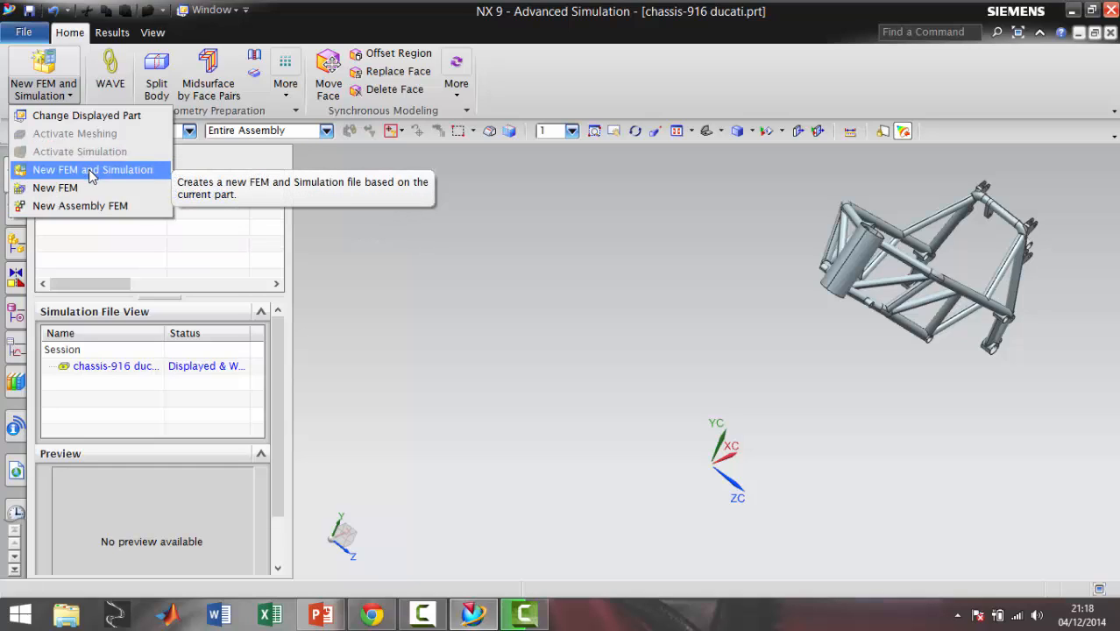
click(391, 242)
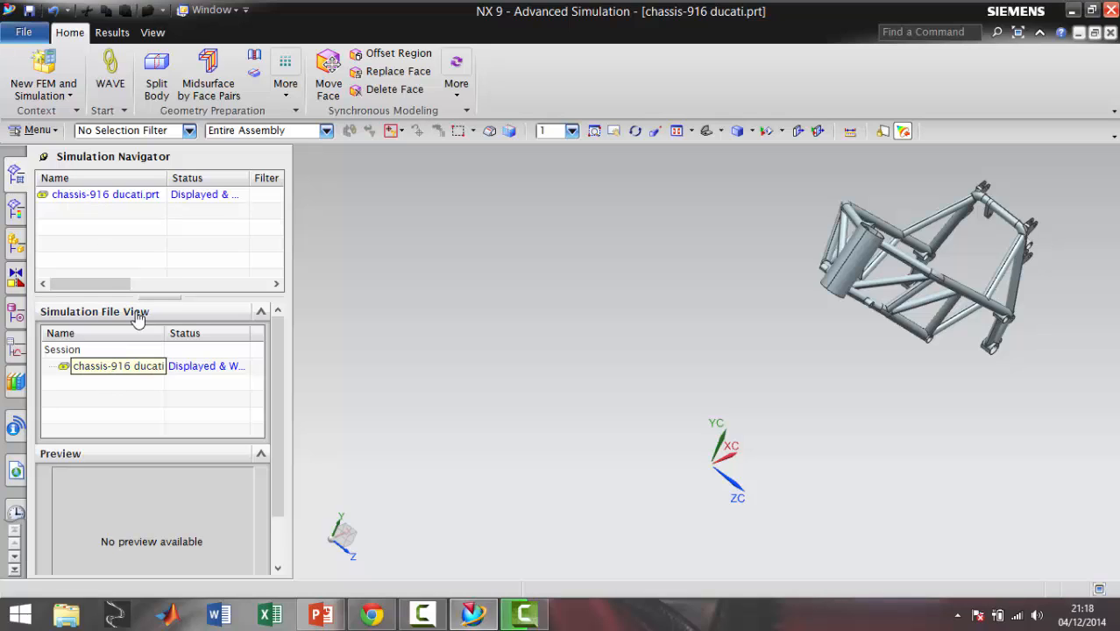
click(71, 96)
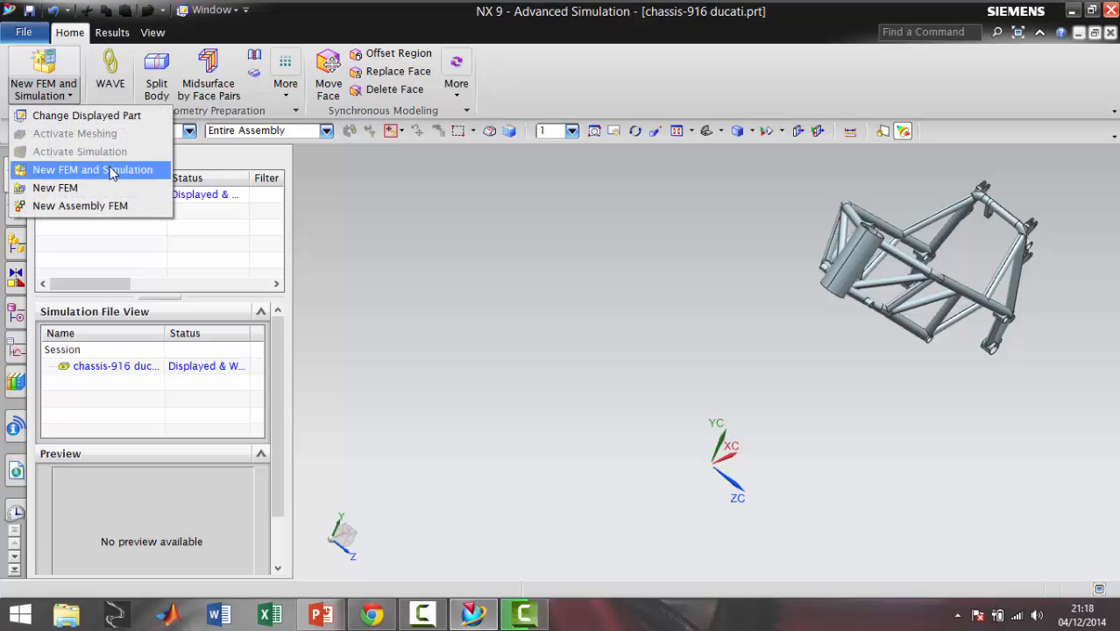
click(114, 171)
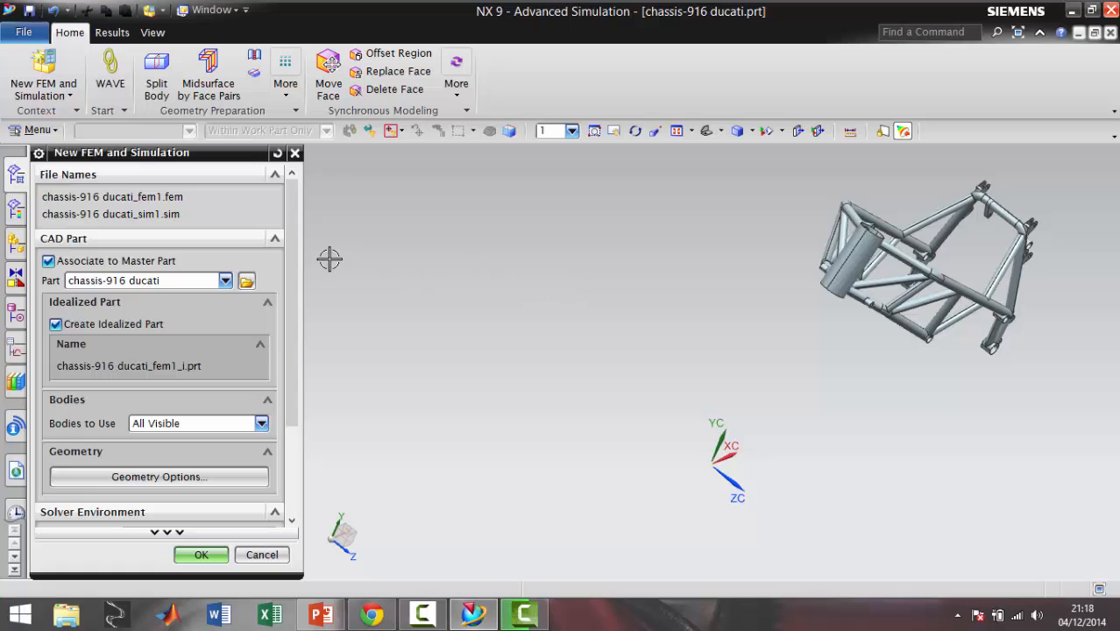
mouse_move(293, 243)
mouse_down()
mouse_move(282, 365)
mouse_move(281, 236)
mouse_up()
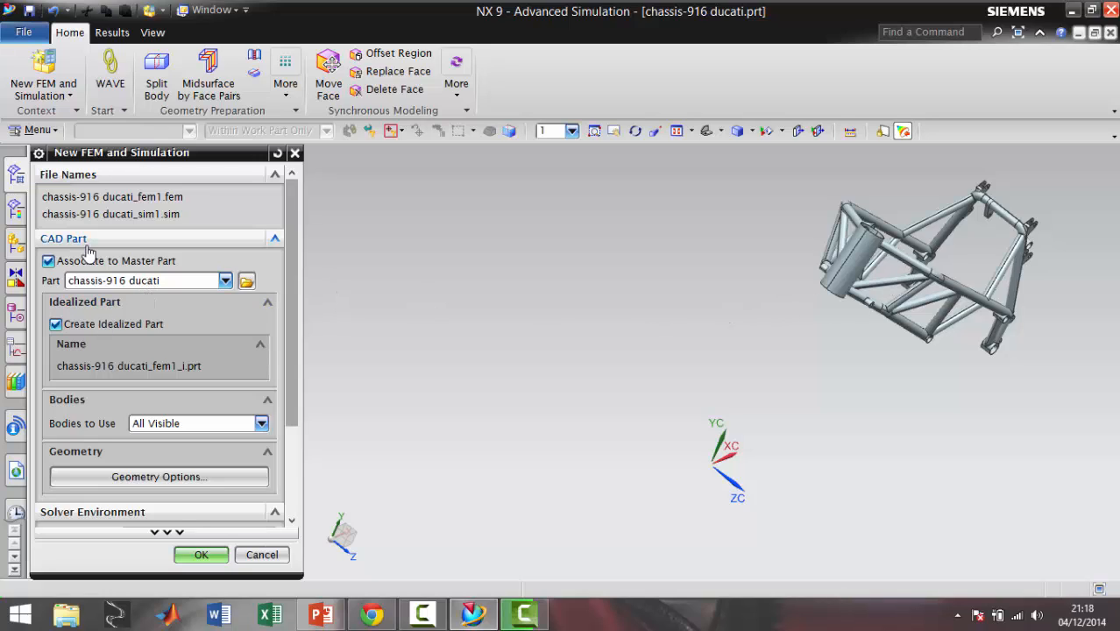
click(55, 324)
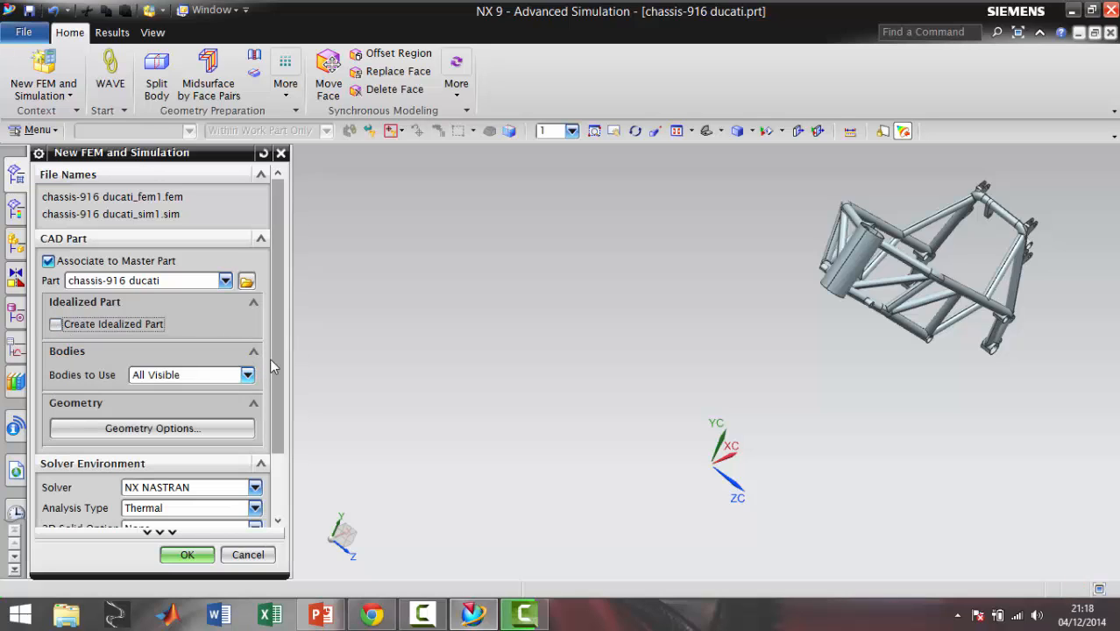
scroll(279, 358, down, 2)
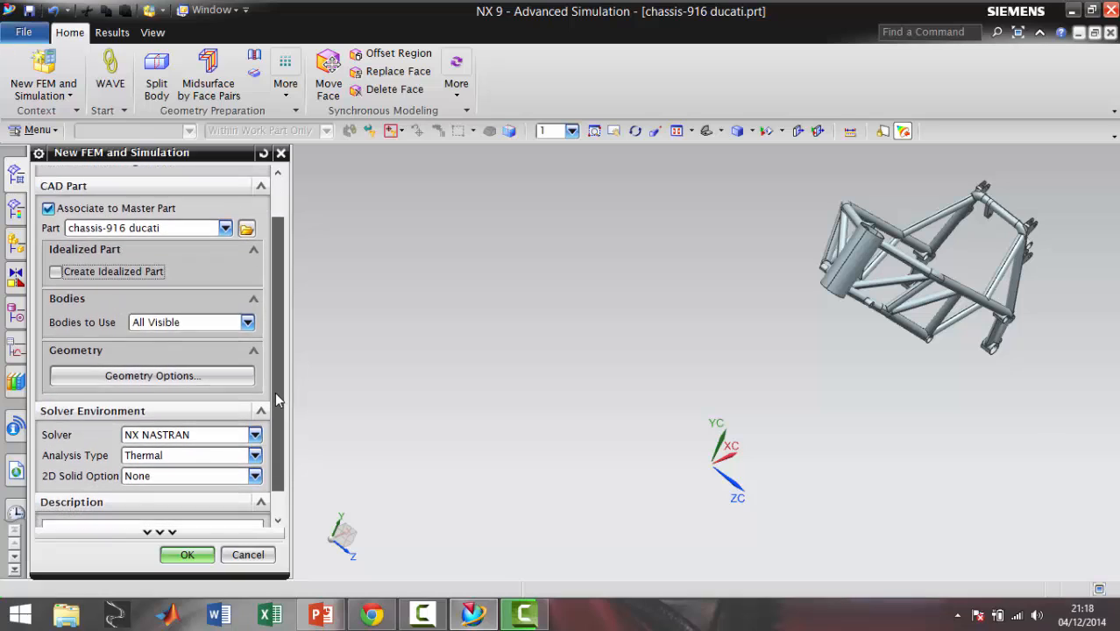
click(248, 316)
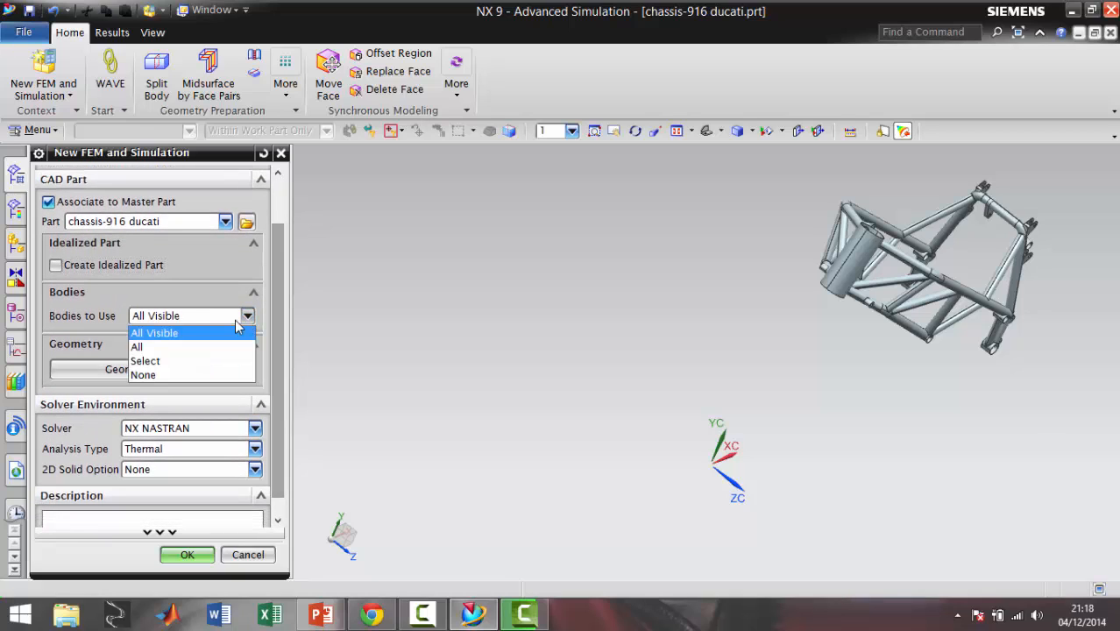
click(193, 335)
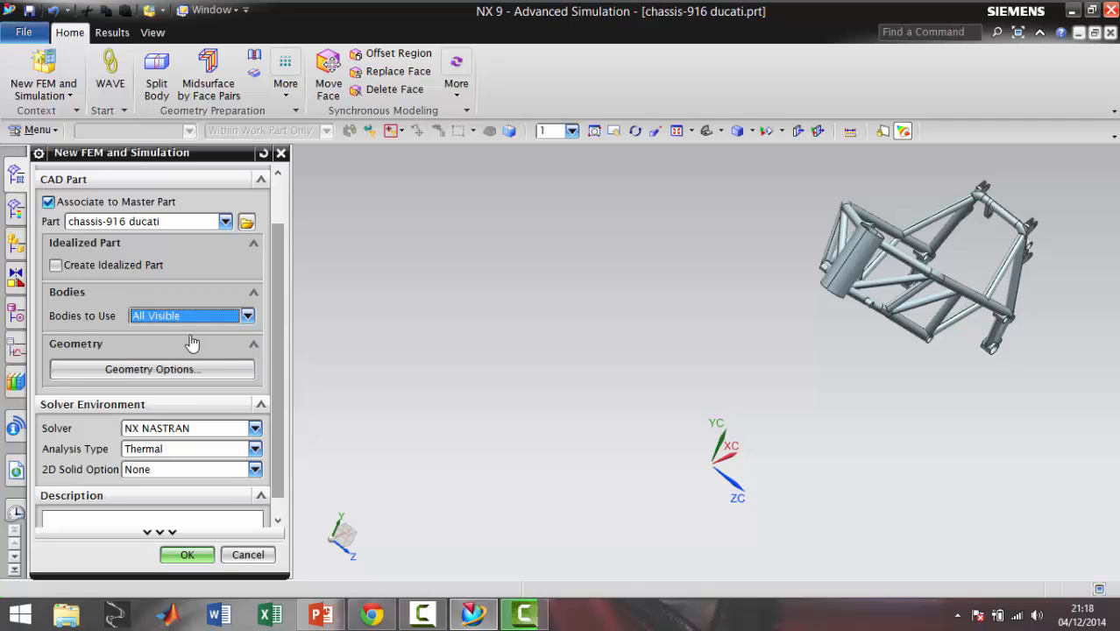
Set the solver to NX NASTRAN and the analysis type to Structural, and create the FEM and simulation files
scroll(280, 333, down, 1)
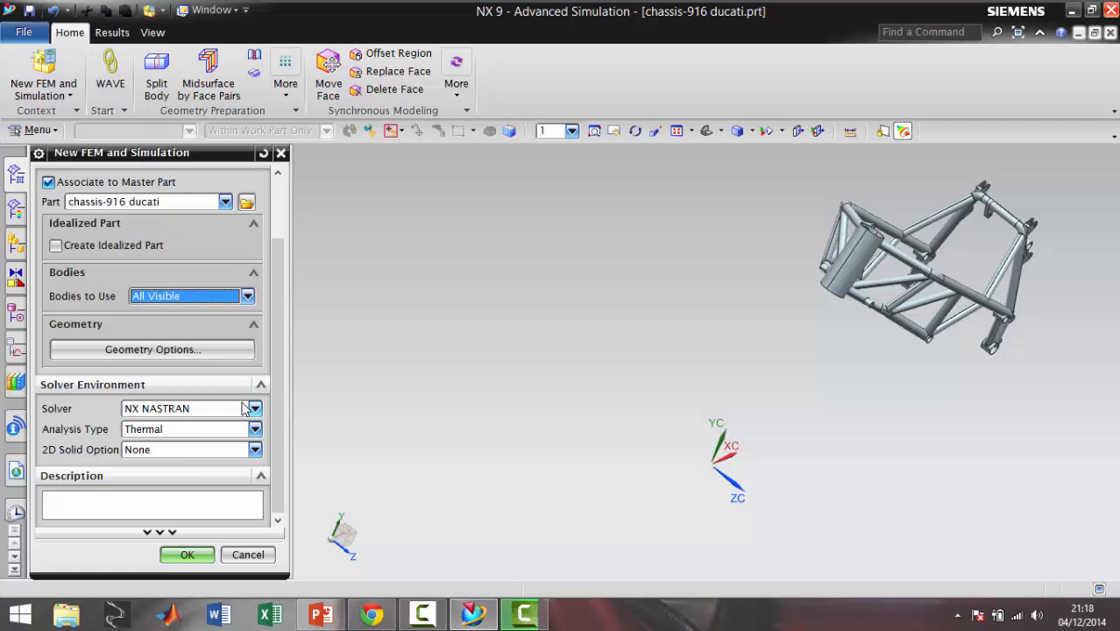
click(254, 410)
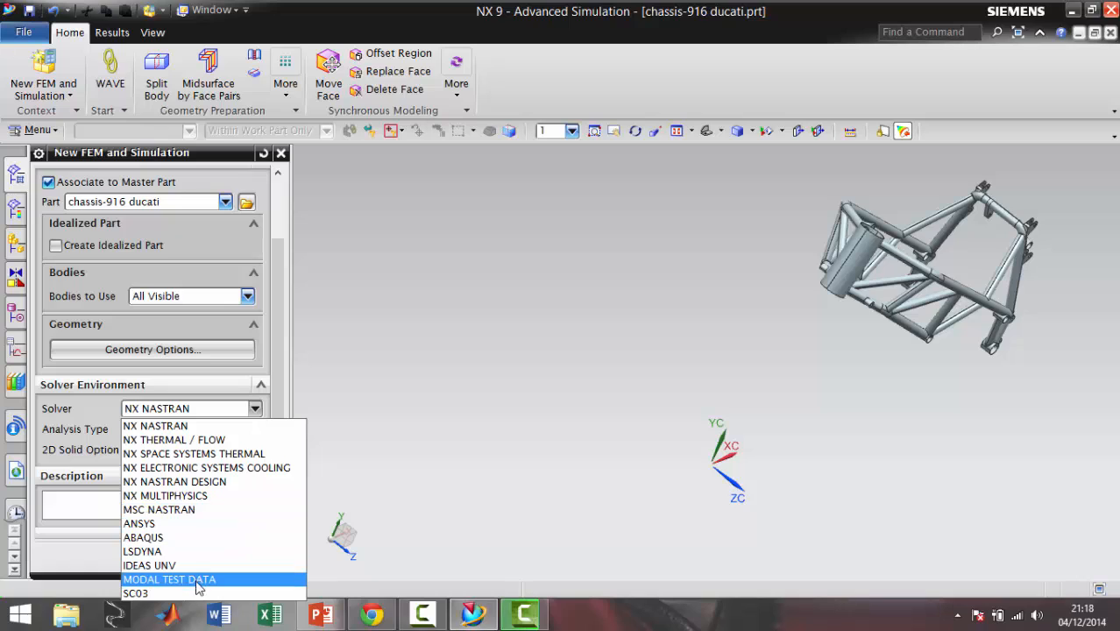
click(189, 429)
click(196, 433)
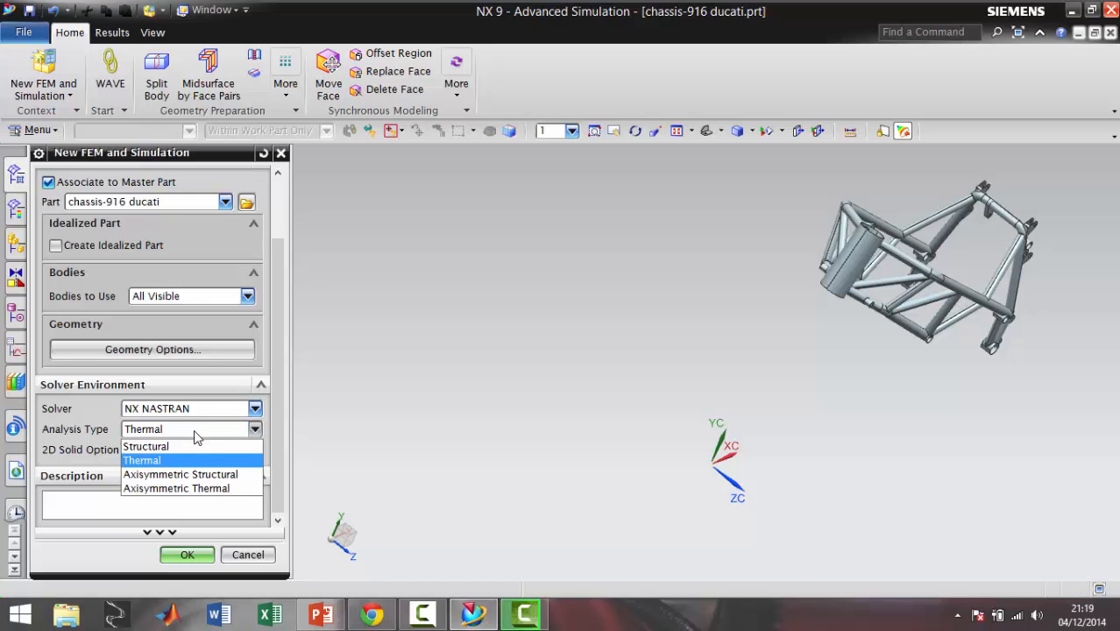
click(196, 446)
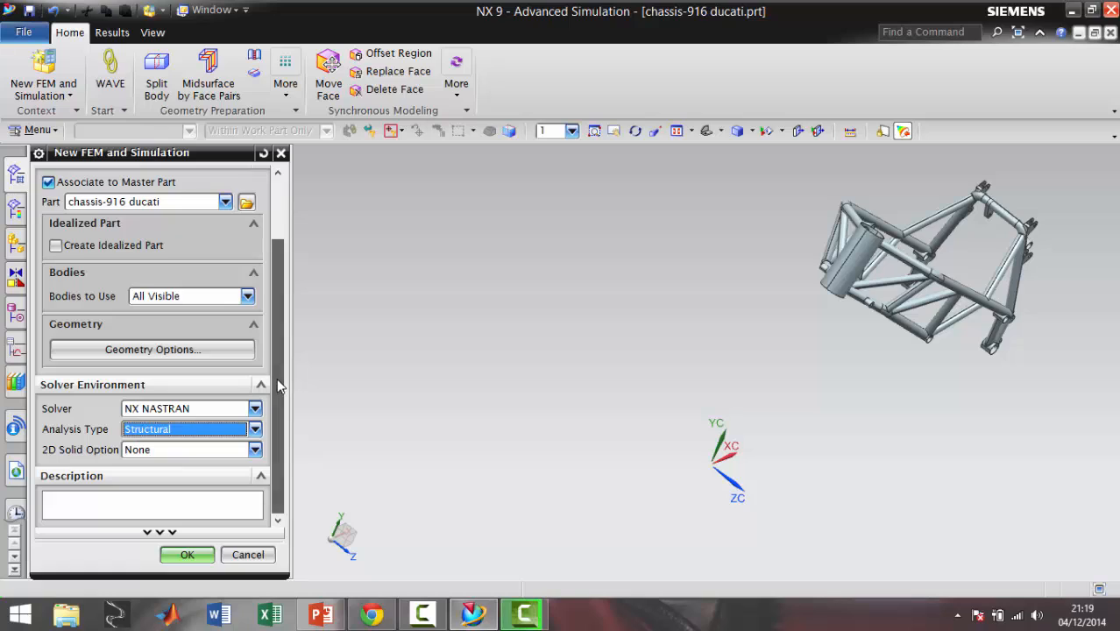
click(190, 554)
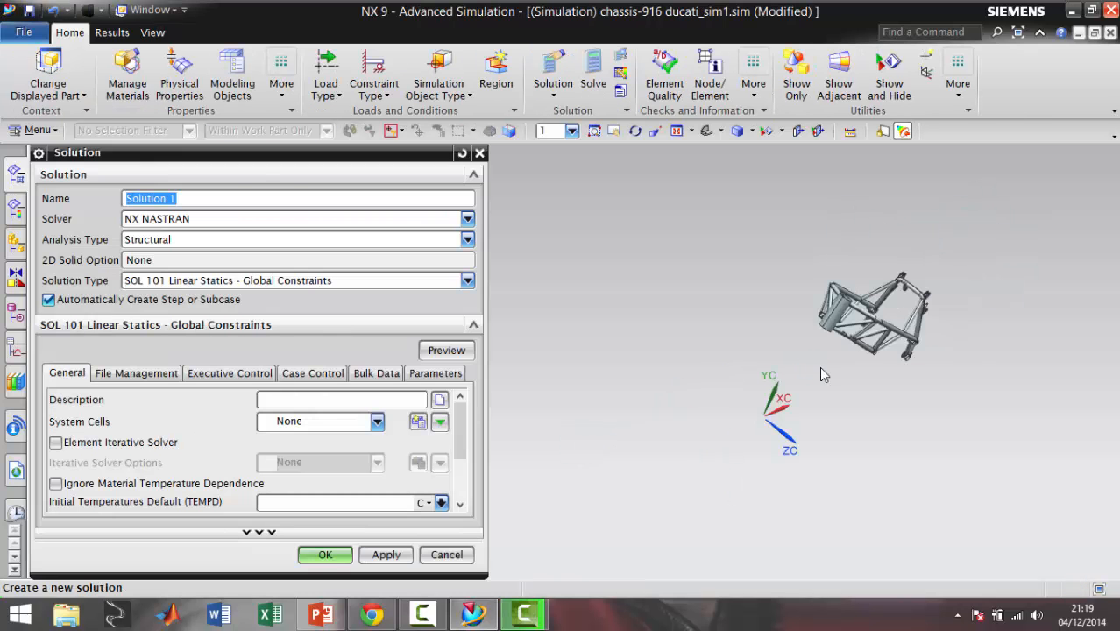
Name the new solution "Ensayo de frenado"
middle_drag(875, 256, 646, 271)
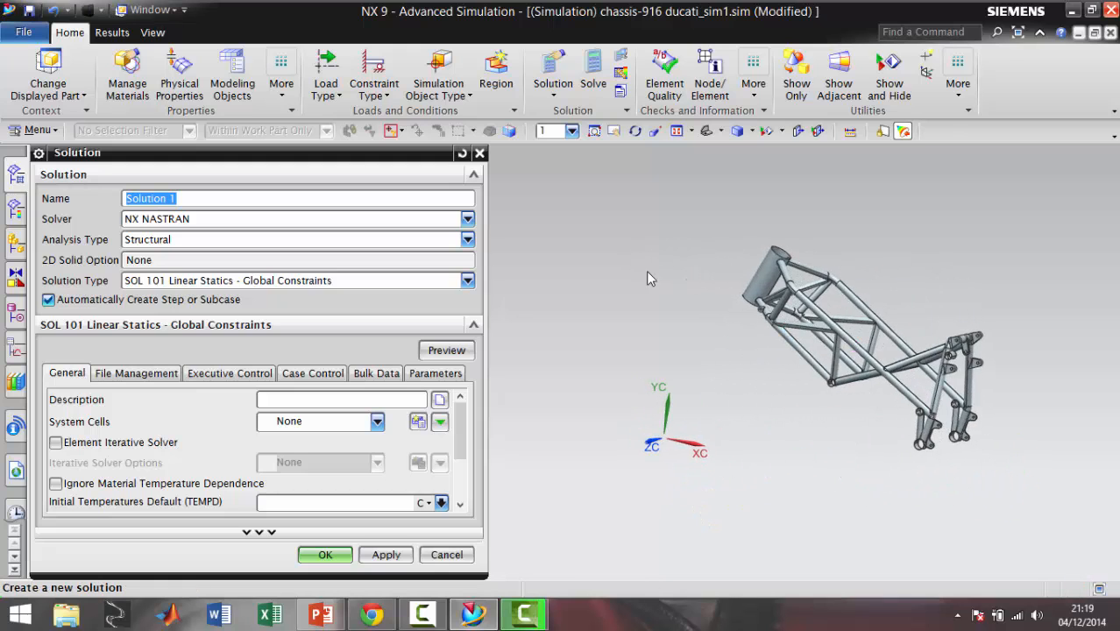
click(244, 196)
triple_click(244, 196)
text(FR)
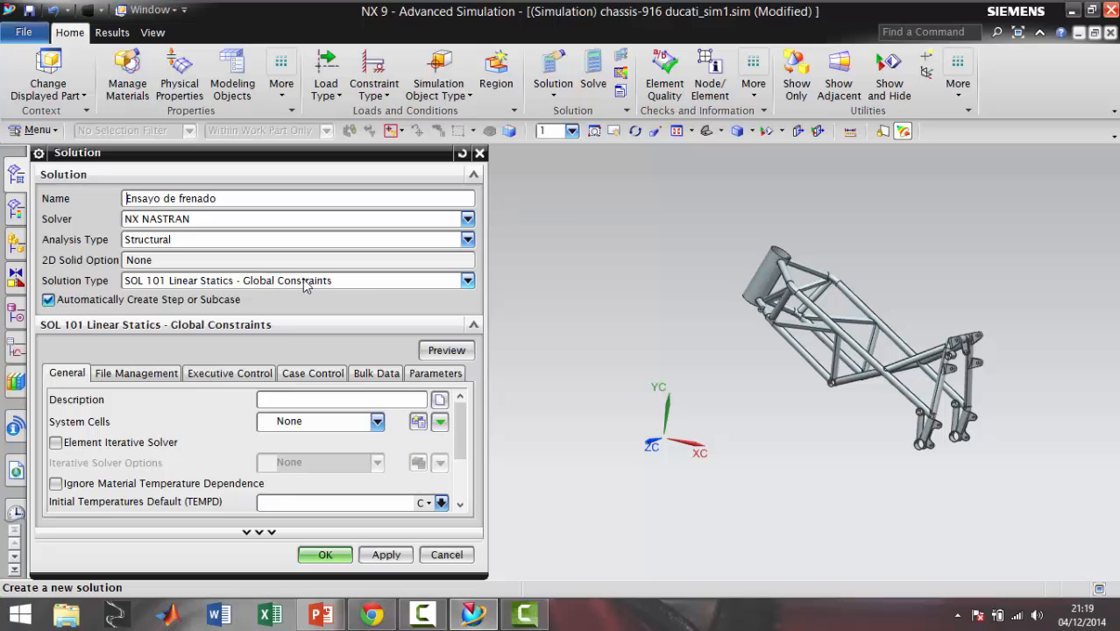
Review the available solution types and choose SOL 101 Linear Statics - Global Constraints
click(373, 282)
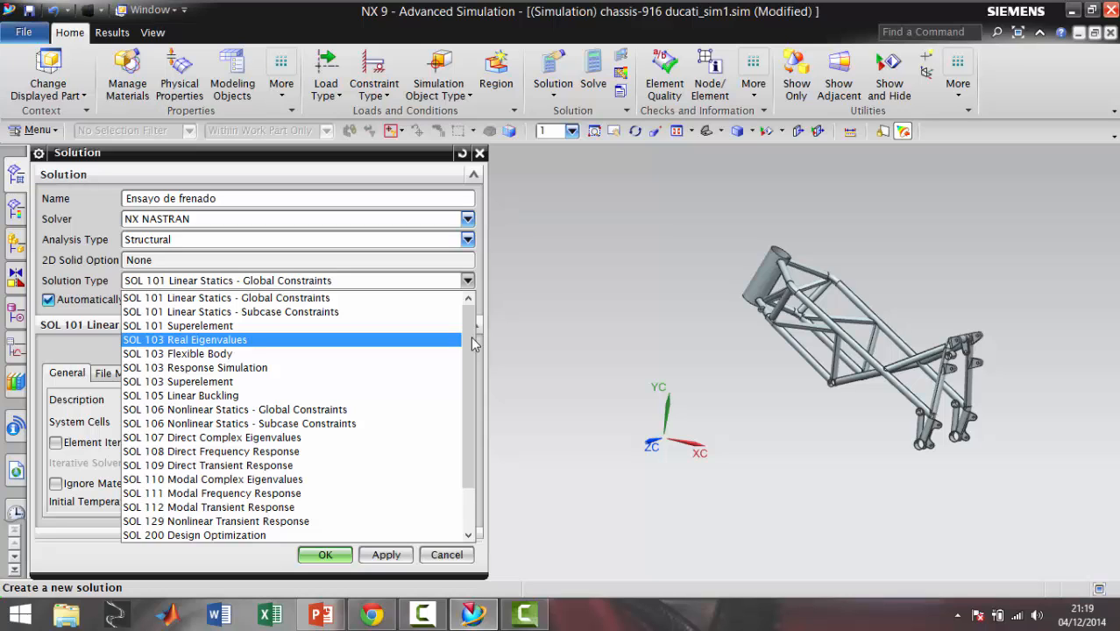
mouse_move(467, 332)
mouse_down()
mouse_move(463, 376)
mouse_move(470, 324)
mouse_up()
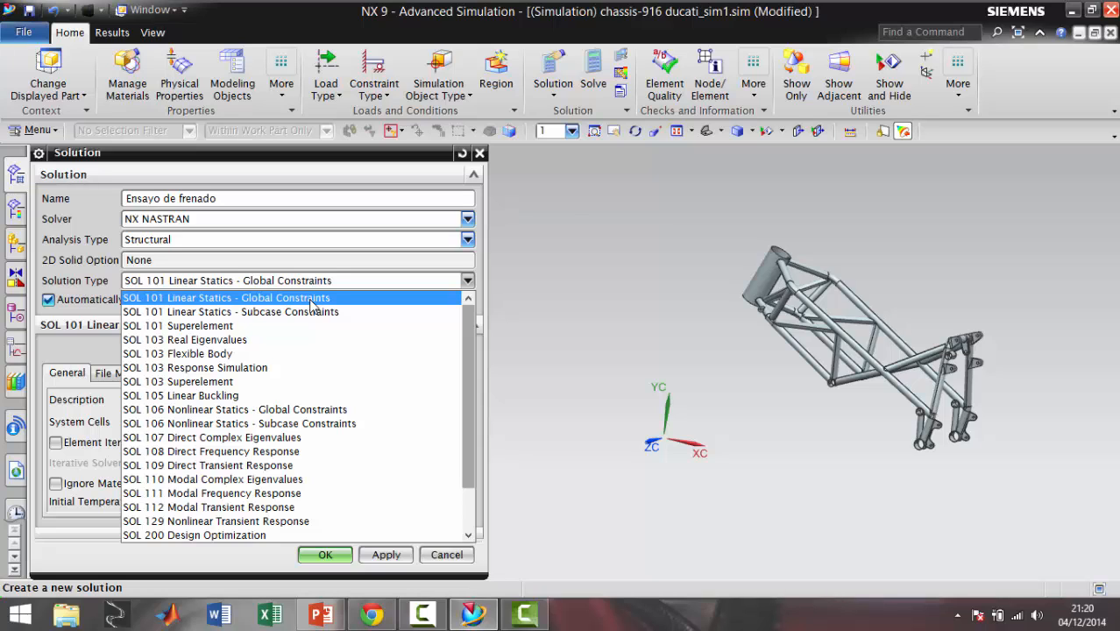
drag(465, 361, 454, 399)
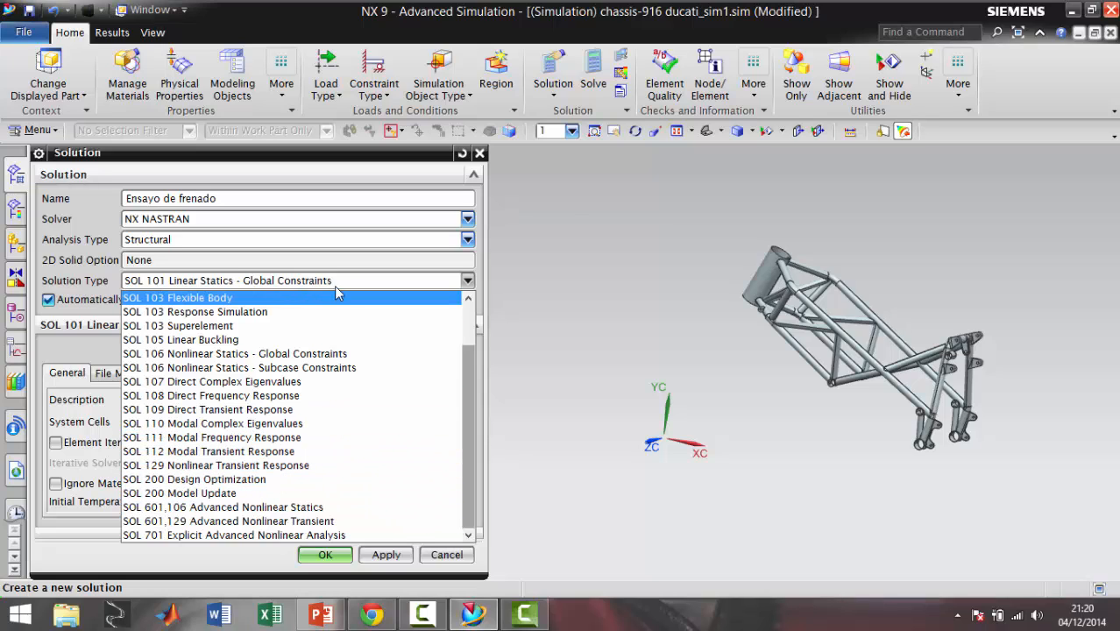
drag(467, 379, 459, 313)
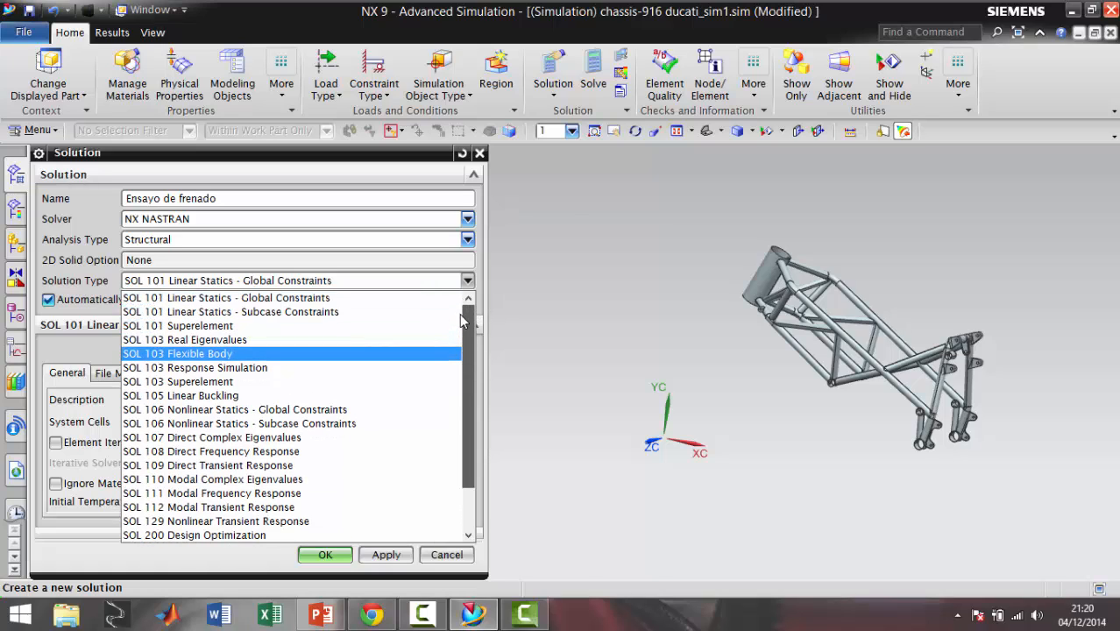
click(324, 299)
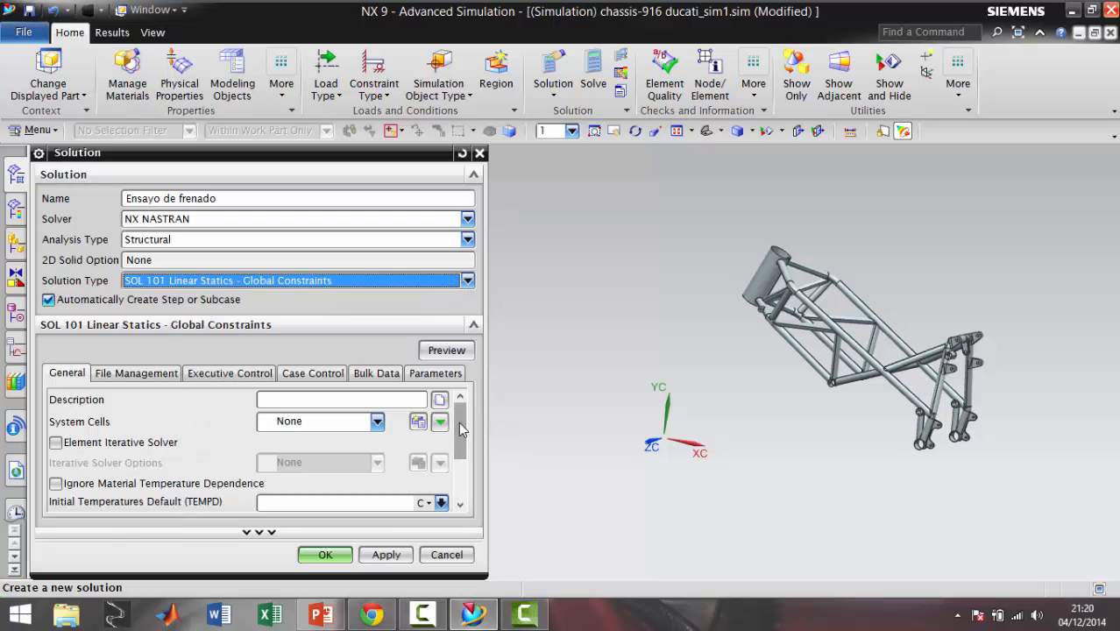
Enable the Element Iterative Solver in the solution's general settings
scroll(458, 425, down, 1)
scroll(459, 425, up, 1)
scroll(462, 427, down, 1)
scroll(223, 417, up, 1)
click(55, 444)
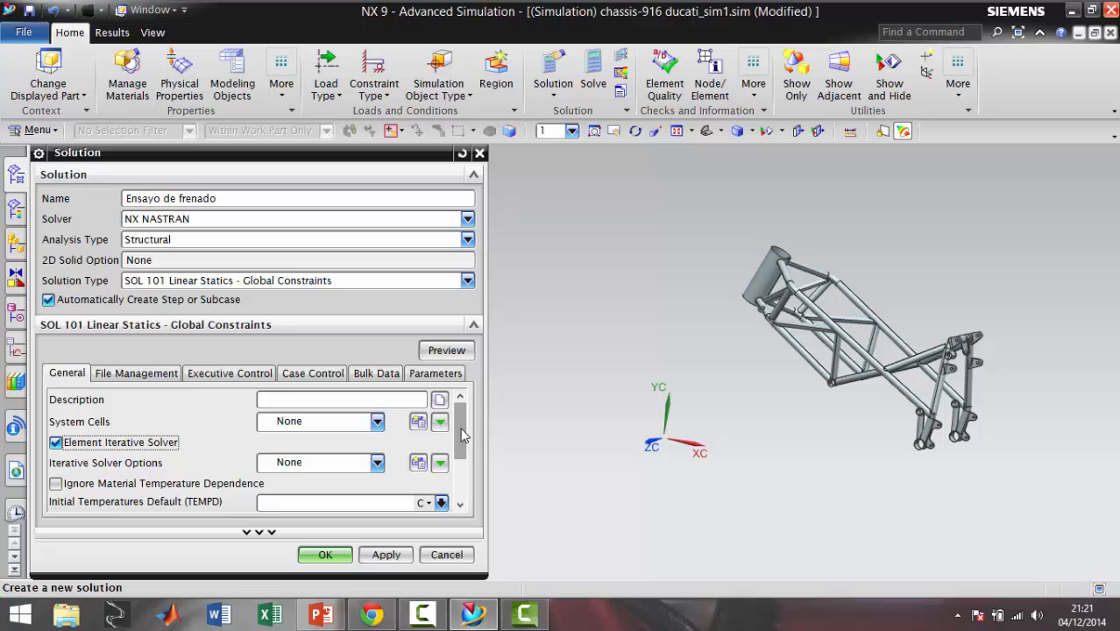
Review the solution's general, file management, executive control, case control, bulk data and parameter settings, and create the solution
drag(462, 435, 460, 479)
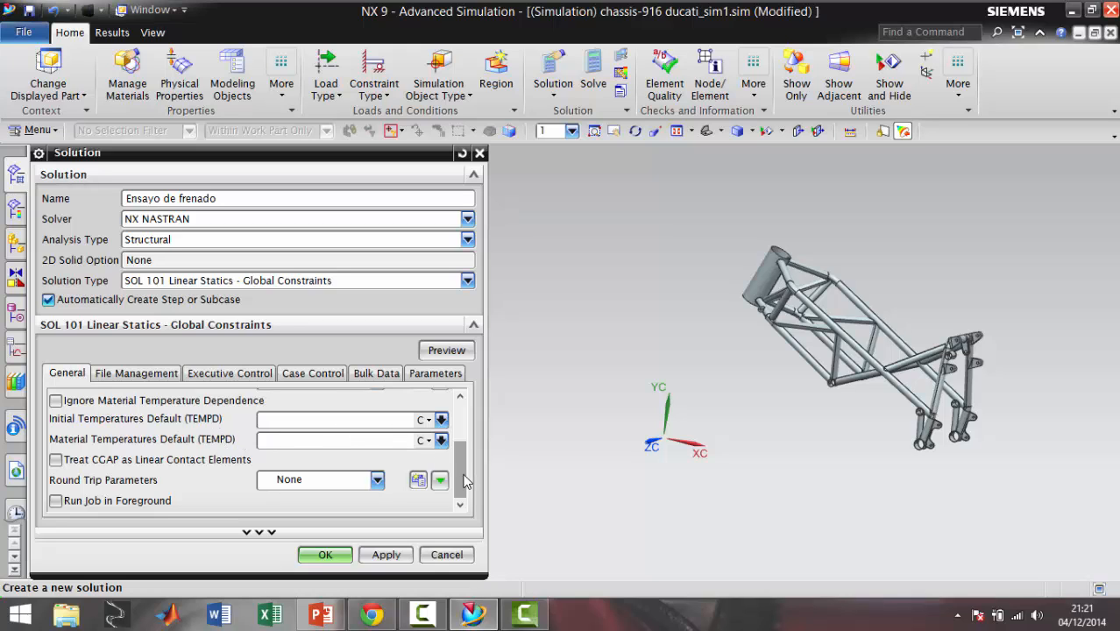
mouse_move(463, 480)
mouse_down()
mouse_move(459, 452)
mouse_move(459, 463)
mouse_up()
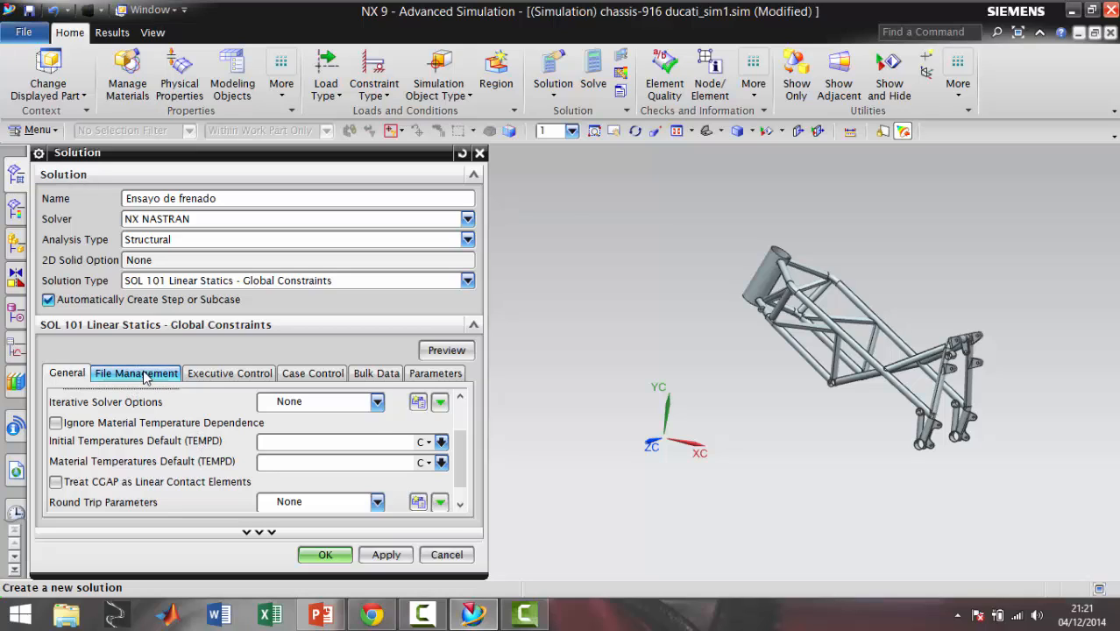
click(145, 375)
click(199, 375)
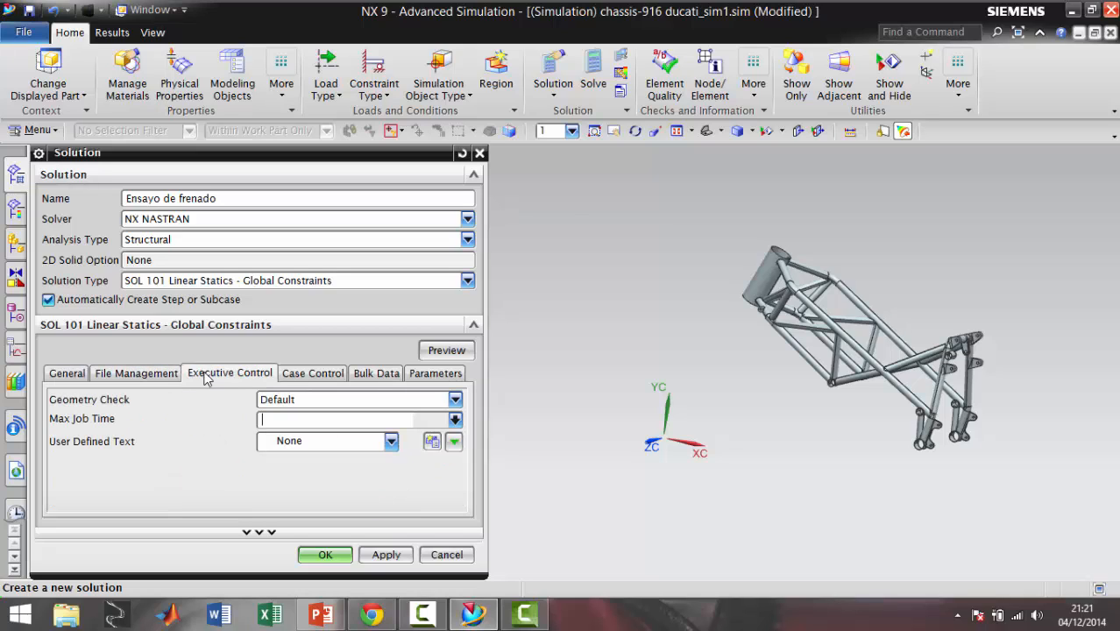
click(369, 398)
click(370, 399)
click(314, 374)
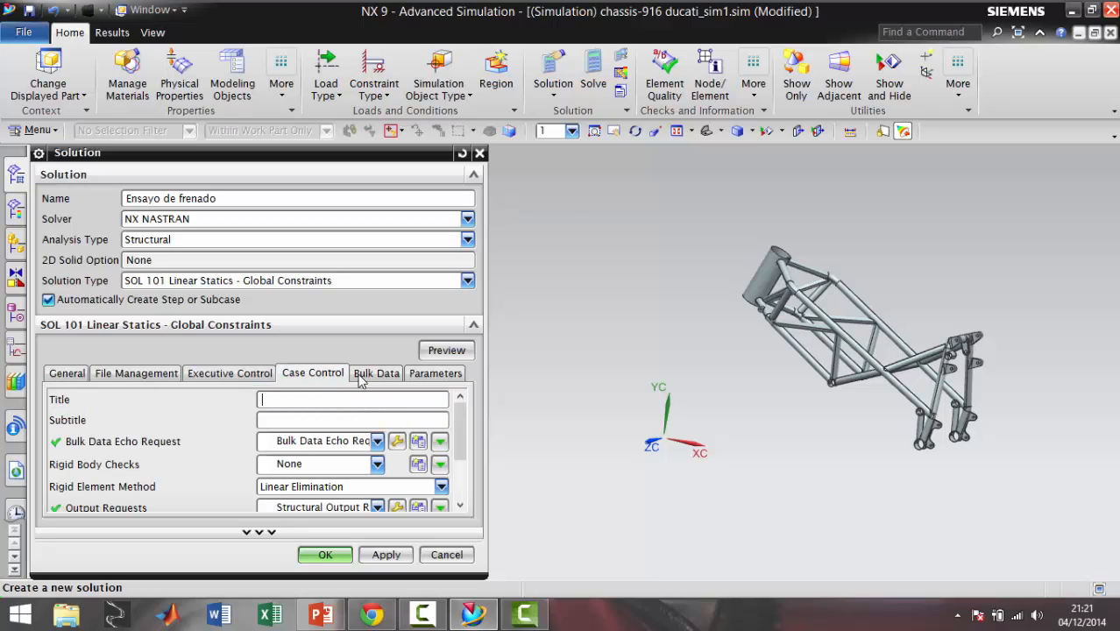
click(377, 373)
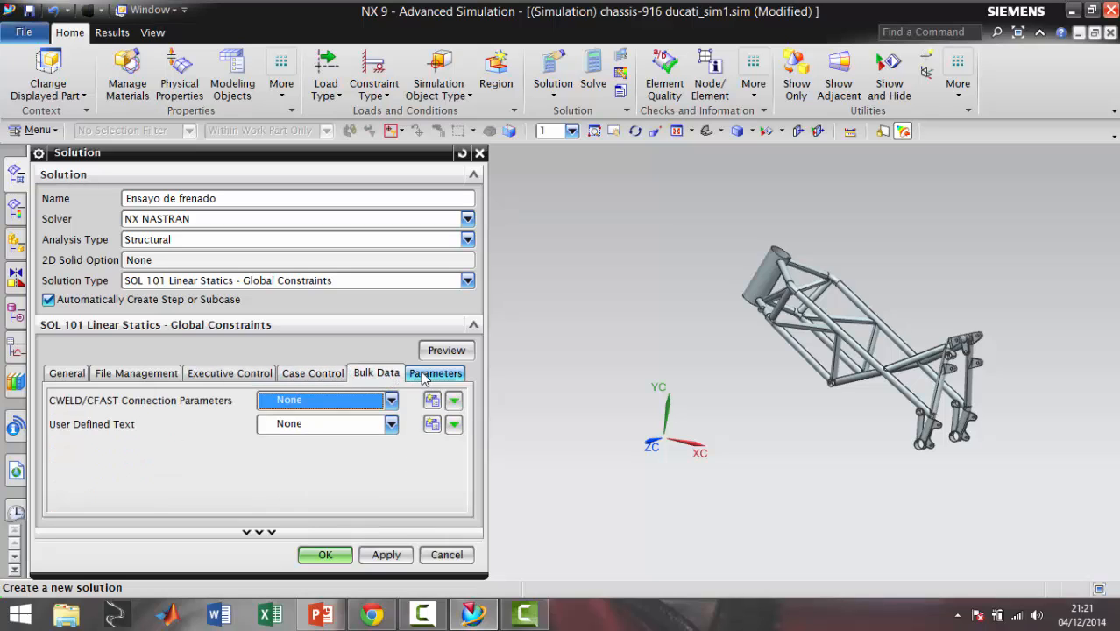
click(435, 374)
click(67, 373)
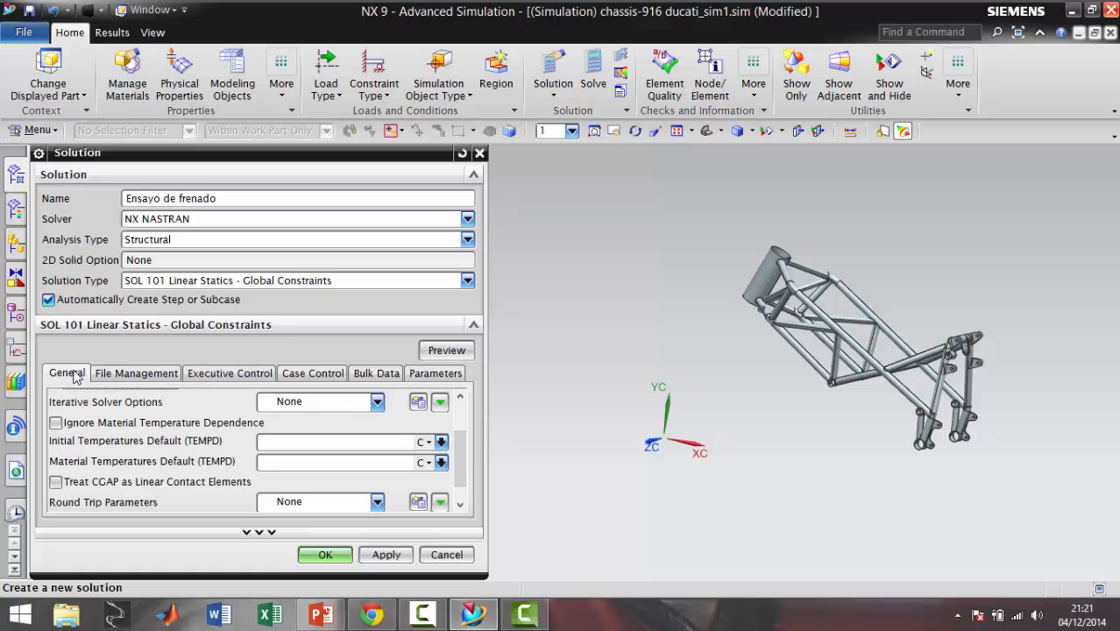
click(338, 559)
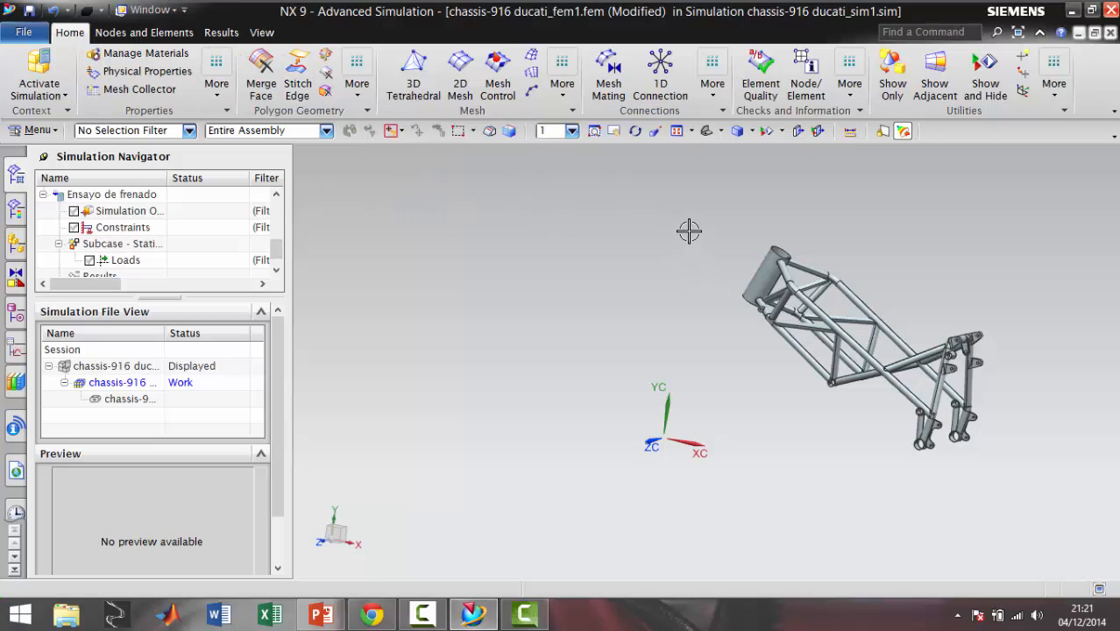
Start a 3D tetrahedral mesh on the whole chassis body with element type CTETRA(4)
drag(693, 202, 1049, 502)
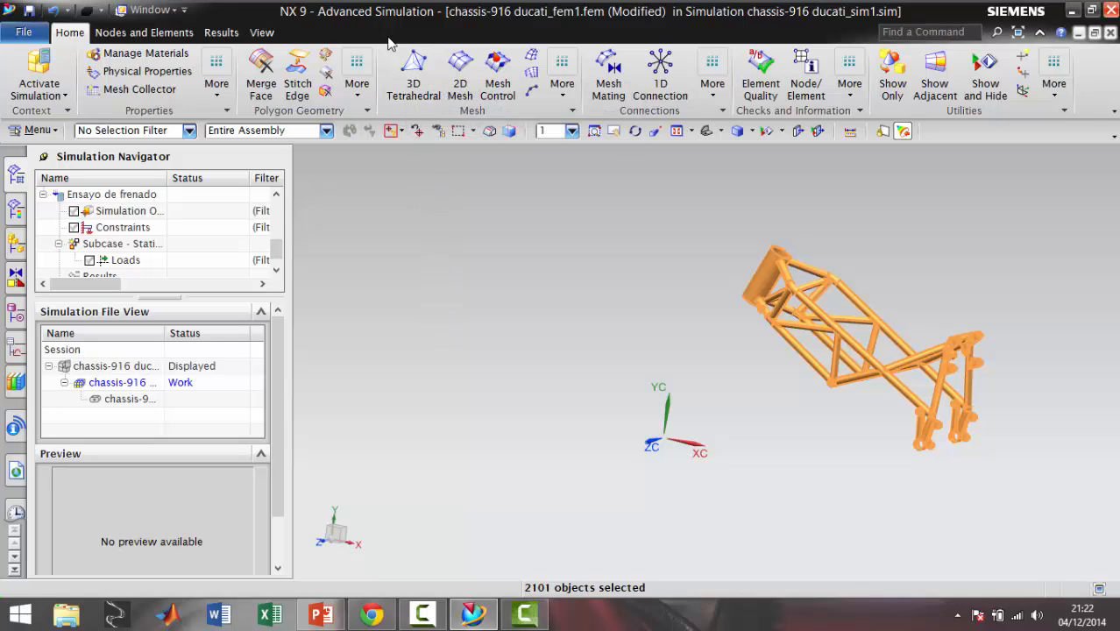
click(414, 70)
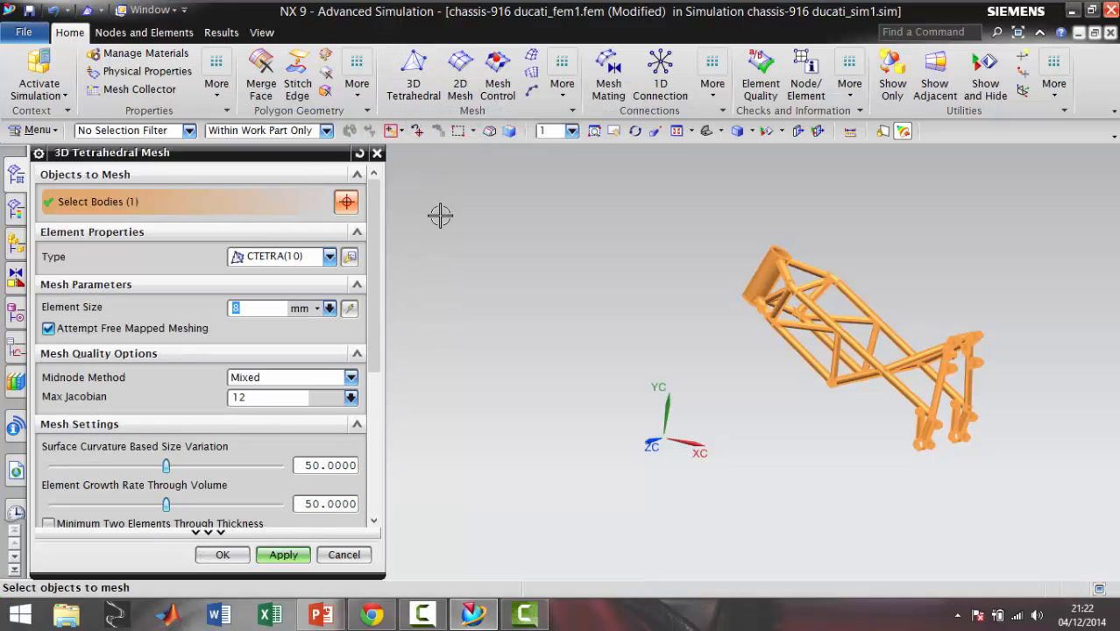
click(329, 256)
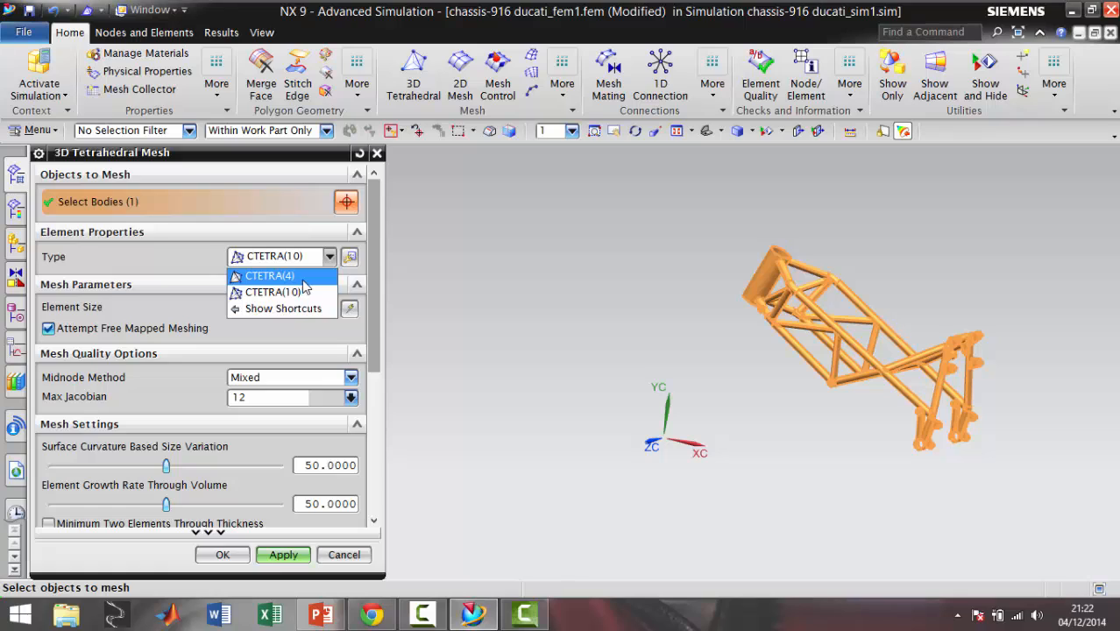
click(305, 299)
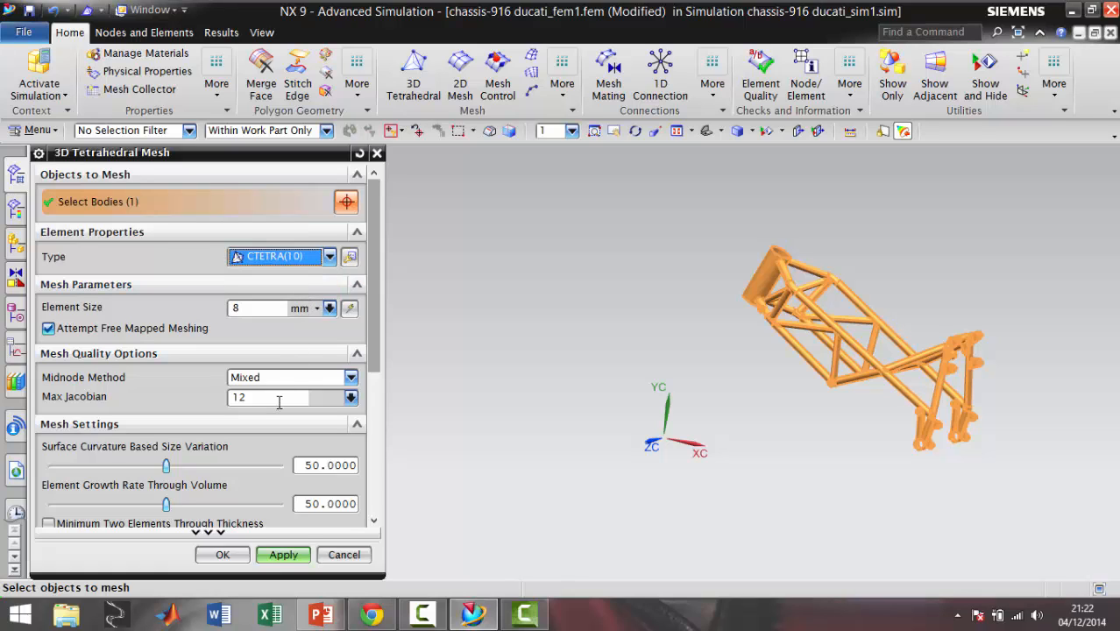
click(317, 262)
click(298, 276)
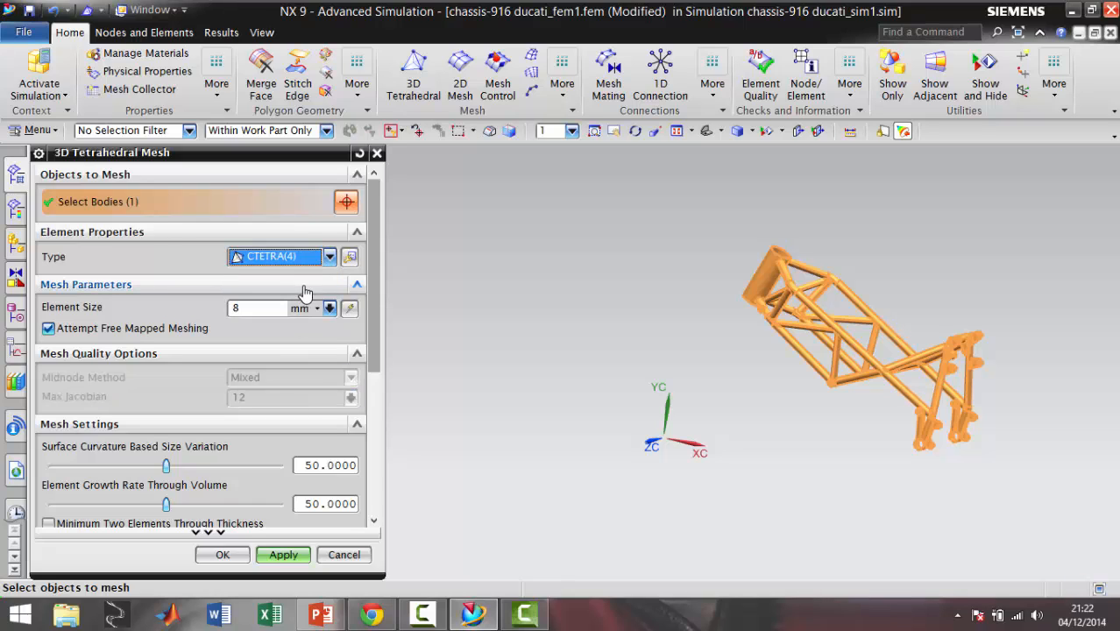
Examine the available material orientation methods in the mesh associated data without changing them
click(349, 259)
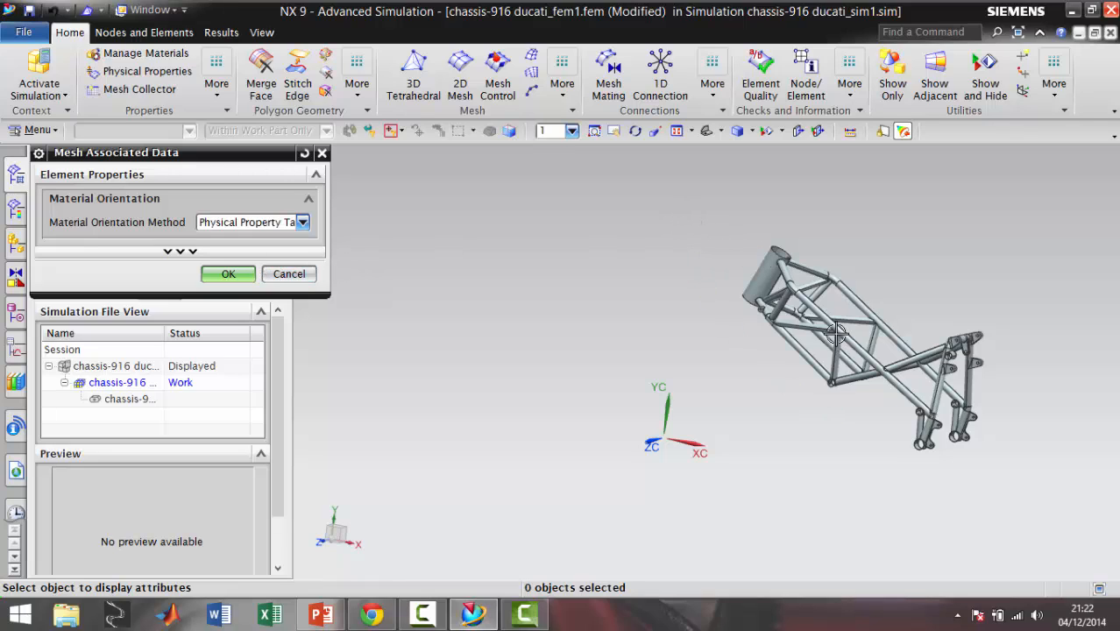
click(292, 226)
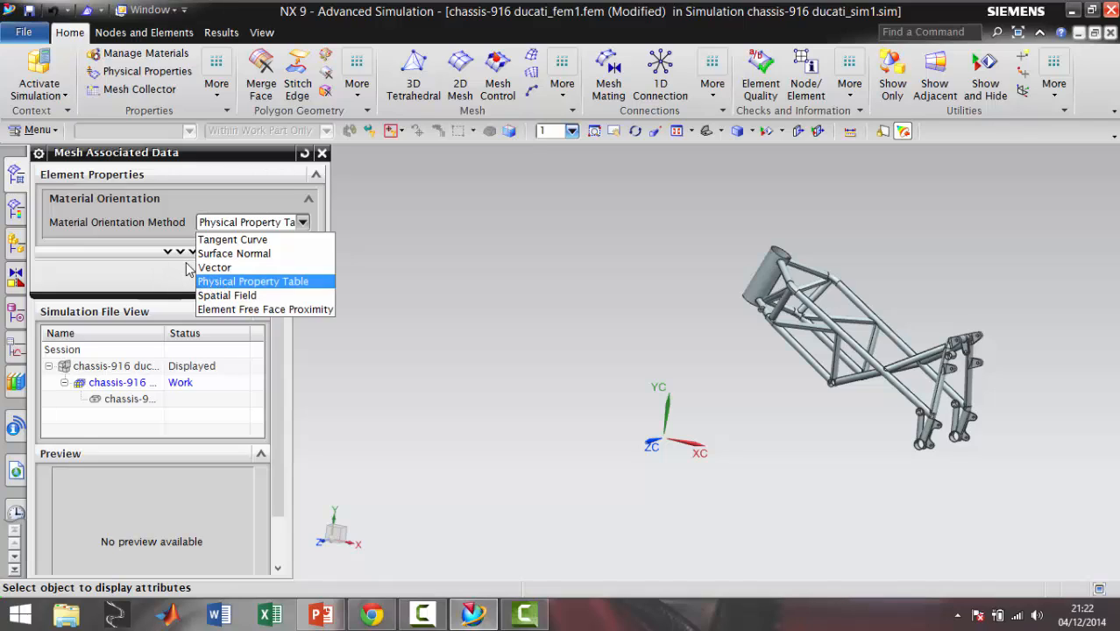
click(152, 268)
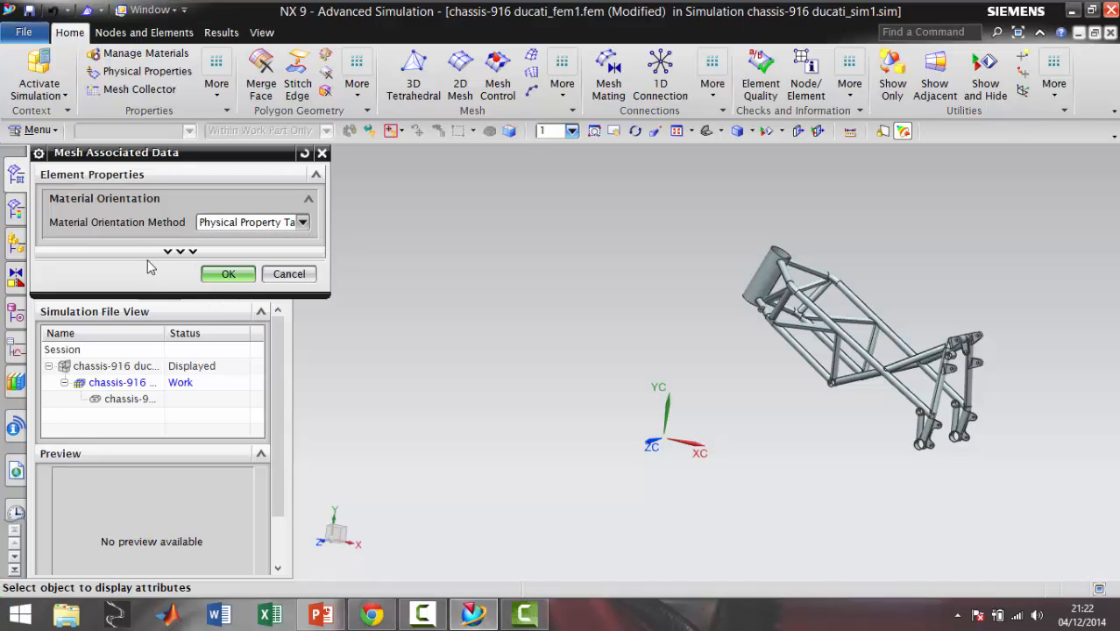
click(290, 275)
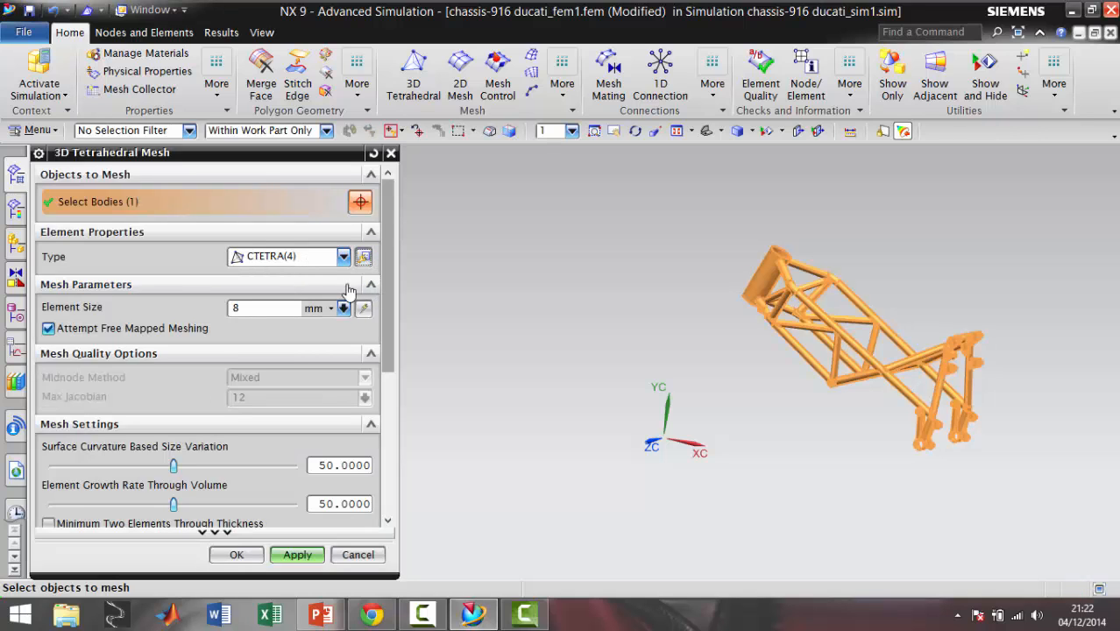
Try the automatic element size, set the element size to 10 mm instead, and generate the chassis mesh
drag(388, 289, 388, 313)
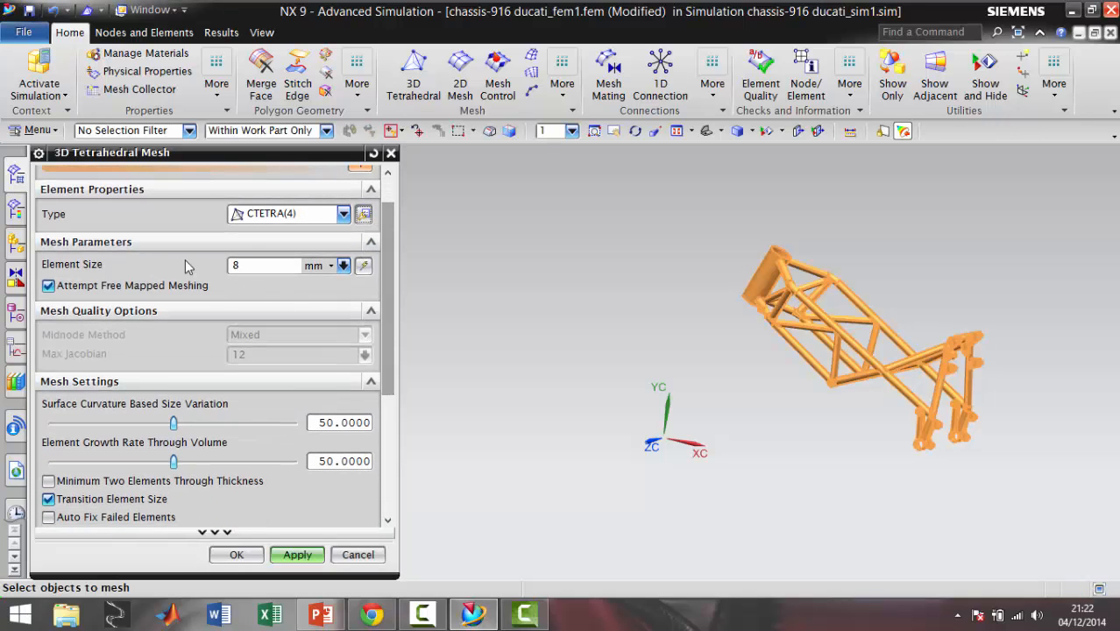
click(363, 265)
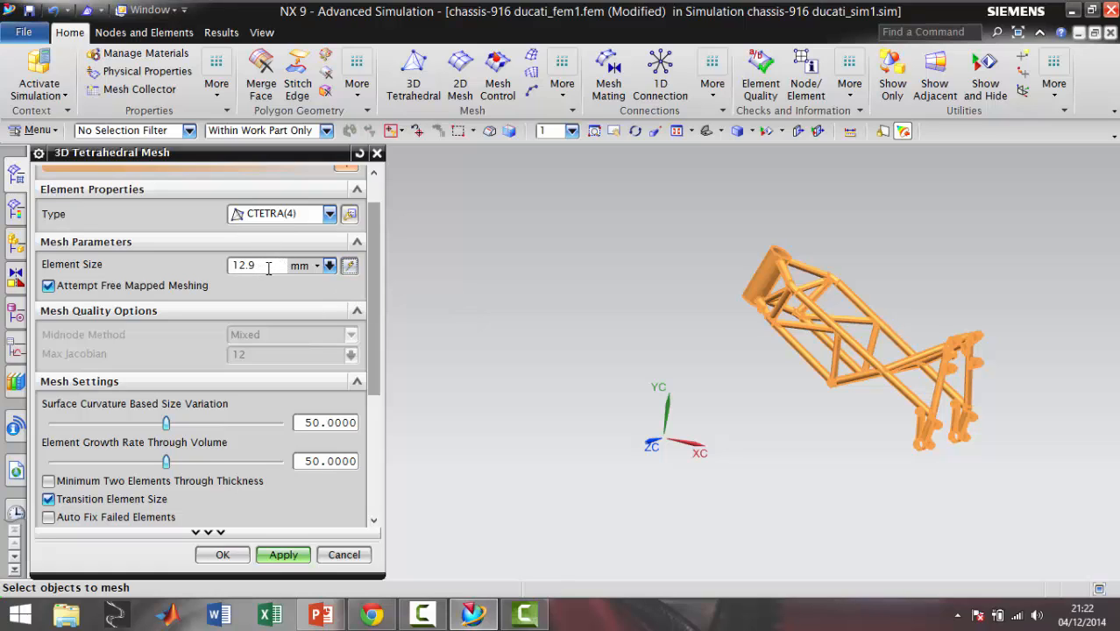
drag(269, 268, 225, 269)
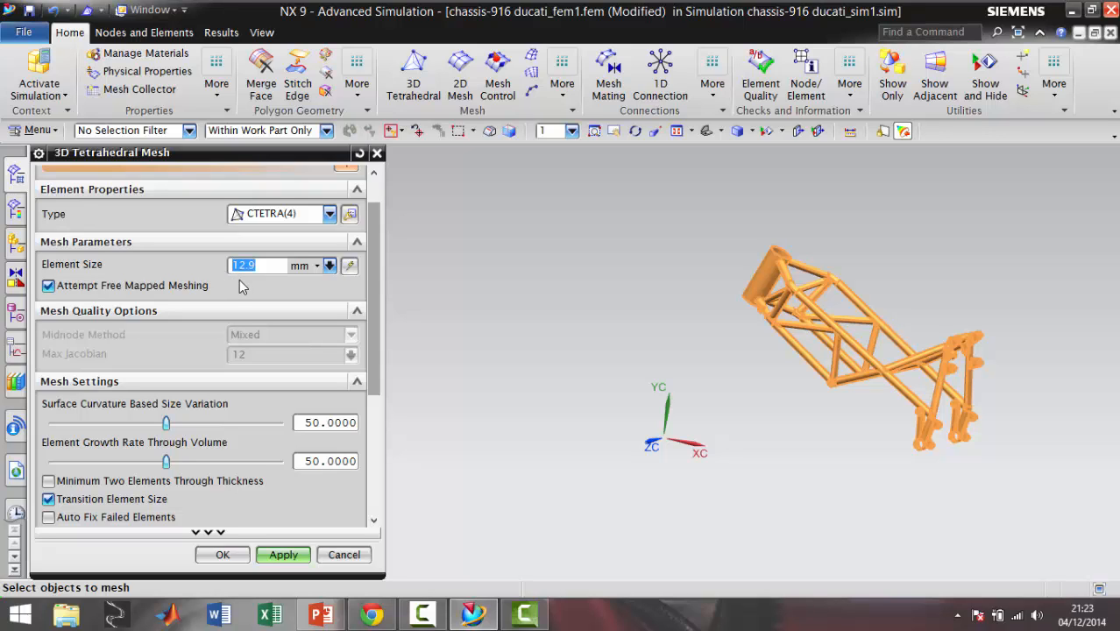
text(10)
drag(375, 345, 368, 413)
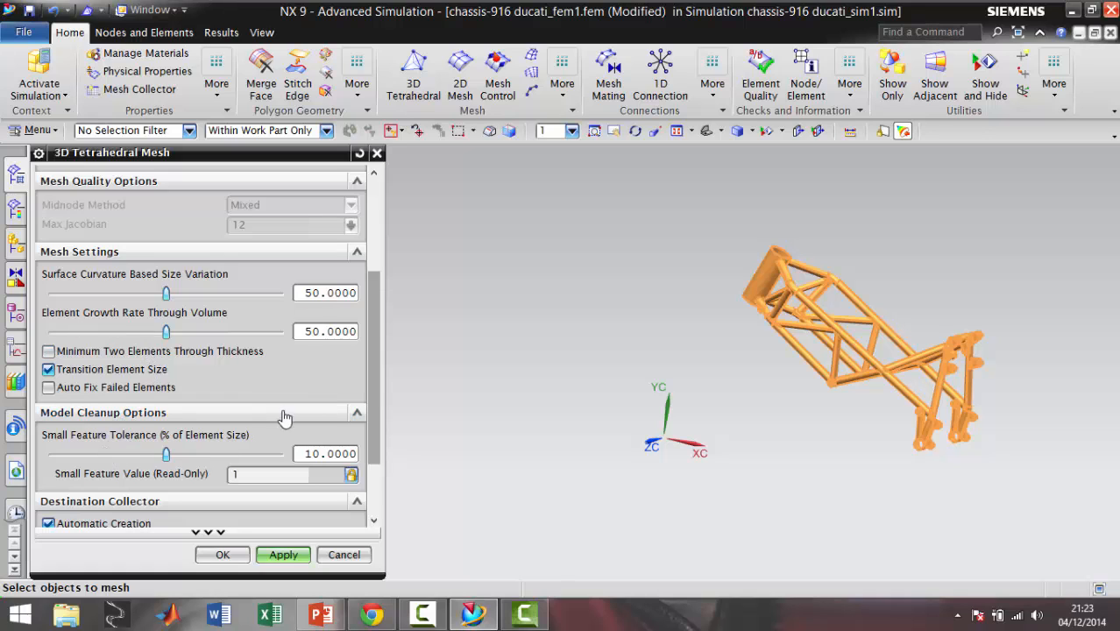
drag(369, 396, 369, 460)
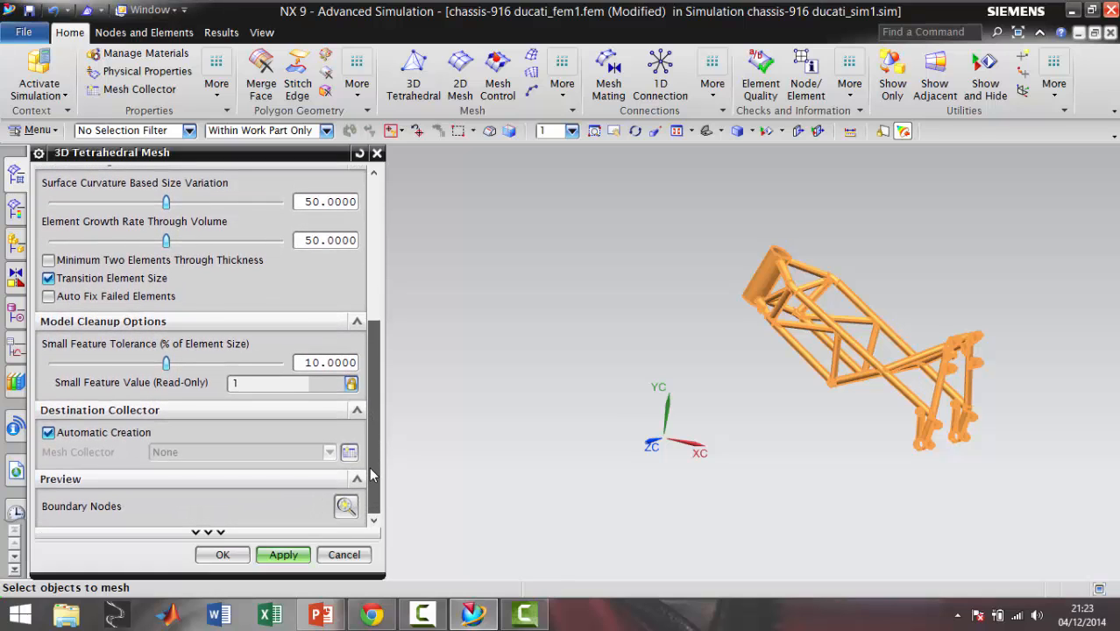
click(295, 558)
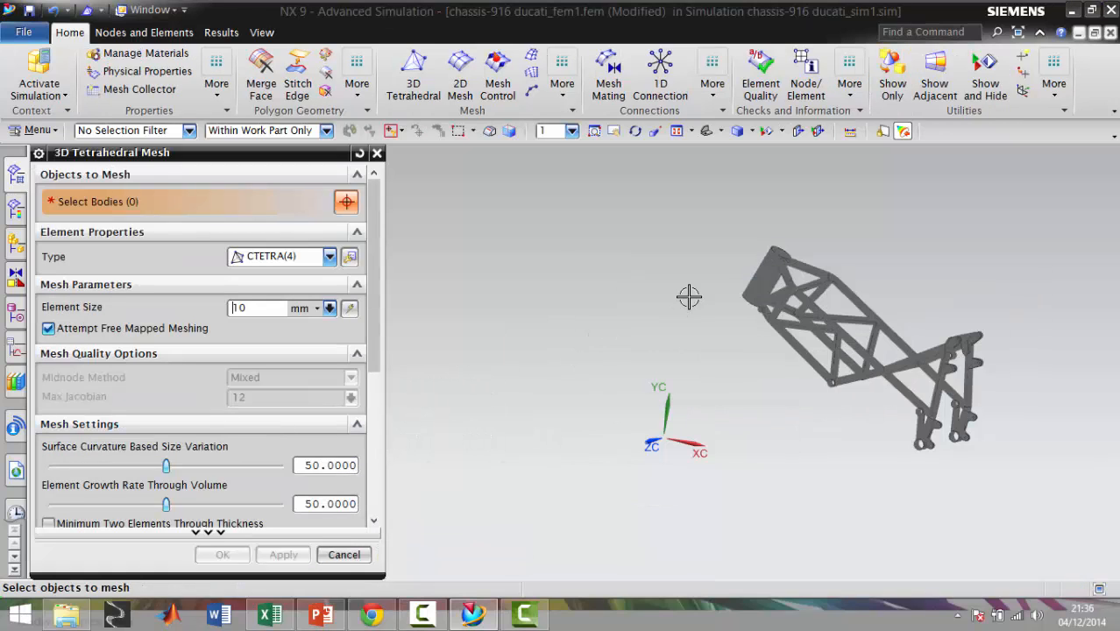
Inspect the generated mesh closely around the steering head tube and close the tetrahedral mesh settings
scroll(763, 315, up, 5)
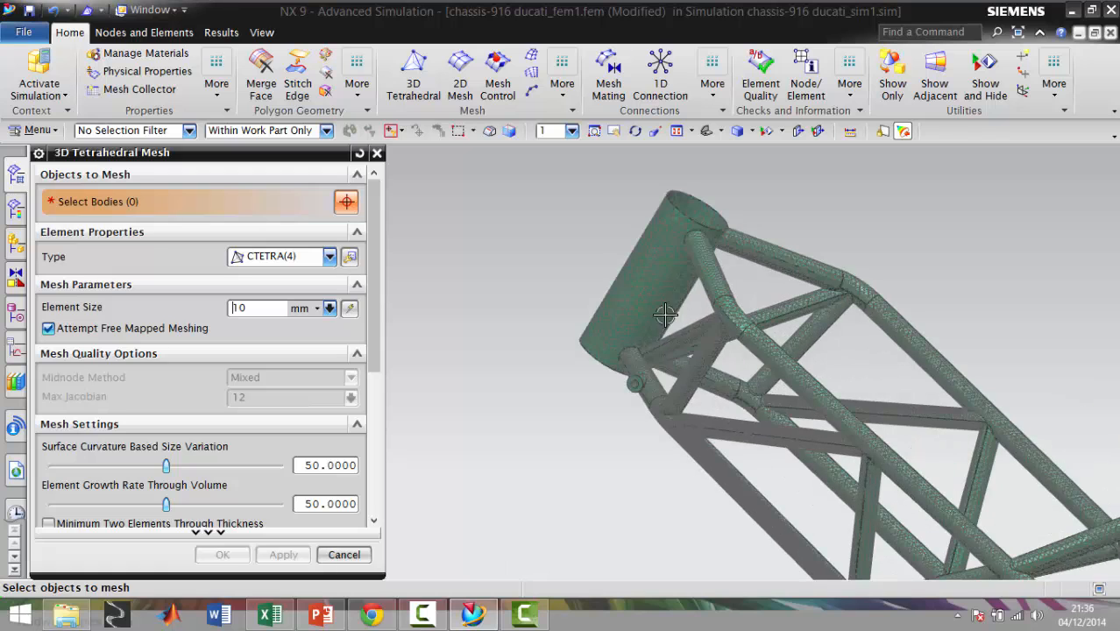
scroll(631, 324, up, 5)
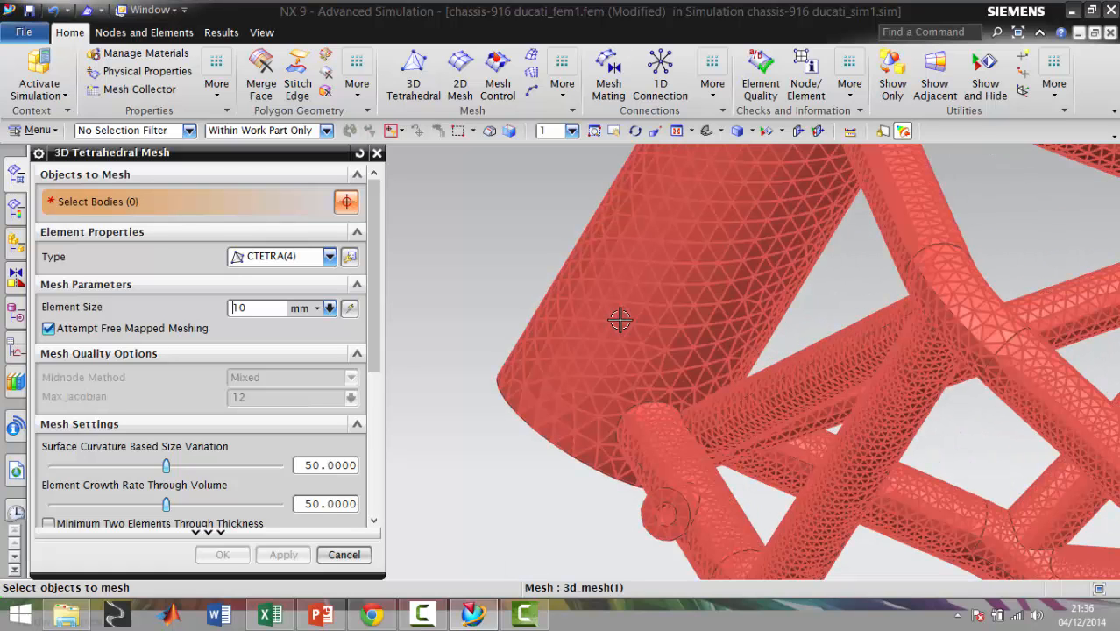
scroll(744, 385, down, 5)
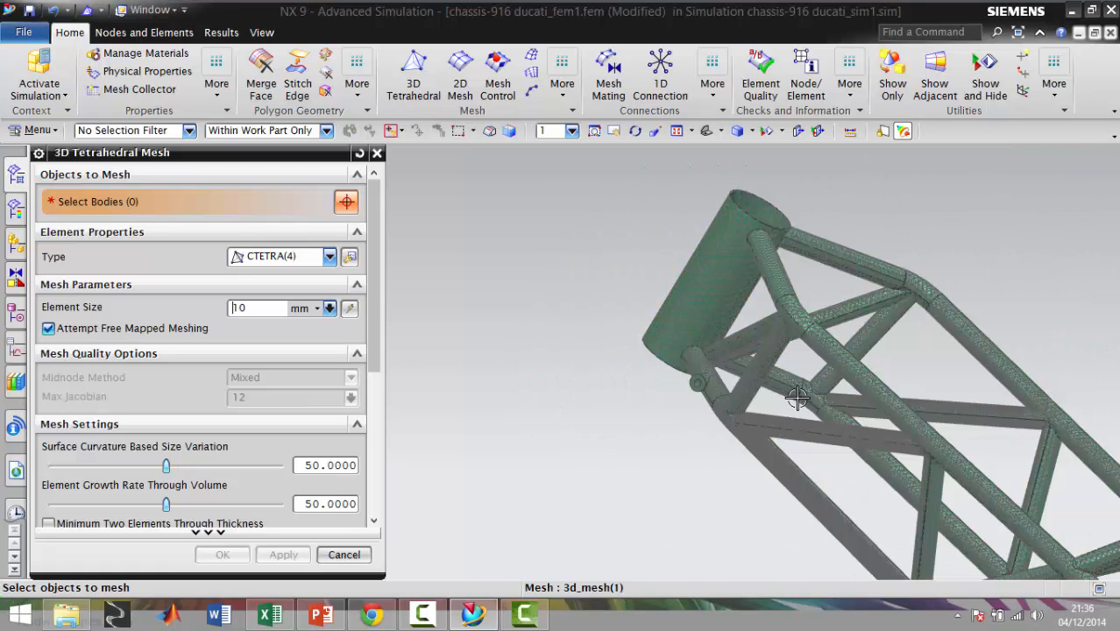
scroll(796, 397, down, 3)
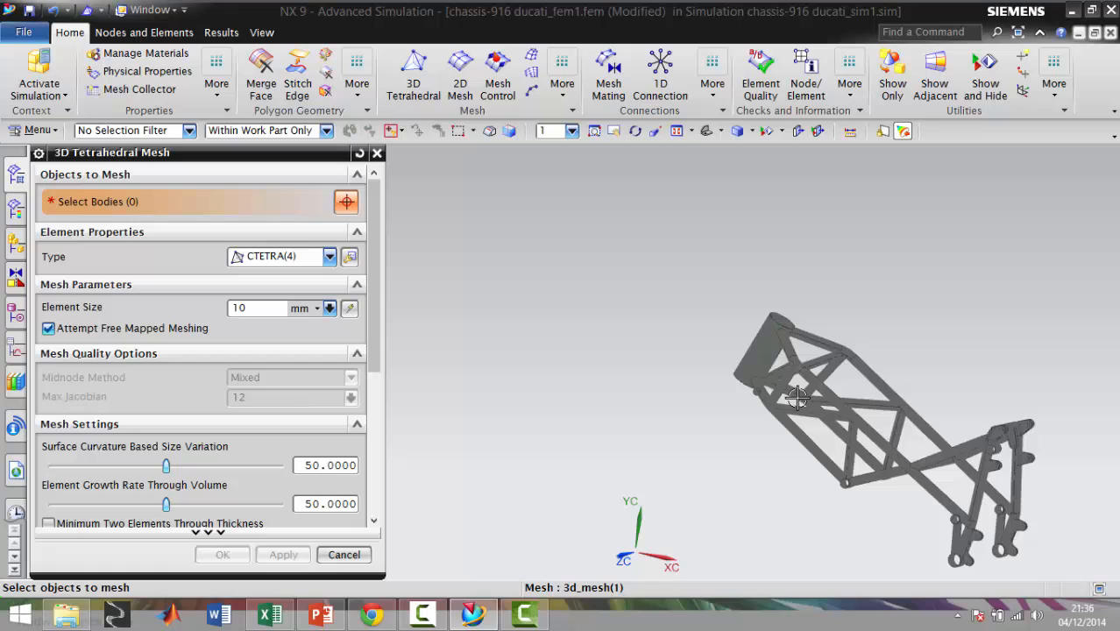
click(343, 554)
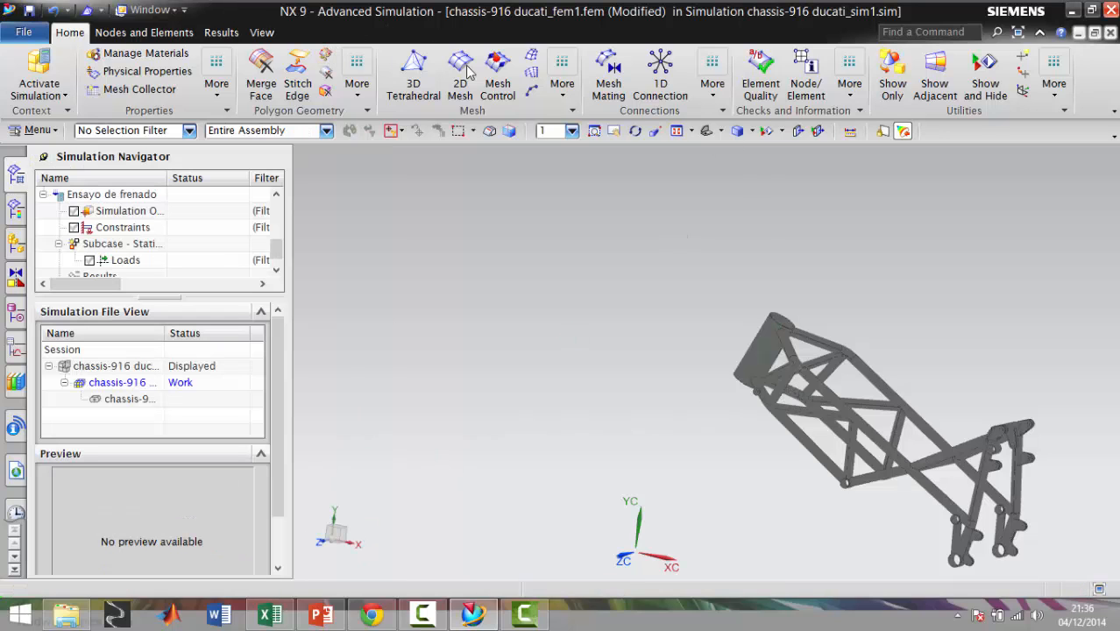
Review the additional meshing and mesh connection commands, and examine the meshed chassis from another angle
click(562, 87)
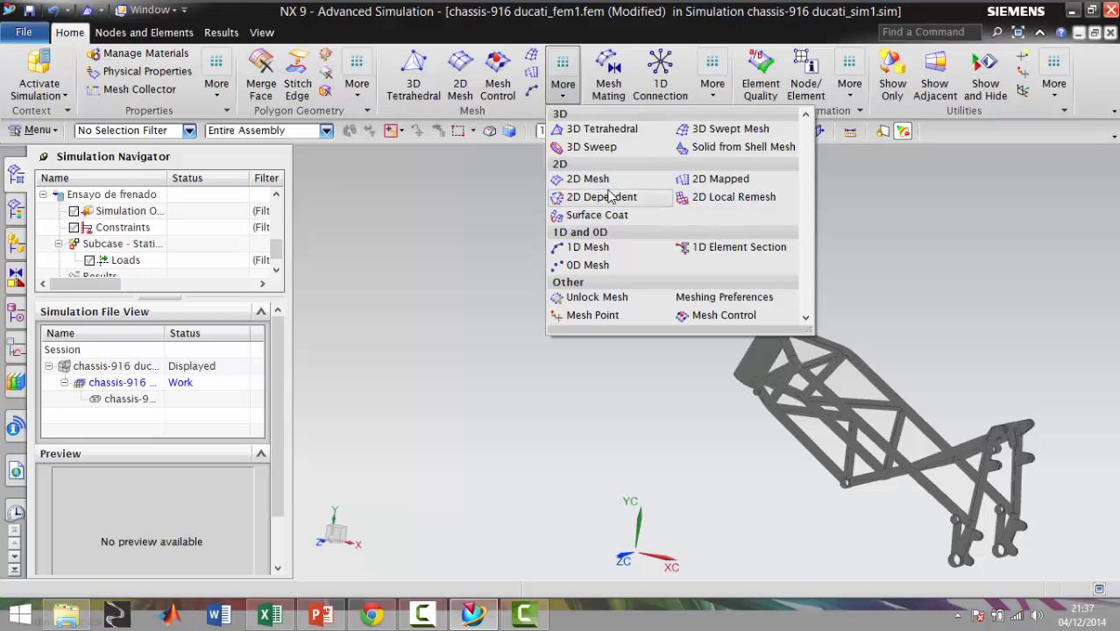
click(553, 376)
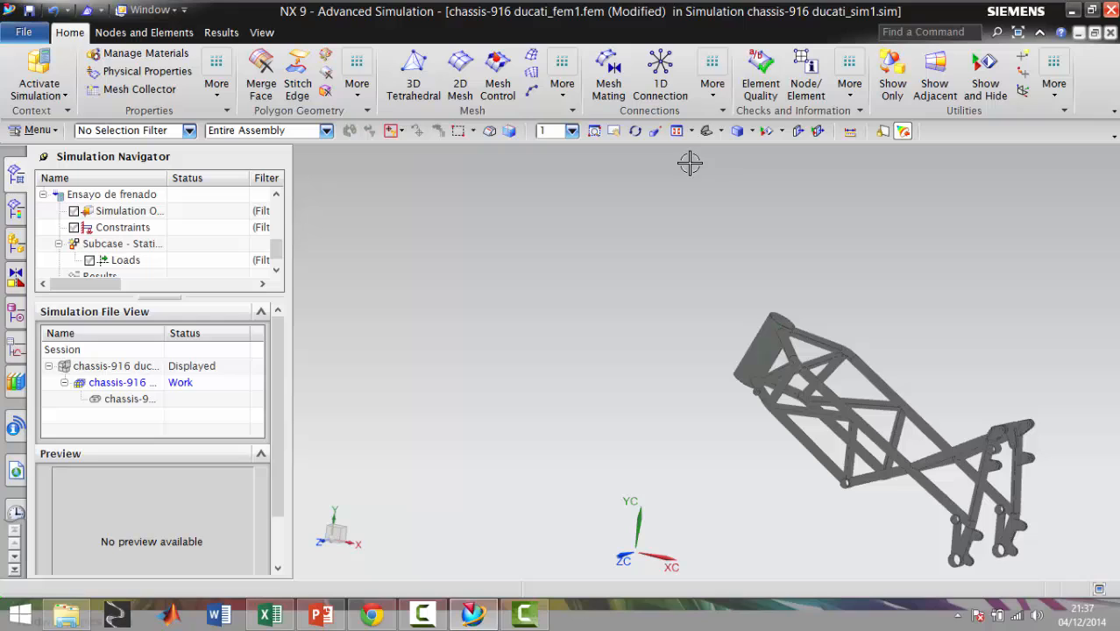
click(716, 96)
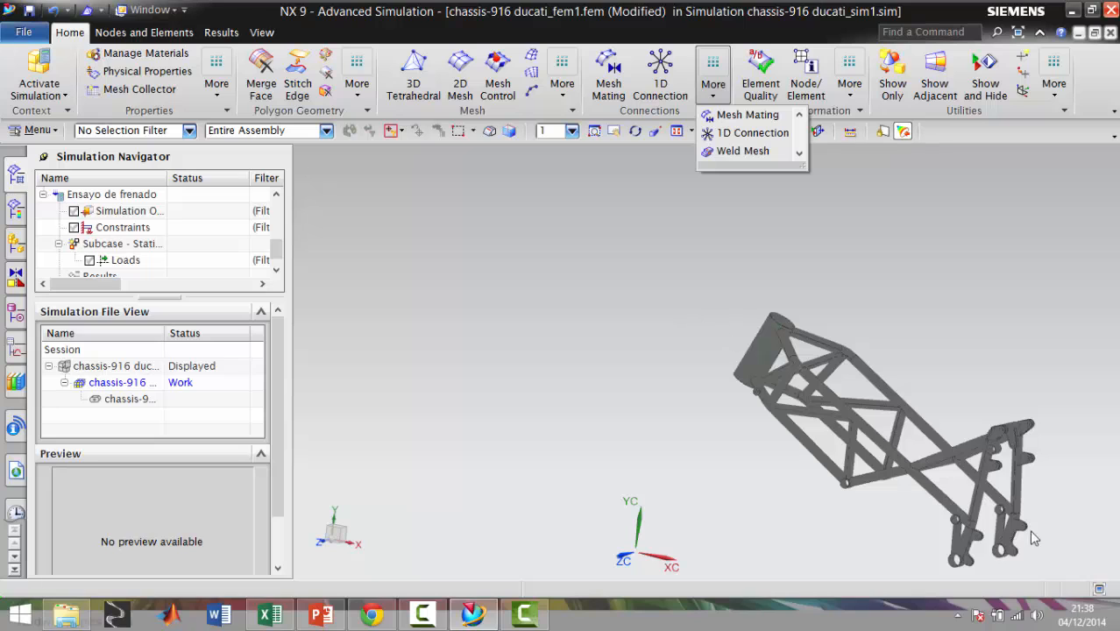
middle_drag(771, 417, 835, 355)
scroll(834, 354, up, 5)
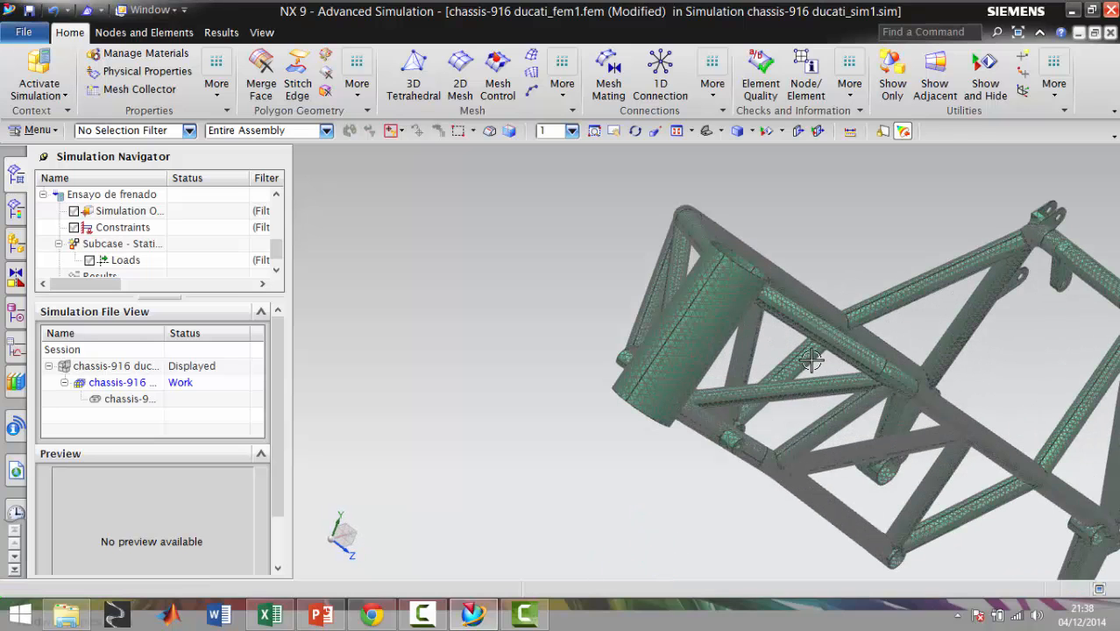
scroll(806, 350, down, 4)
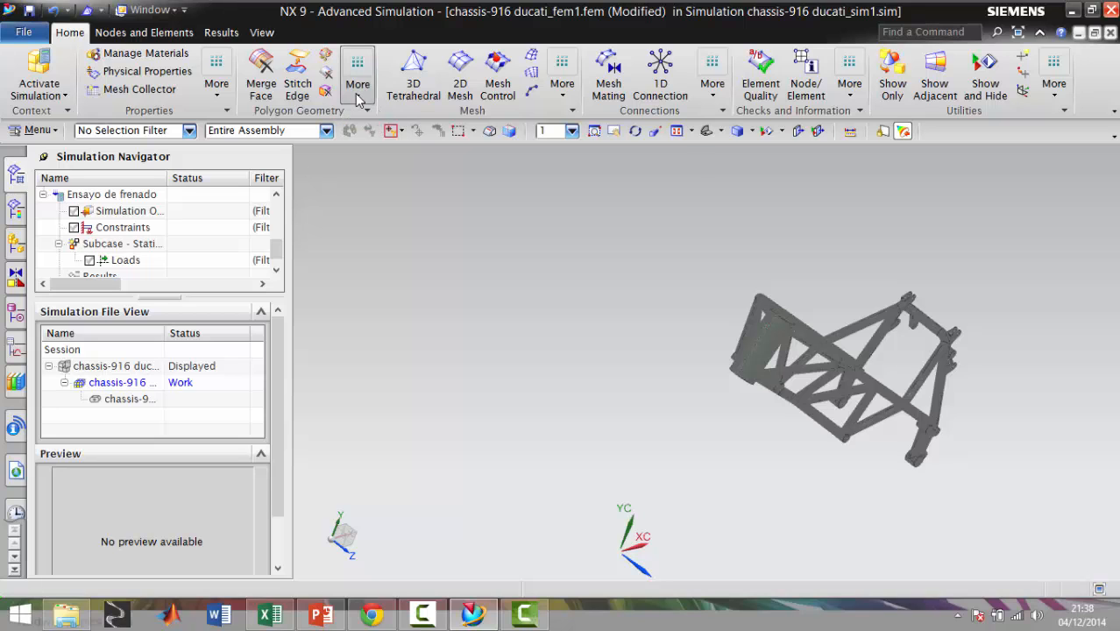
Stitch the chassis body's edges with the automatic edge-to-edge method, using 0.1 mm for search distance and snap ends
click(357, 88)
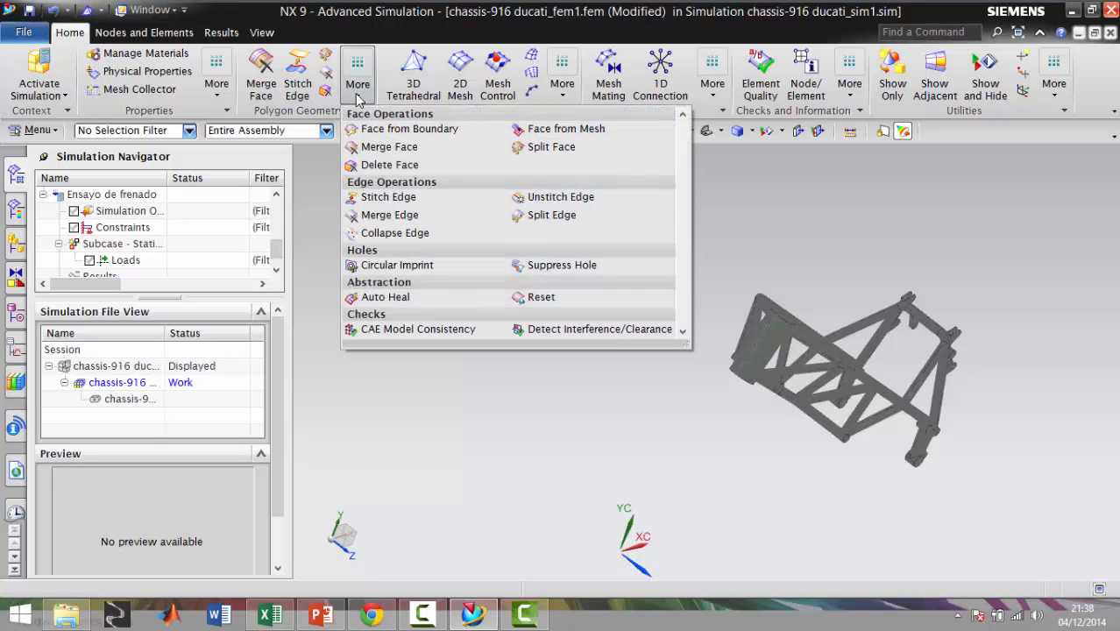
click(355, 88)
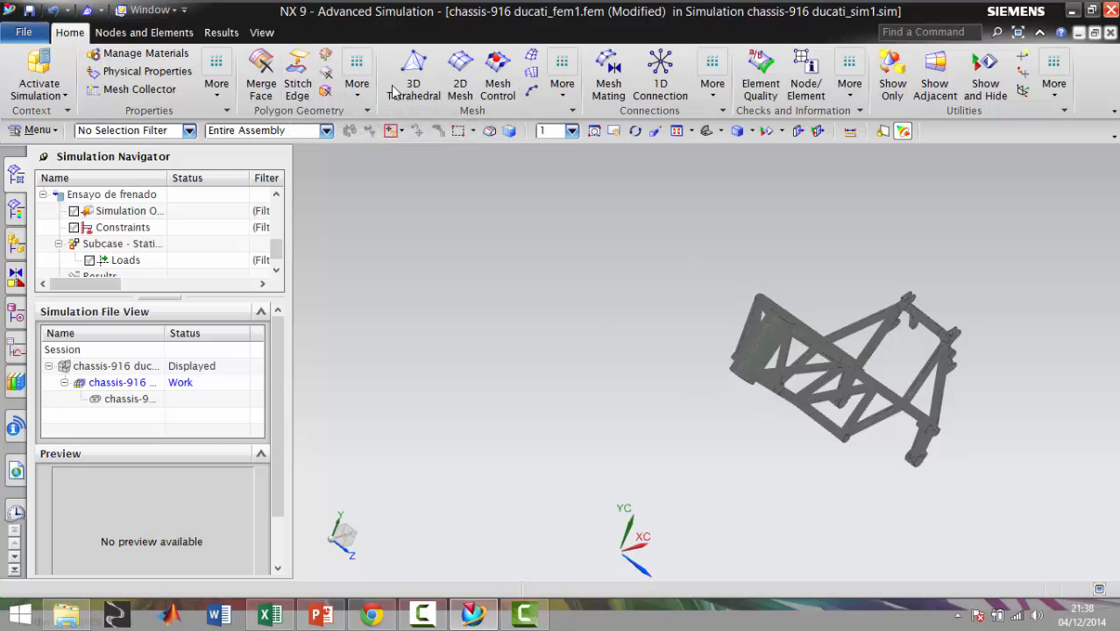
click(355, 83)
click(296, 81)
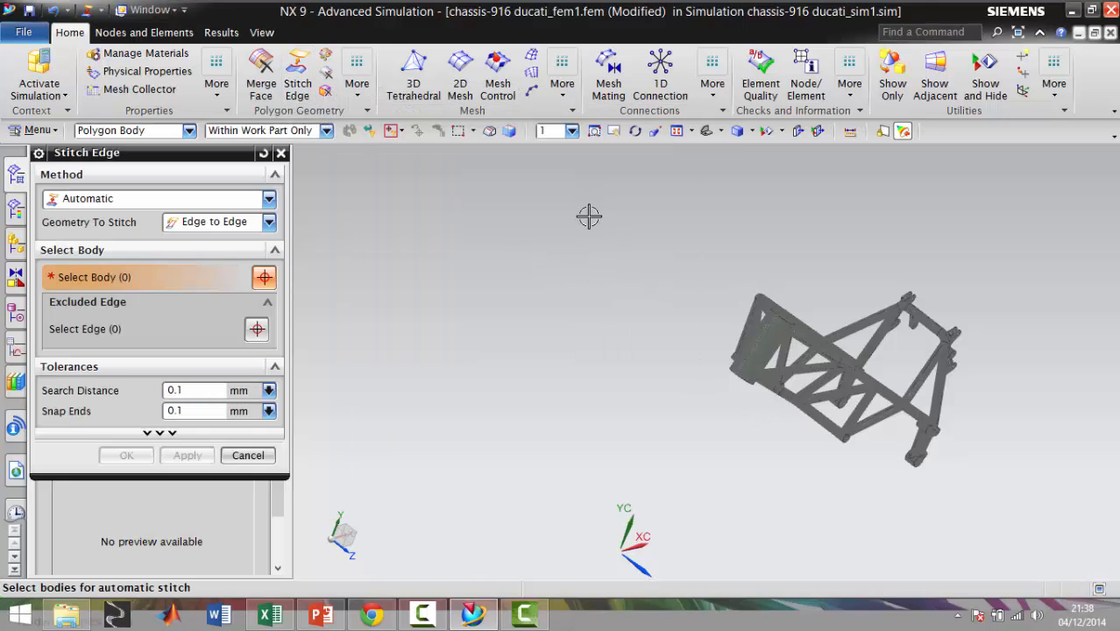
drag(589, 204, 1027, 516)
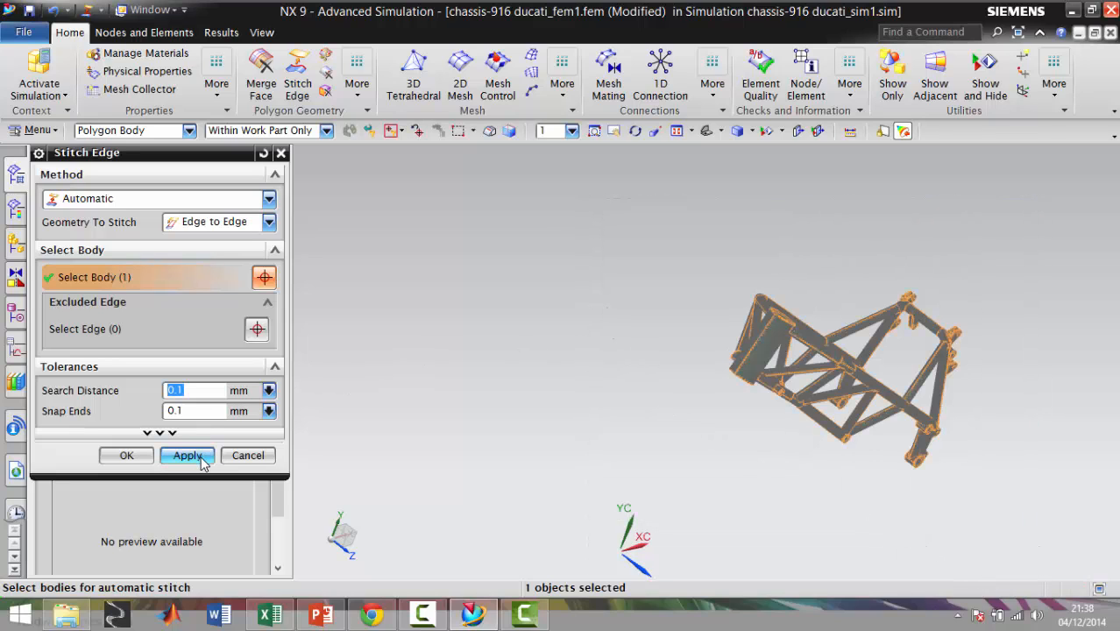
click(200, 461)
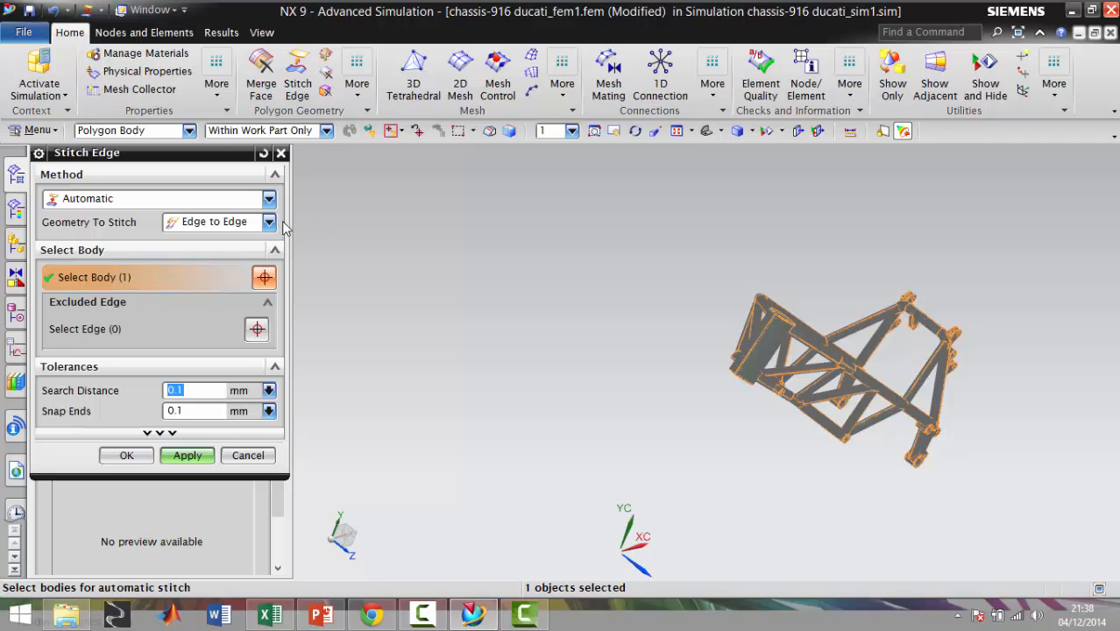
click(193, 458)
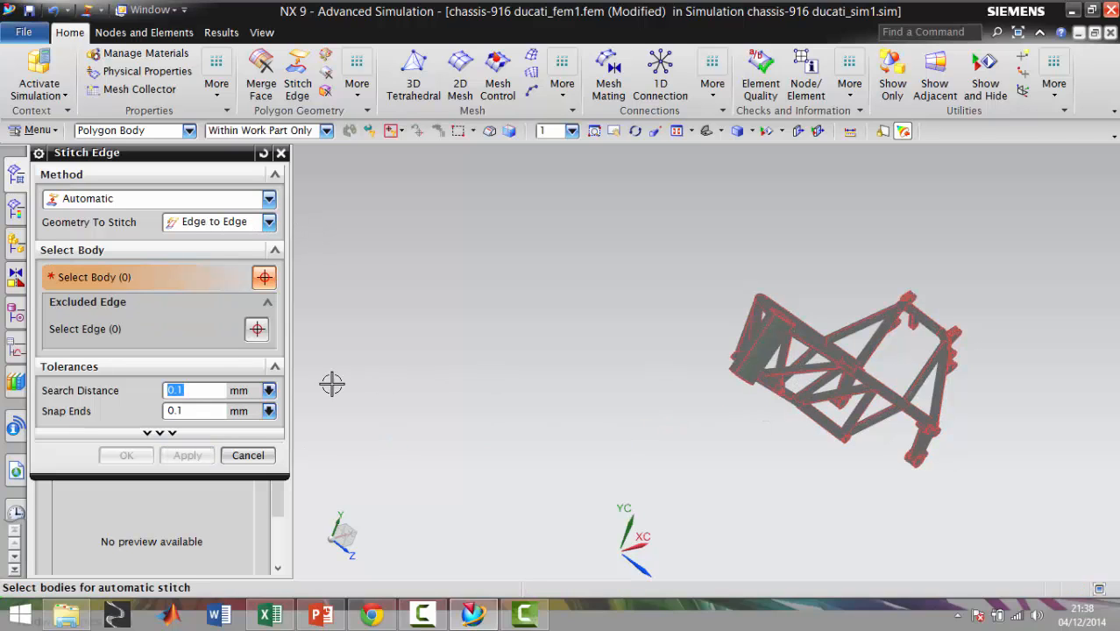
click(247, 456)
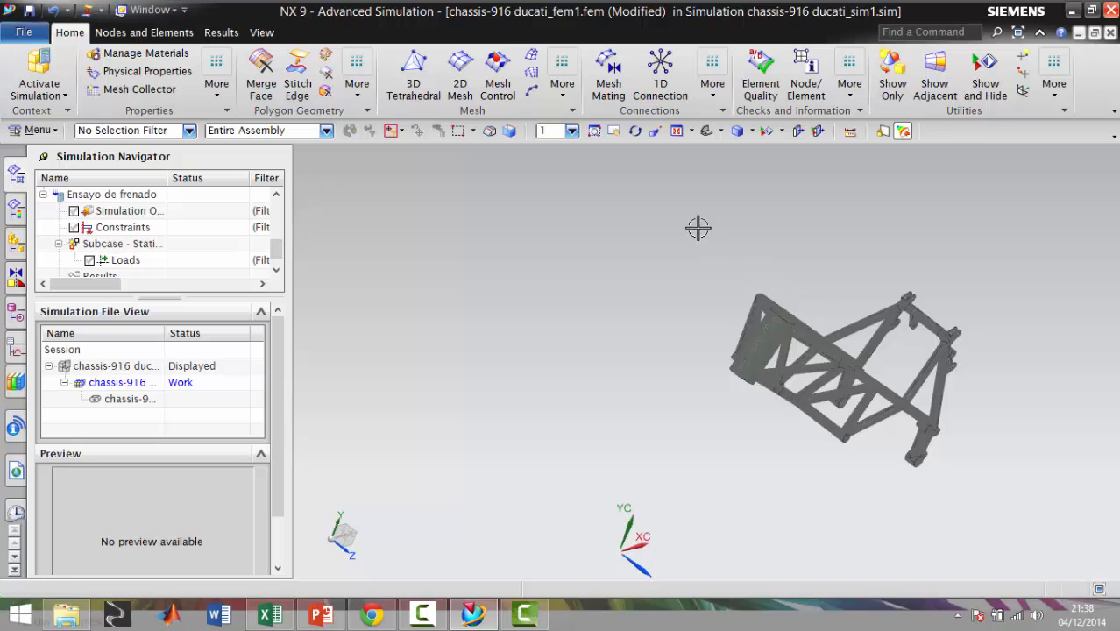
Inspect the meshed chassis and browse the library materials for suitable metals without changing anything
scroll(710, 253, up, 3)
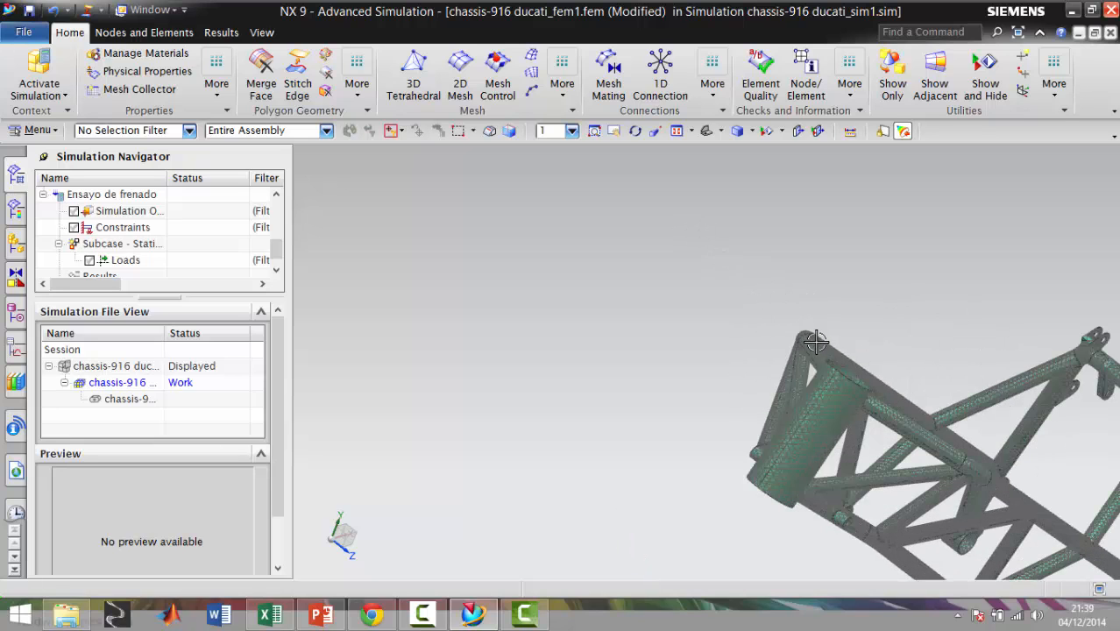
scroll(833, 340, down, 4)
middle_drag(970, 414, 951, 368)
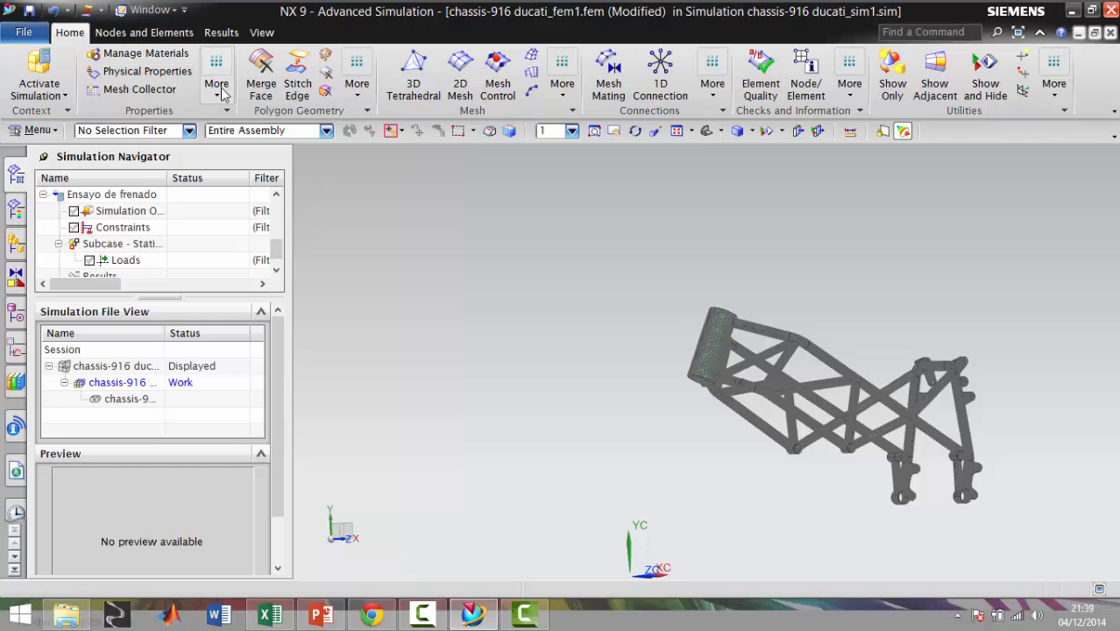
click(170, 59)
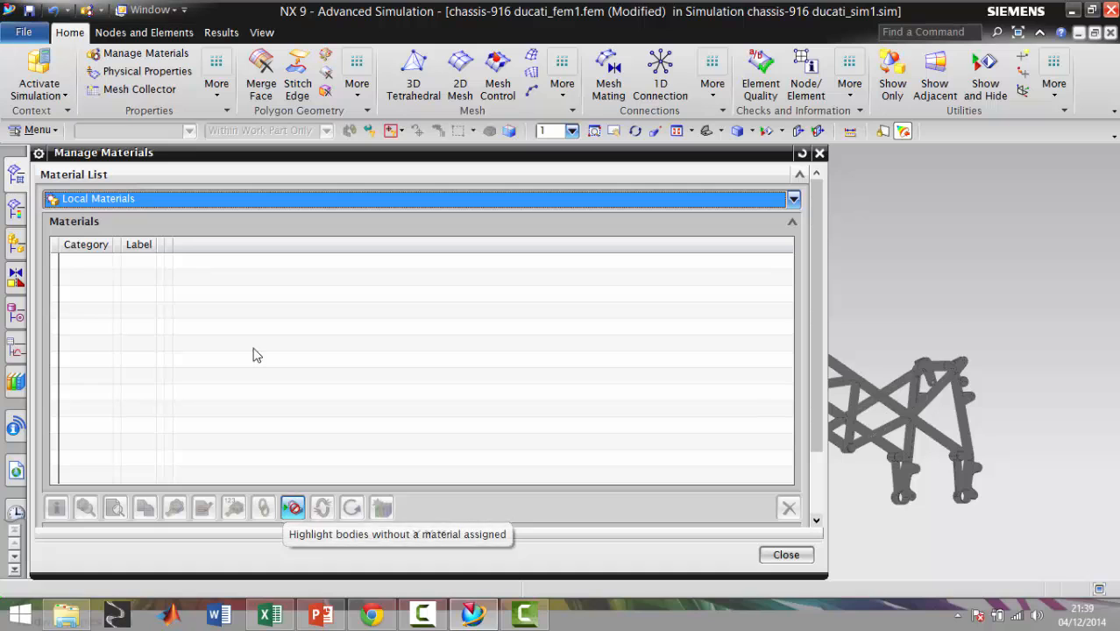
click(198, 198)
click(171, 219)
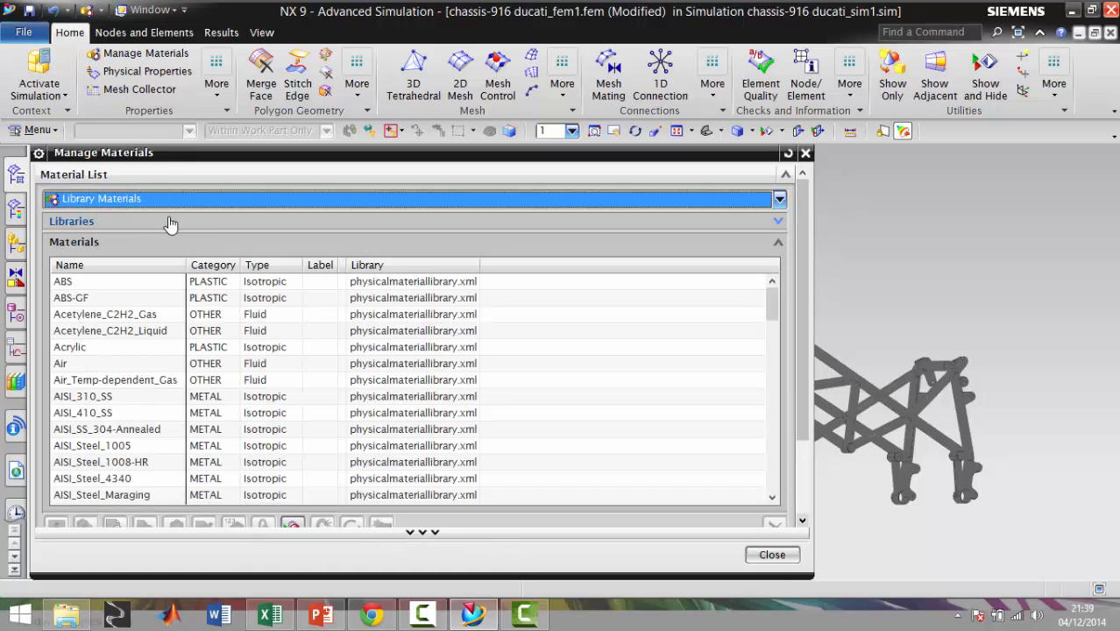
scroll(364, 403, down, 5)
scroll(367, 403, down, 15)
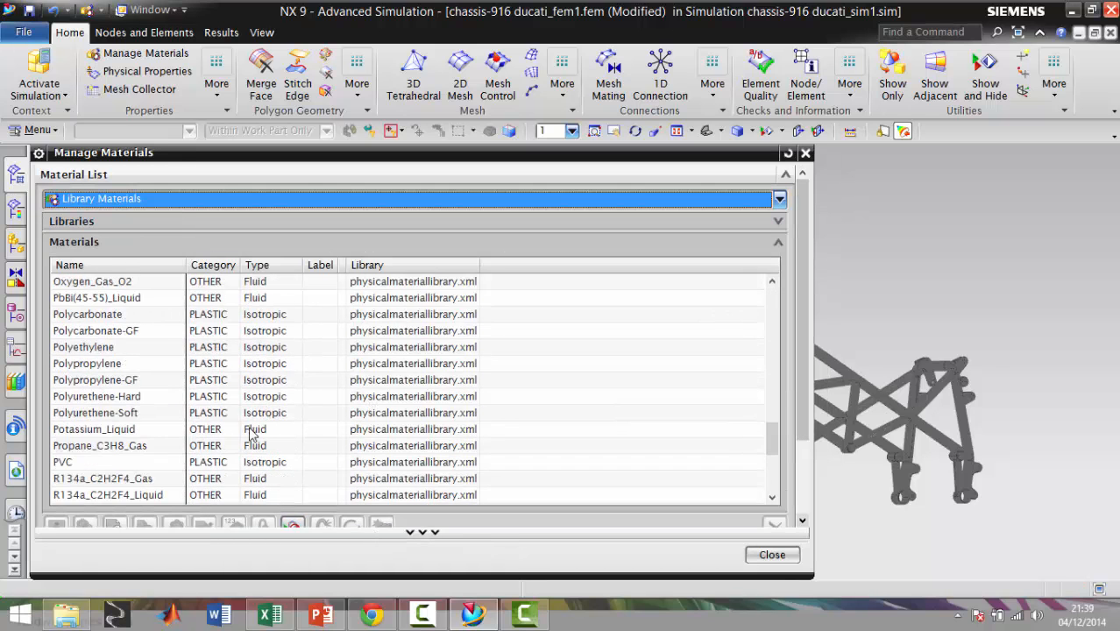
scroll(263, 331, up, 18)
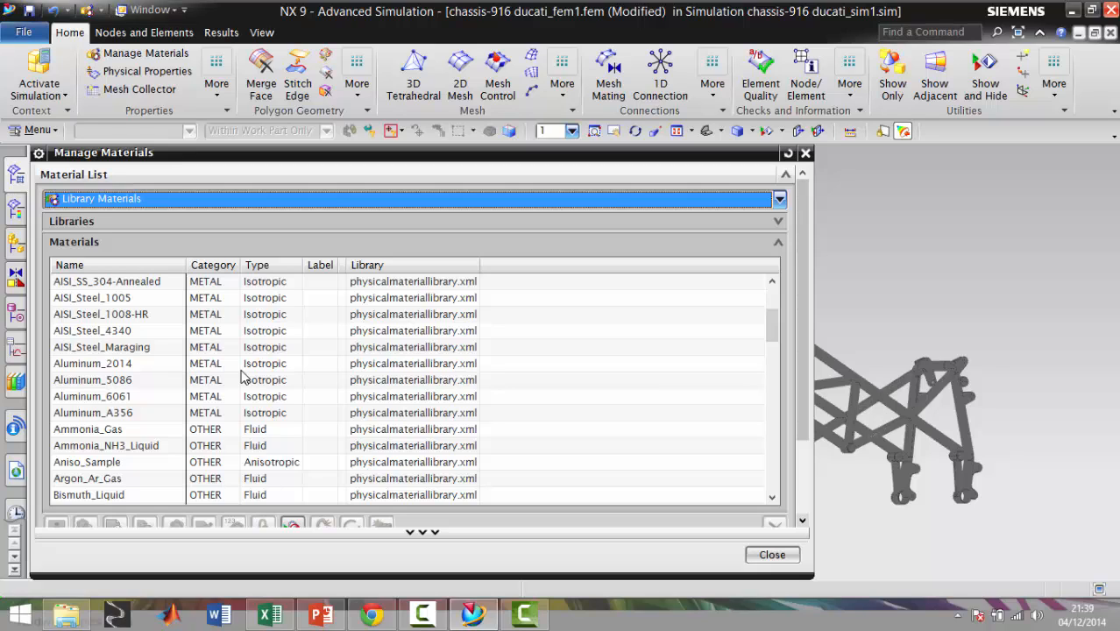
click(771, 555)
Assign the library material AISI_Steel_4340 to the whole chassis body
click(221, 98)
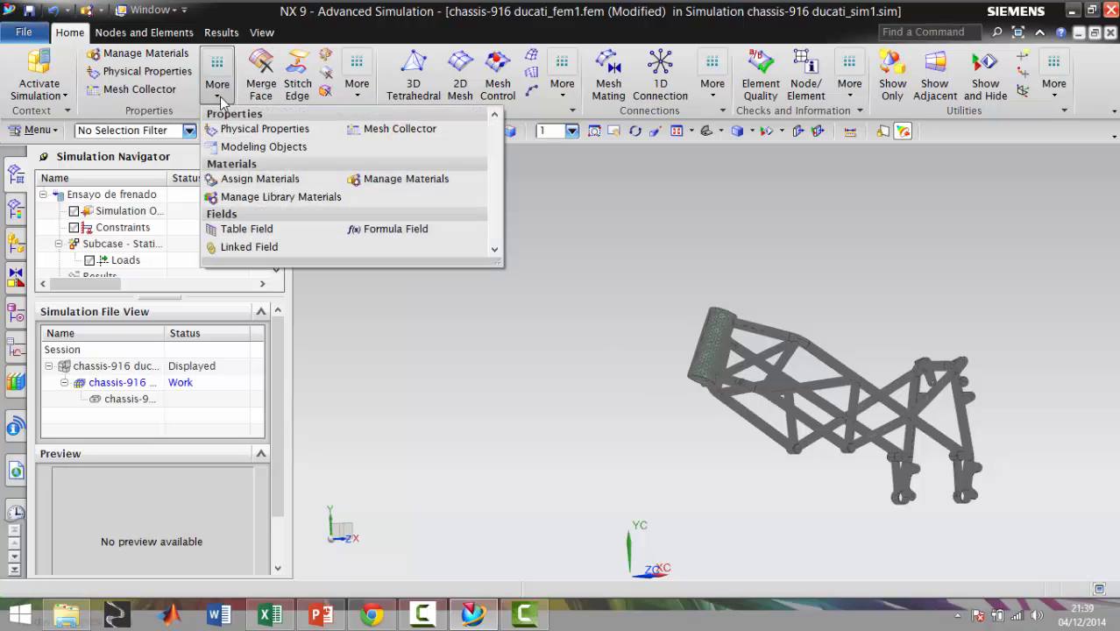
click(285, 180)
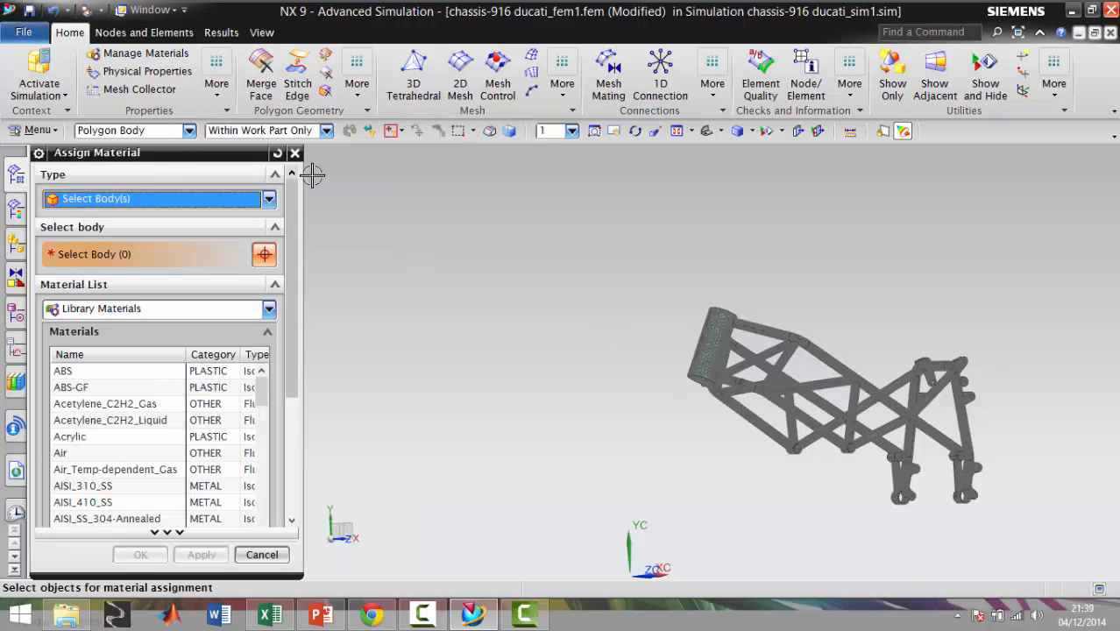
drag(552, 220, 1079, 535)
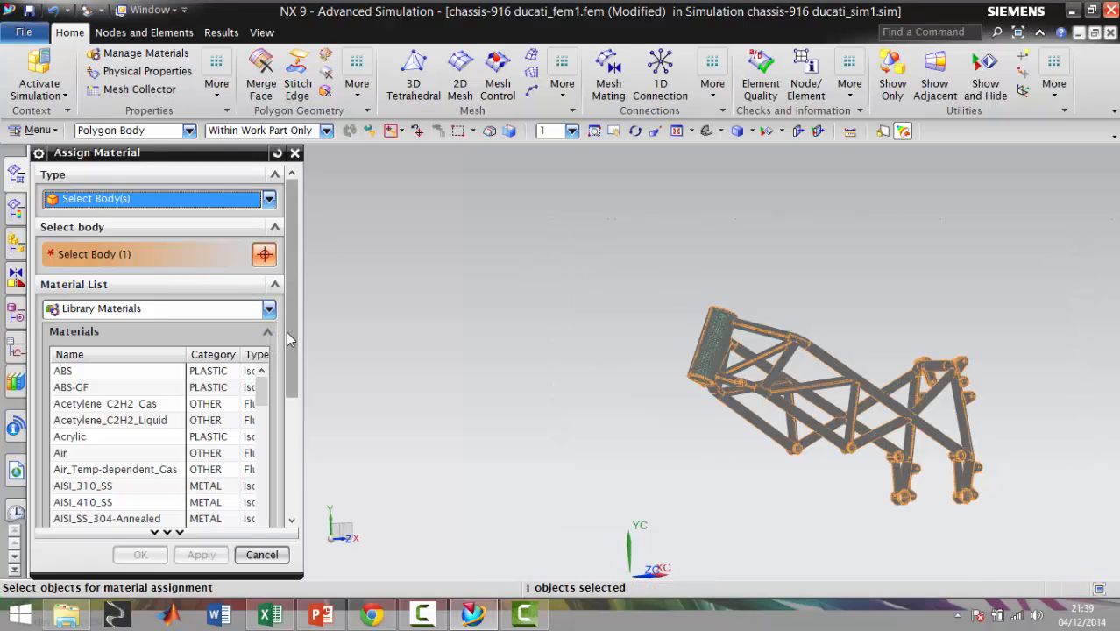
scroll(282, 355, down, 3)
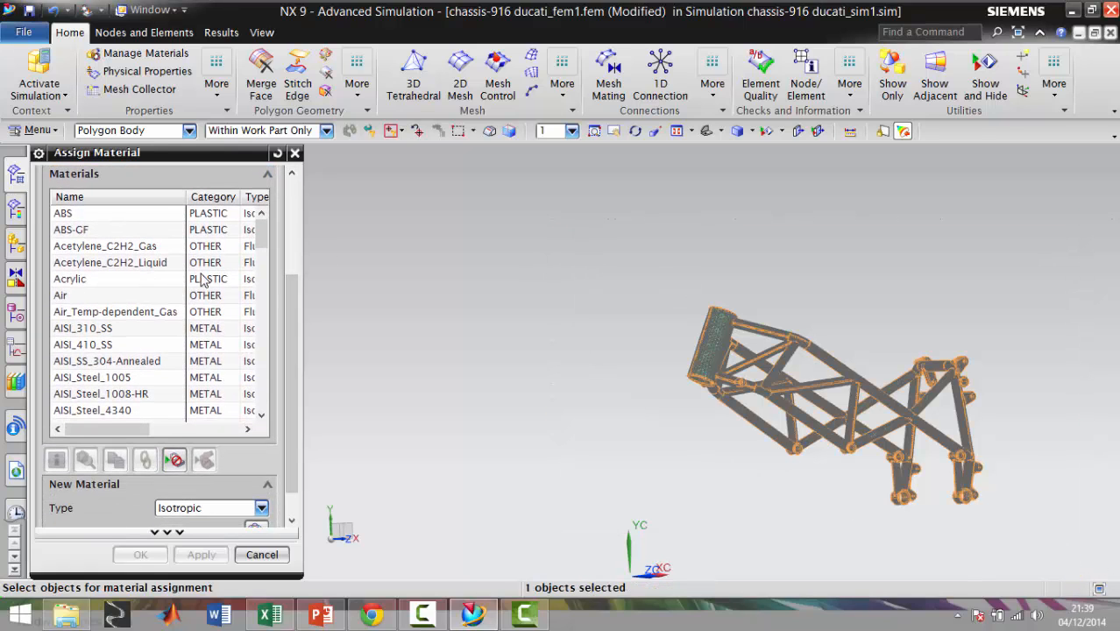
drag(266, 237, 264, 257)
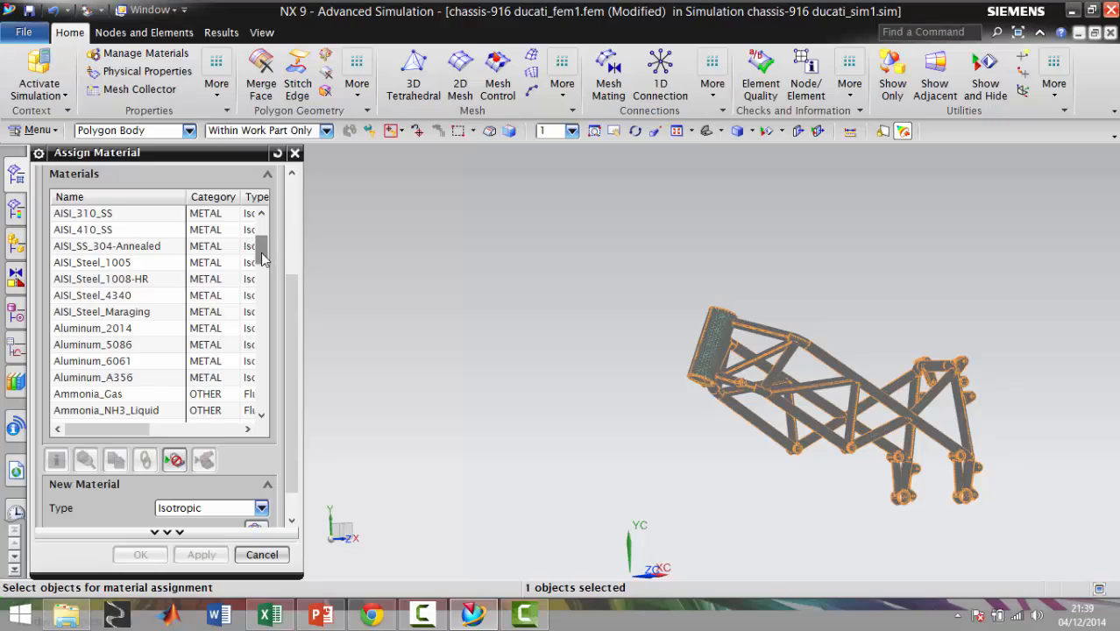
click(113, 296)
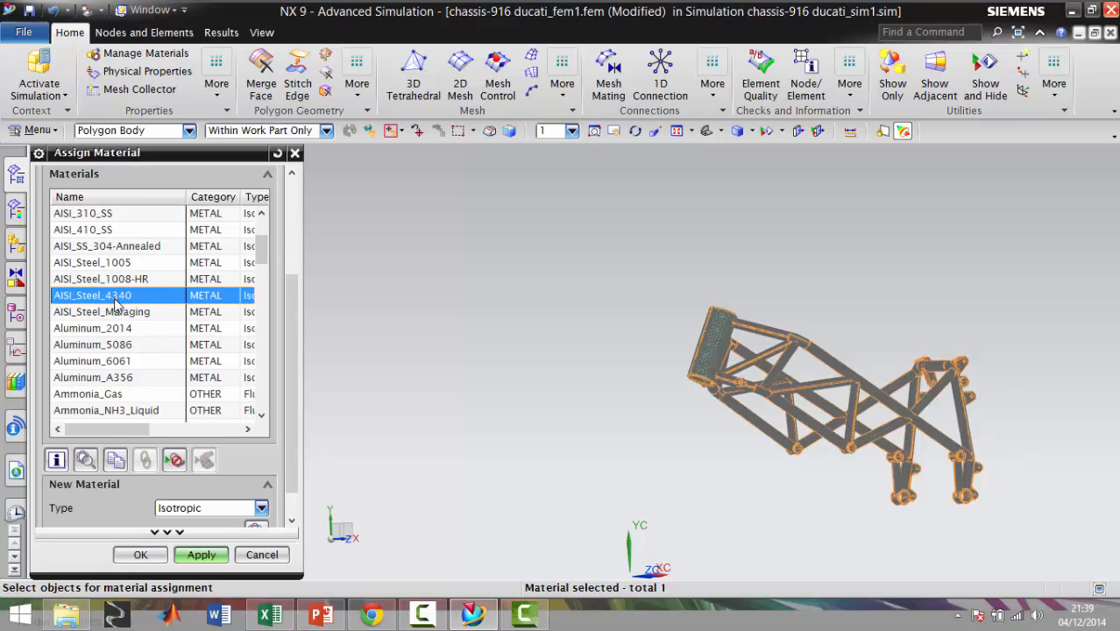
click(200, 554)
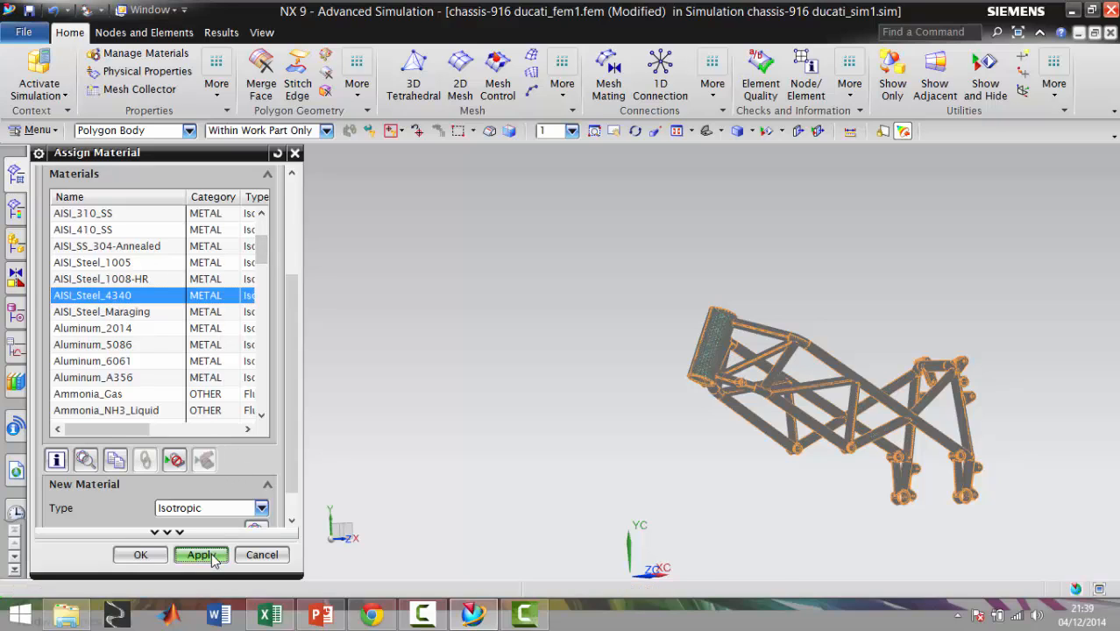
click(261, 555)
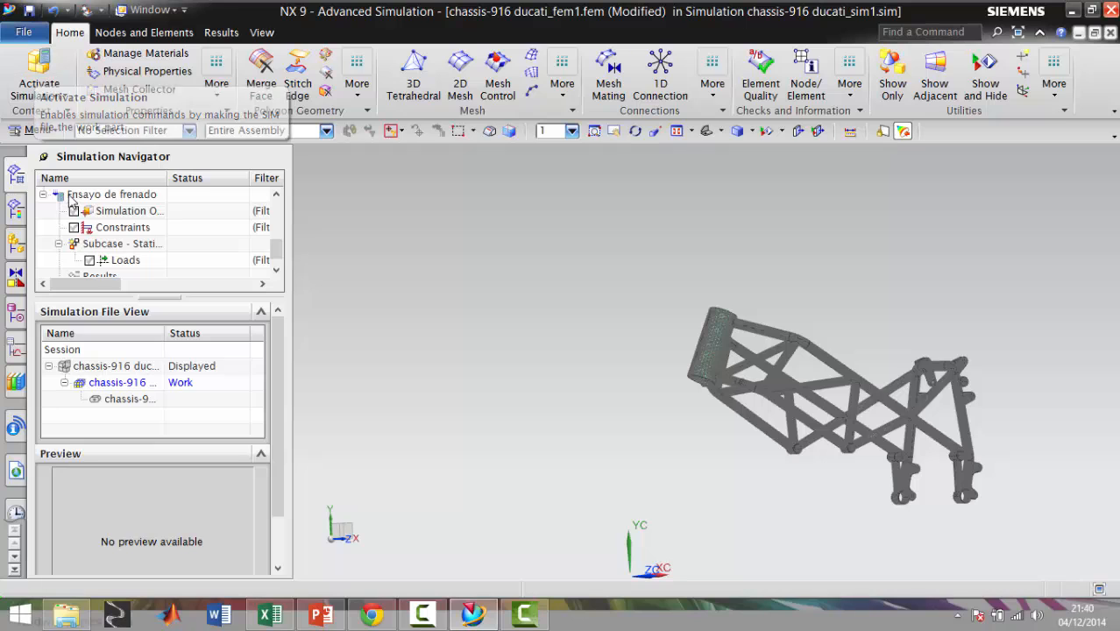
Make the chassis-916 ducati_sim1 simulation file active and check which geometry the physical property table PSOLID1 covers
double_click(127, 368)
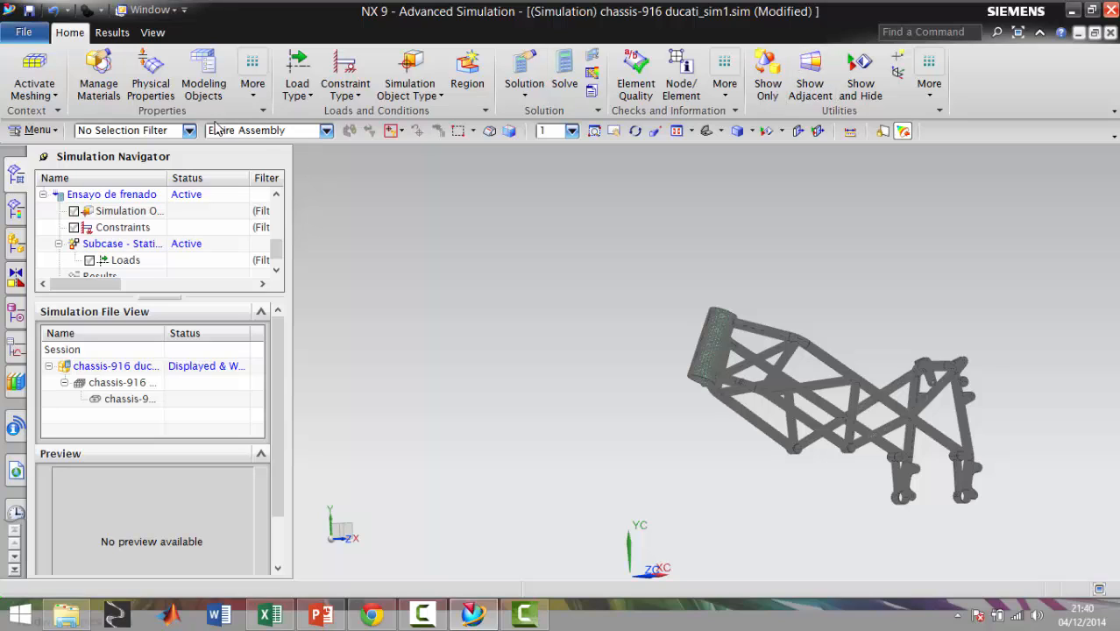
click(152, 82)
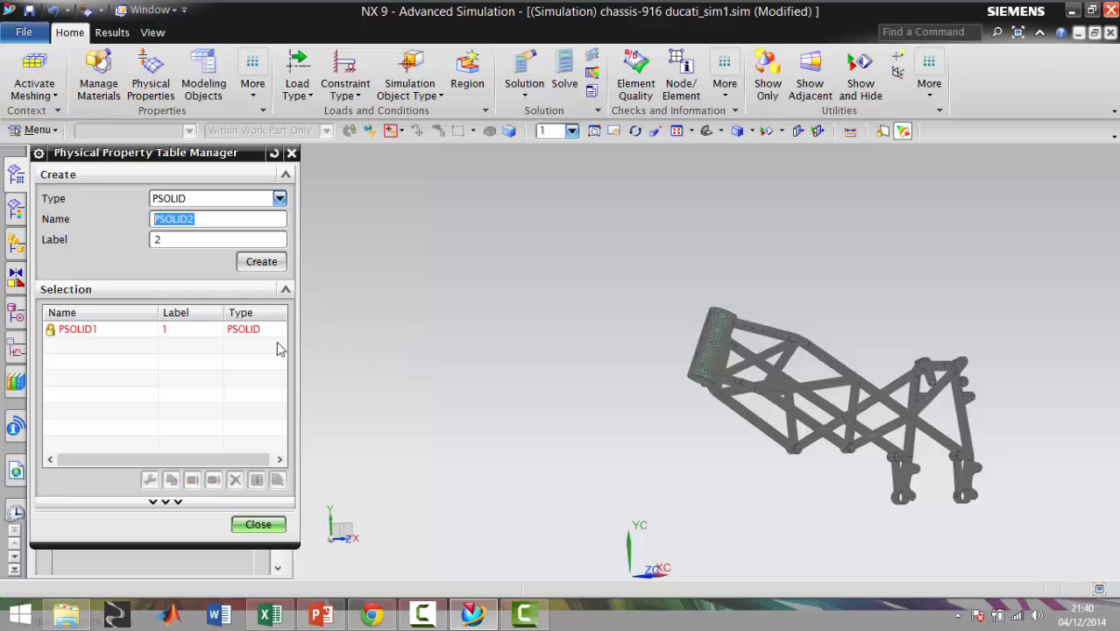
click(176, 337)
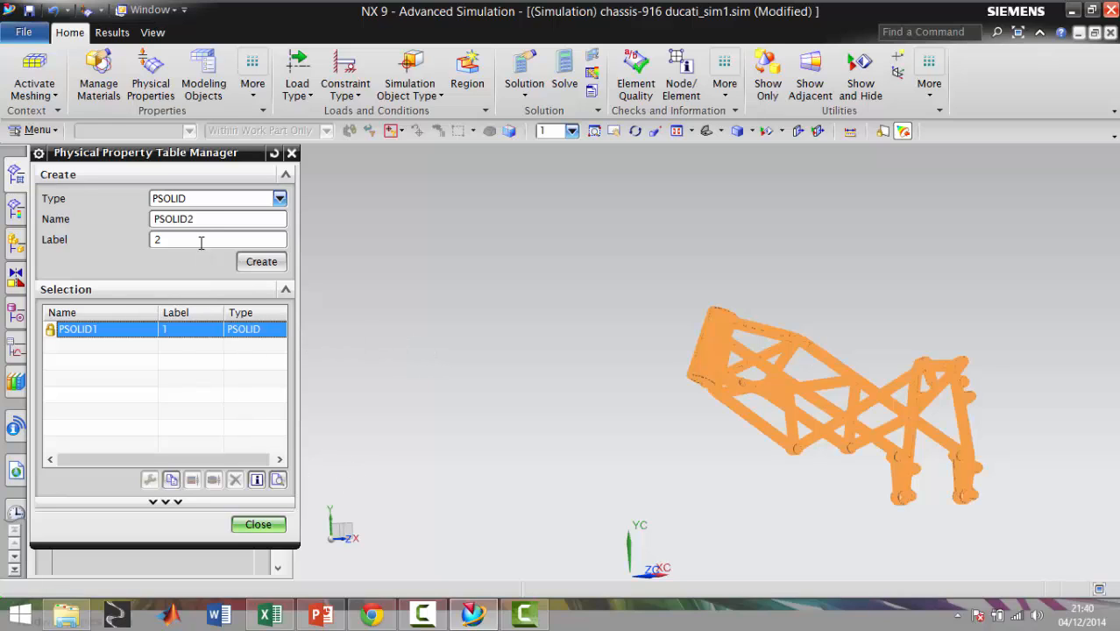
click(292, 153)
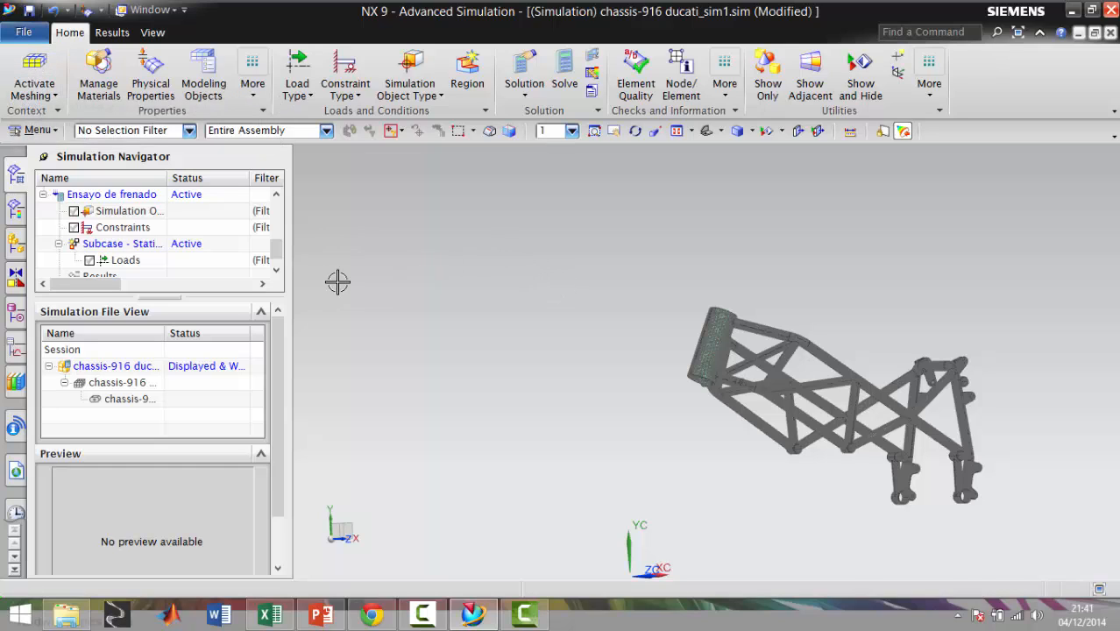
Examine the meshed frame from several angles, looking closely at the rear mounting lugs and bracket holes
scroll(818, 416, up, 3)
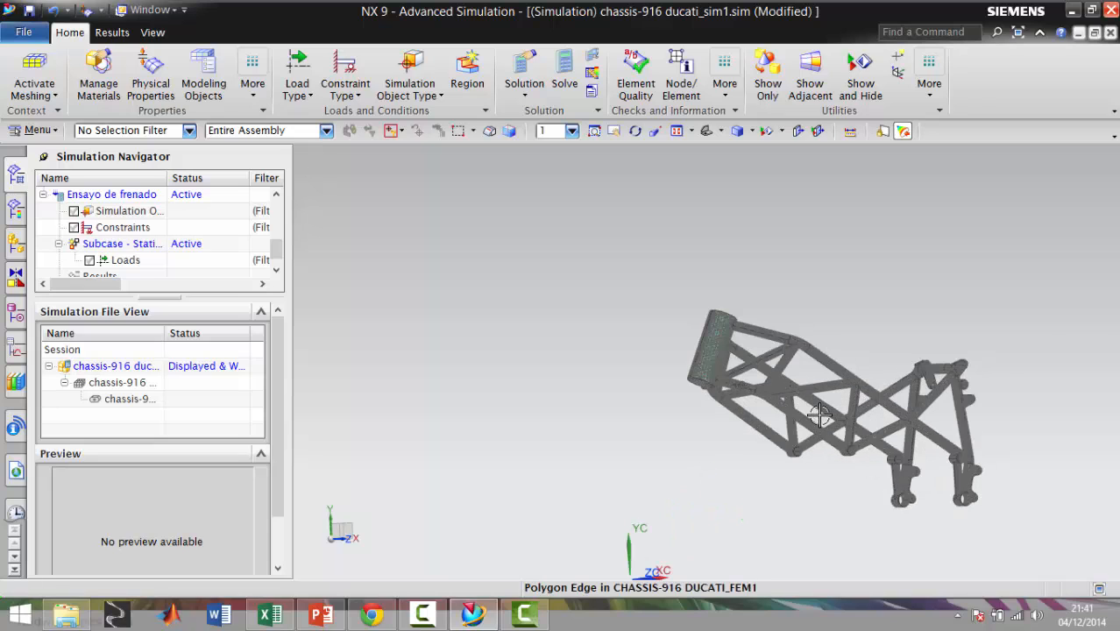
scroll(819, 416, up, 2)
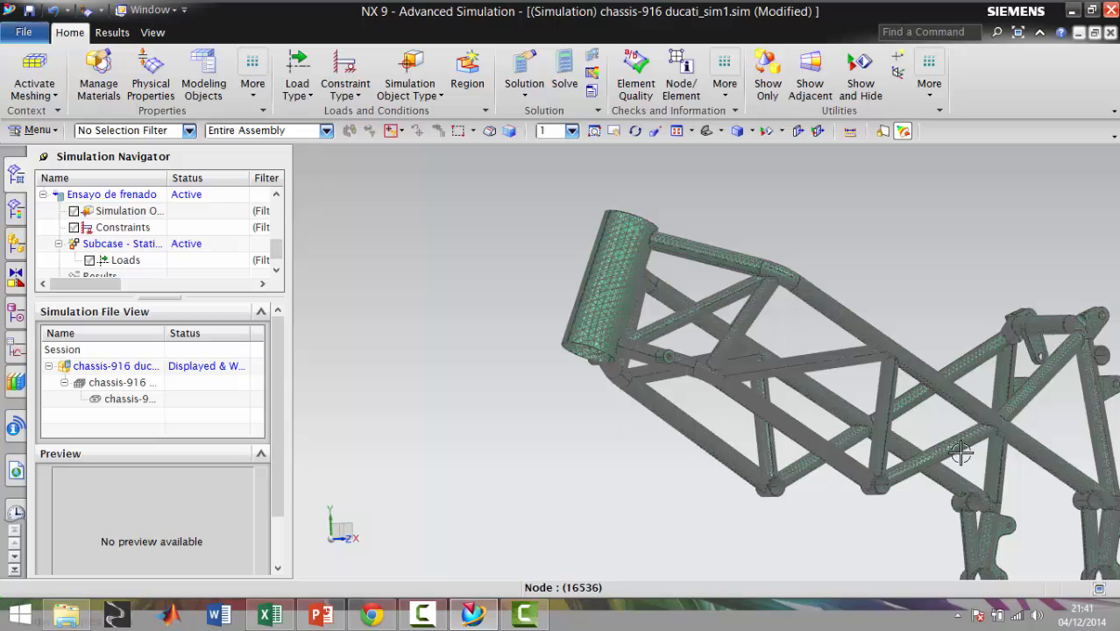
middle_drag(934, 429, 945, 362)
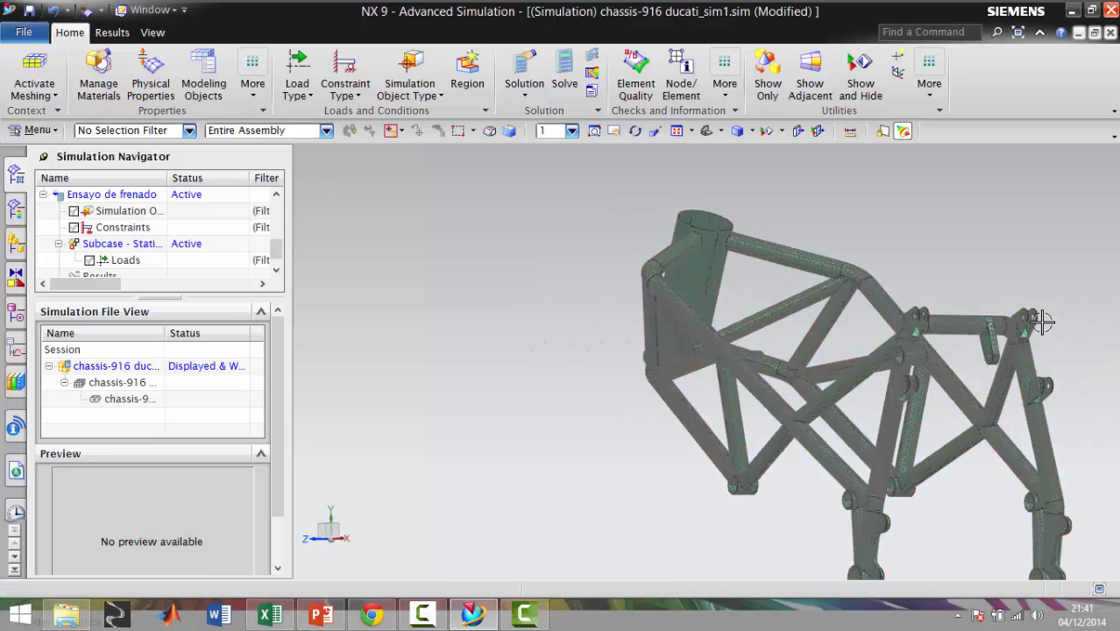
scroll(1069, 328, up, 6)
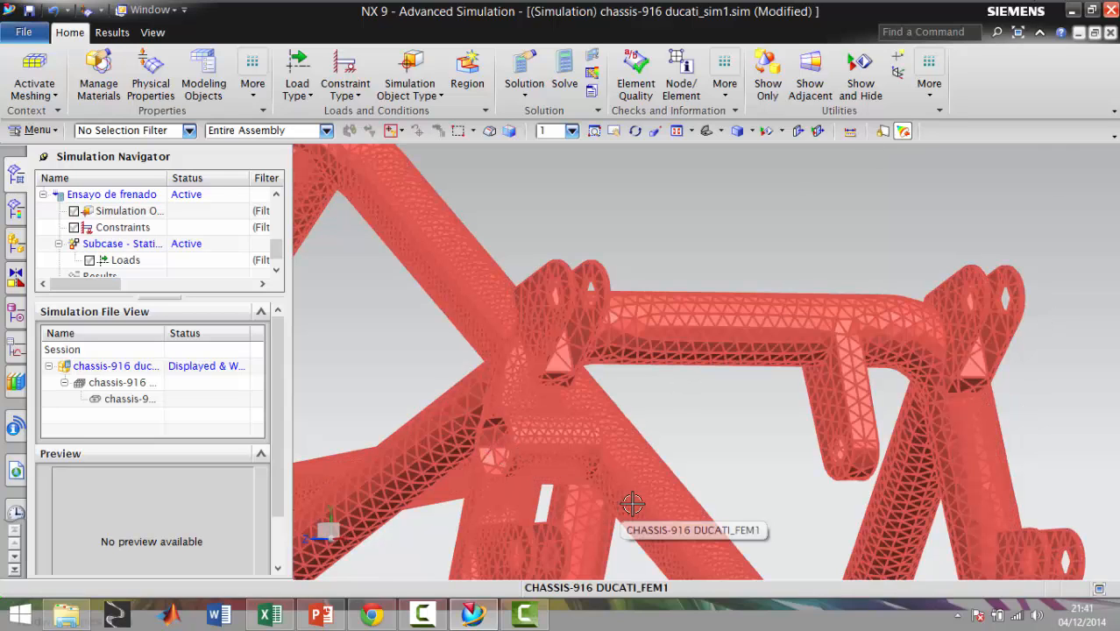
scroll(736, 464, down, 5)
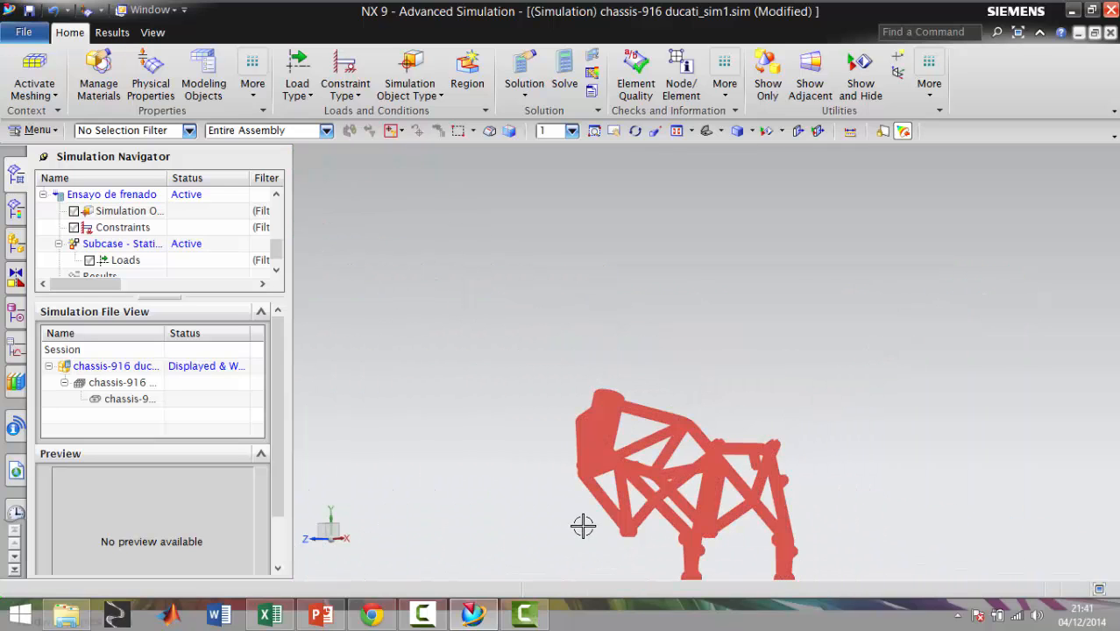
middle_drag(583, 523, 647, 529)
scroll(803, 463, up, 5)
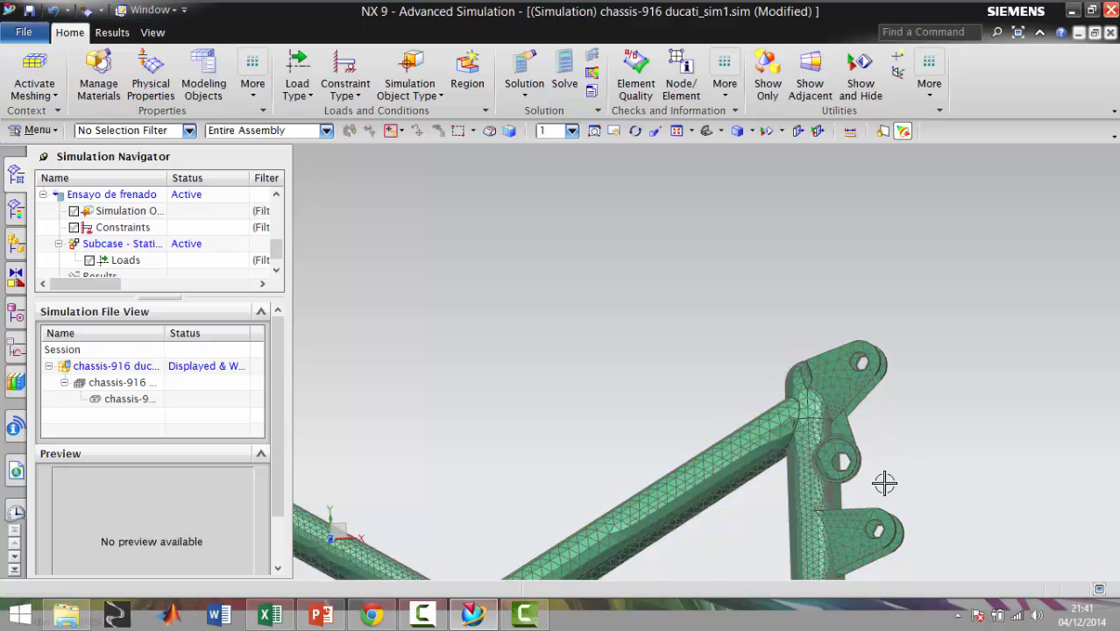
middle_drag(902, 449, 903, 466)
scroll(903, 466, down, 5)
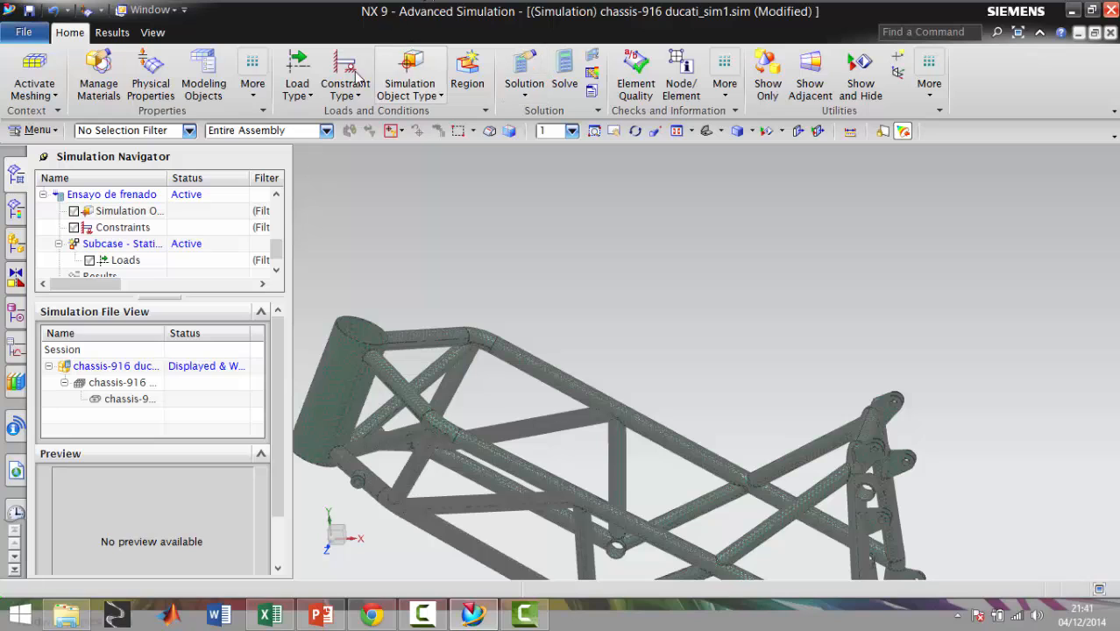
Apply a cylindrical constraint to the inner face of the upper rear mounting tube, with axial rotation free and radial and axial growth fixed
click(353, 97)
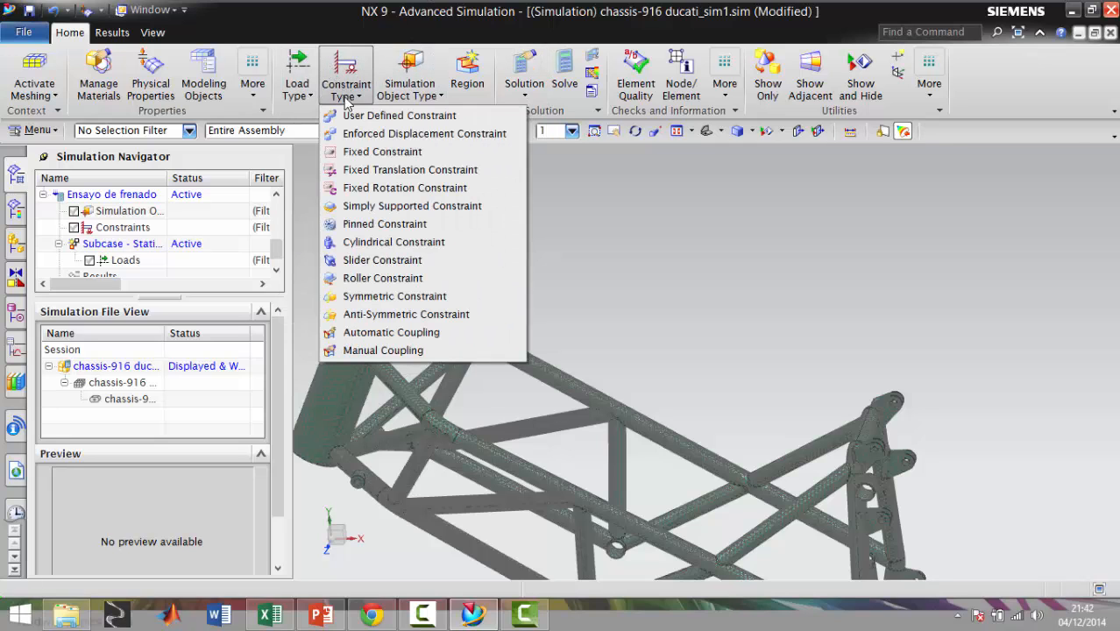
click(386, 242)
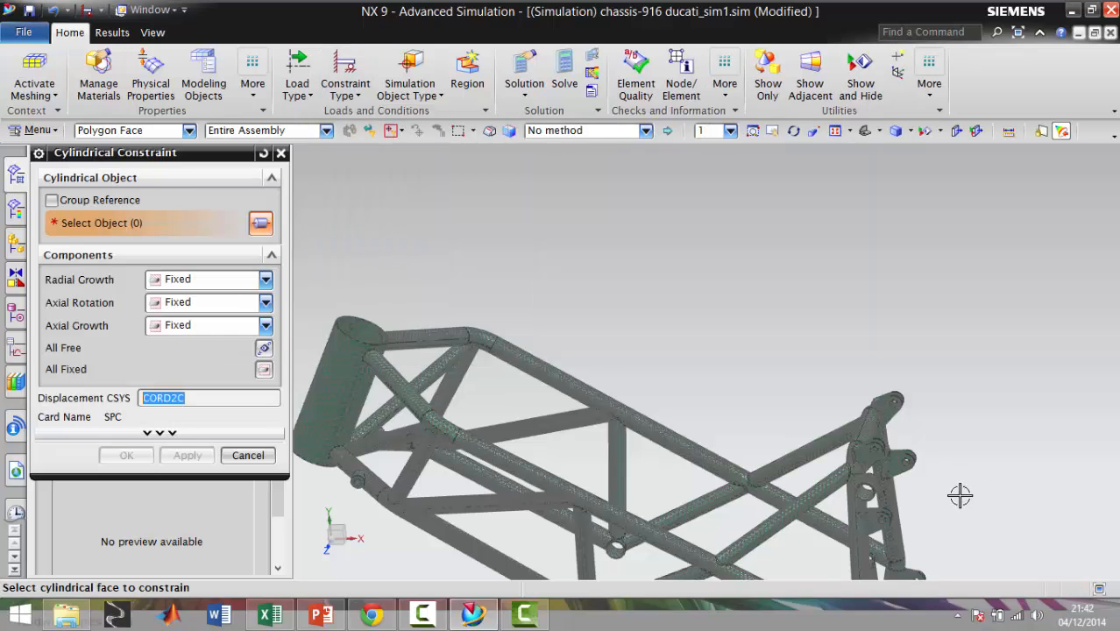
scroll(872, 496, up, 4)
scroll(866, 487, up, 3)
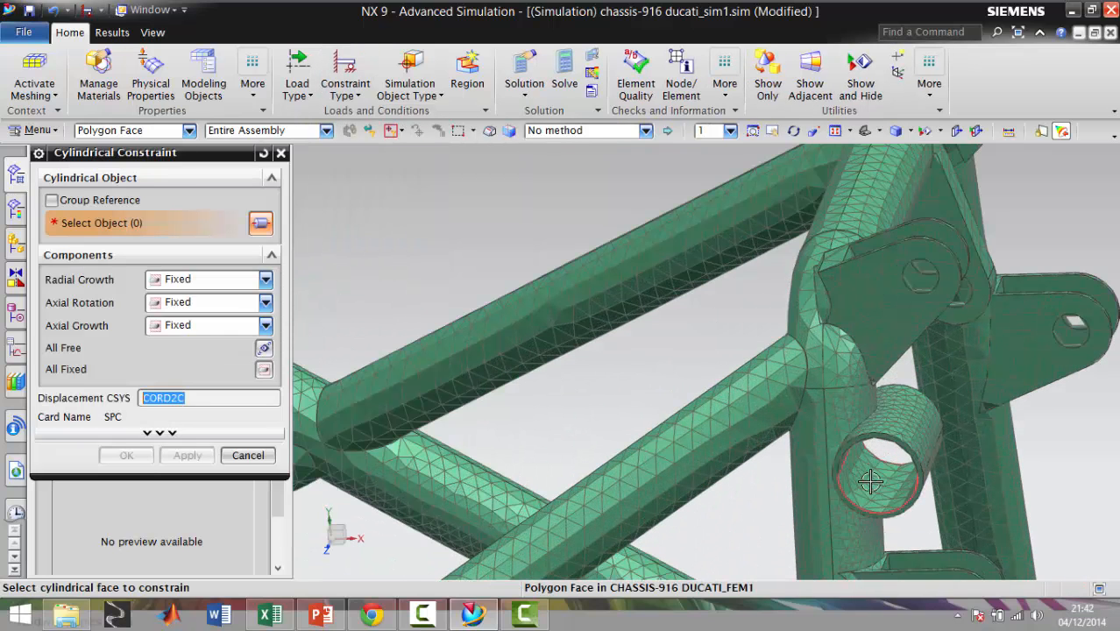
click(870, 481)
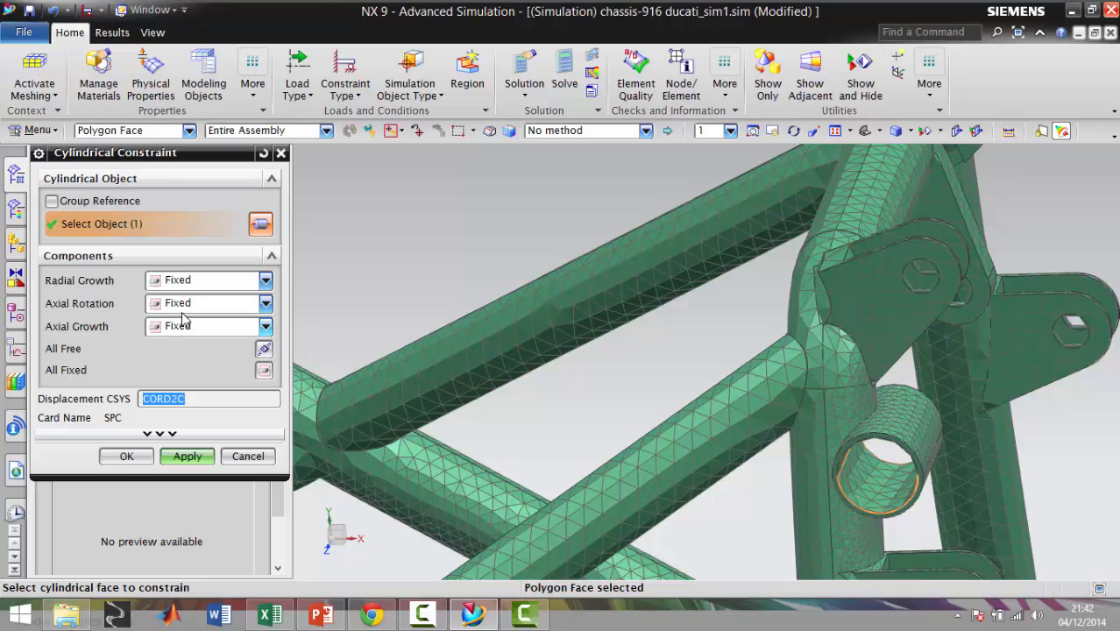
click(264, 303)
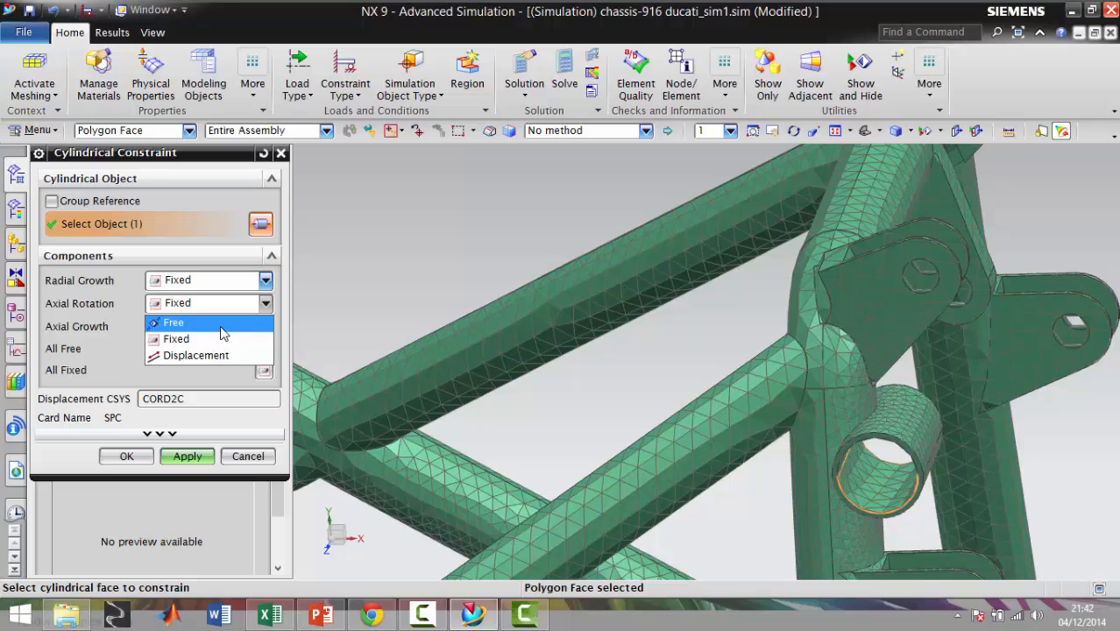
click(221, 331)
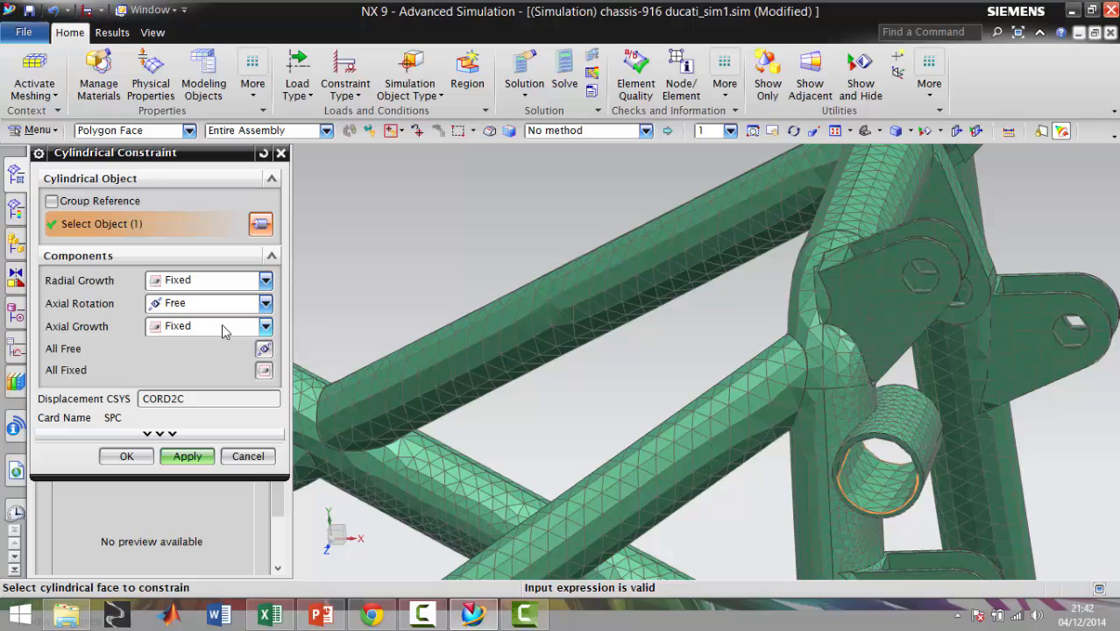
click(185, 457)
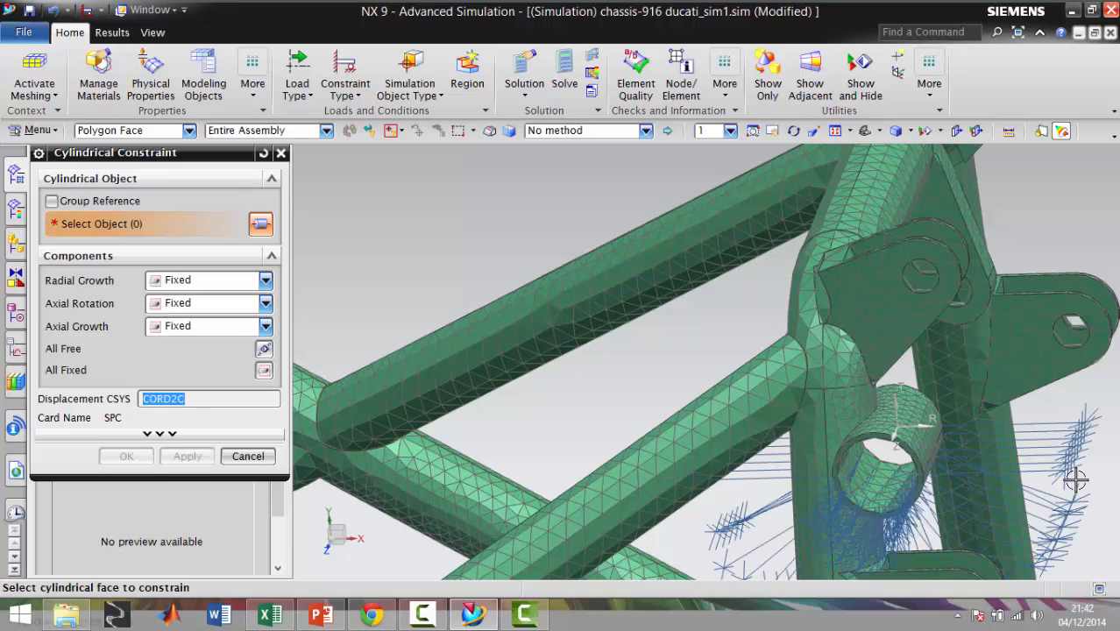
In a new cylindrical constraint, free the axial rotation and select the inner faces of the two bores at the far-side lower rear of the frame
scroll(1062, 473, up, 3)
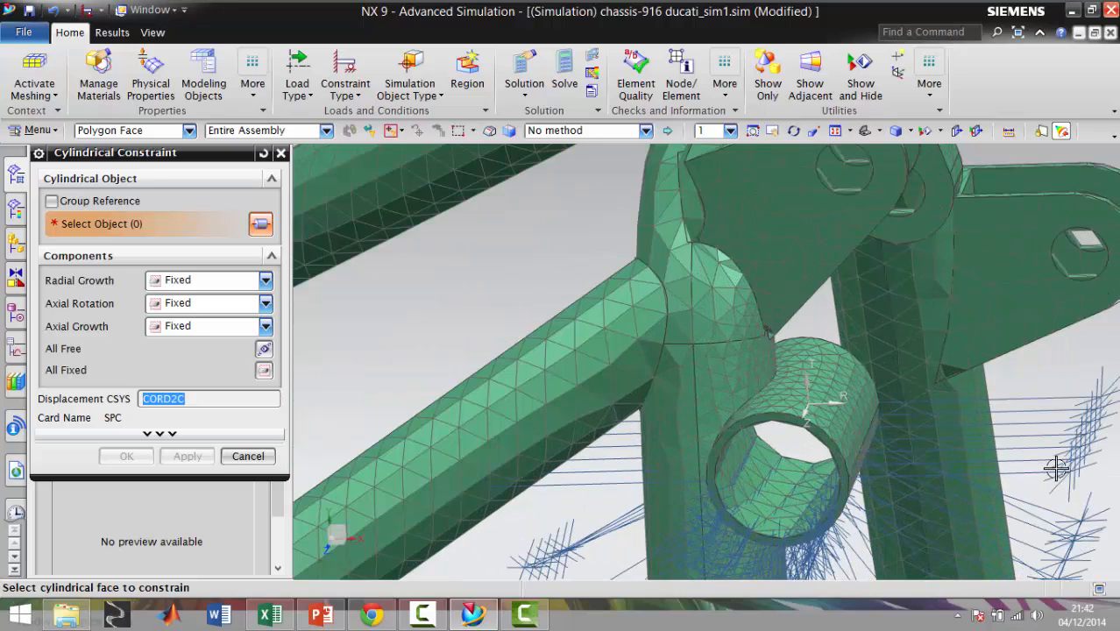
scroll(1057, 469, down, 4)
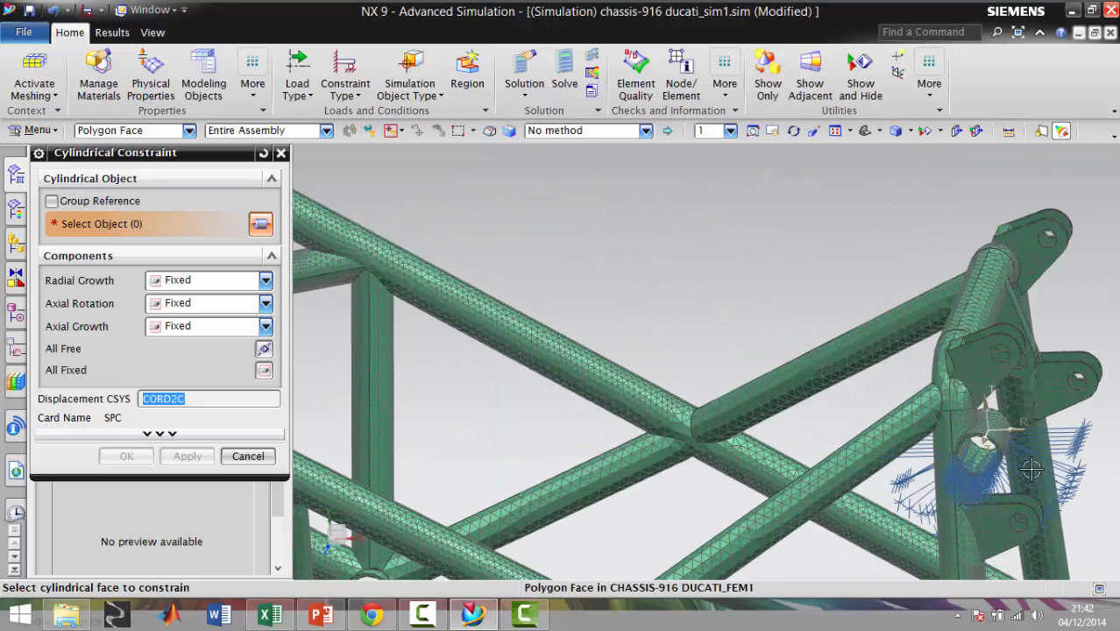
scroll(1066, 424, down, 5)
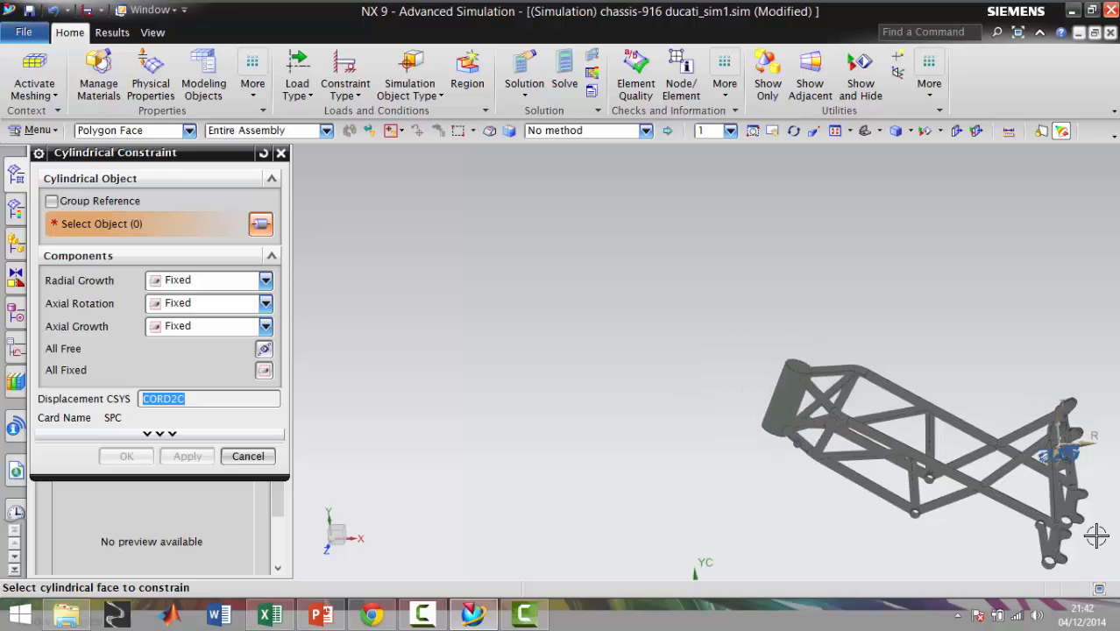
scroll(1096, 535, up, 10)
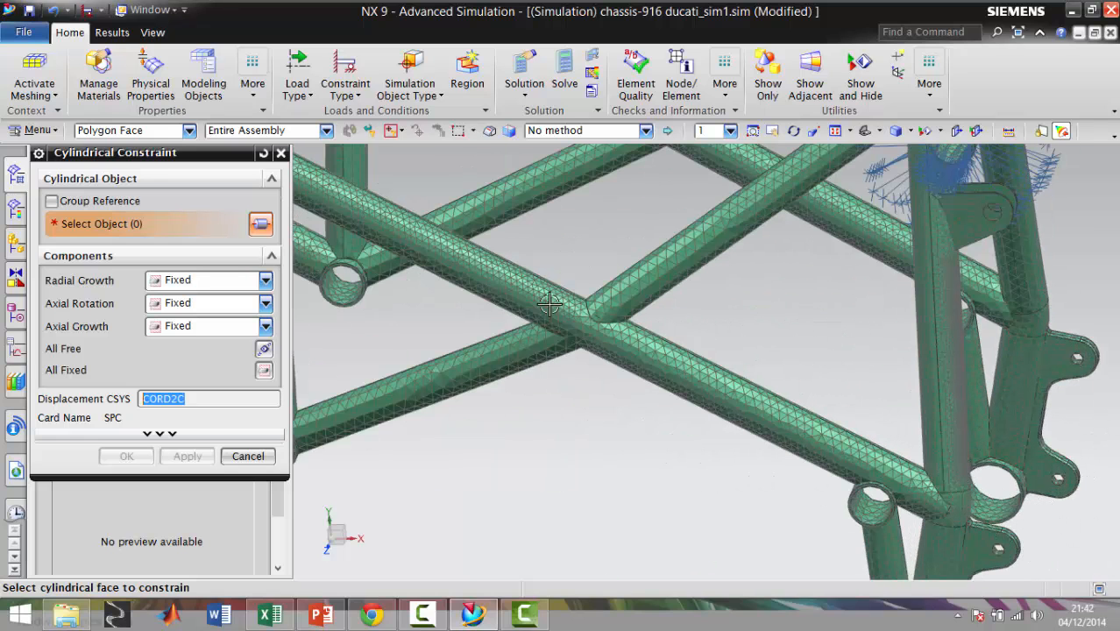
click(264, 303)
click(175, 324)
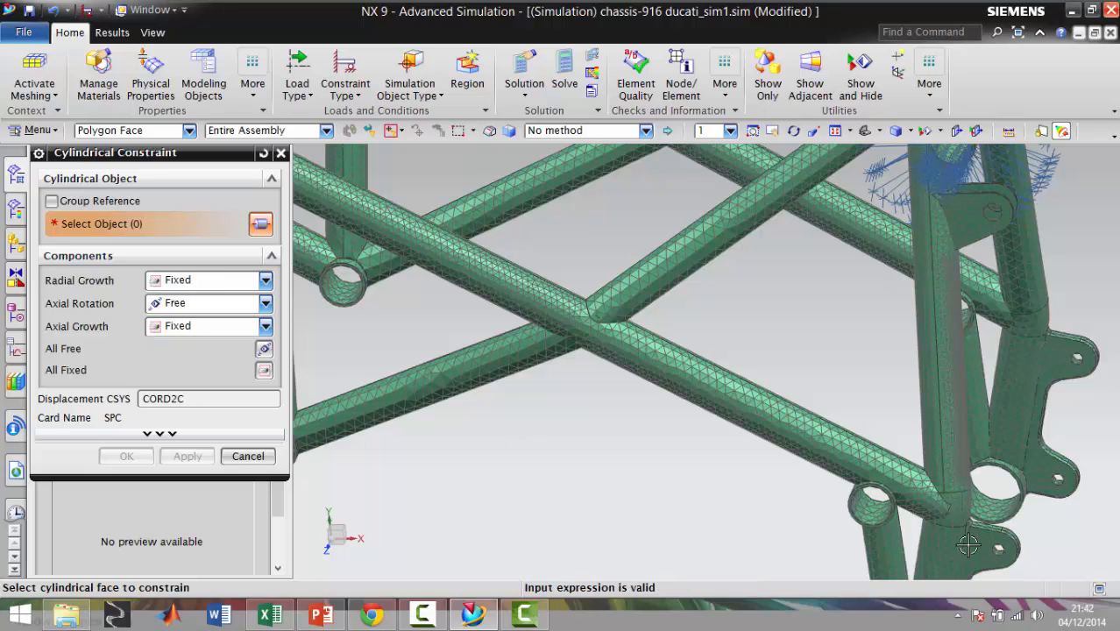
click(995, 510)
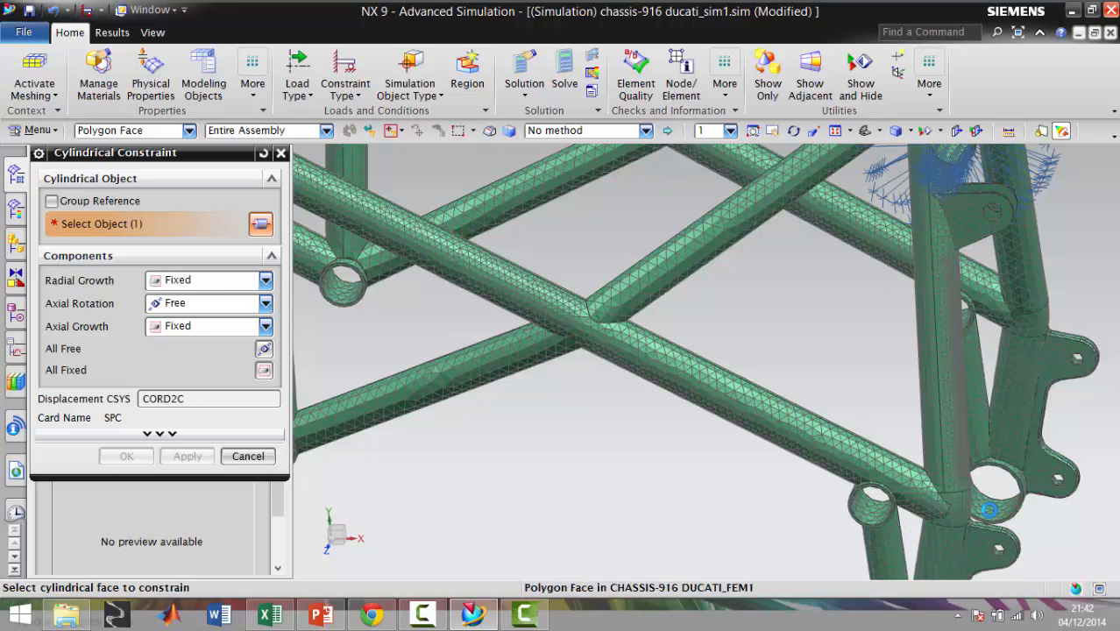
scroll(968, 332, down, 4)
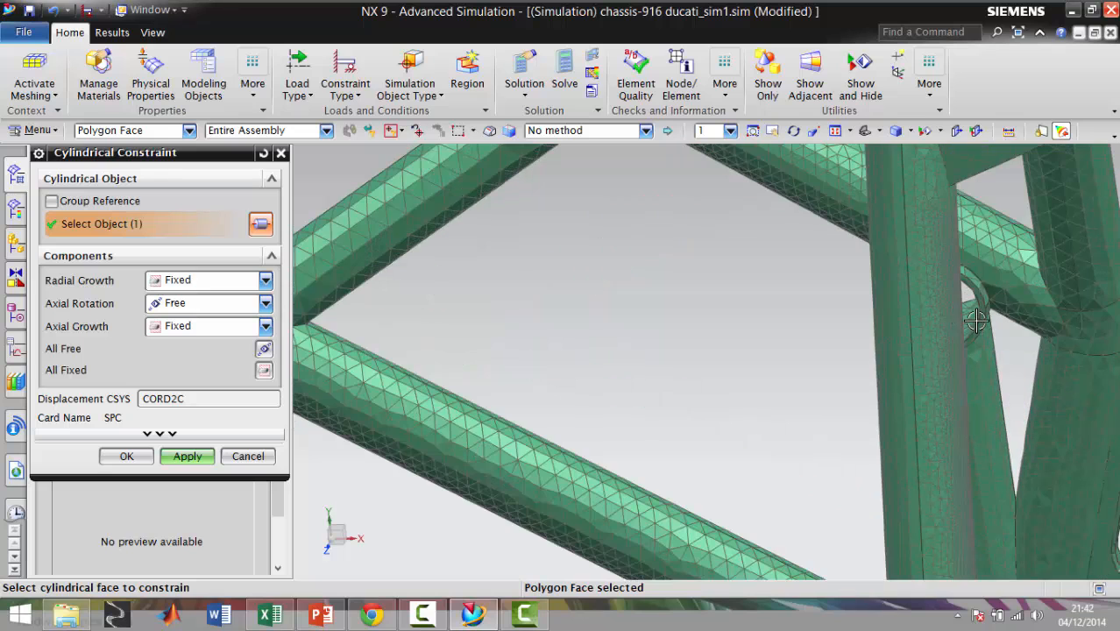
click(972, 321)
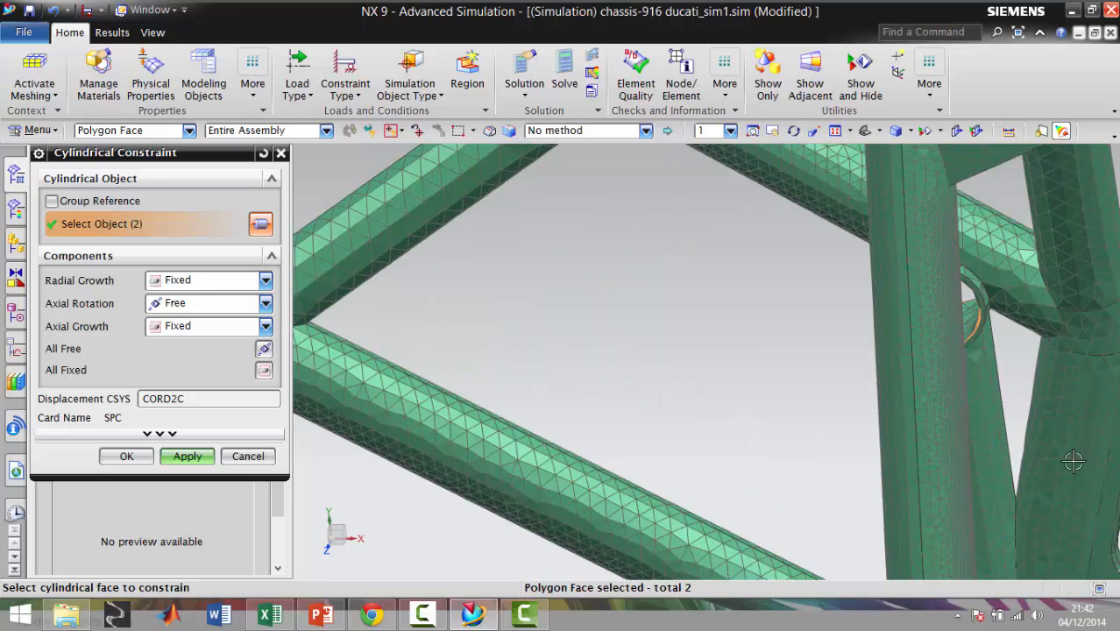
Add the inner faces of the two mounting bores under the middle of the frame to the cylindrical constraint selection
scroll(1069, 544, up, 5)
scroll(1069, 554, up, 3)
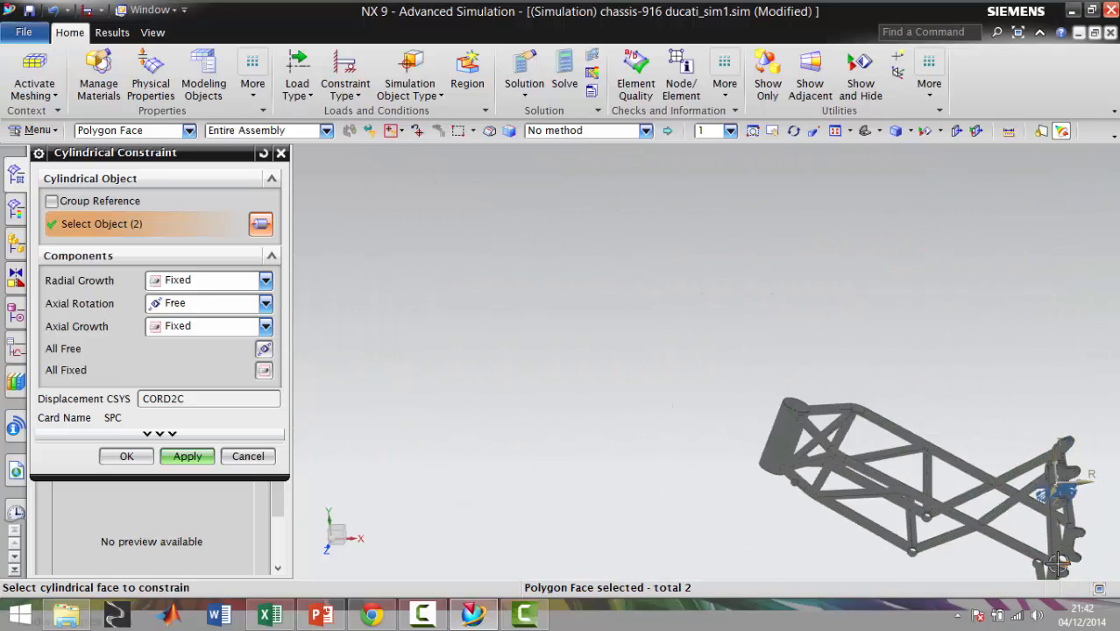
scroll(956, 525, down, 6)
scroll(855, 498, down, 2)
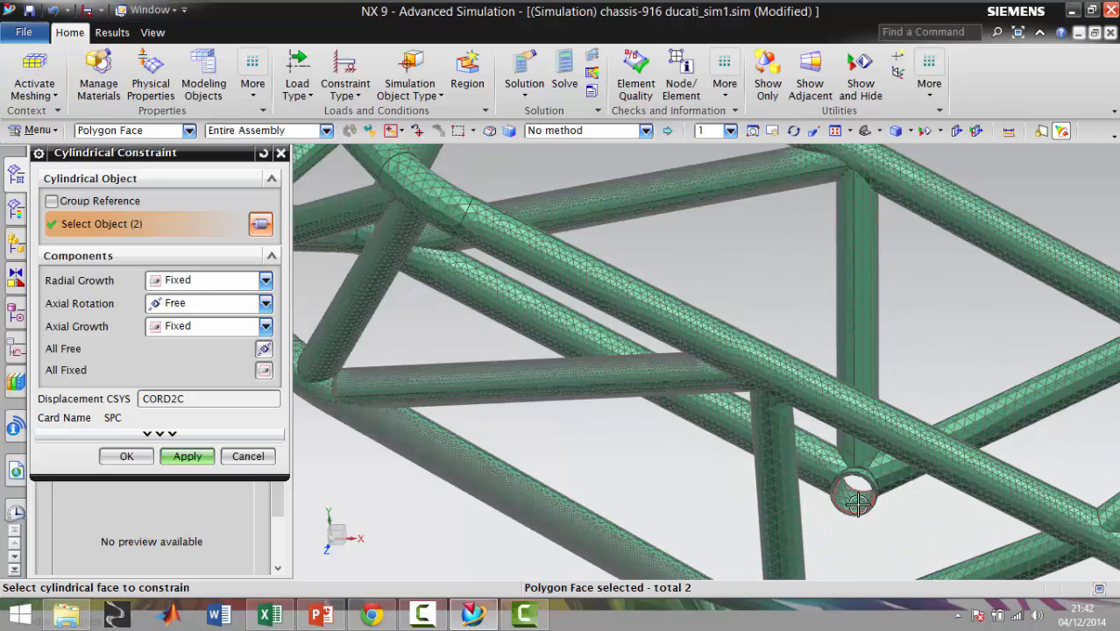
click(858, 508)
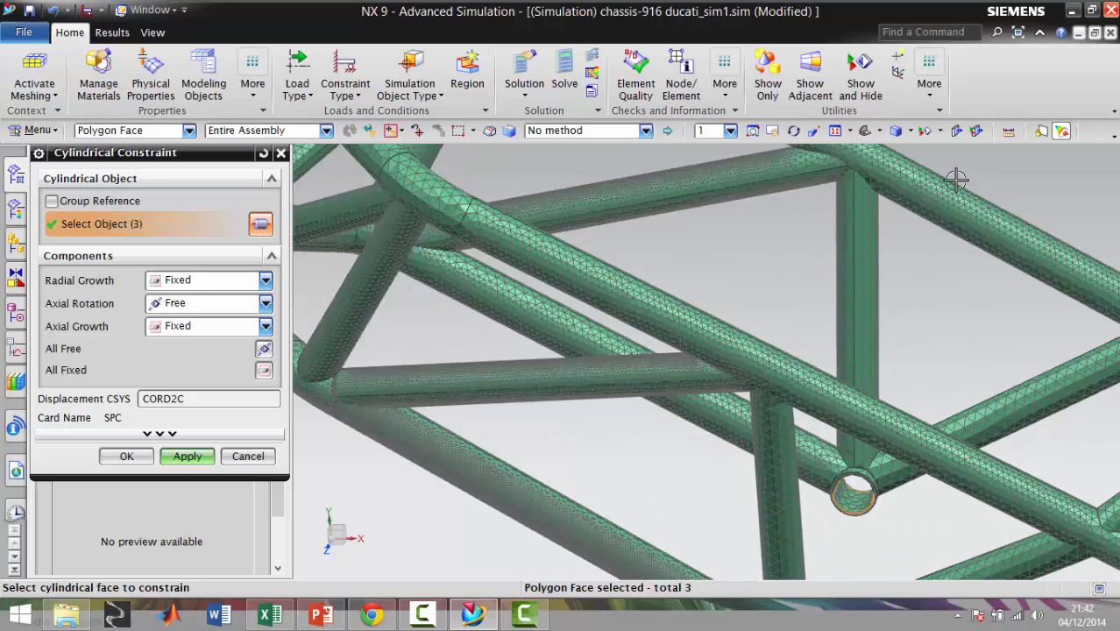
scroll(832, 432, up, 4)
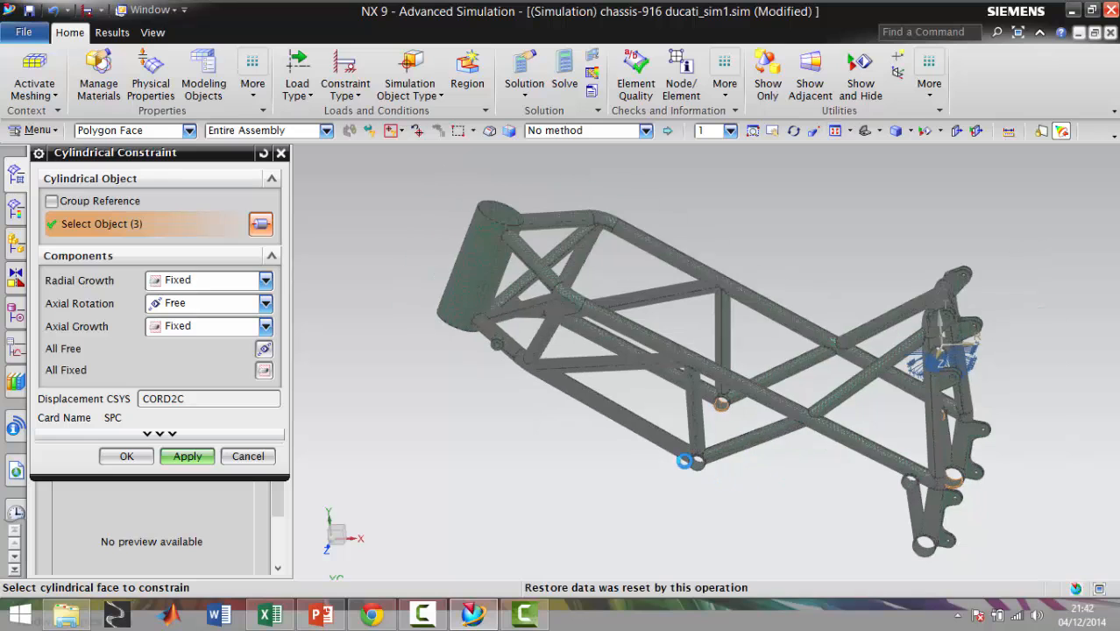
scroll(718, 469, down, 5)
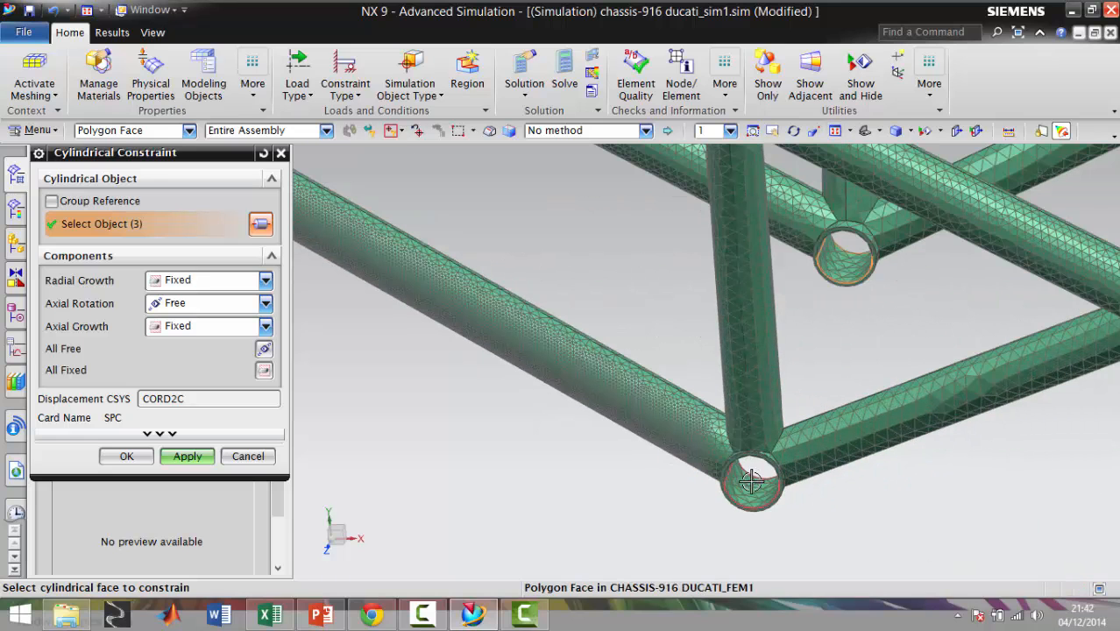
click(751, 481)
scroll(998, 495, up, 5)
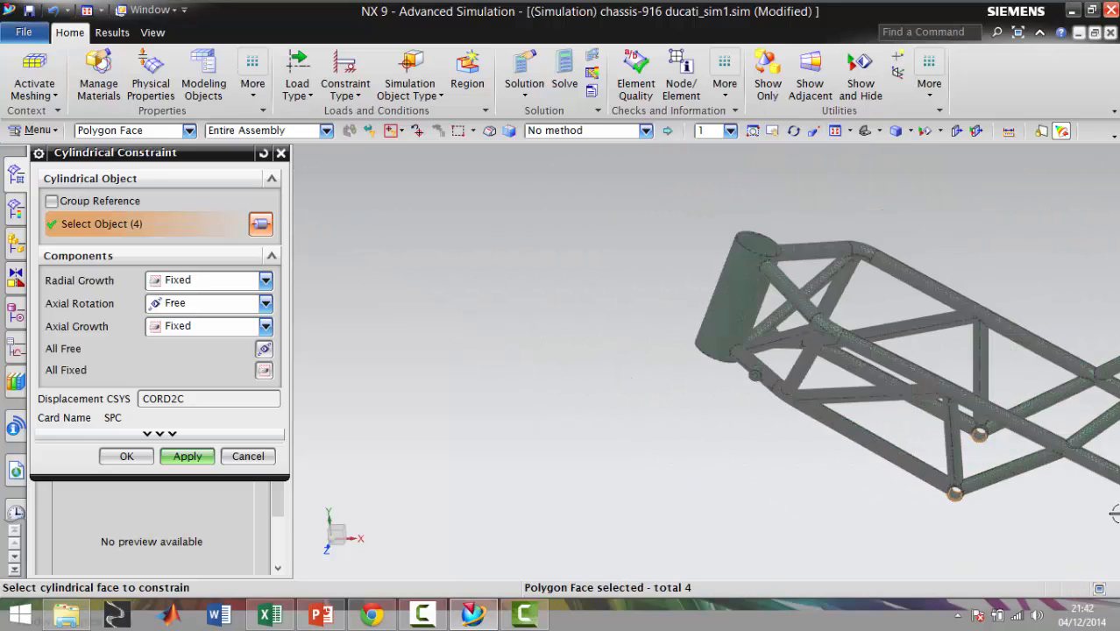
Add the near-side lower rear bracket's large and small bores to the selection and apply the cylindrical constraint
scroll(1113, 522, up, 3)
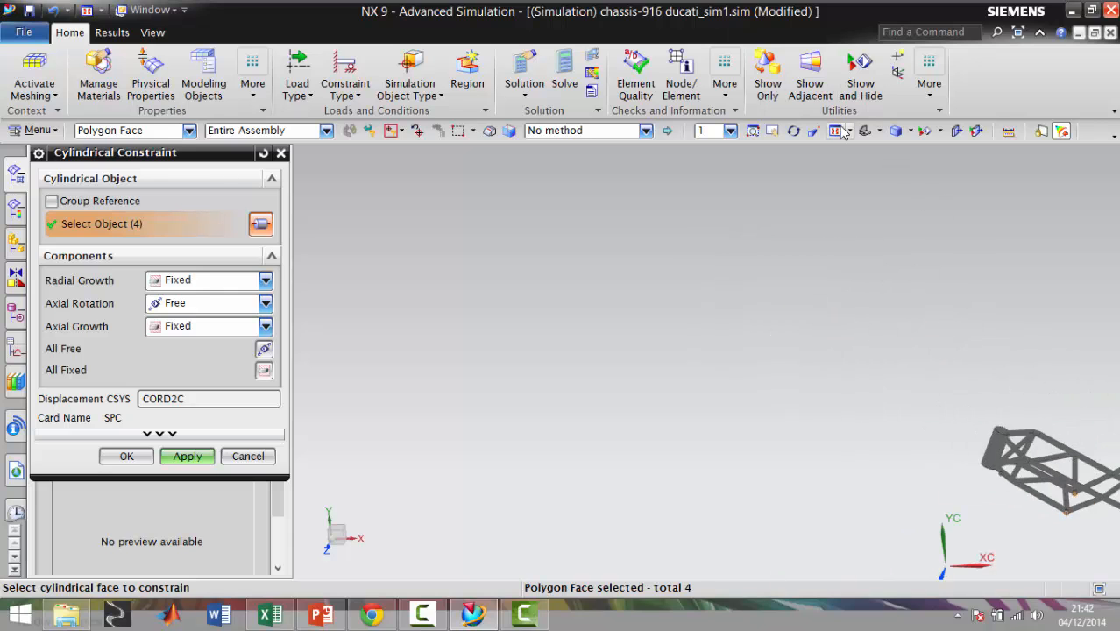
scroll(1022, 534, down, 5)
scroll(923, 538, down, 3)
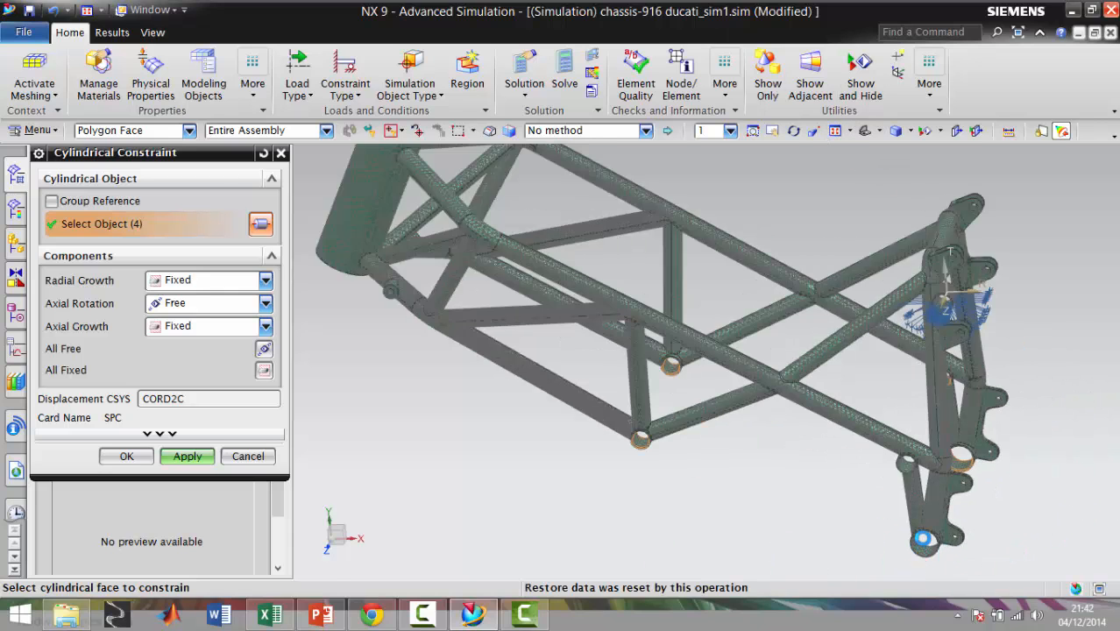
scroll(922, 538, down, 3)
click(926, 535)
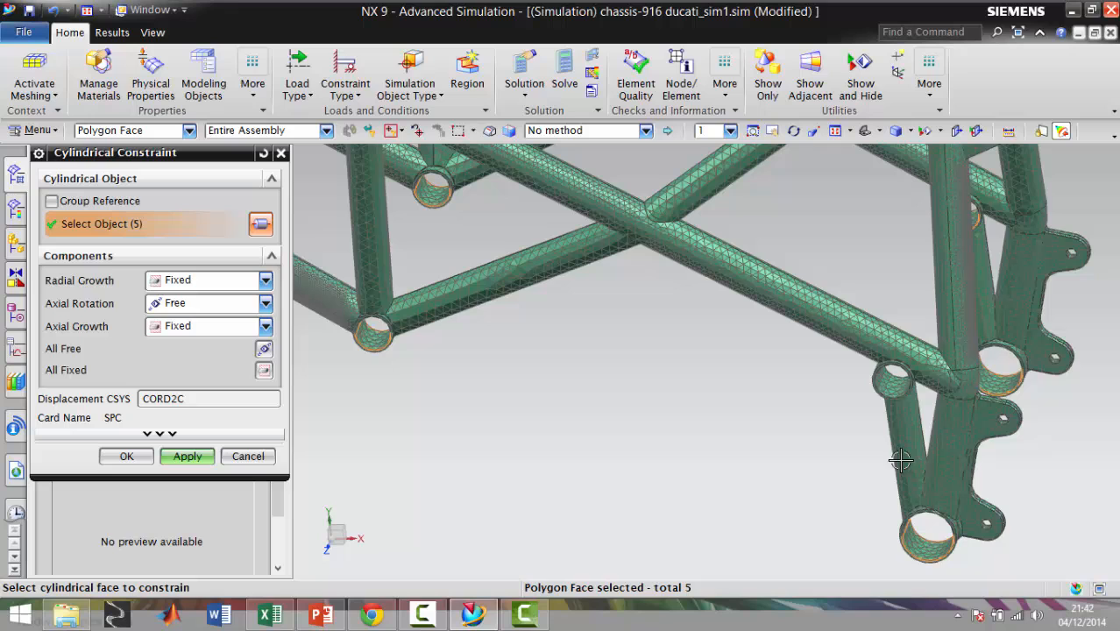
click(895, 385)
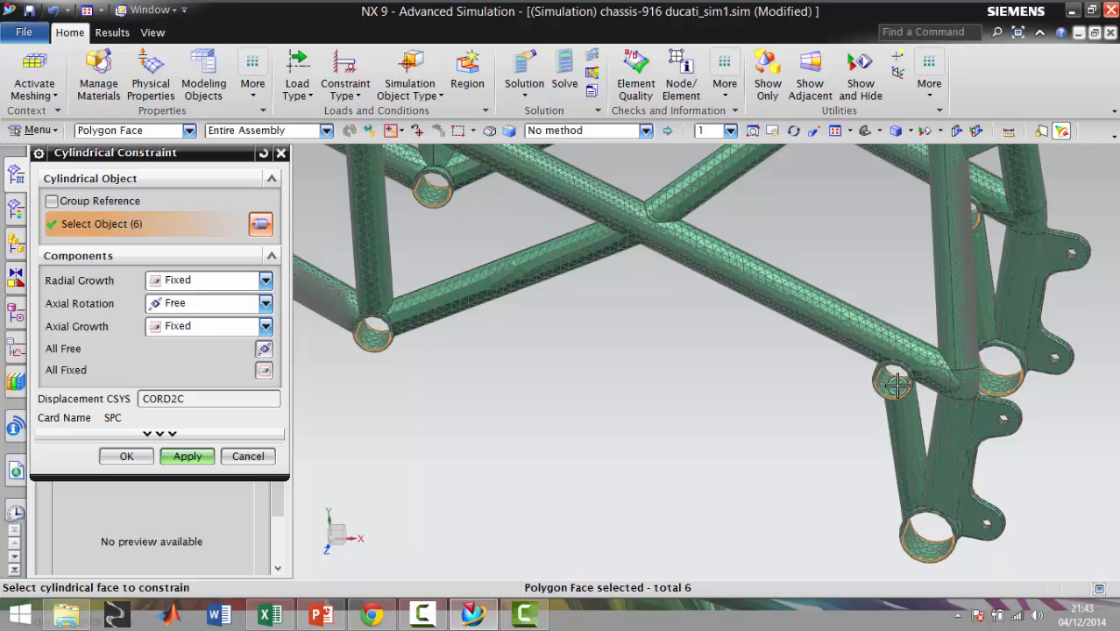
scroll(894, 384, up, 5)
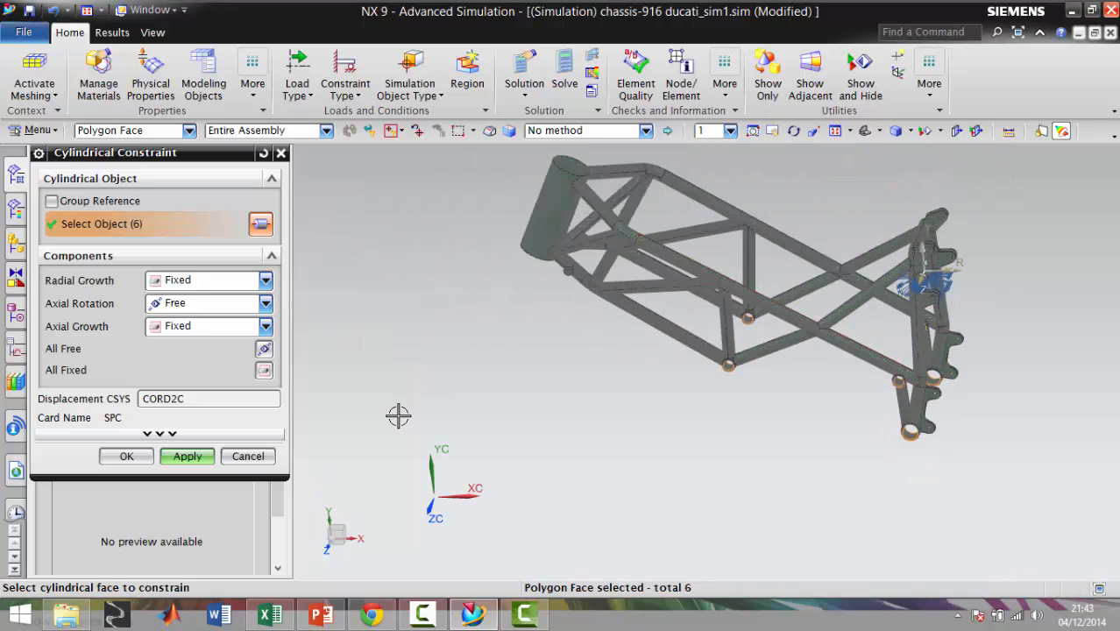
click(187, 456)
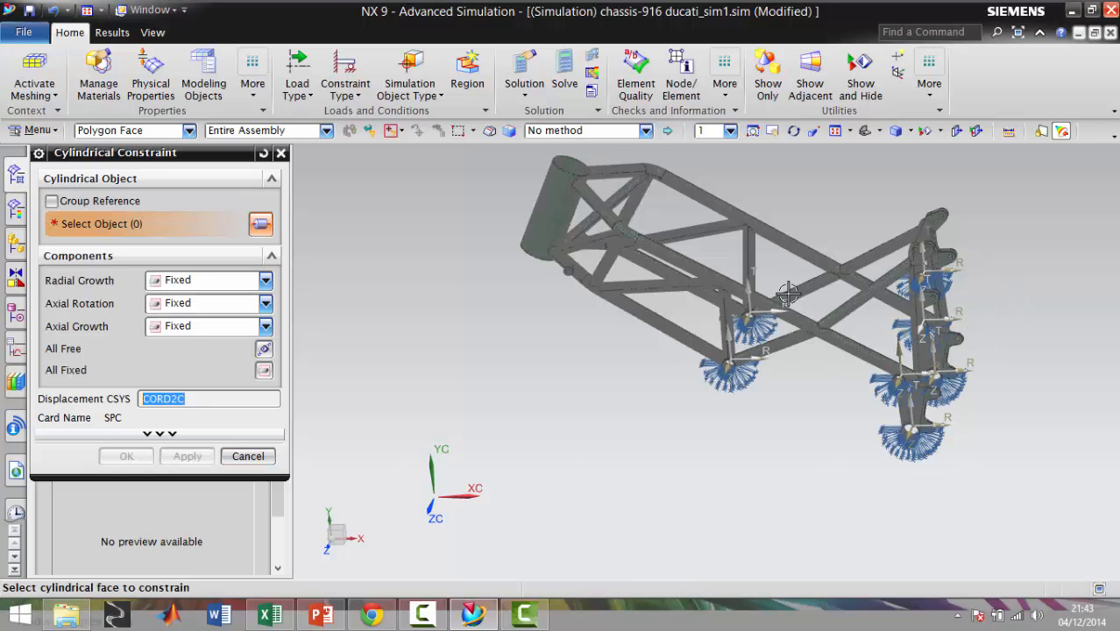
Apply a fixed constraint to the rim of the hole in the upper rear tab, using the Polygon Edge selection filter
scroll(787, 295, down, 3)
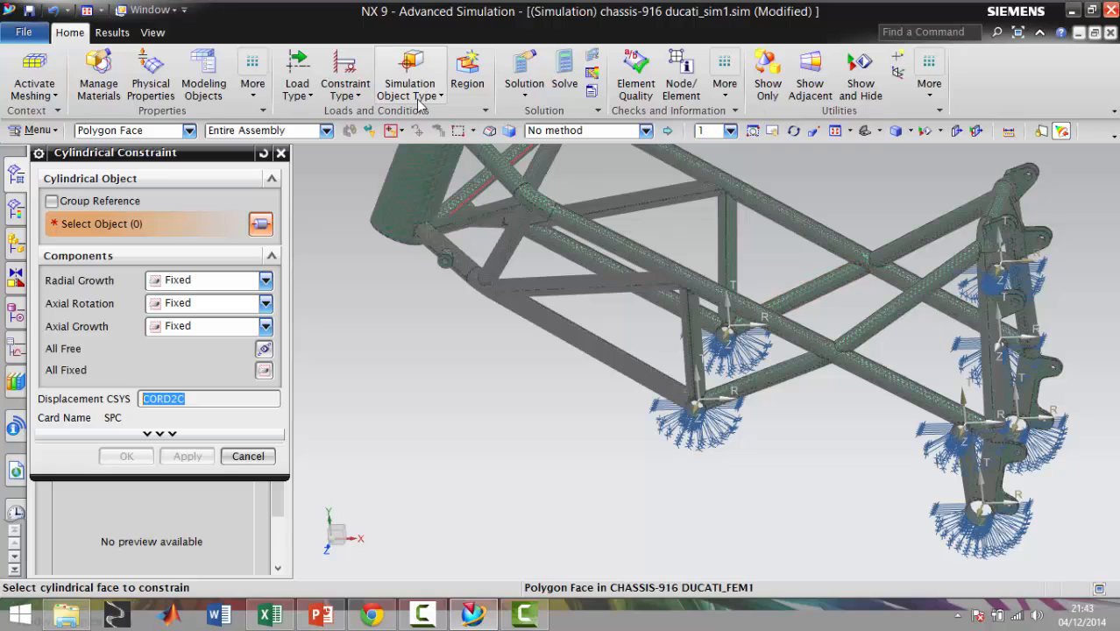
click(345, 88)
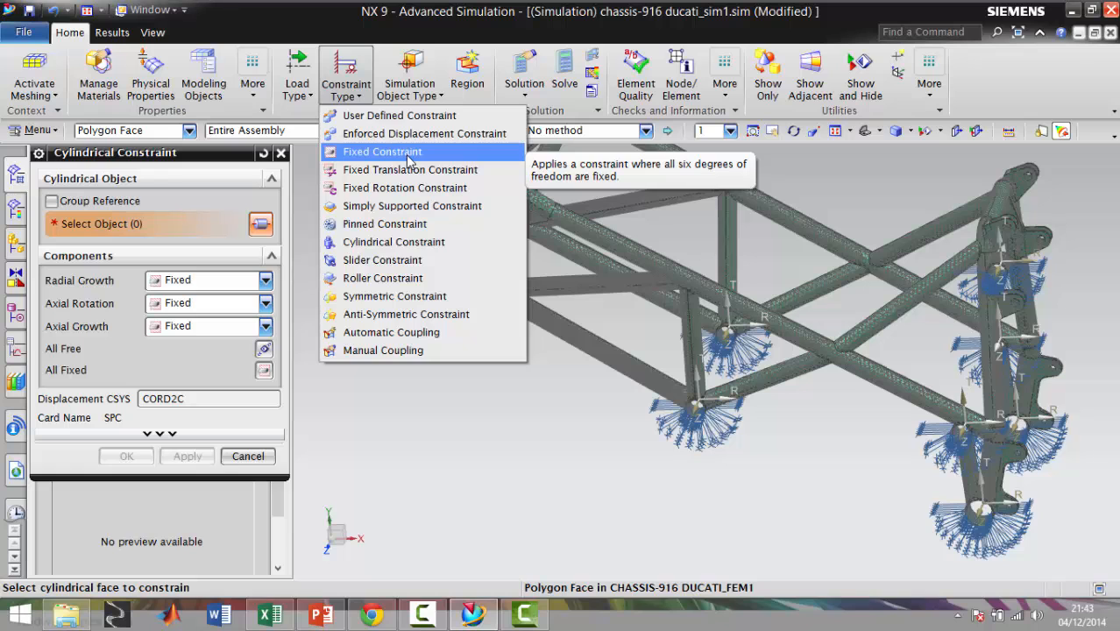
click(408, 154)
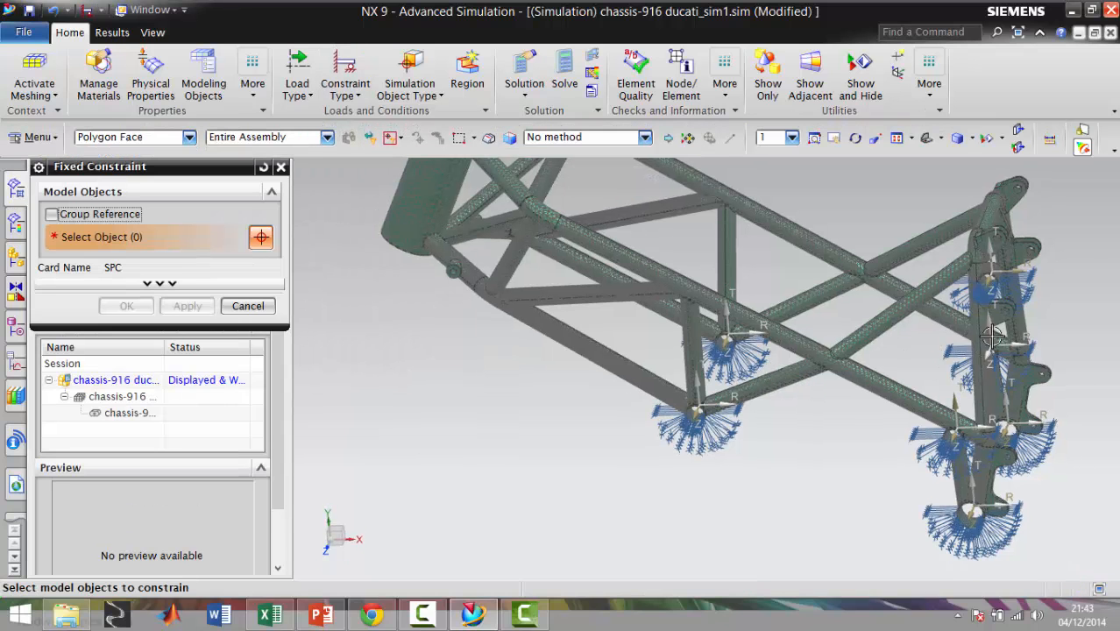
scroll(991, 336, down, 5)
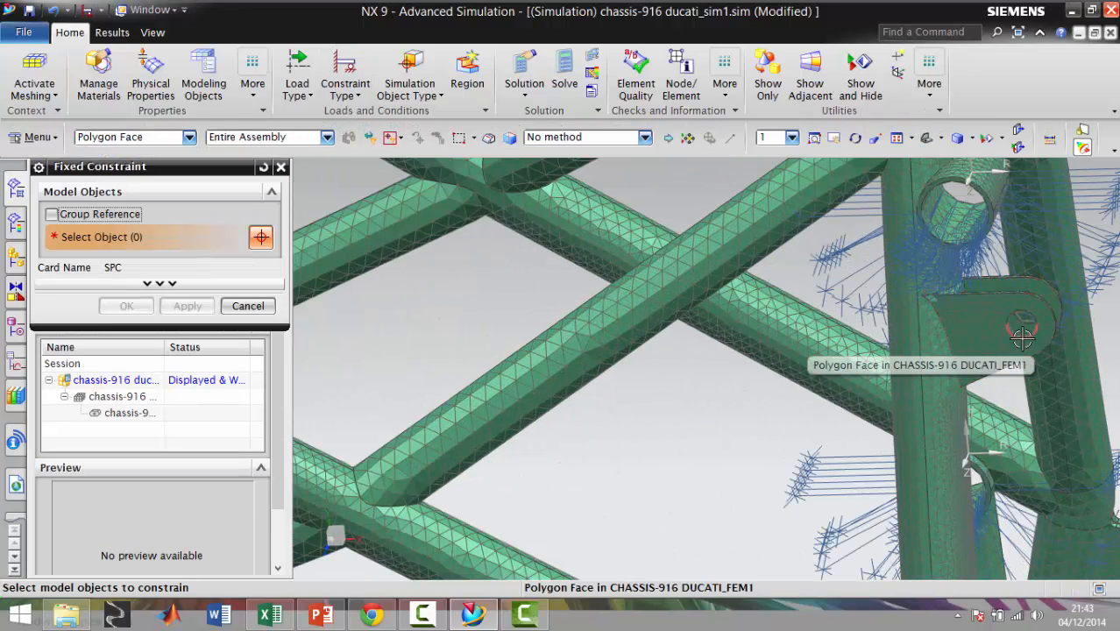
scroll(1021, 330, down, 4)
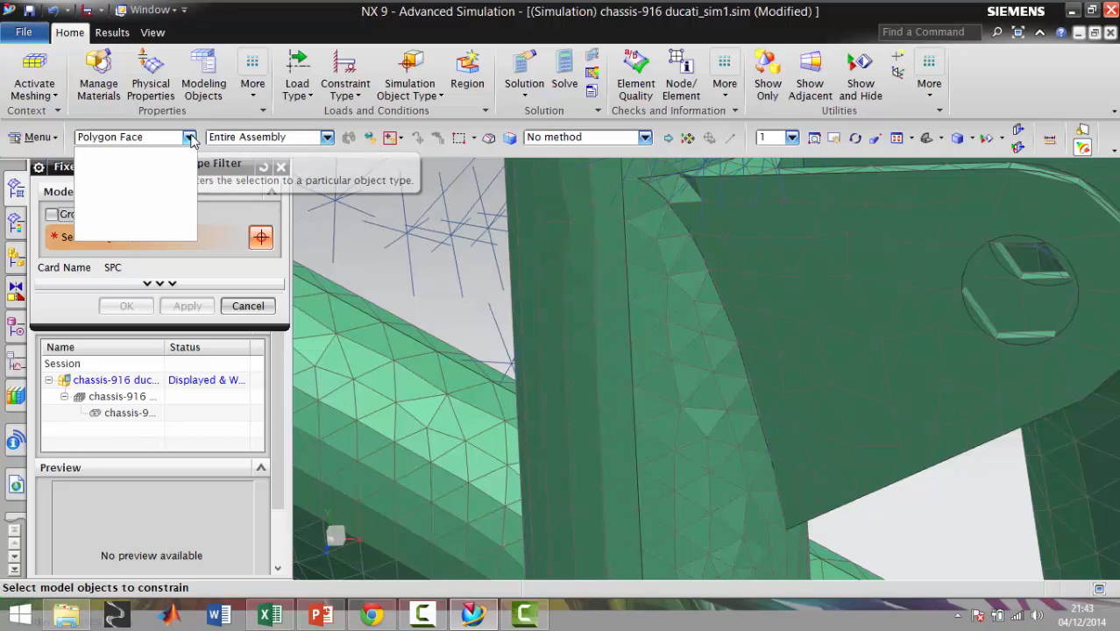
click(188, 137)
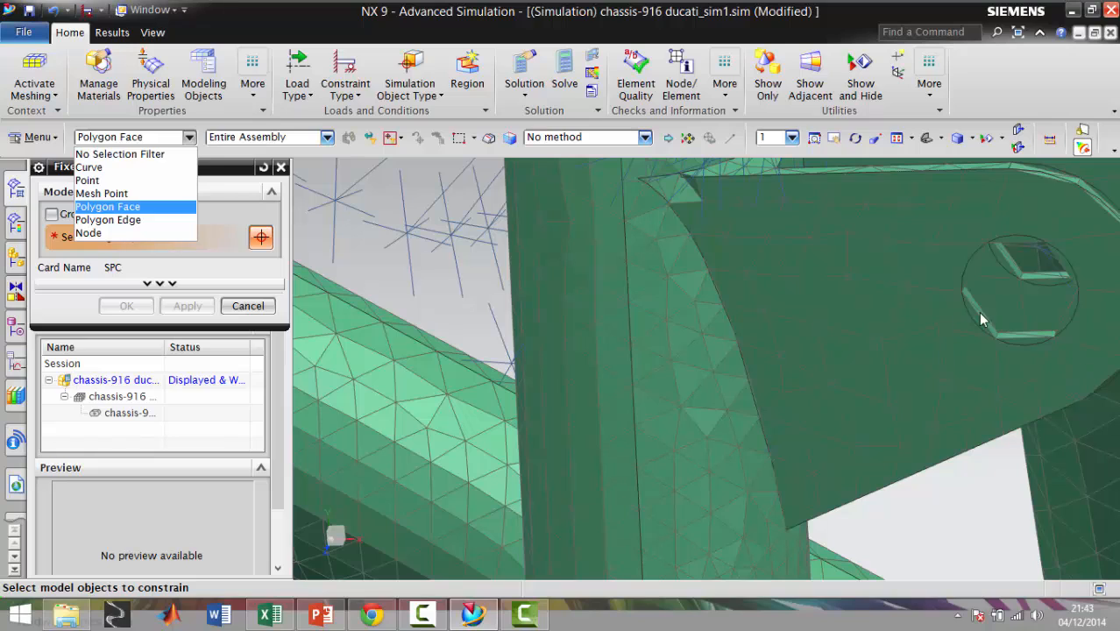
click(137, 221)
scroll(1041, 321, up, 4)
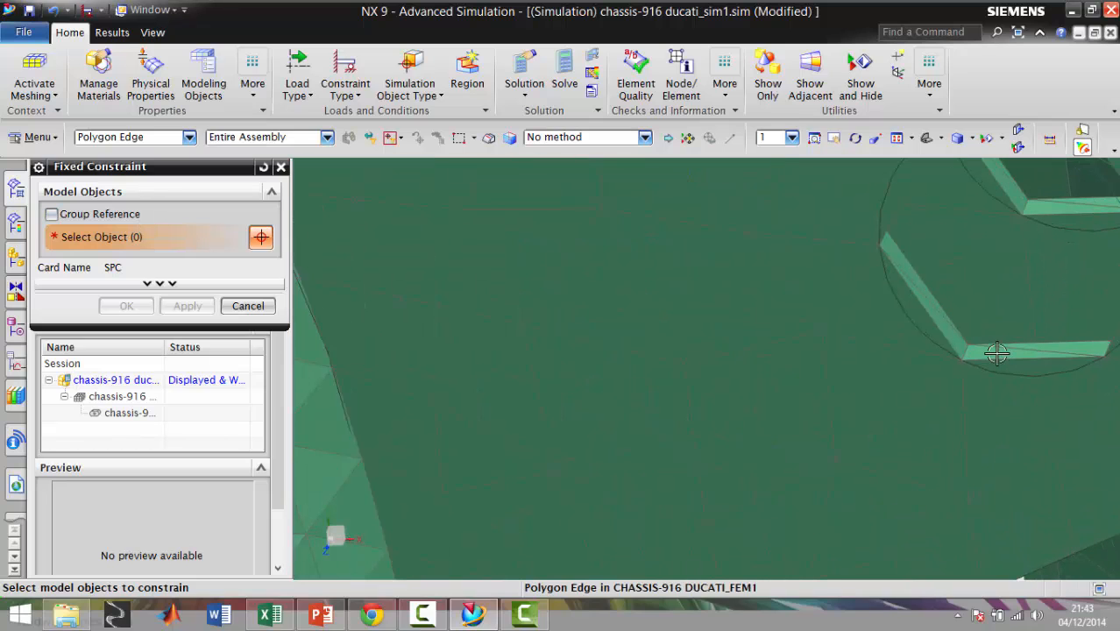
click(996, 353)
scroll(992, 353, down, 4)
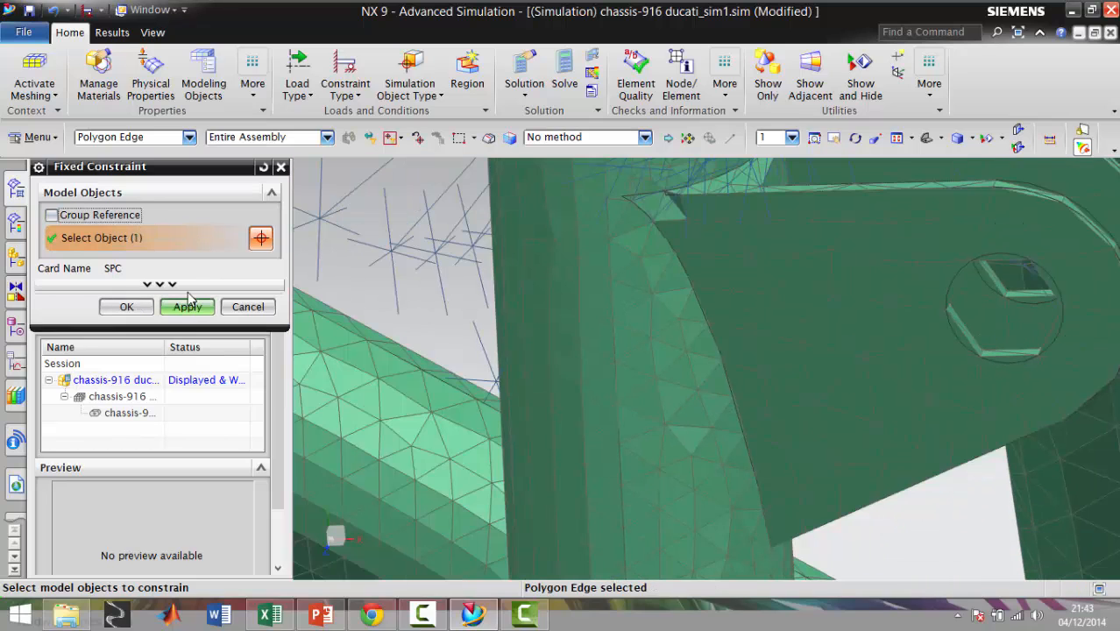
click(185, 308)
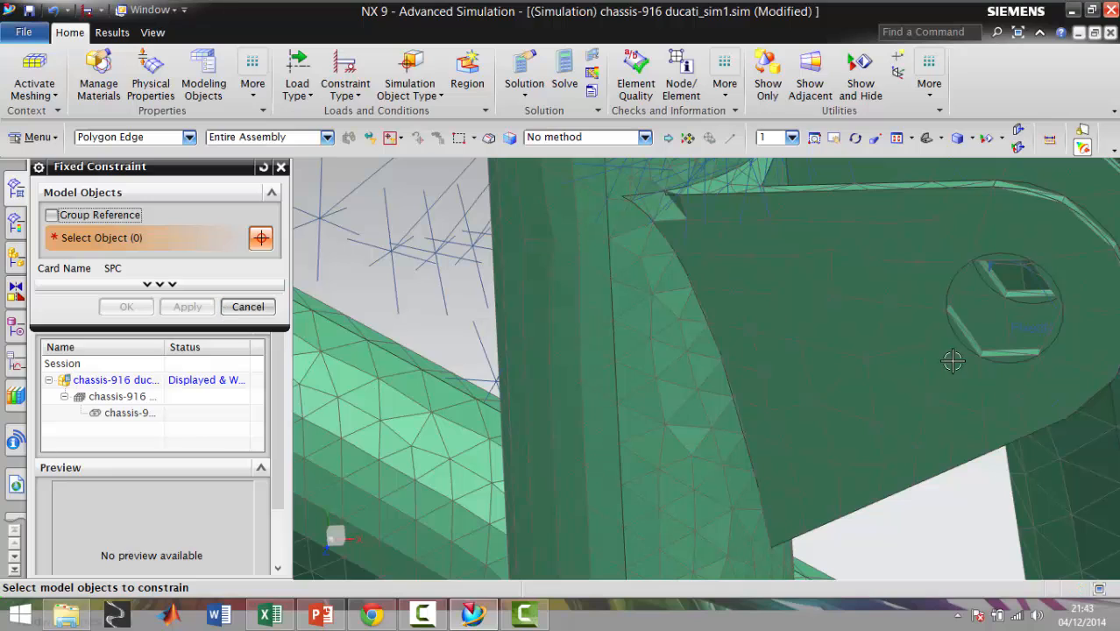
Switch the selection filter to Polygon Face and apply a fixed constraint to the inner face of the same tab hole
scroll(971, 357, up, 4)
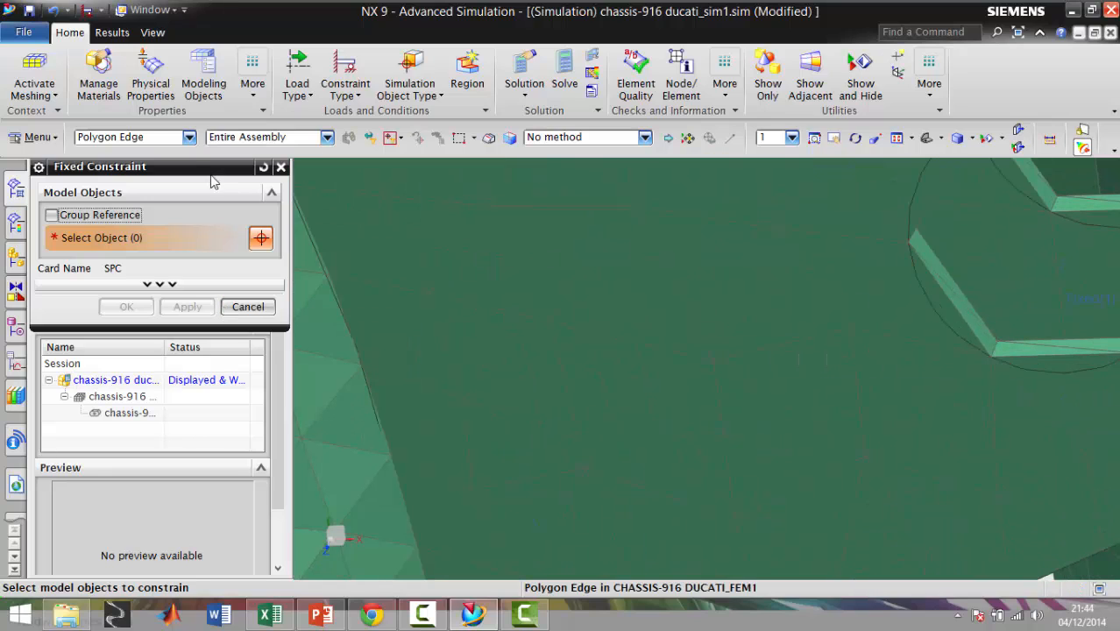
click(184, 138)
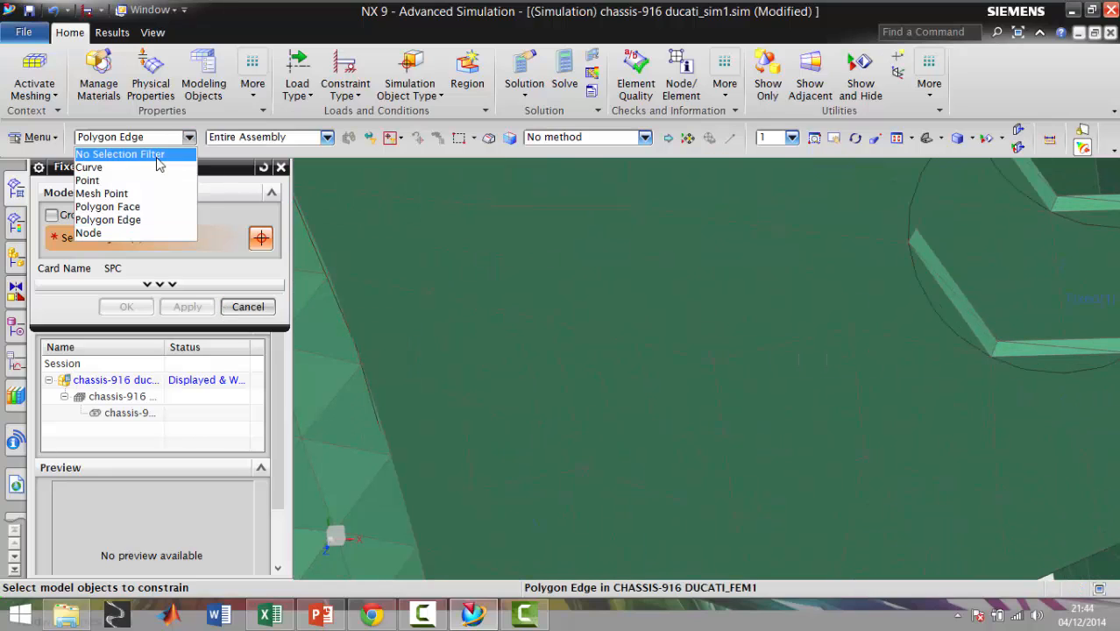
click(107, 207)
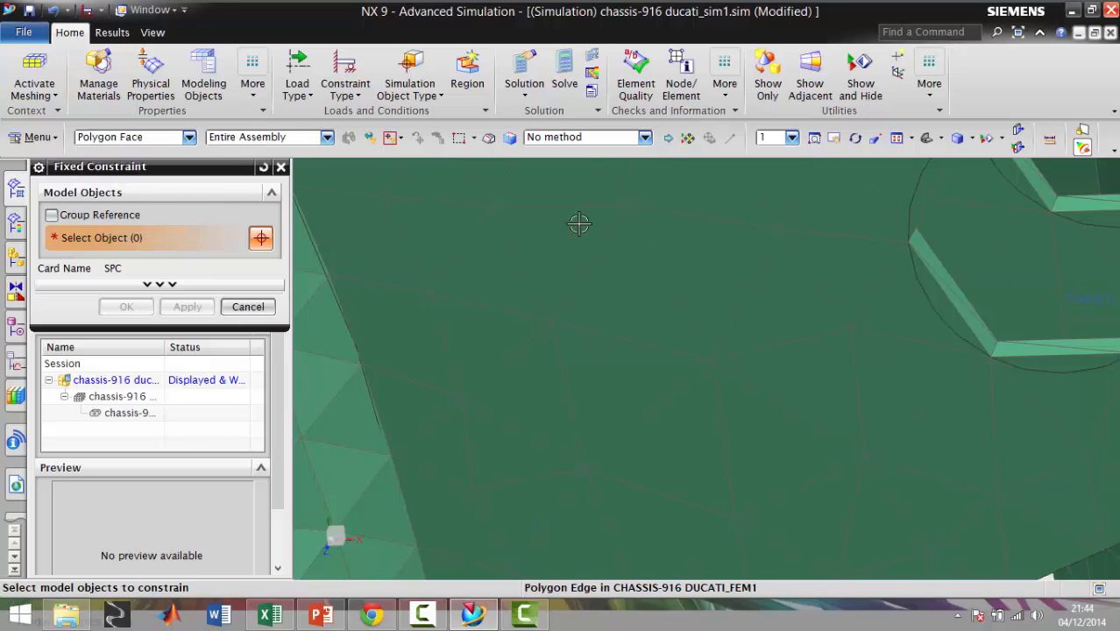
click(967, 330)
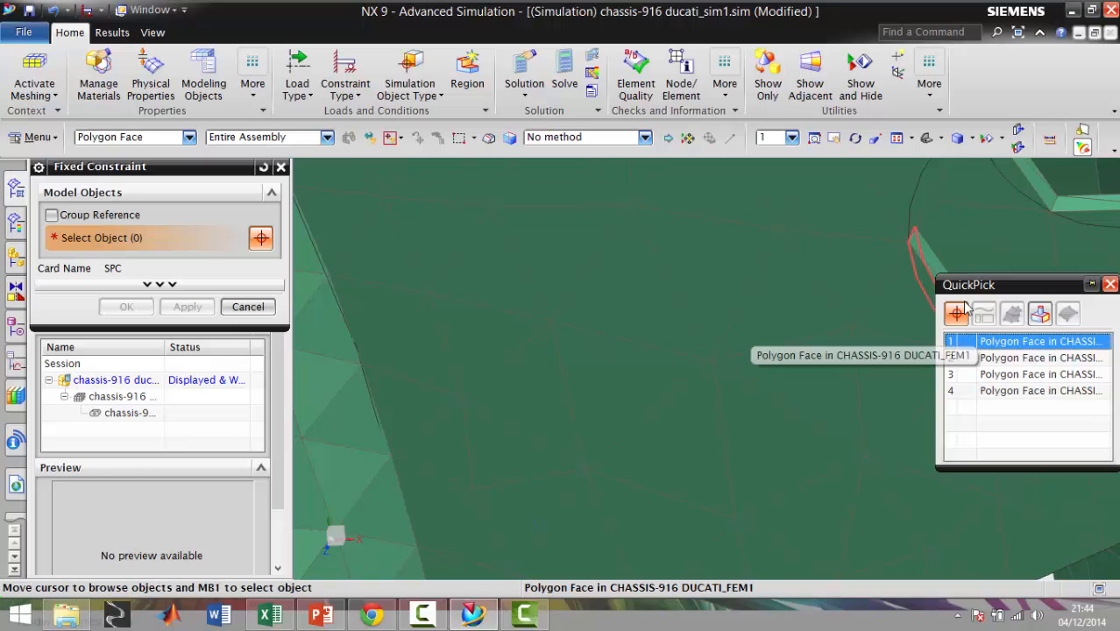
scroll(921, 239, down, 2)
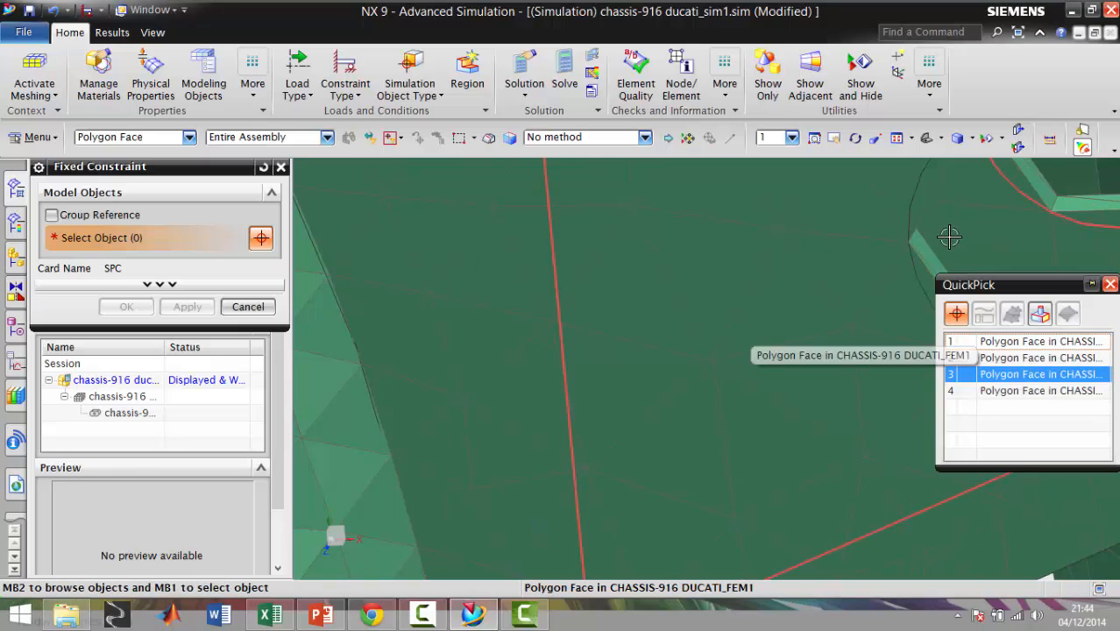
scroll(948, 238, down, 1)
click(993, 341)
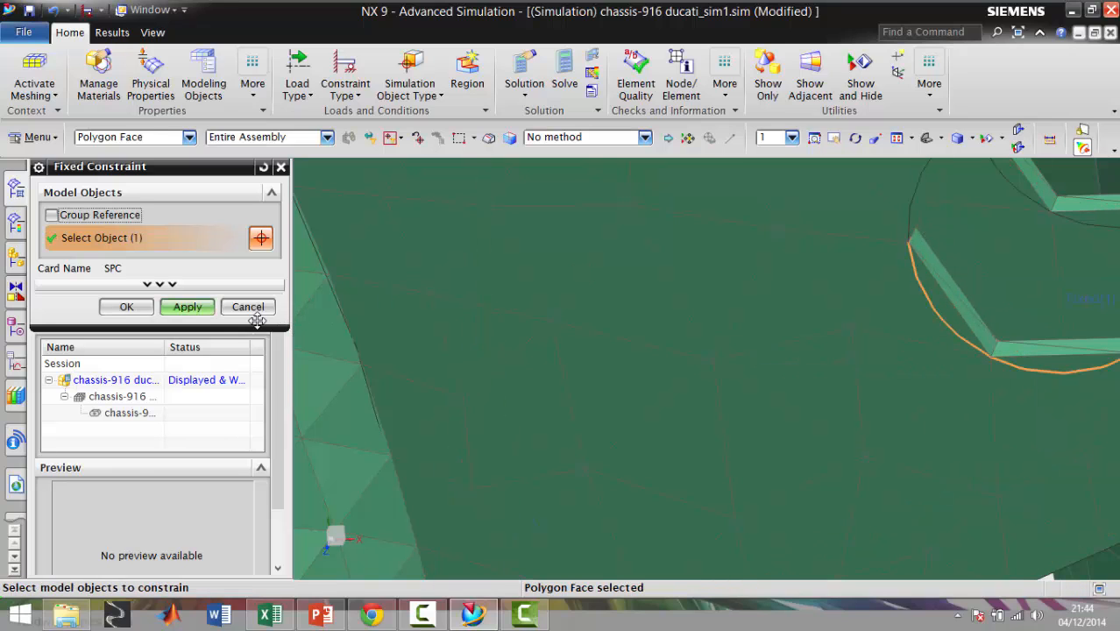
click(198, 309)
Examine the fixed constraint on the tab hole up close and its position relative to the neighbouring rear tabs
scroll(1115, 309, down, 3)
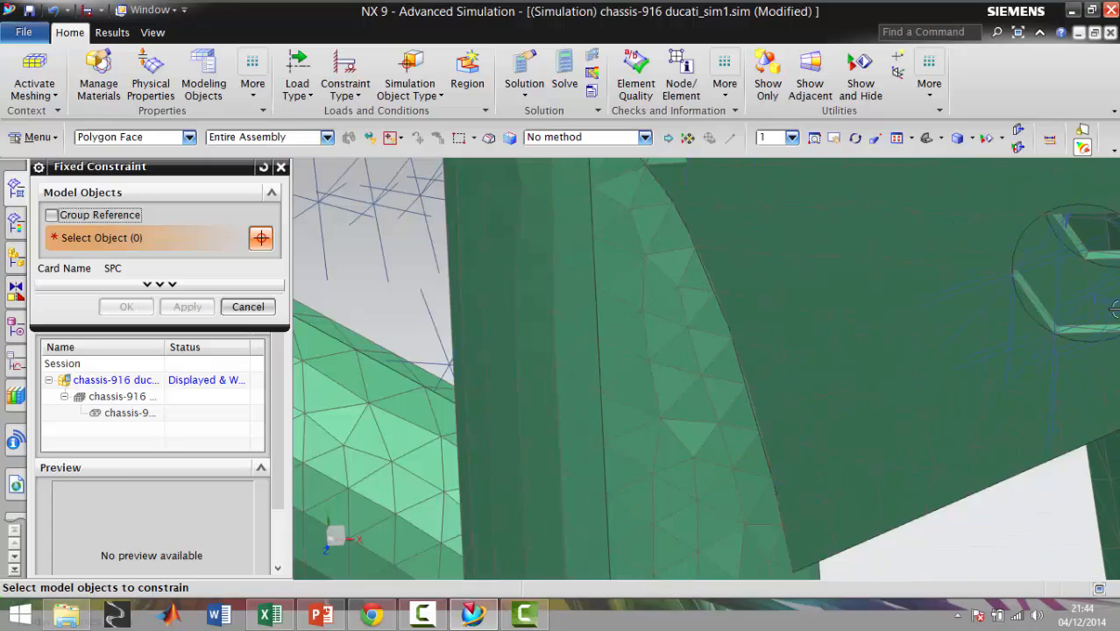
scroll(1008, 273, up, 3)
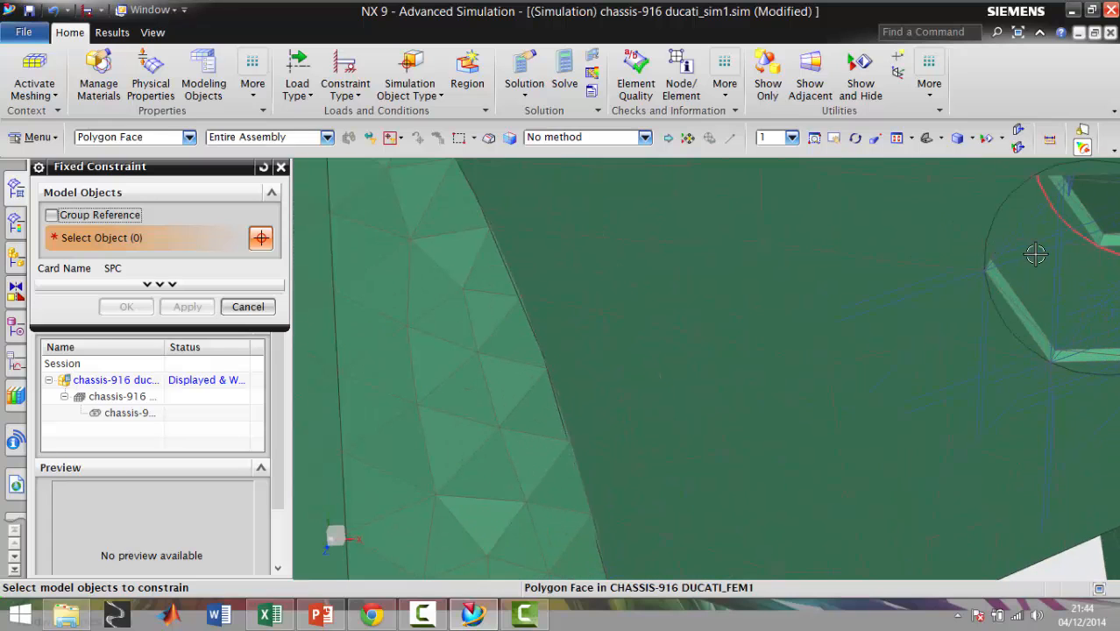
scroll(1032, 251, down, 3)
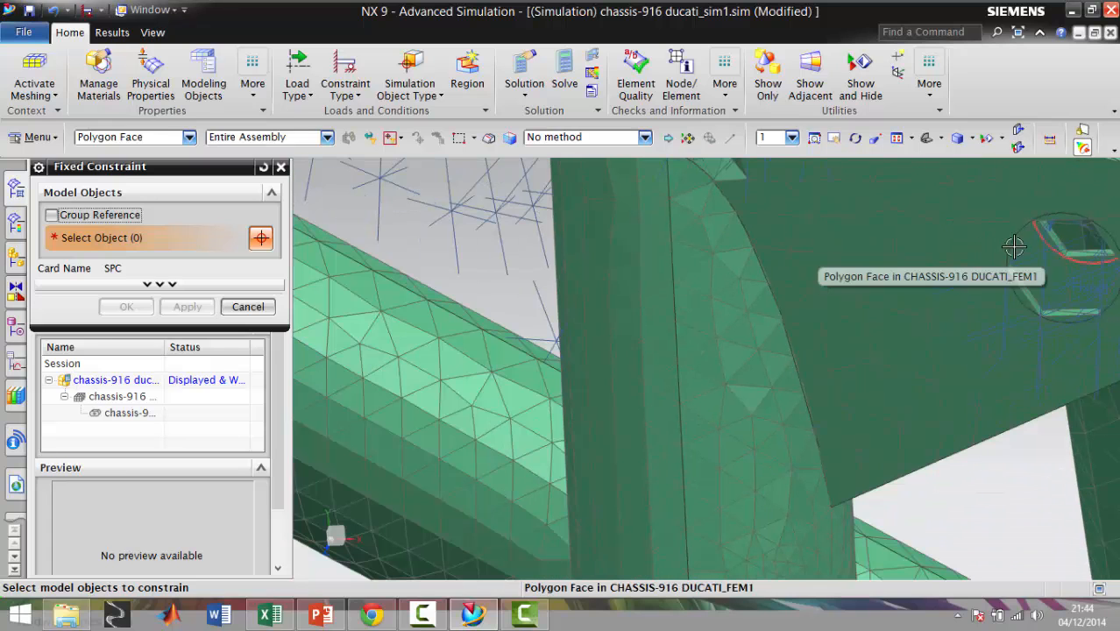
scroll(1010, 239, up, 3)
middle_drag(1008, 234, 980, 216)
scroll(598, 224, down, 3)
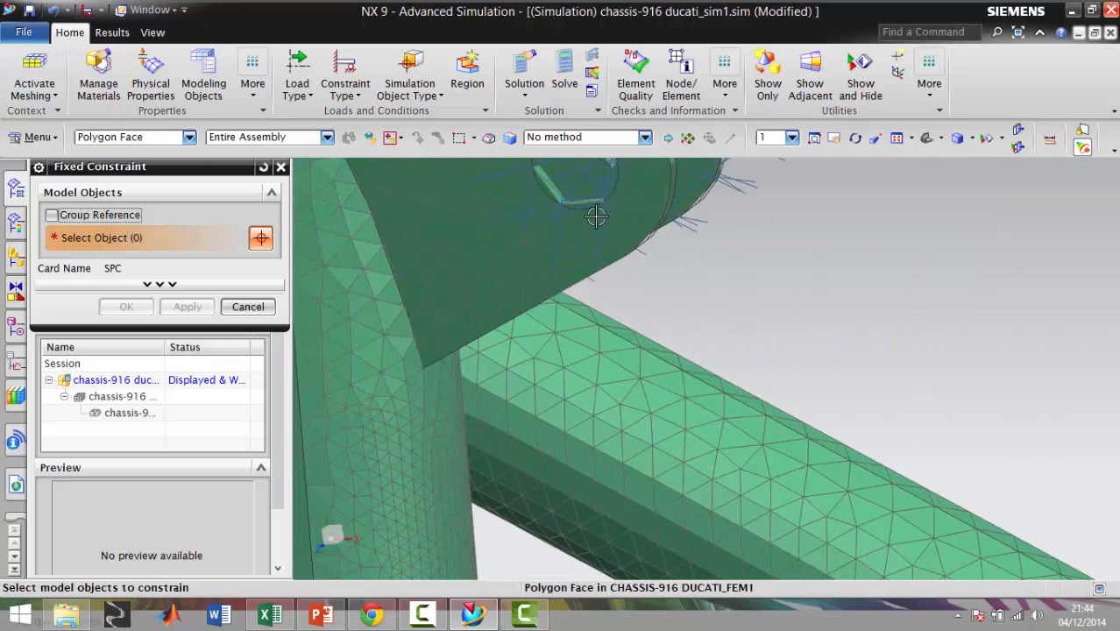
scroll(596, 216, down, 3)
scroll(574, 171, up, 2)
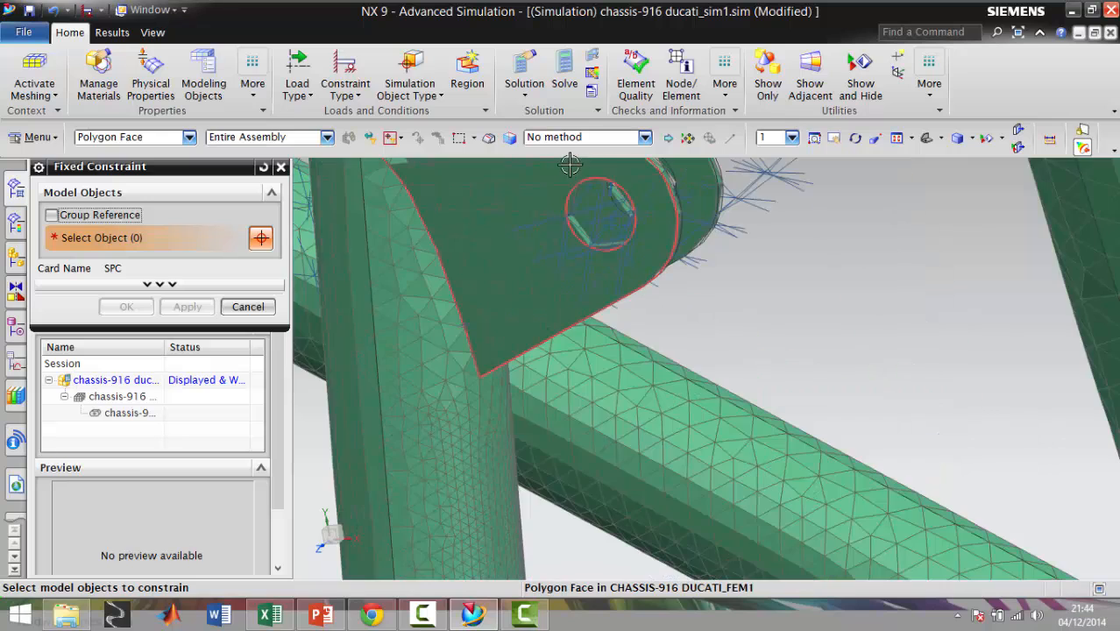
scroll(574, 176, up, 4)
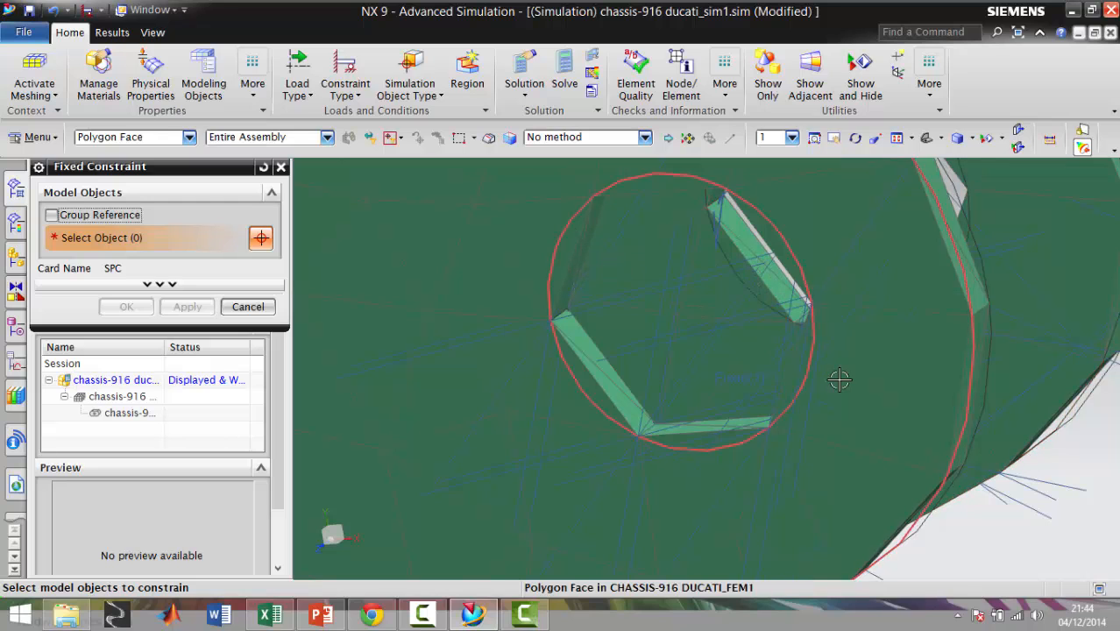
scroll(855, 377, down, 5)
scroll(855, 376, down, 5)
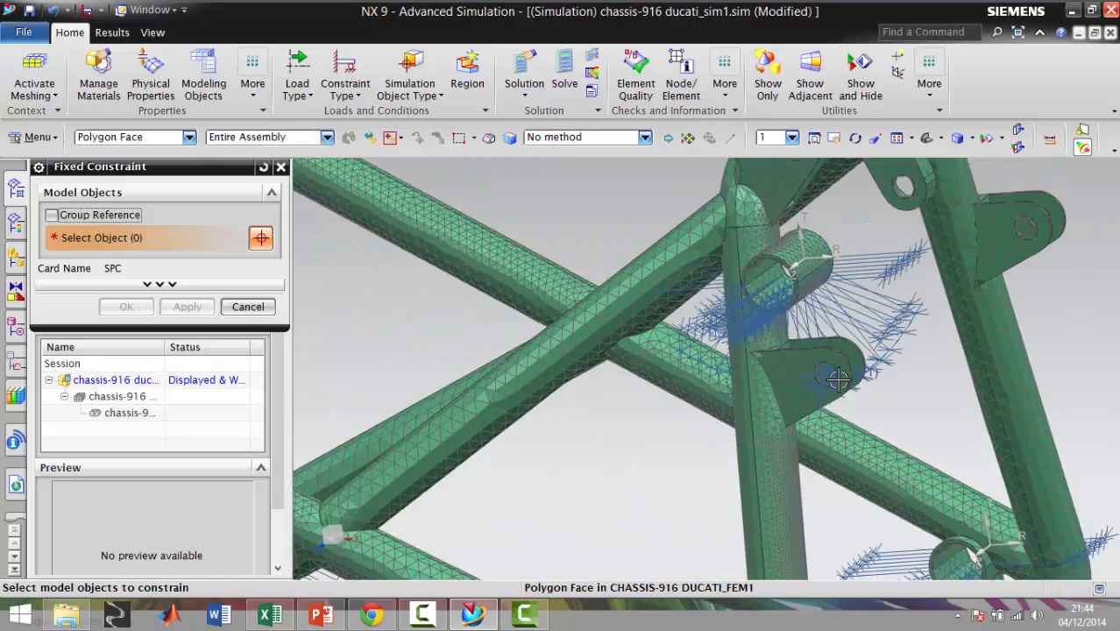
Inspect the constraints on the lower rear brackets and then across the whole frame
scroll(875, 445, up, 8)
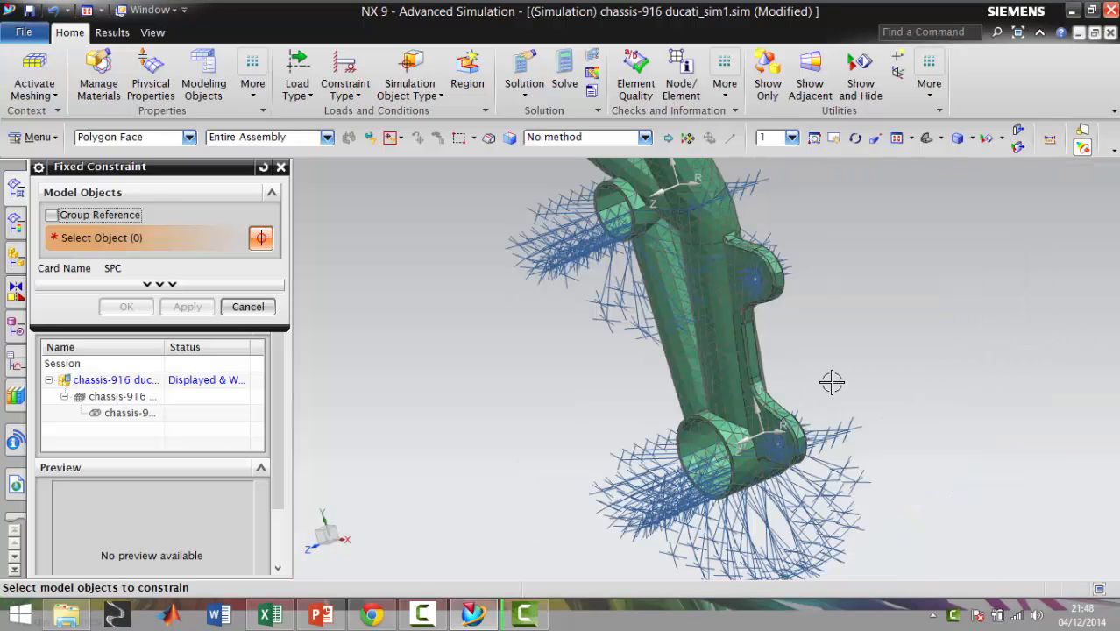
scroll(831, 382, down, 5)
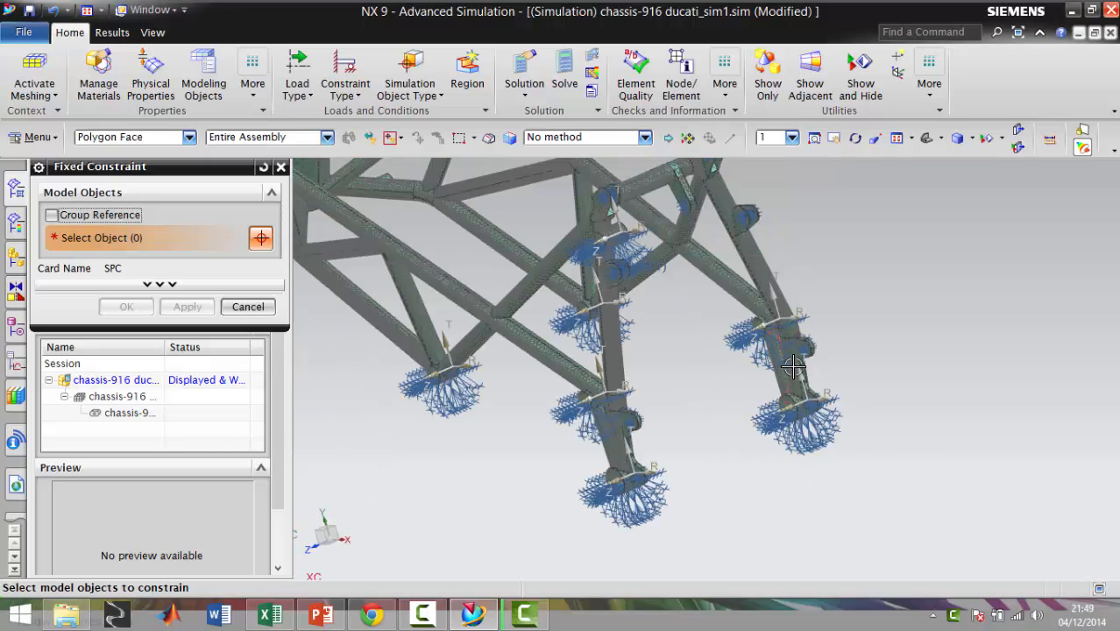
scroll(792, 366, up, 6)
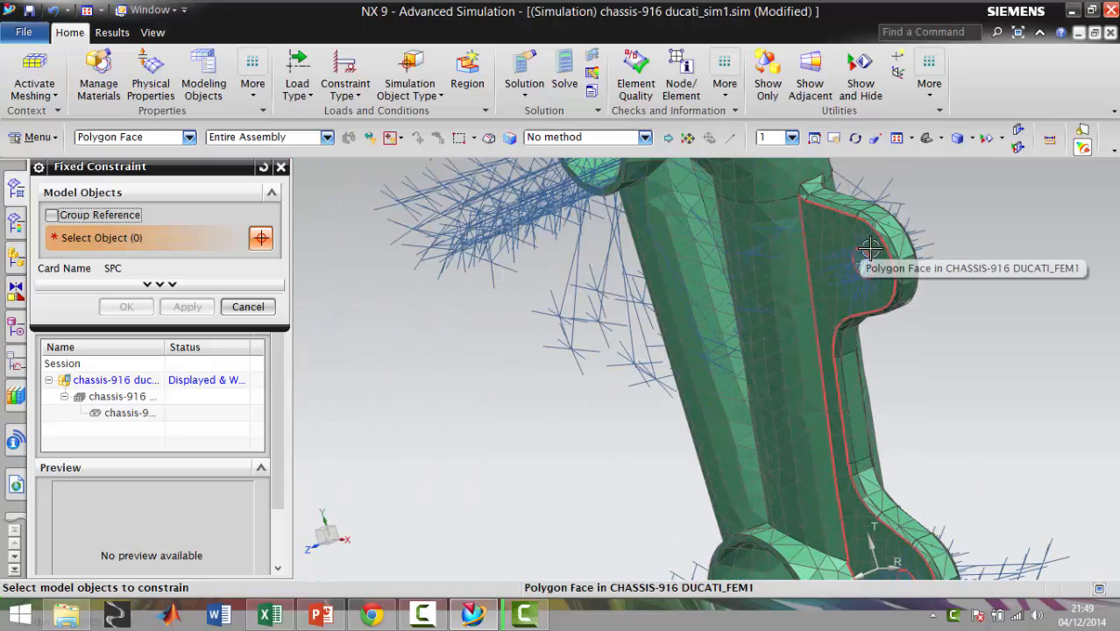
scroll(865, 259, down, 3)
scroll(619, 445, down, 3)
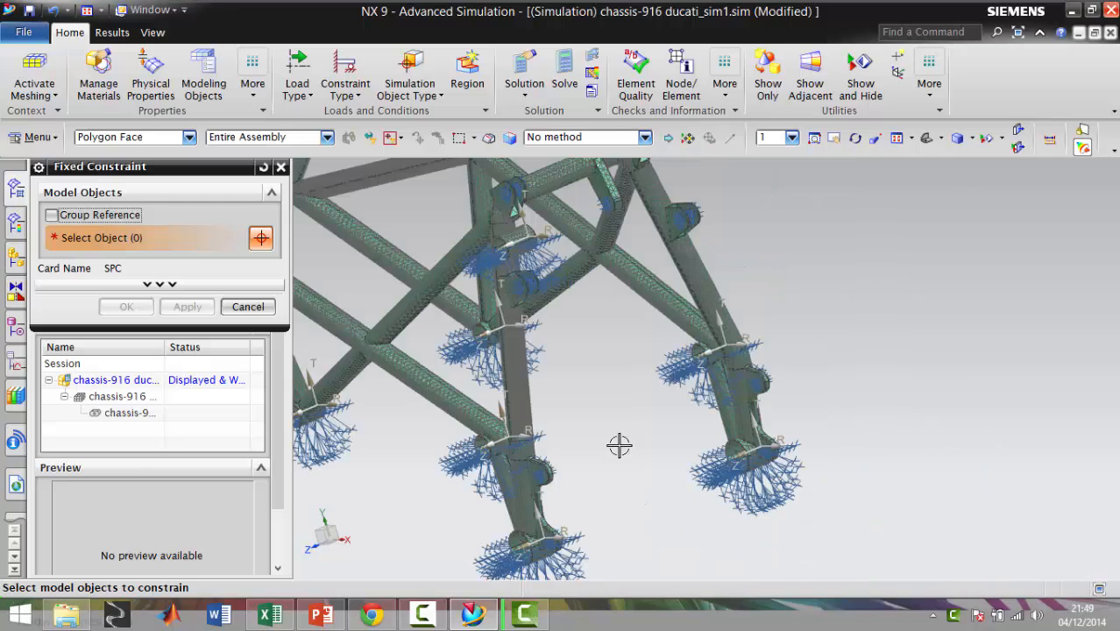
scroll(598, 204, down, 3)
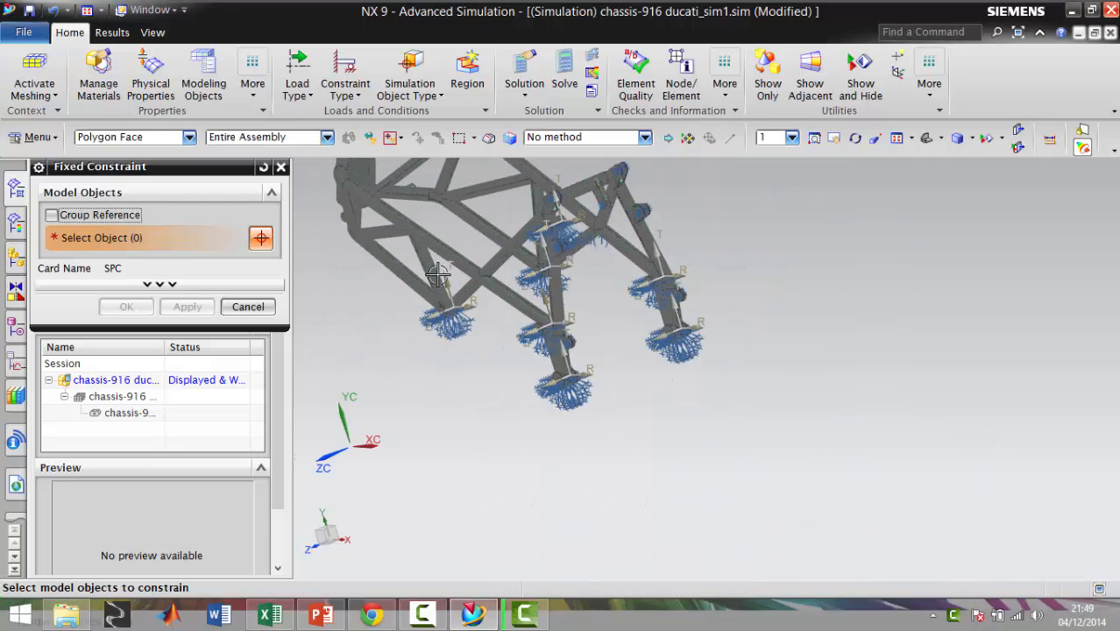
scroll(420, 274, down, 3)
Start a User Defined Constraint of type SPC and review the options offered for its degrees of freedom, DOF1 to DOF6
click(347, 91)
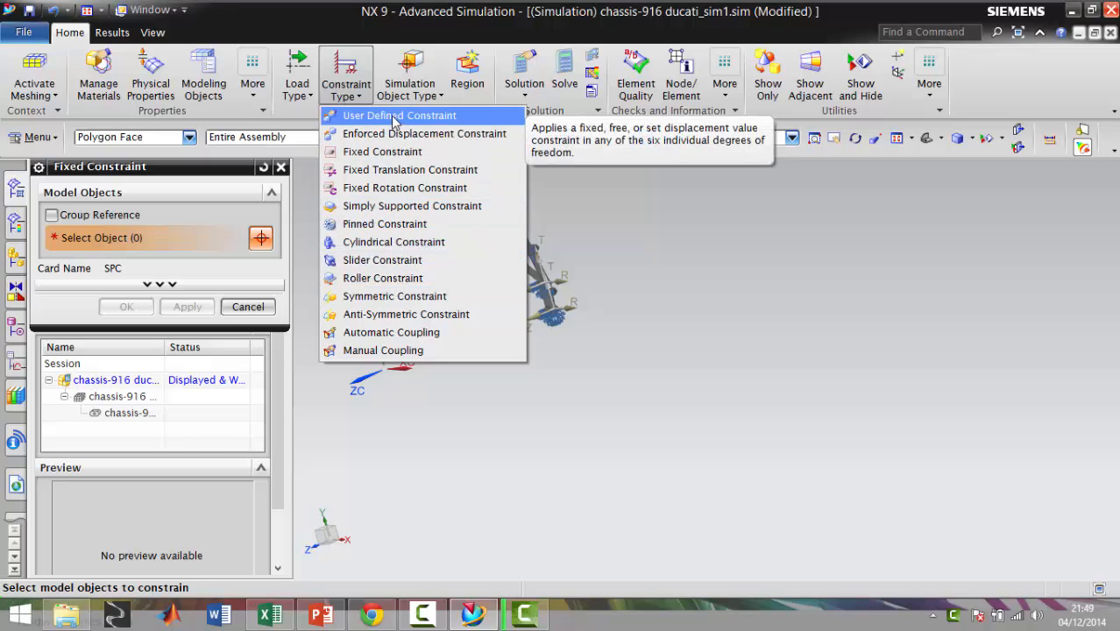
click(398, 116)
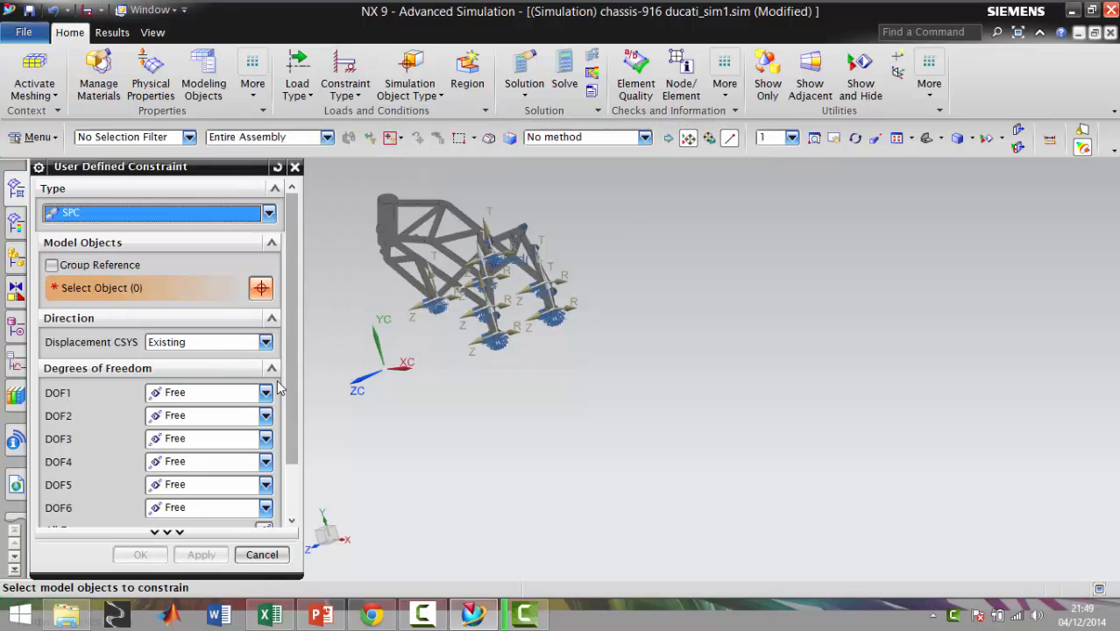
drag(290, 318, 289, 373)
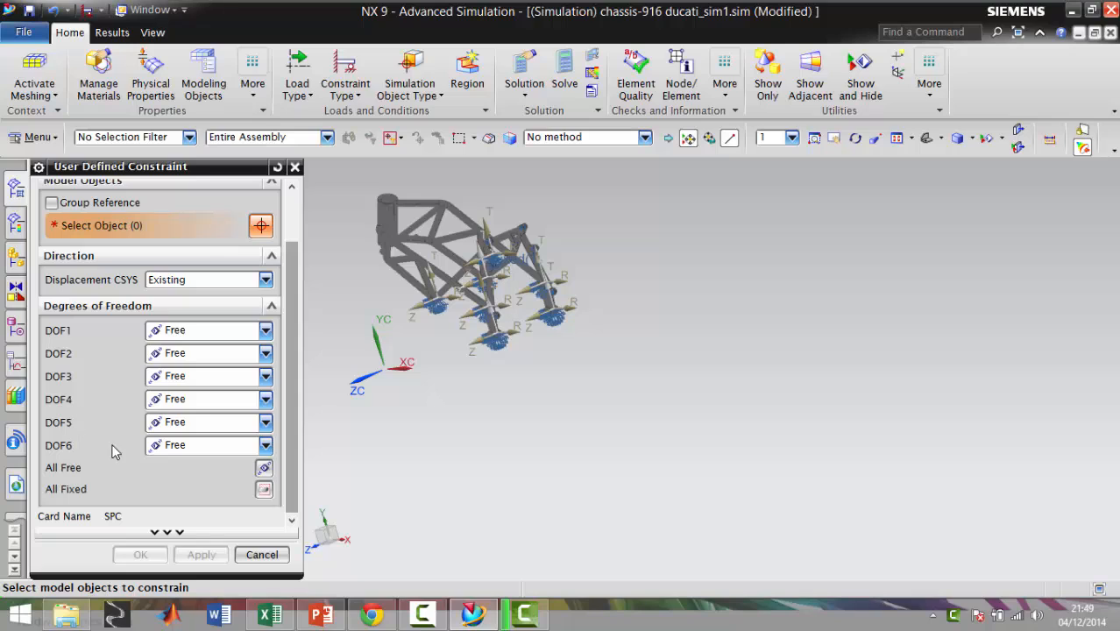
click(265, 446)
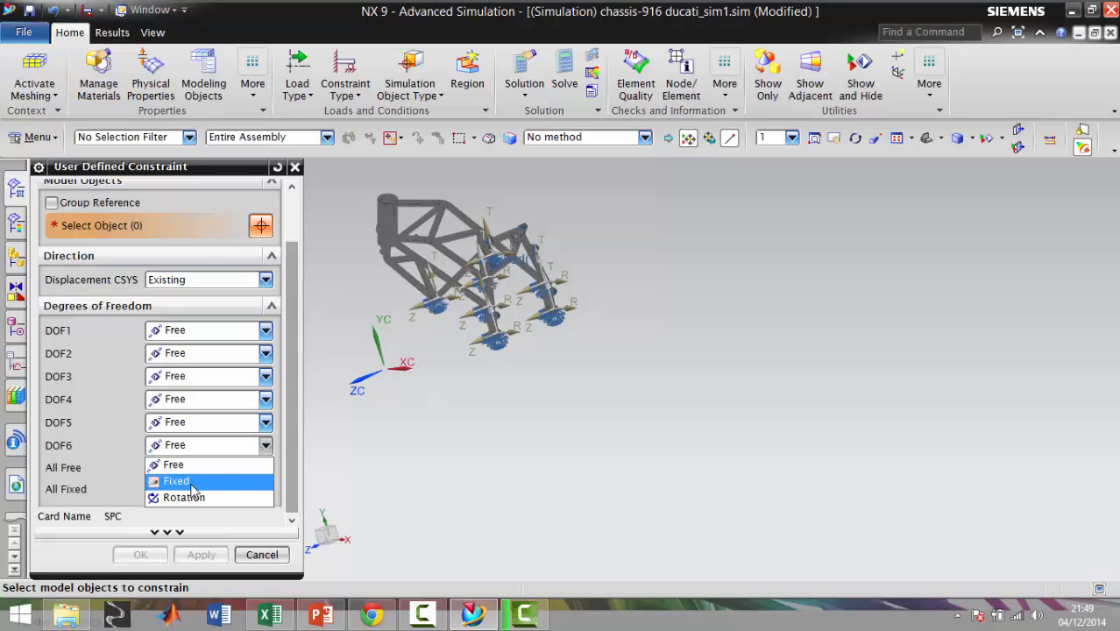
click(271, 419)
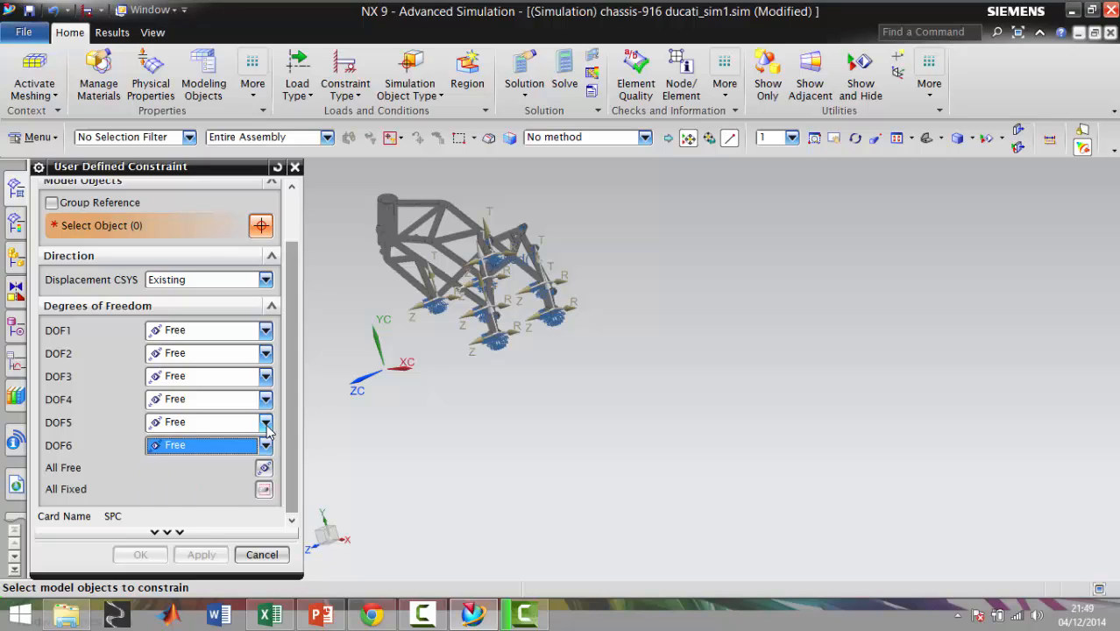
click(267, 408)
click(267, 400)
click(267, 376)
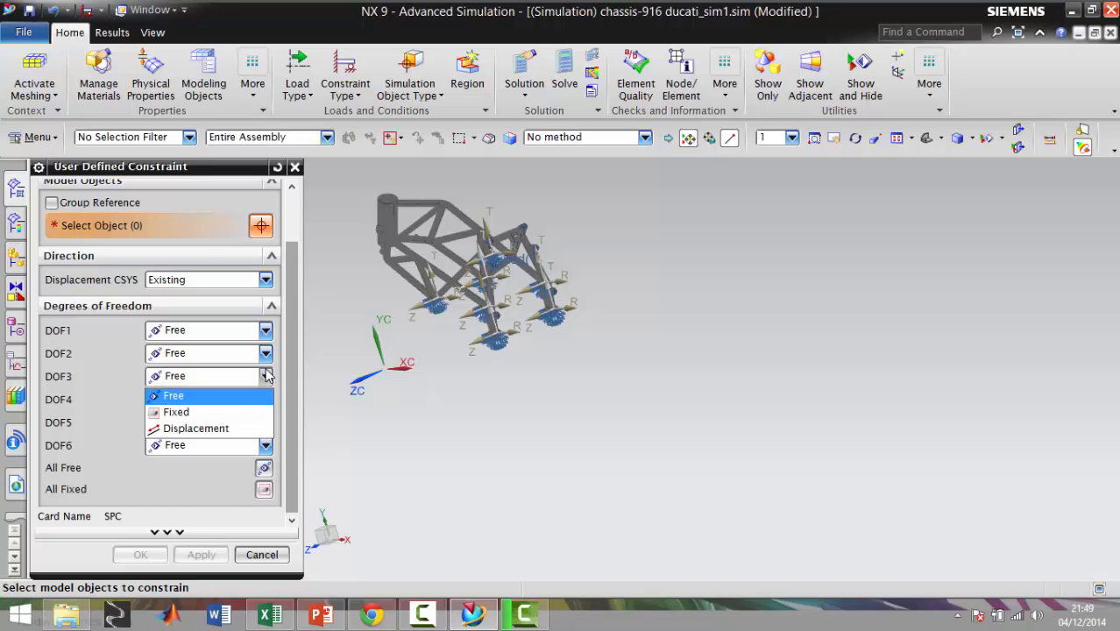
click(267, 374)
click(267, 353)
click(267, 354)
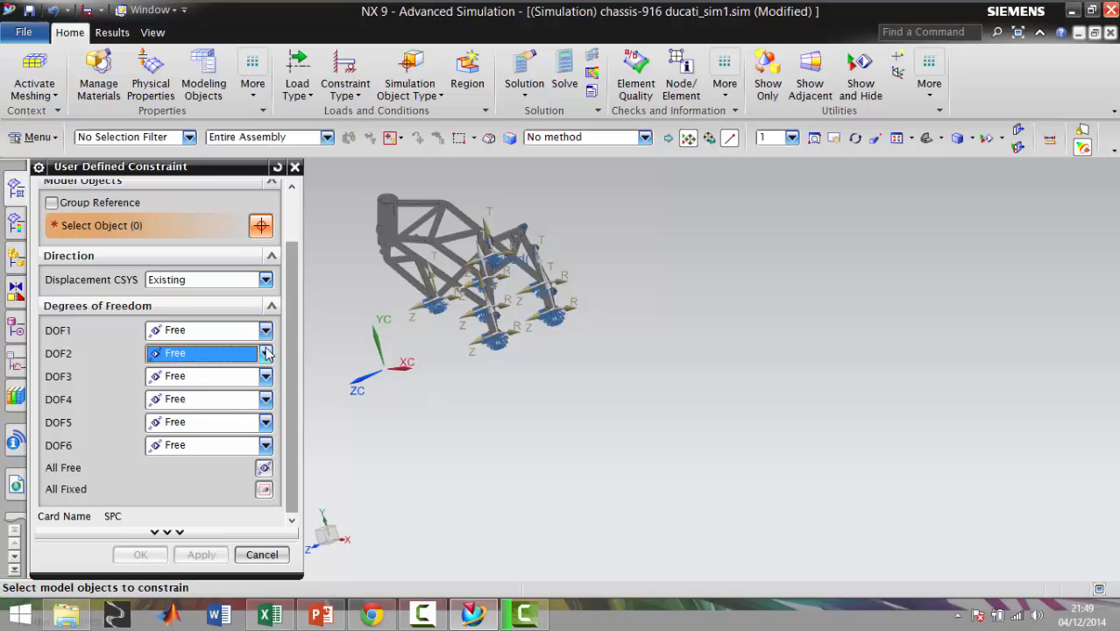
click(268, 331)
click(268, 331)
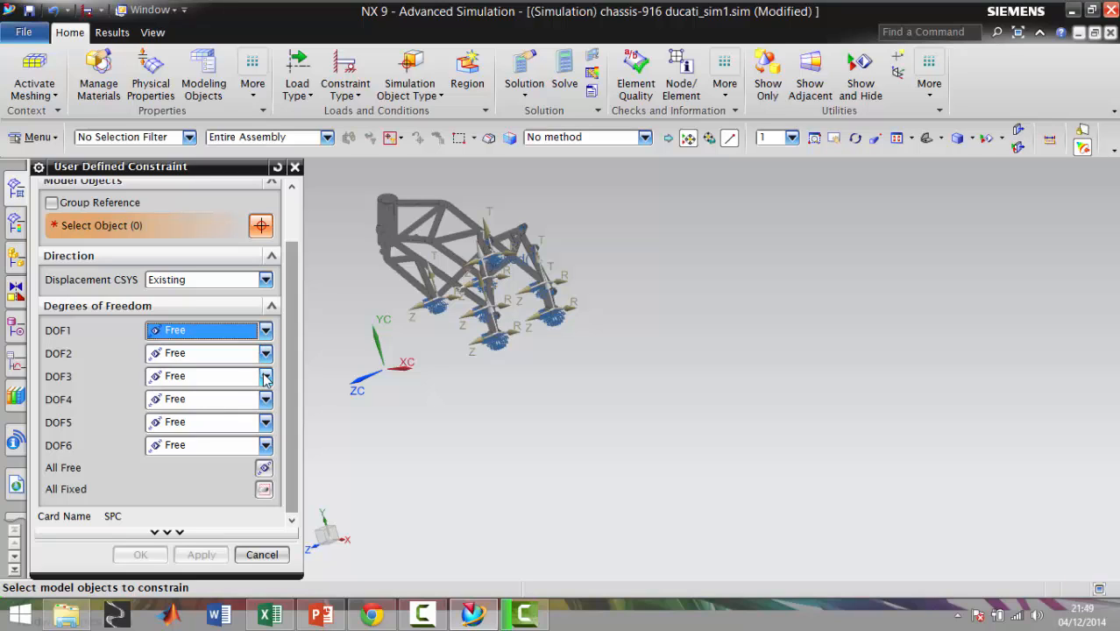
Check the User Defined Constraint's DOF3 setting and examine the constrained lower brackets and the whole frame
click(266, 376)
click(267, 376)
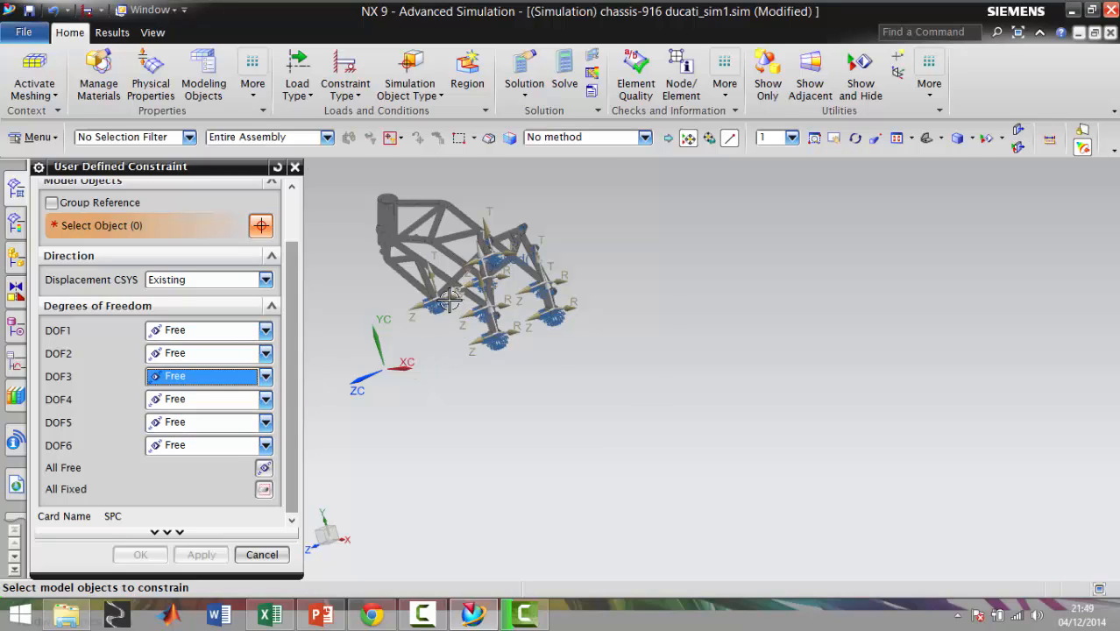
scroll(449, 299, up, 3)
scroll(497, 305, up, 2)
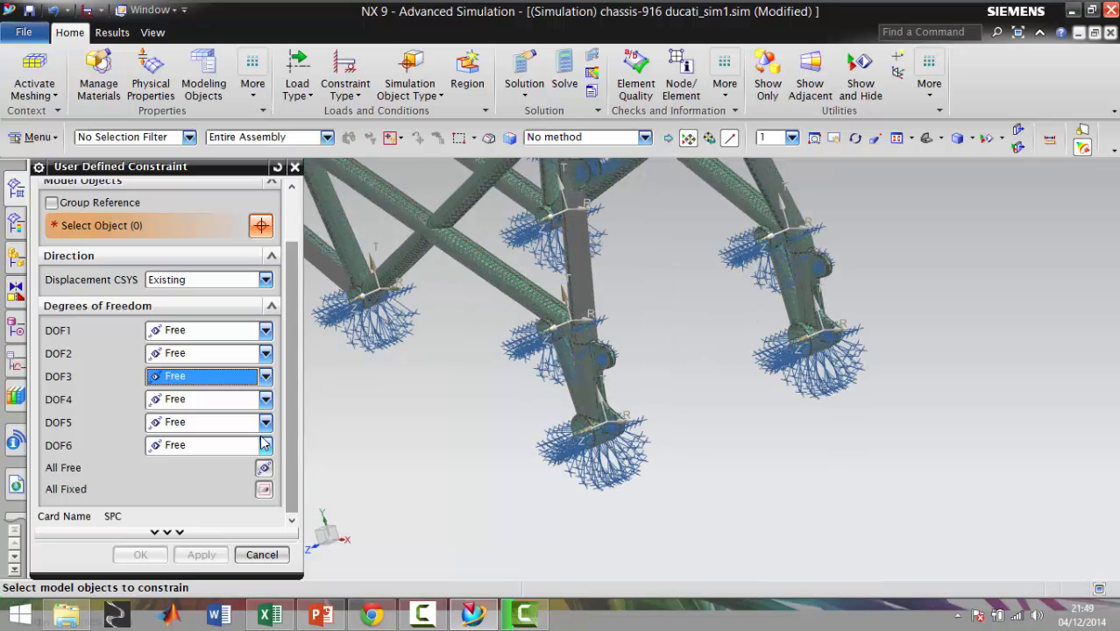
scroll(473, 399, down, 3)
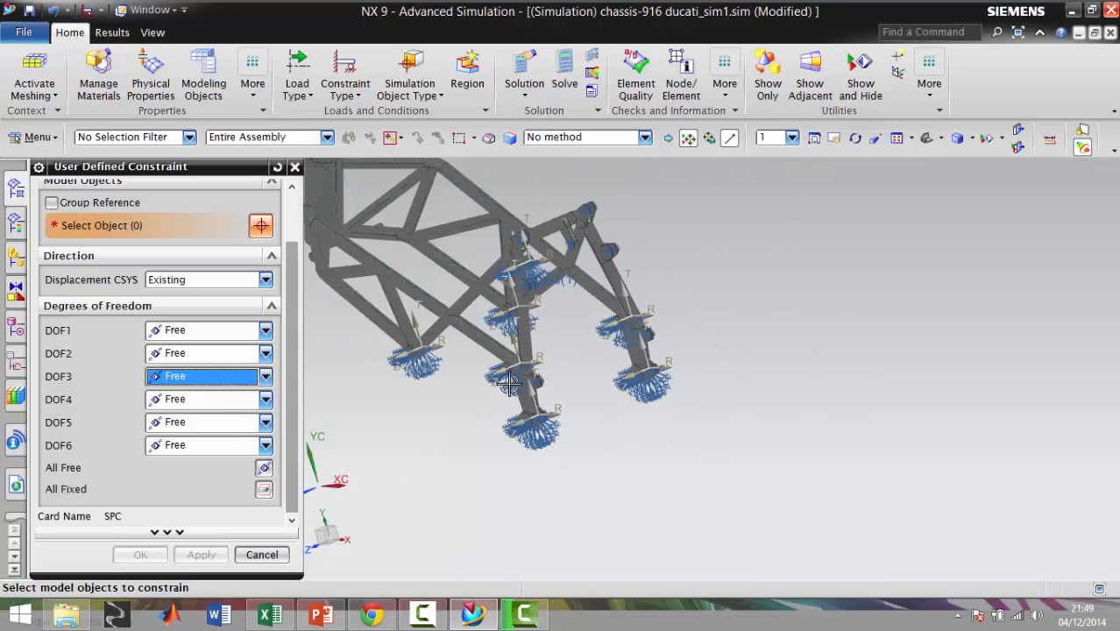
scroll(463, 243, down, 4)
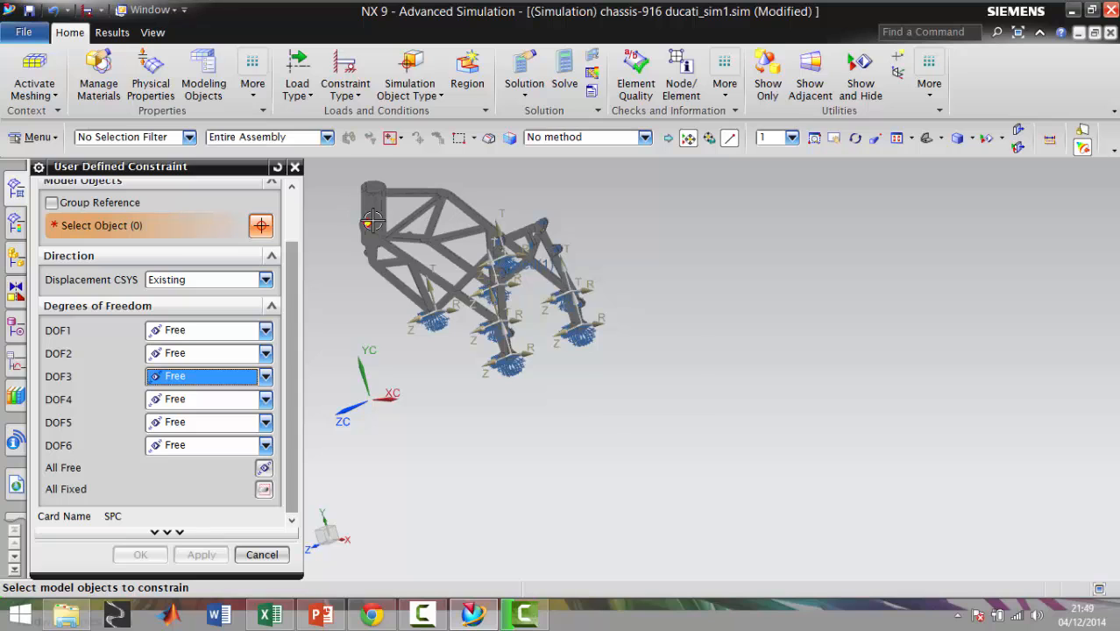
Examine the head tube and the constrained frame from the front, and close the User Defined Constraint without creating it
scroll(372, 221, up, 2)
scroll(394, 231, up, 1)
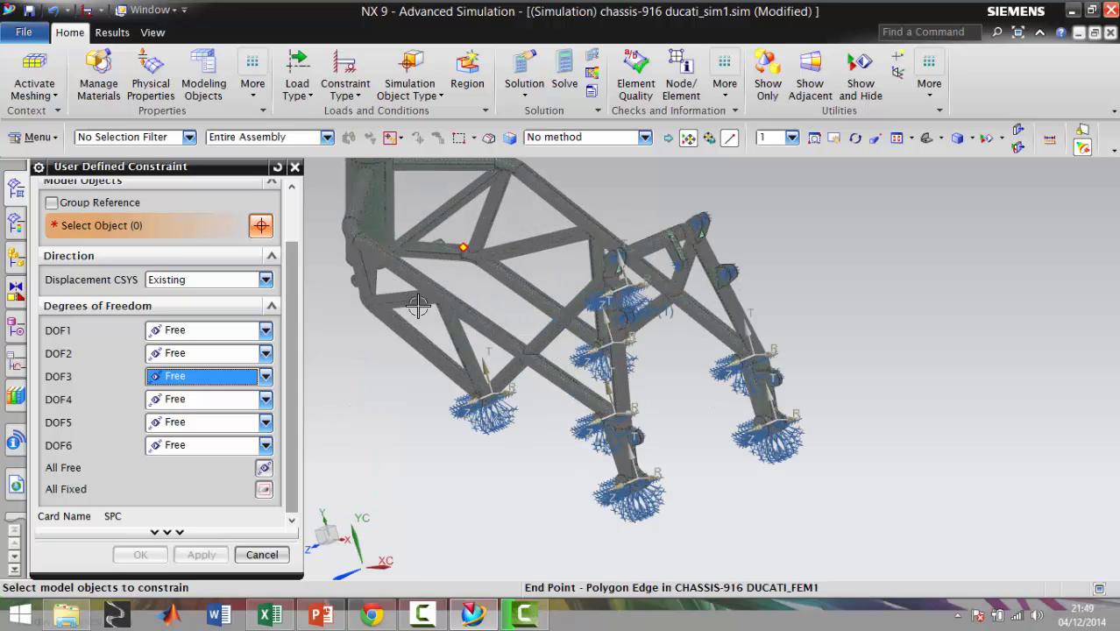
middle_drag(393, 387, 495, 398)
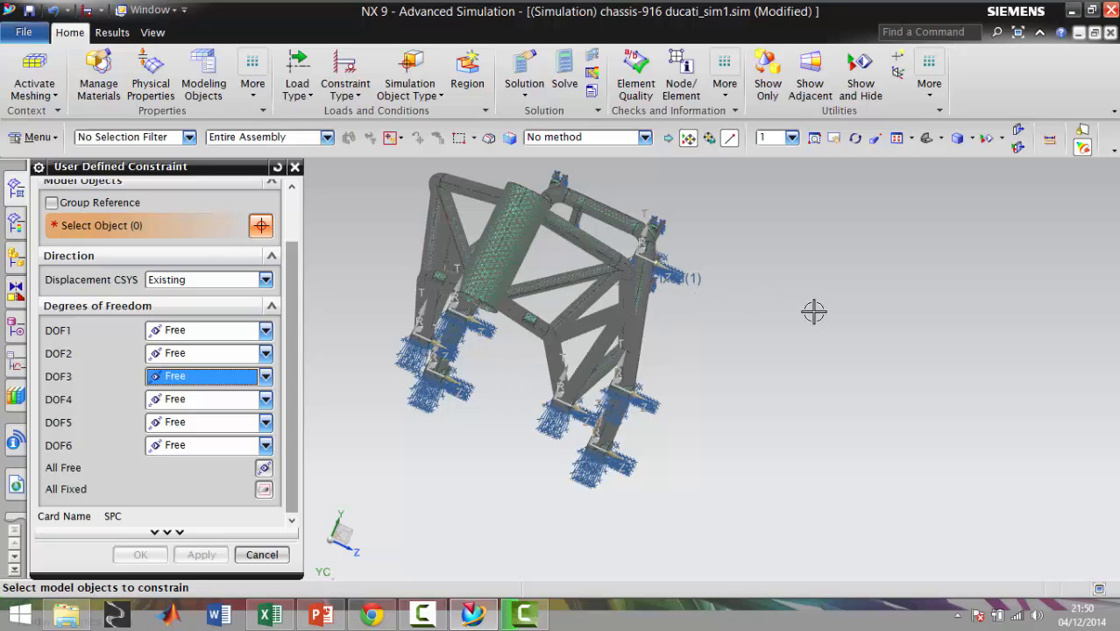
scroll(780, 280, down, 2)
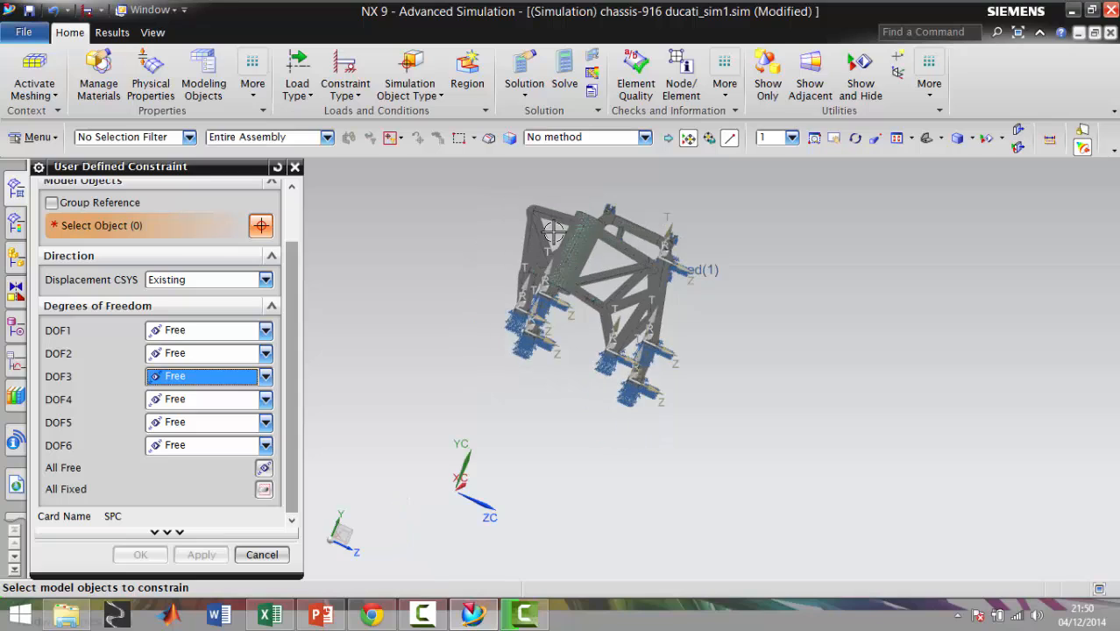
scroll(571, 231, up, 2)
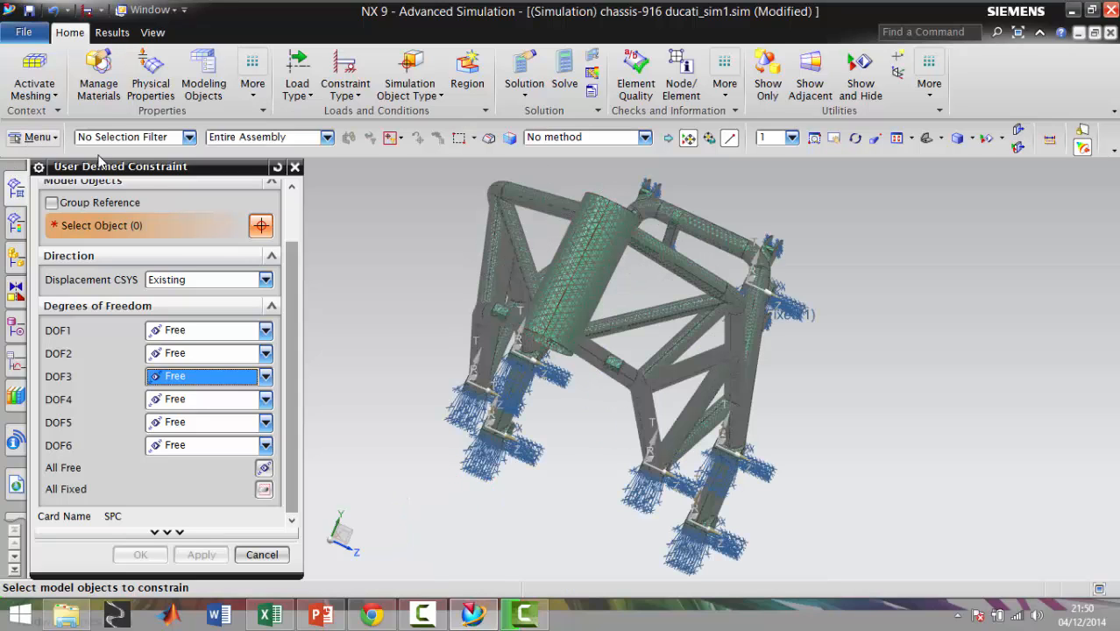
click(294, 166)
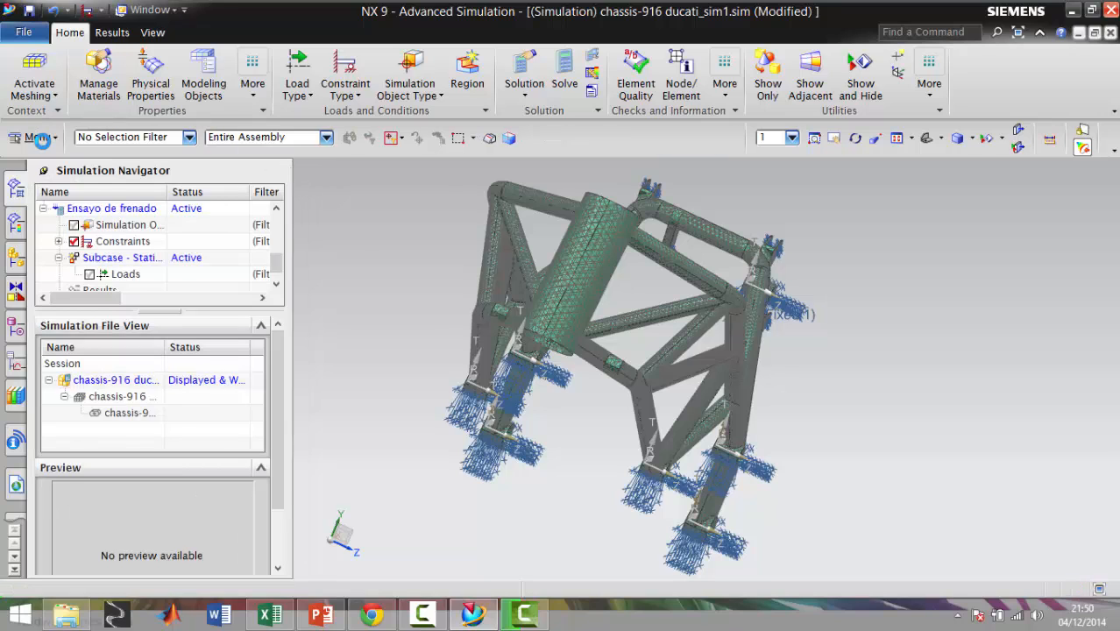
Measure the projected distance along YC from the head tube's upper rim to its lower rim
click(39, 135)
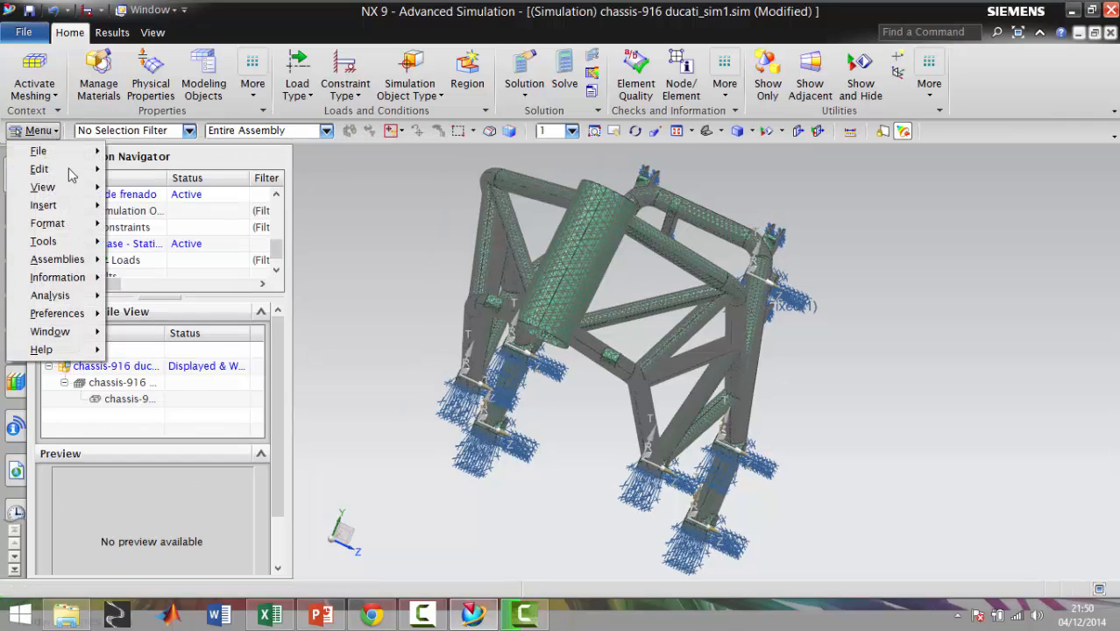
mouse_move(76, 235)
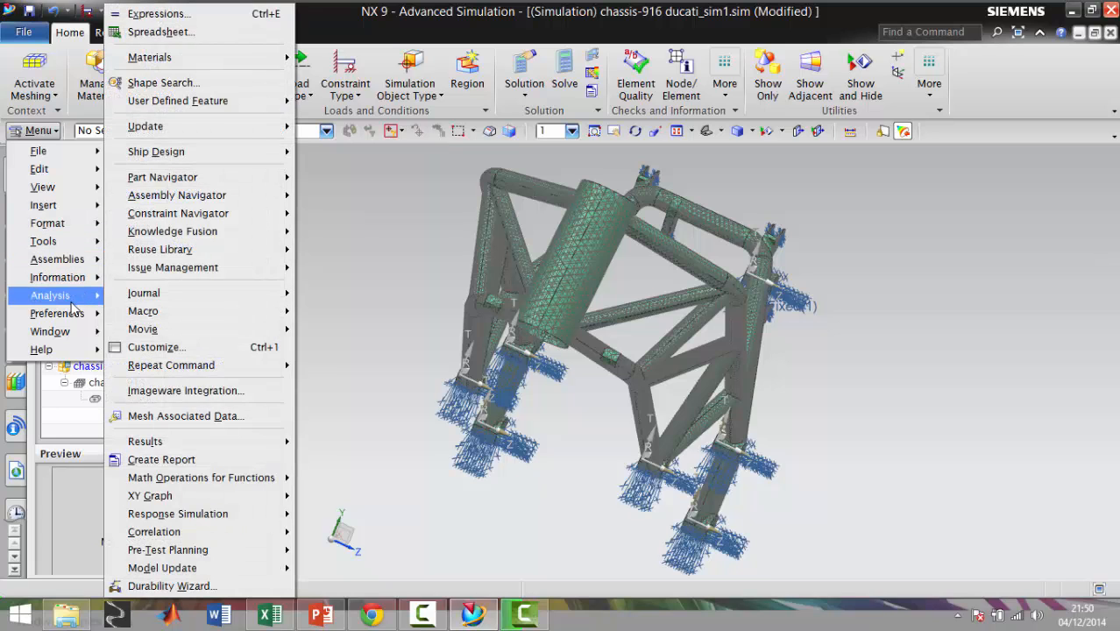
mouse_move(74, 298)
click(169, 194)
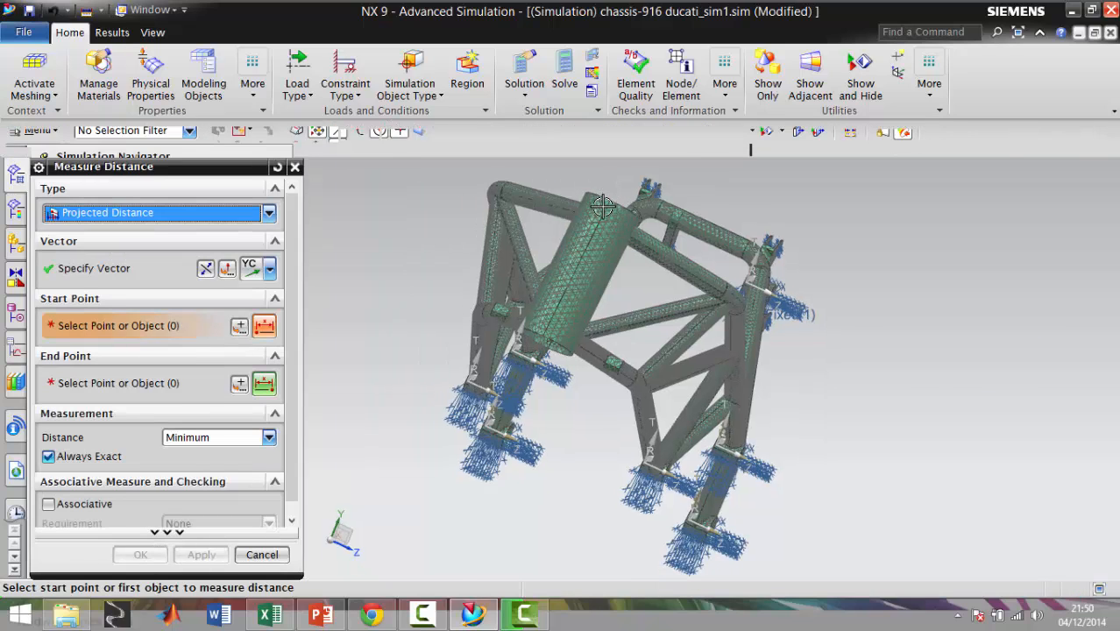
scroll(611, 202, up, 5)
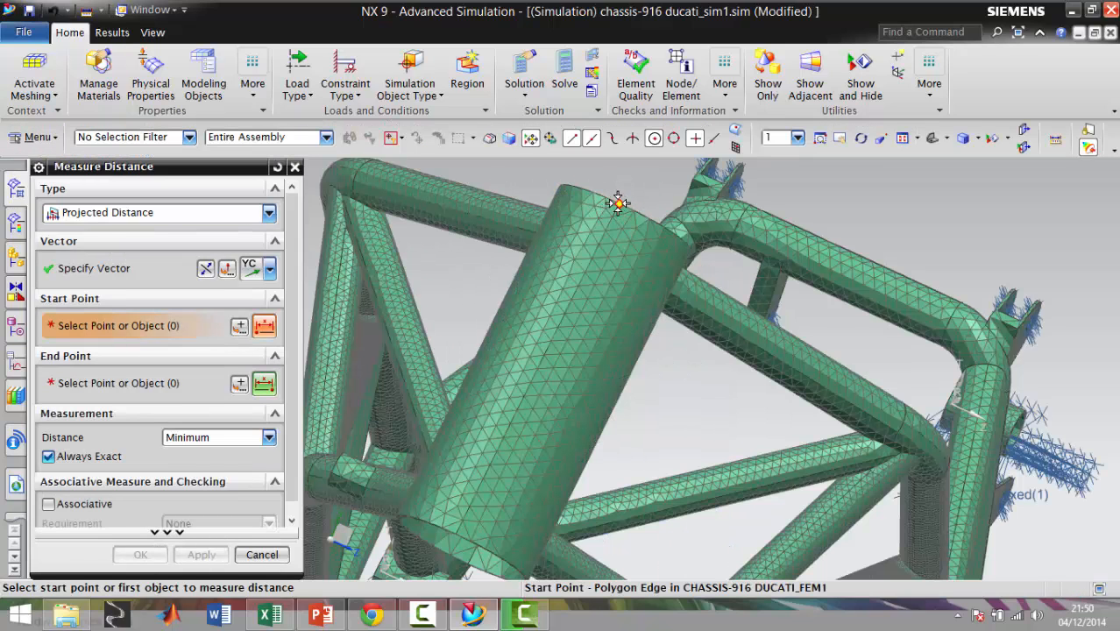
click(618, 208)
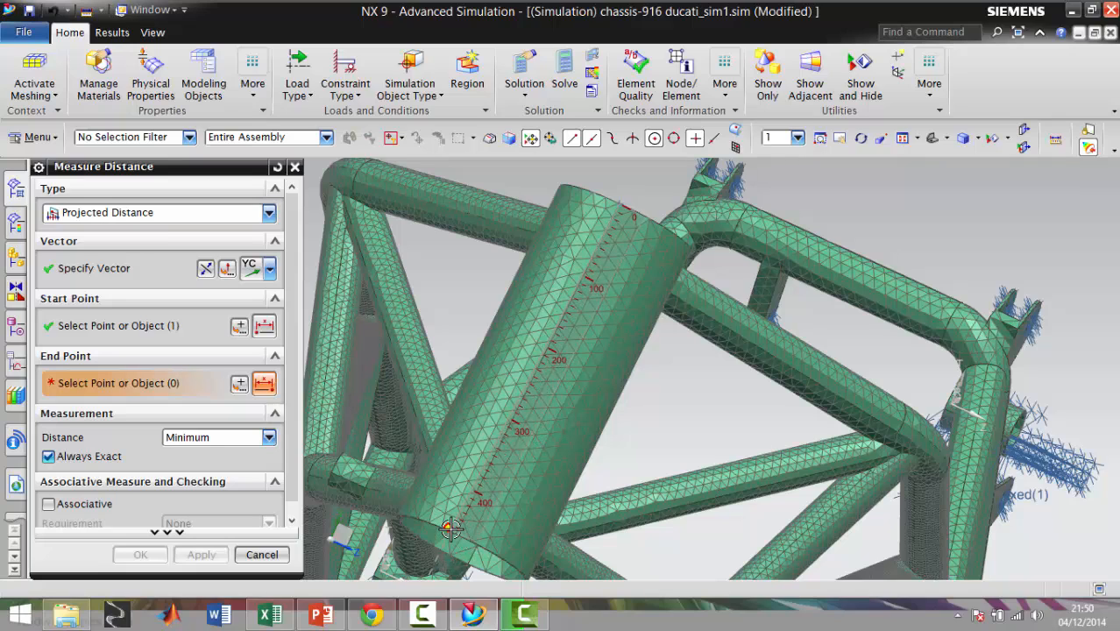
click(449, 526)
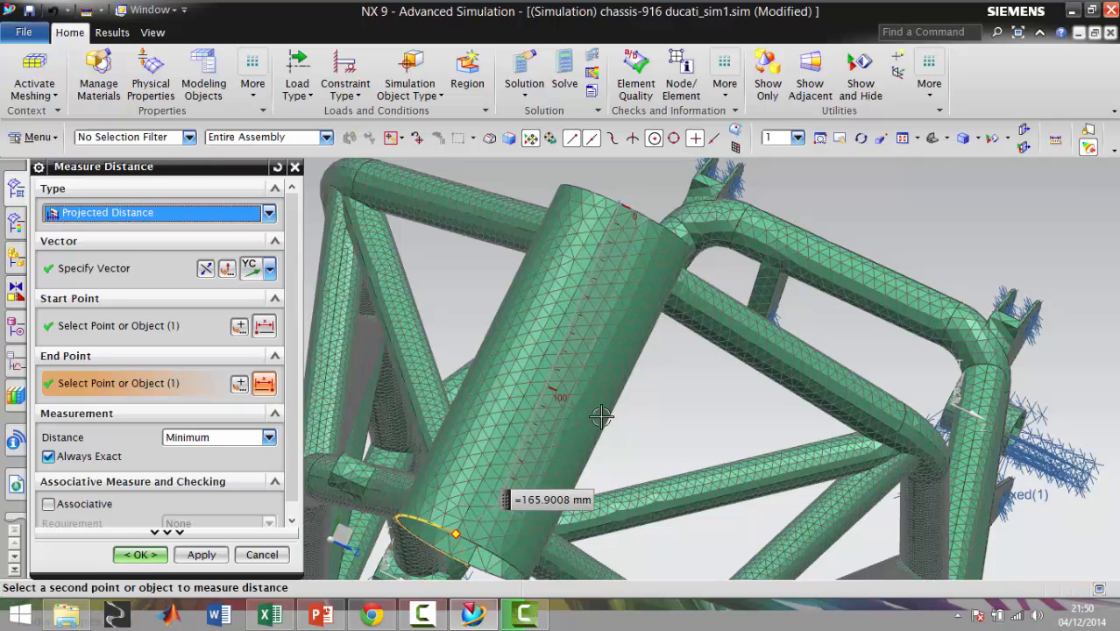
middle_drag(597, 378, 674, 283)
click(901, 140)
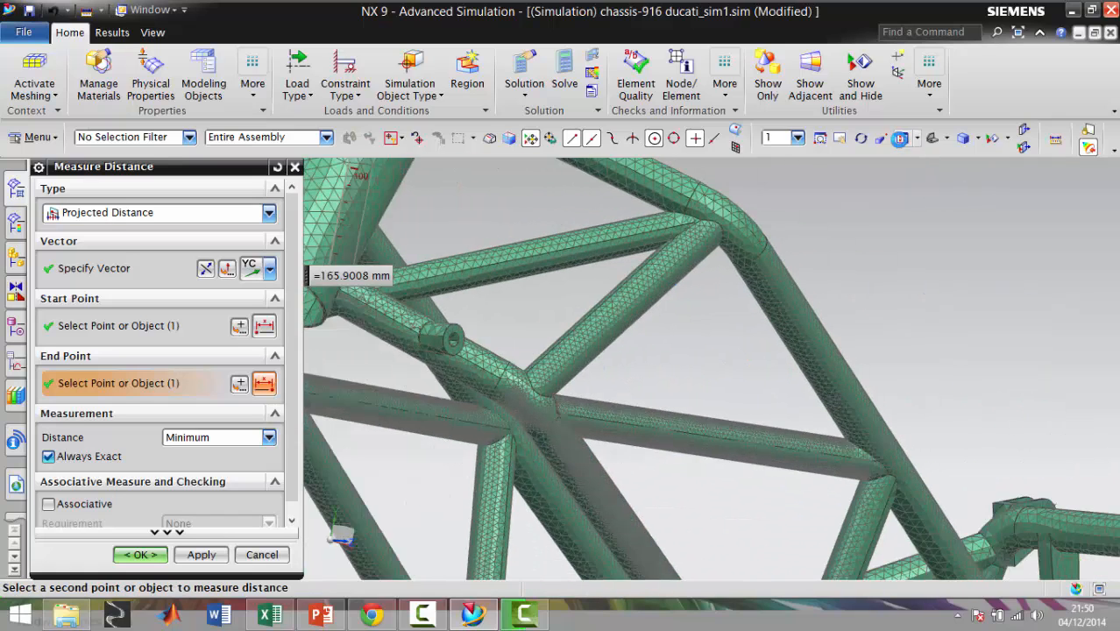
key(Escape)
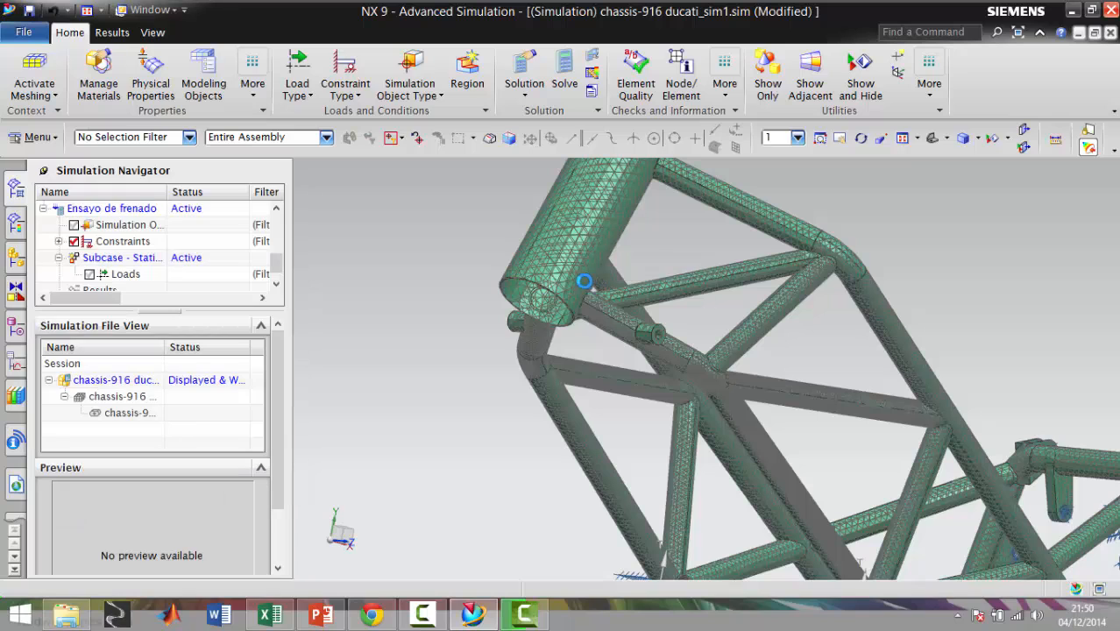
Try to measure the head tube's projected distance along YC again, between its front rim points in a side-on view
scroll(609, 271, down, 4)
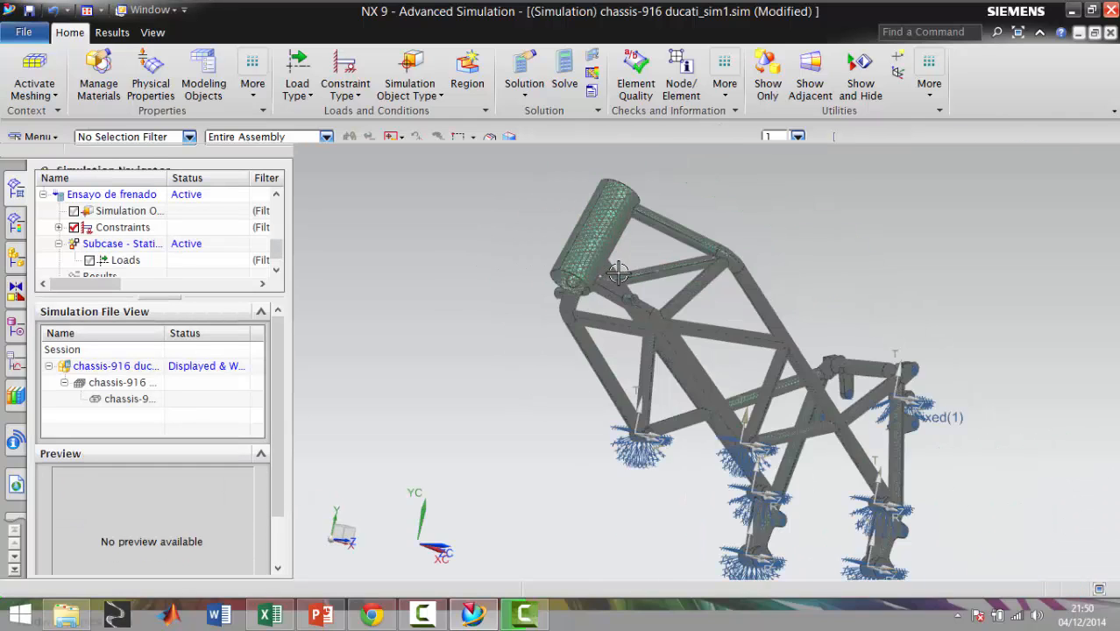
scroll(580, 250, up, 3)
middle_drag(577, 250, 556, 258)
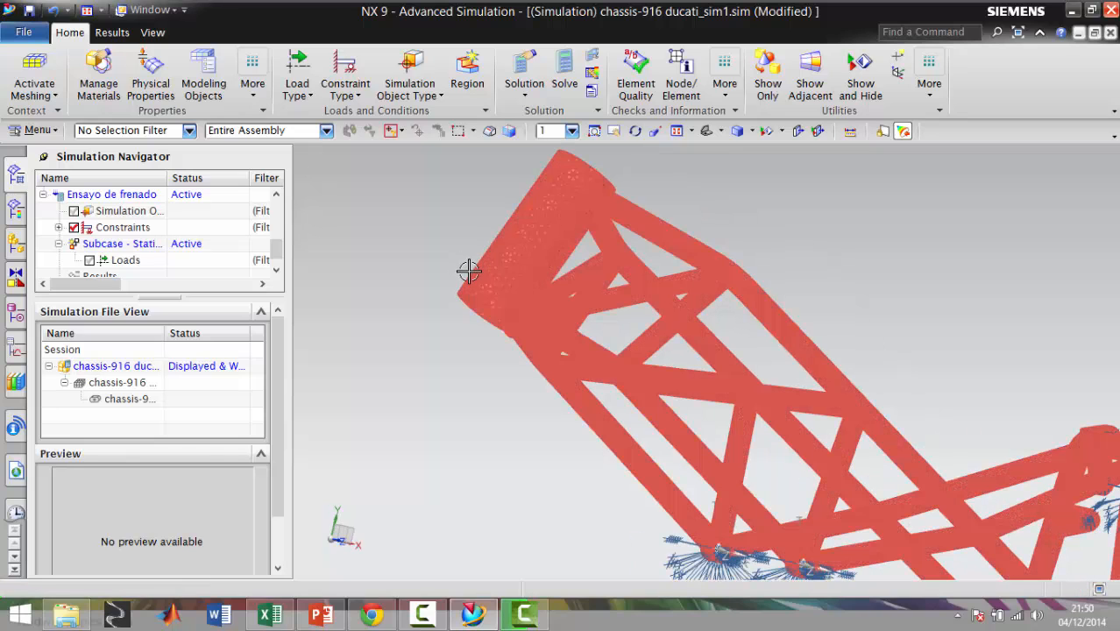
click(50, 132)
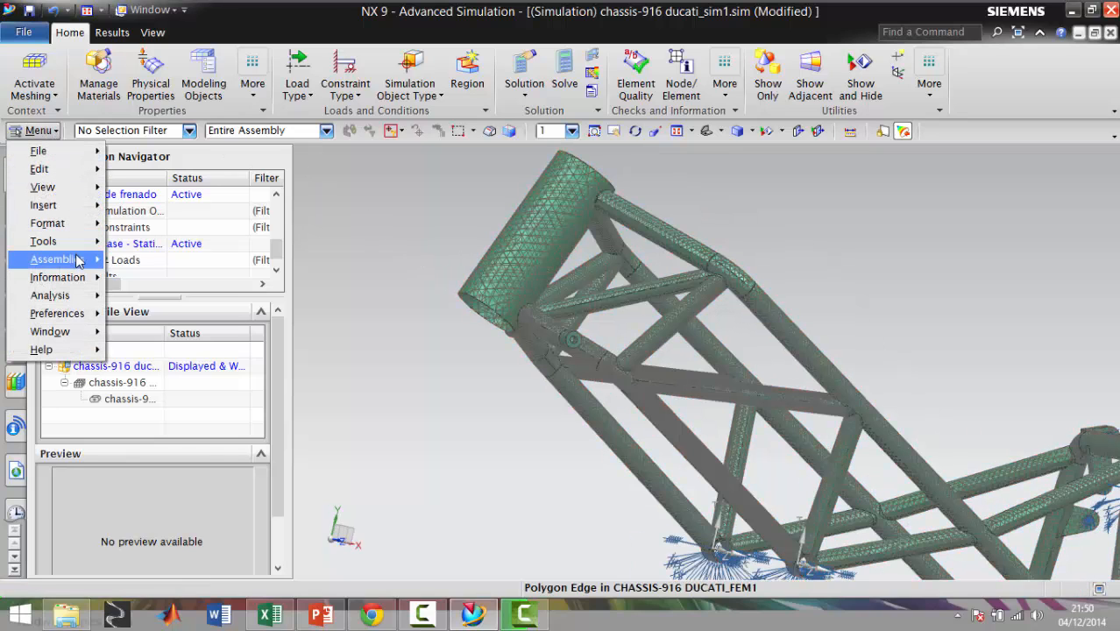
mouse_move(77, 261)
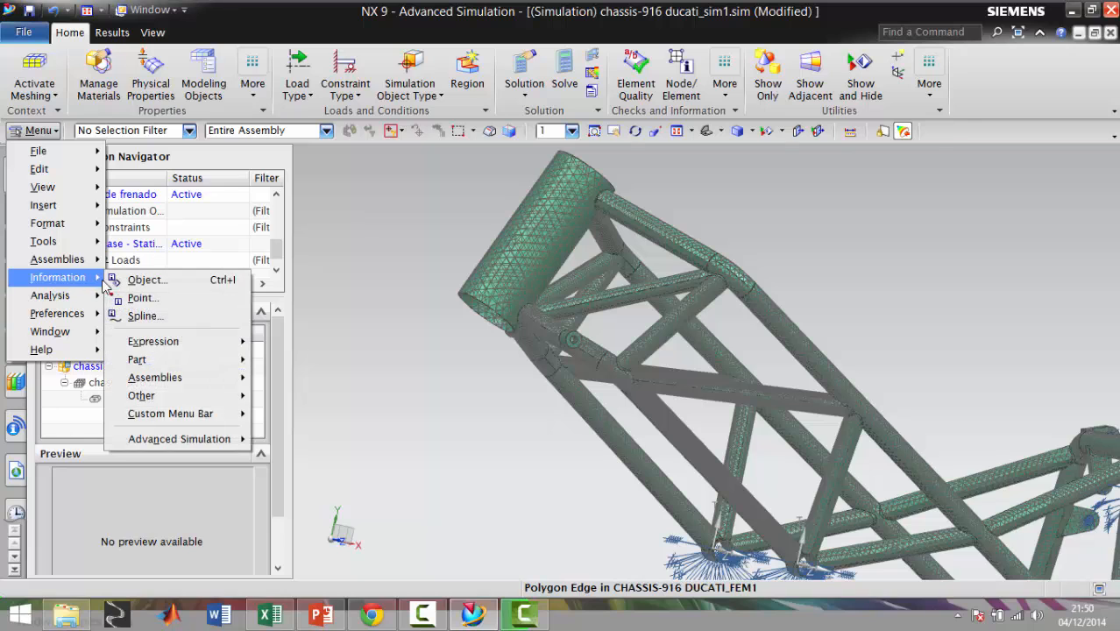
mouse_move(74, 298)
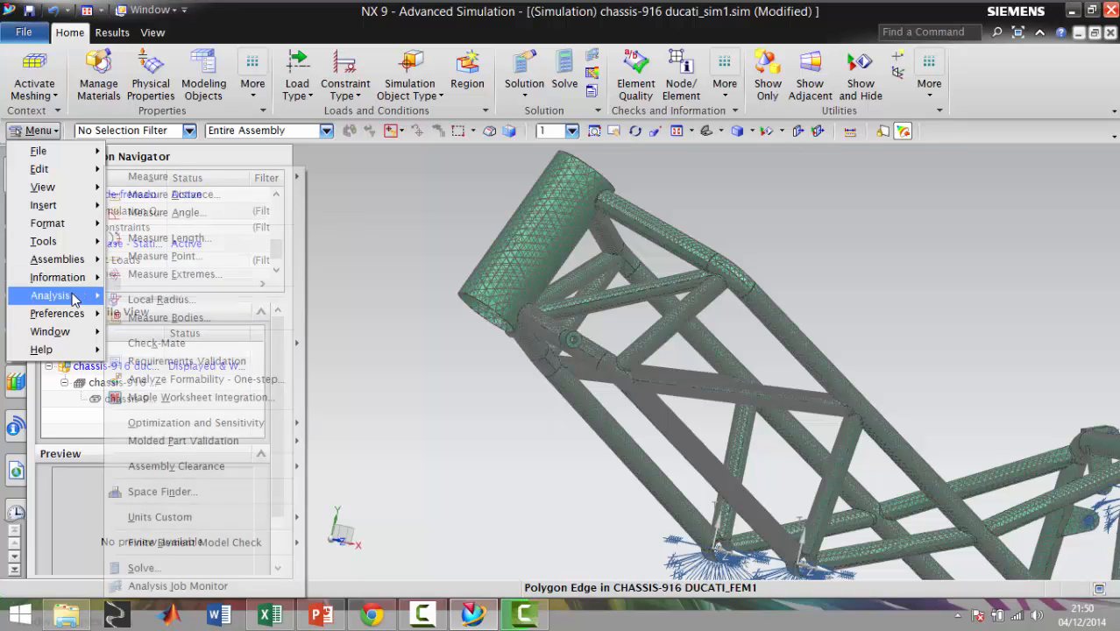
click(166, 212)
click(579, 169)
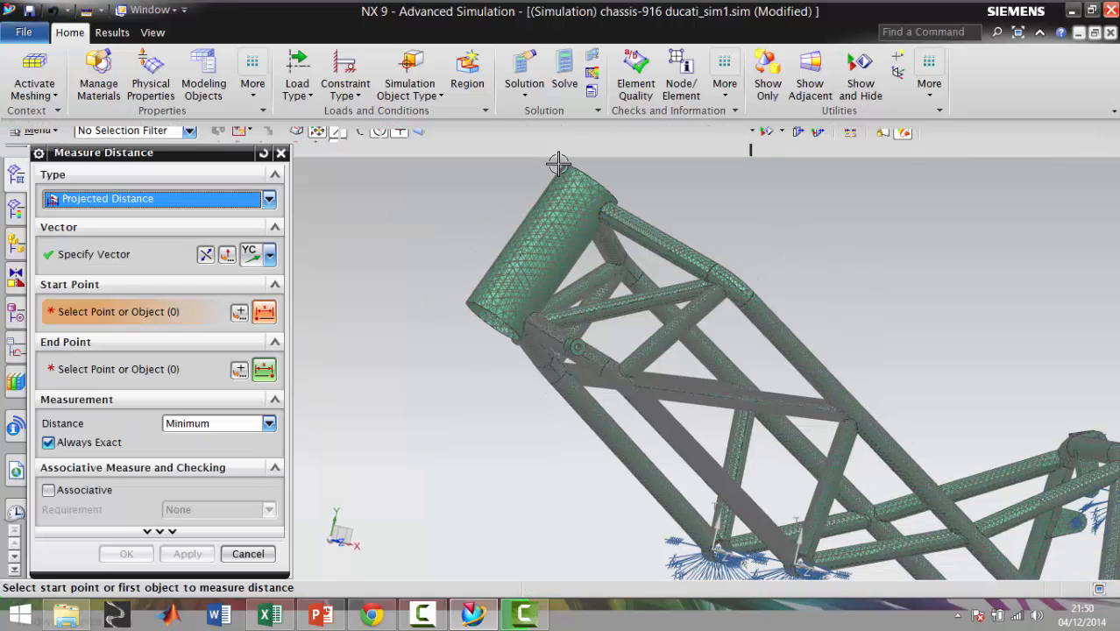
click(466, 267)
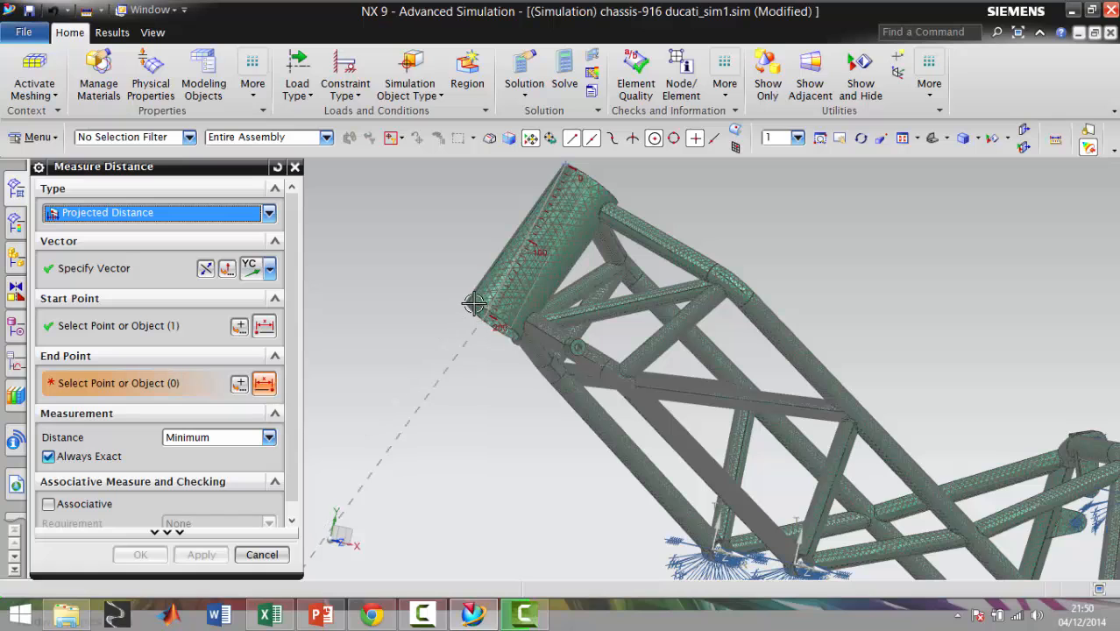
scroll(482, 297, up, 3)
scroll(483, 298, up, 3)
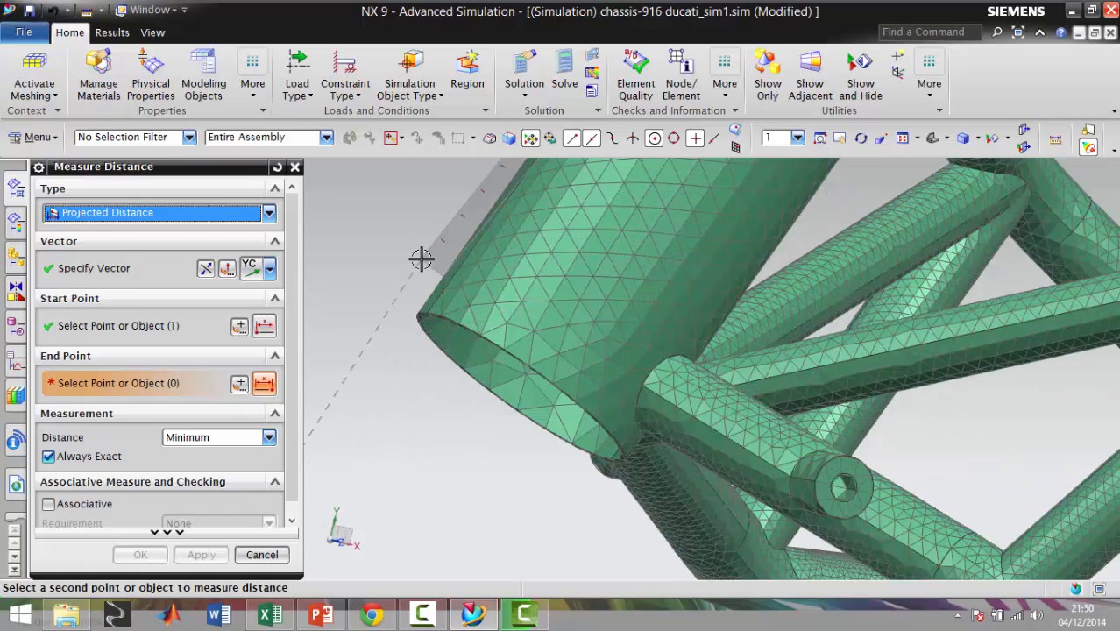
key(Escape)
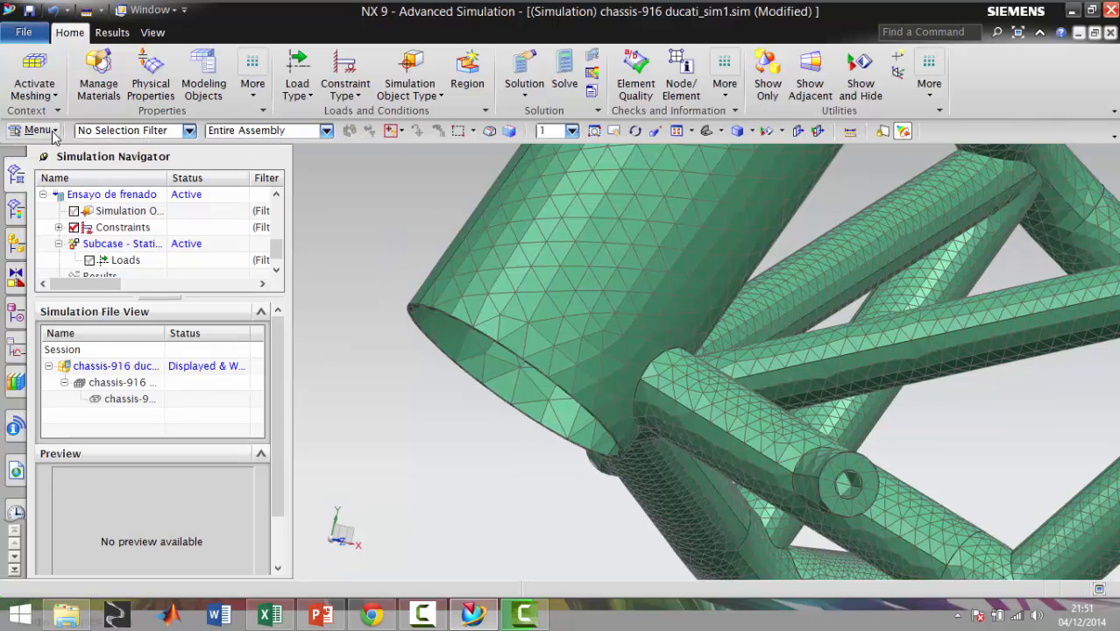
click(53, 131)
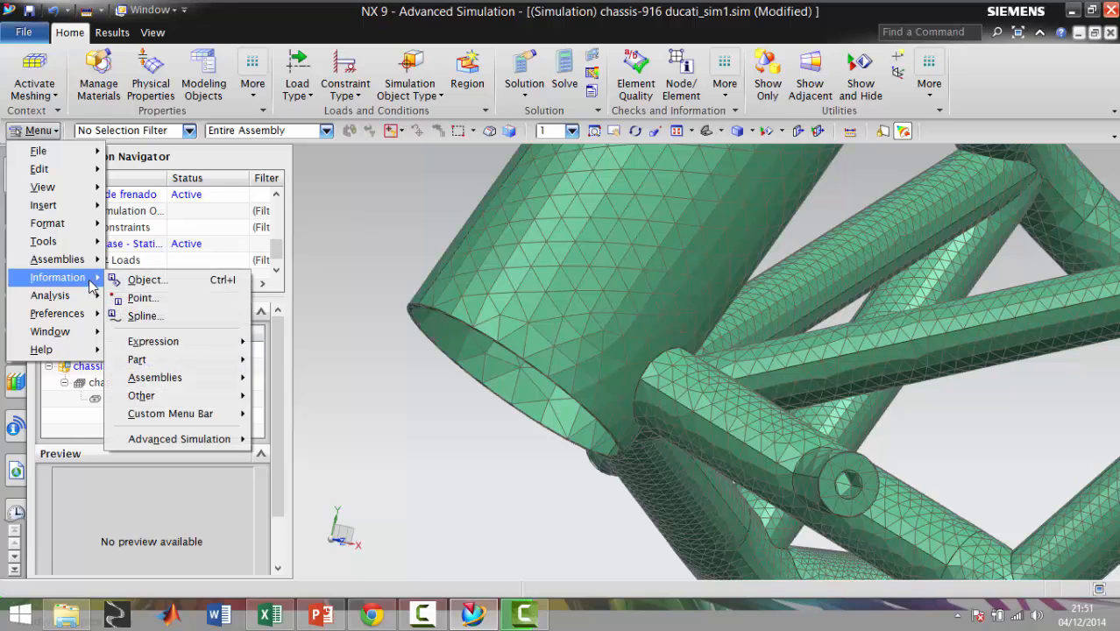
mouse_move(93, 295)
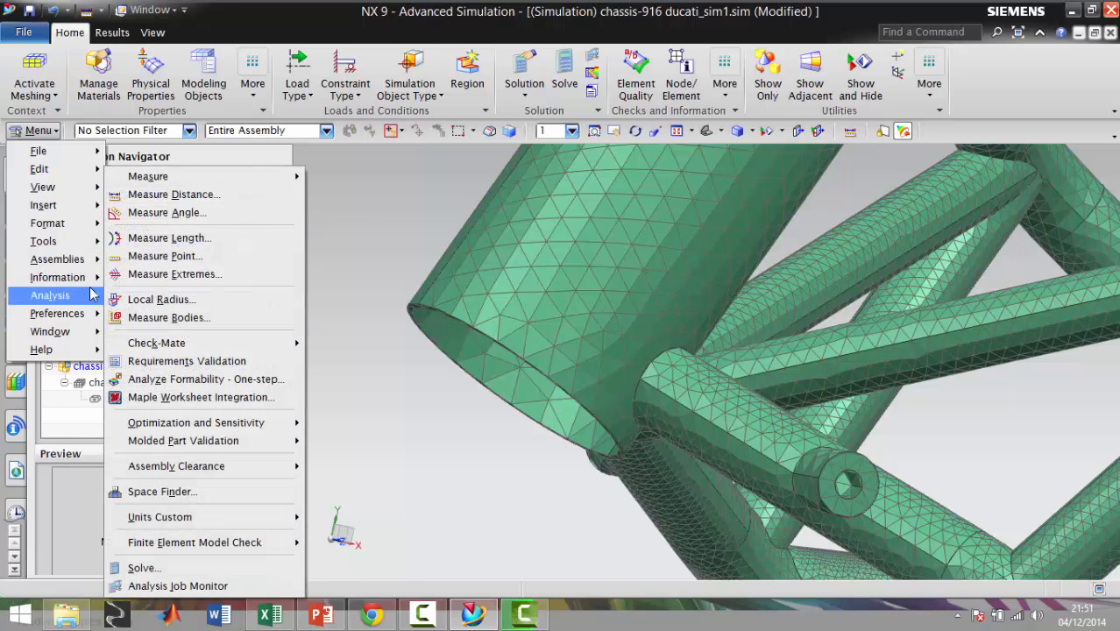
click(162, 195)
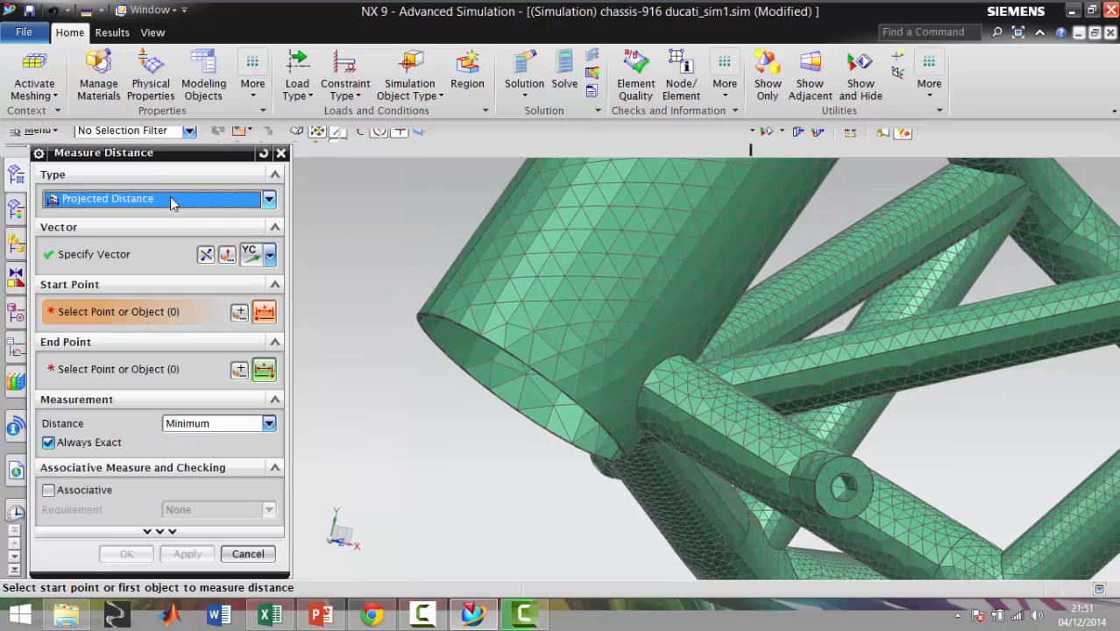
click(169, 194)
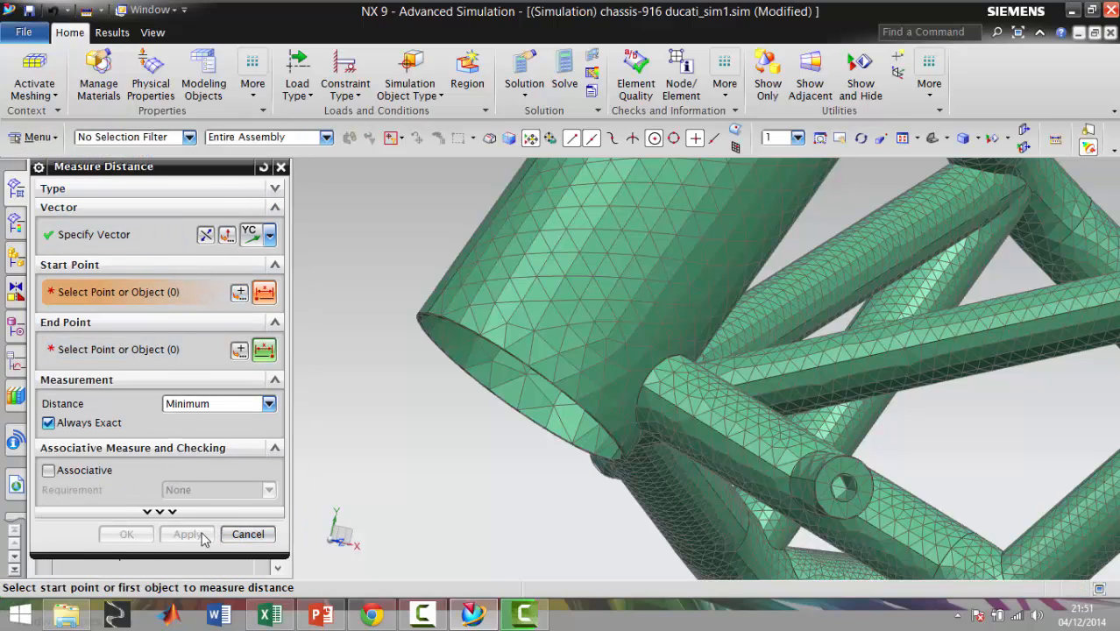
click(238, 533)
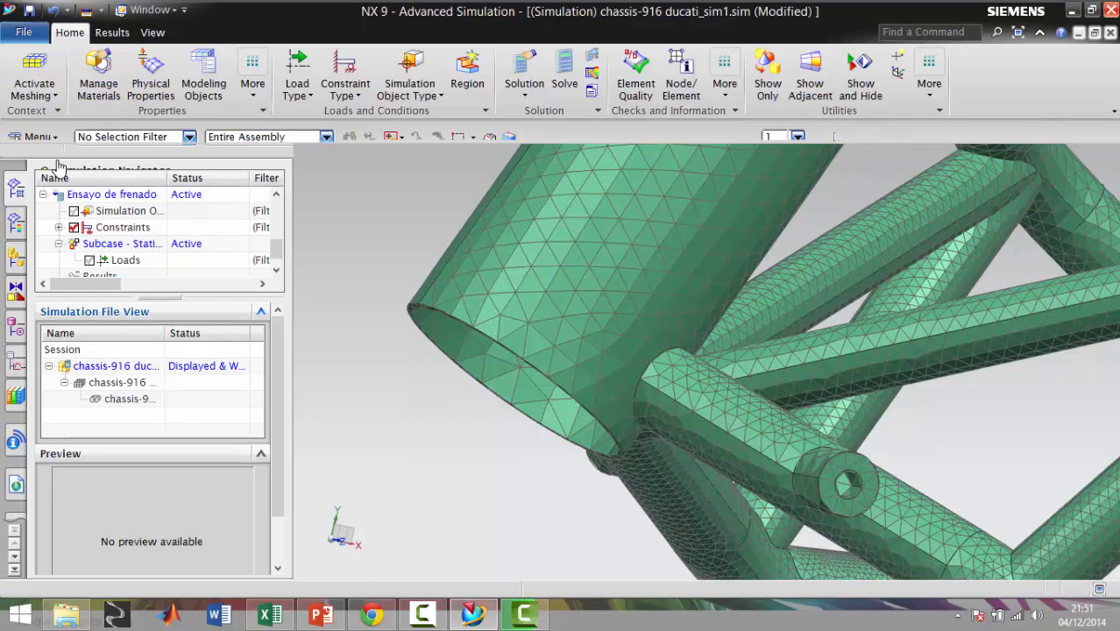
Try the Projected Distance, Between Object Sets and Projected Distance between Object Sets measurement types on the head tube
click(44, 133)
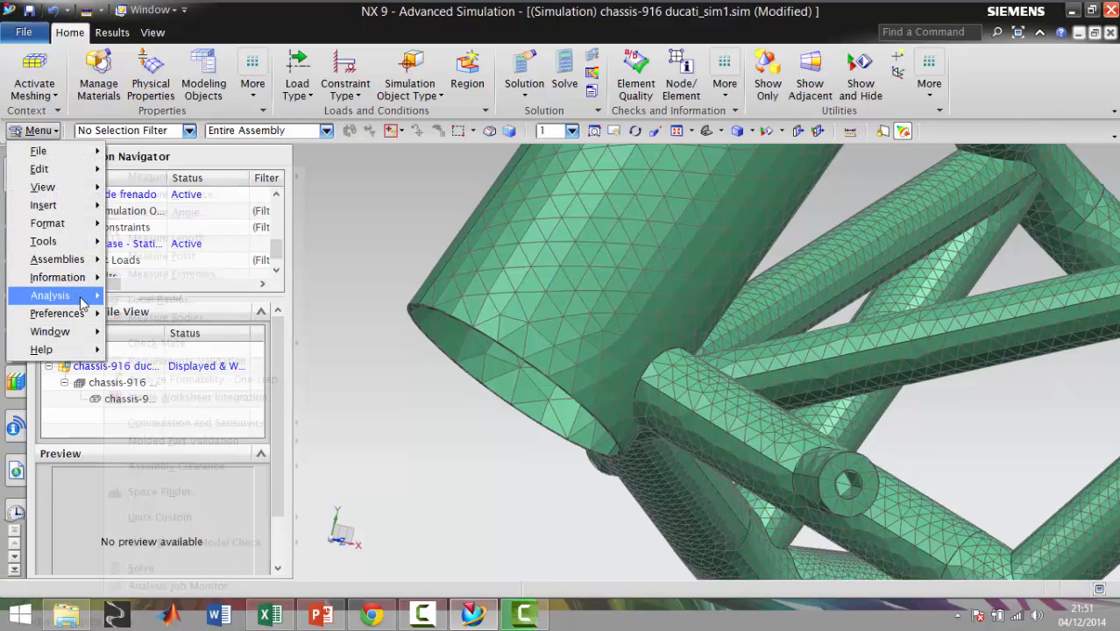
mouse_move(88, 295)
click(193, 195)
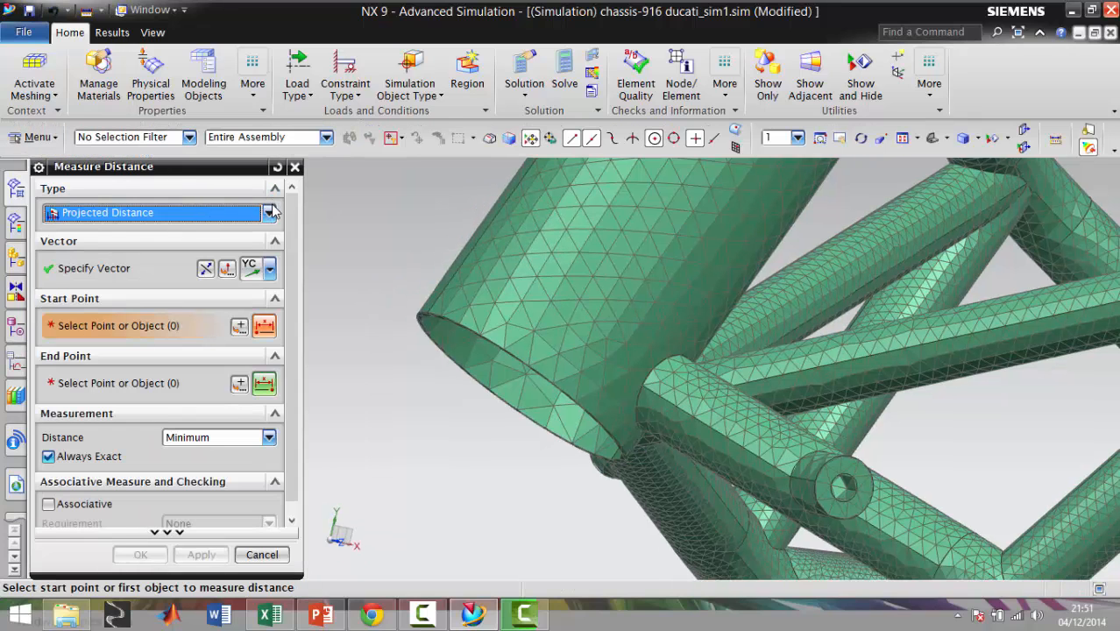
click(270, 213)
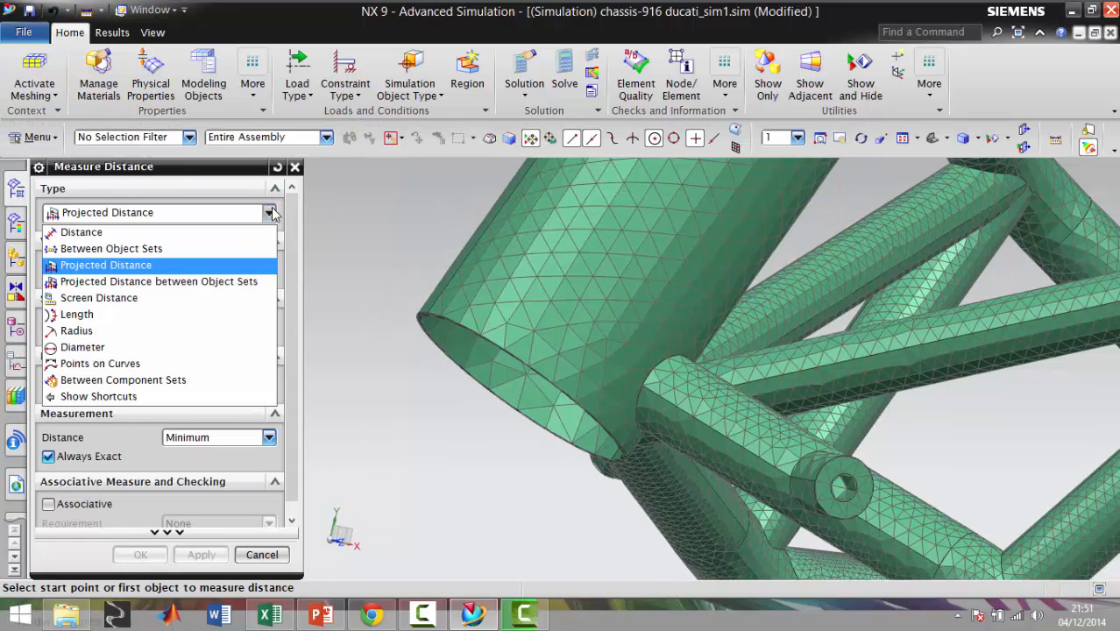
click(210, 264)
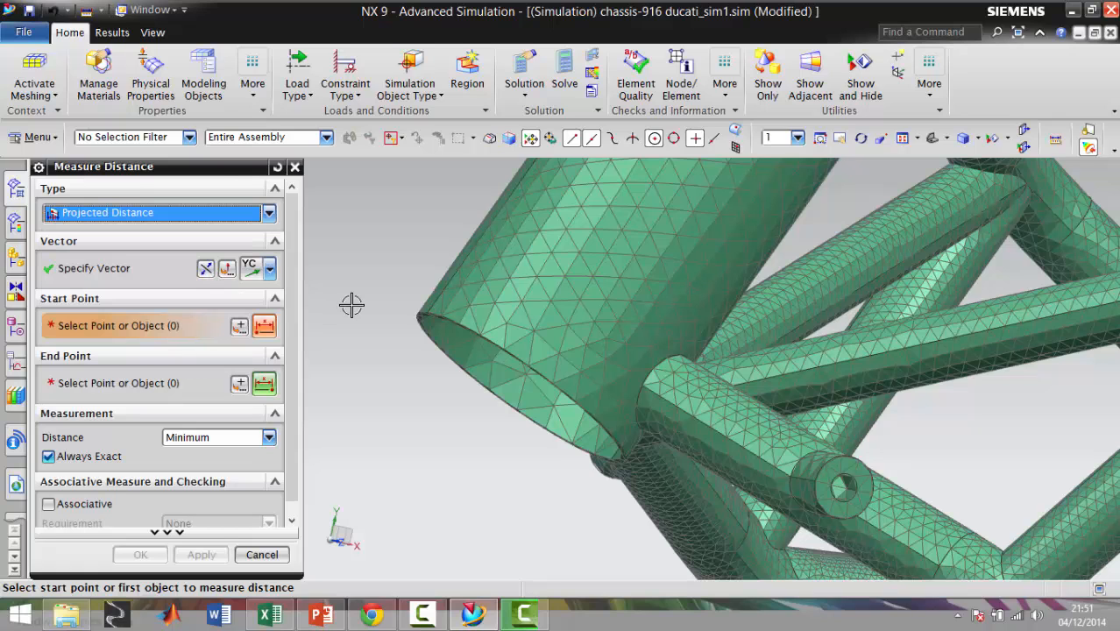
scroll(438, 314, up, 5)
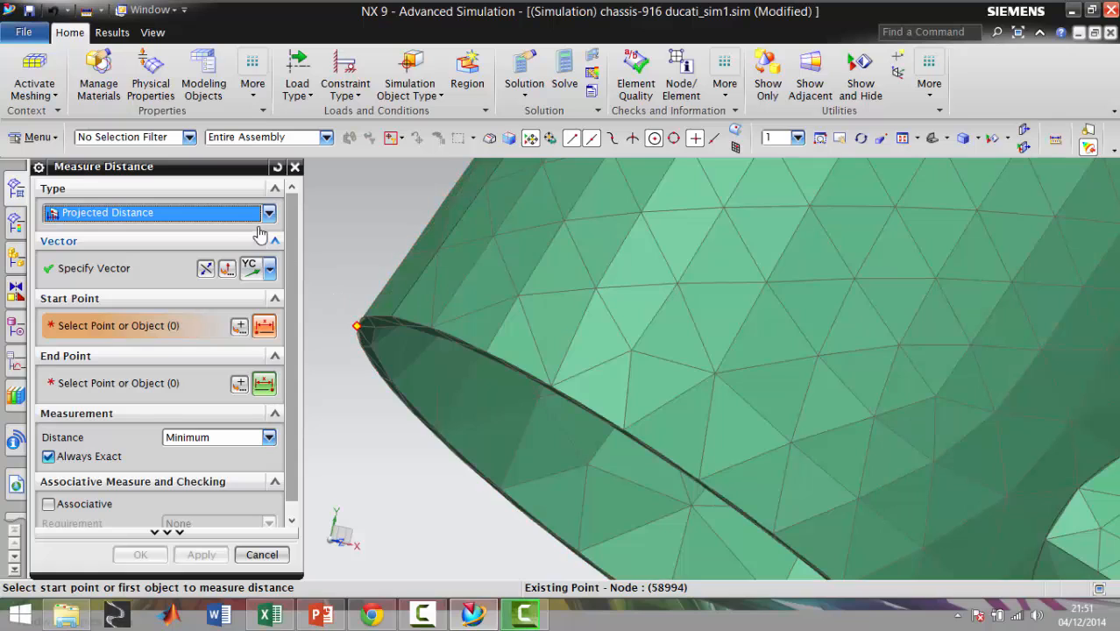
click(265, 213)
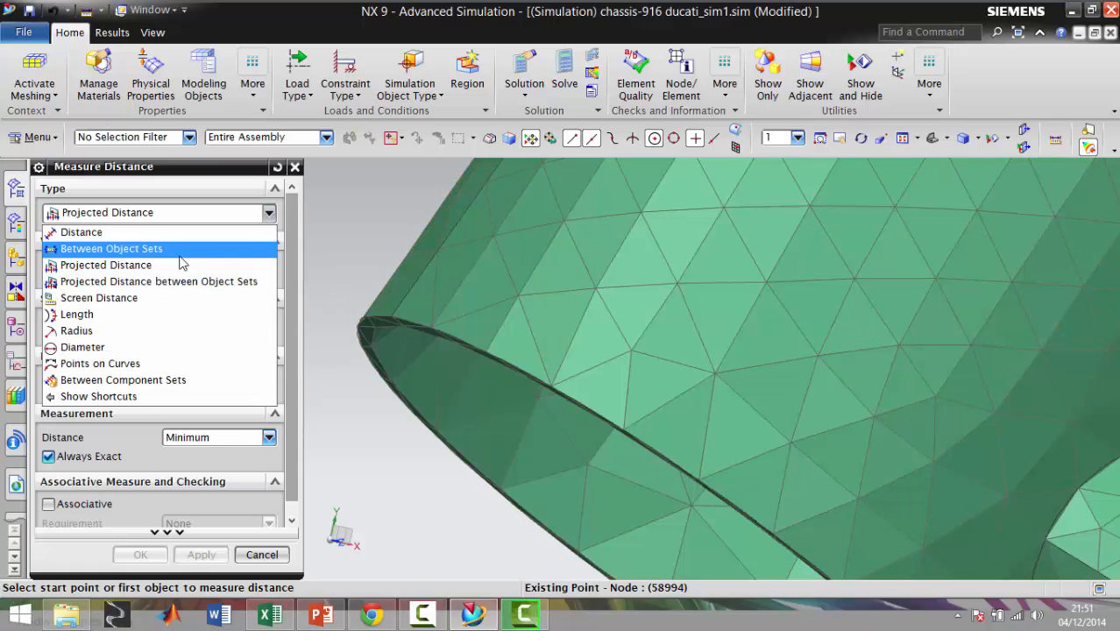
click(179, 249)
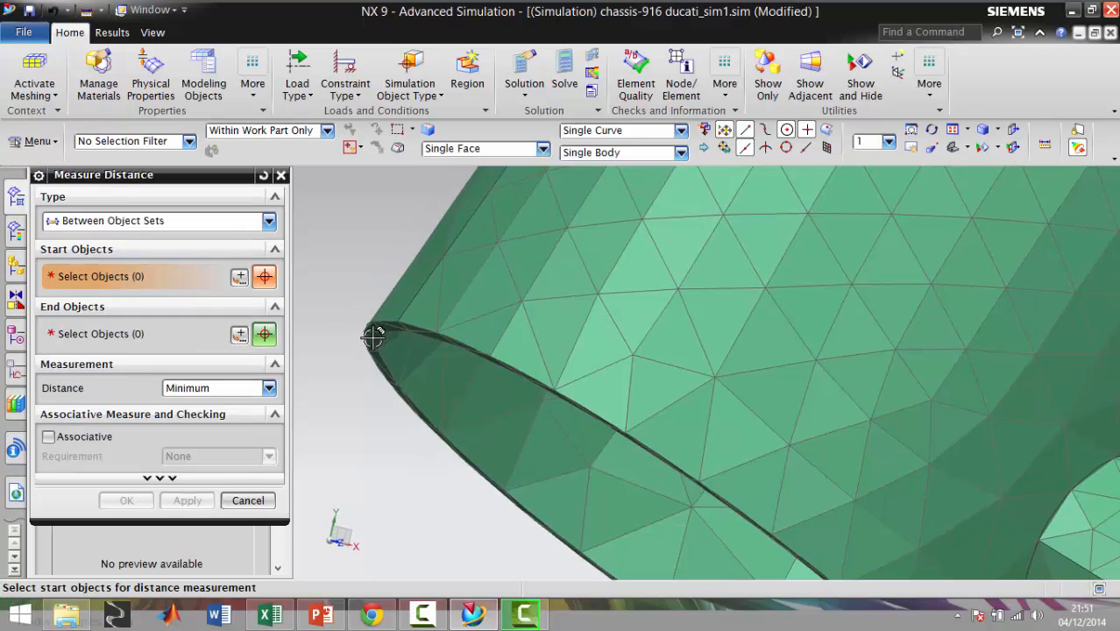
click(268, 222)
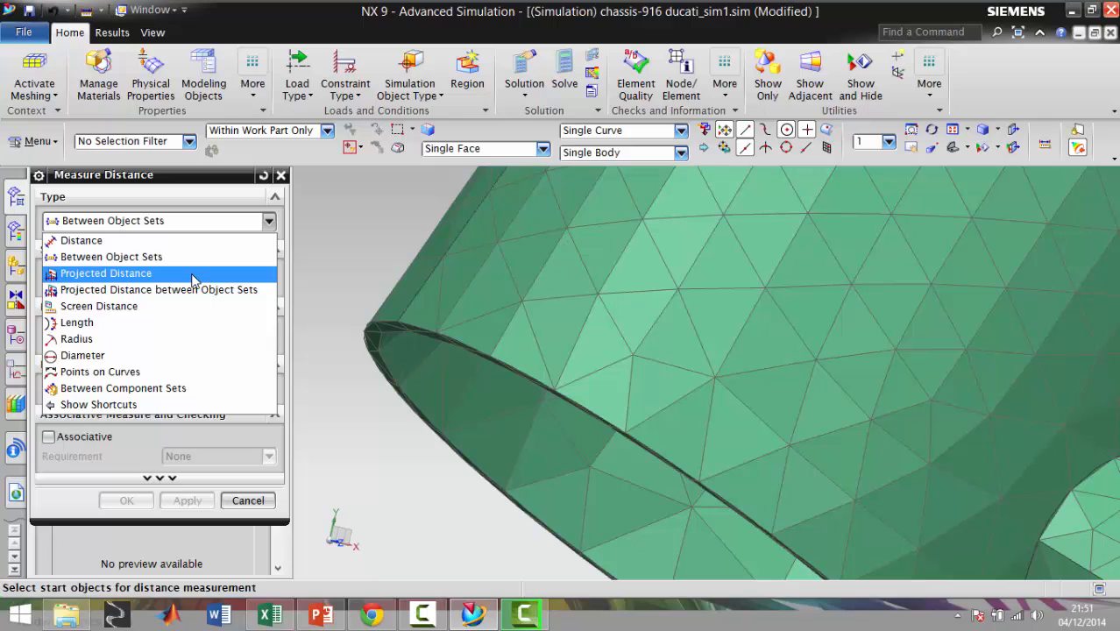
click(197, 290)
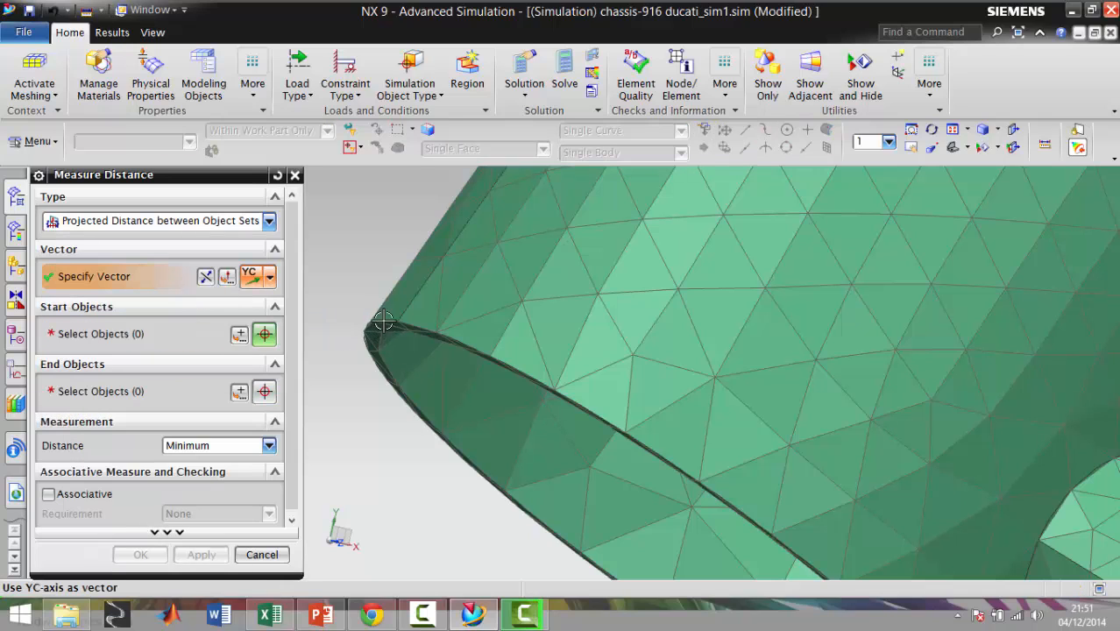
Measure the straight-line distance from the head tube's lower rim to its upper rim along the front side, and close the measurement
click(268, 221)
click(171, 245)
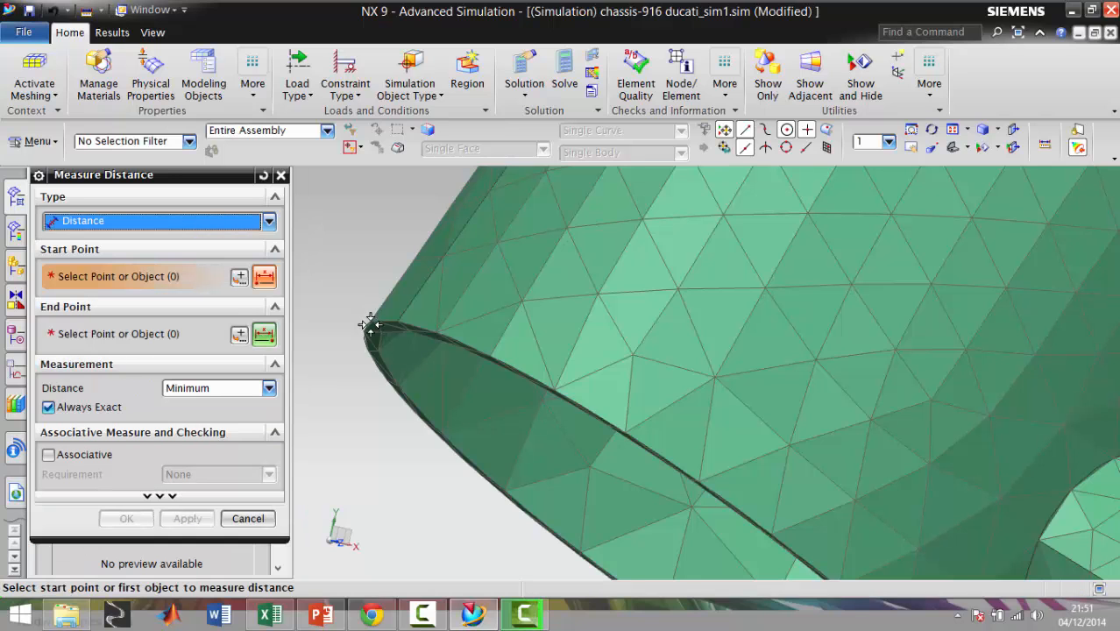
click(369, 324)
scroll(589, 303, down, 3)
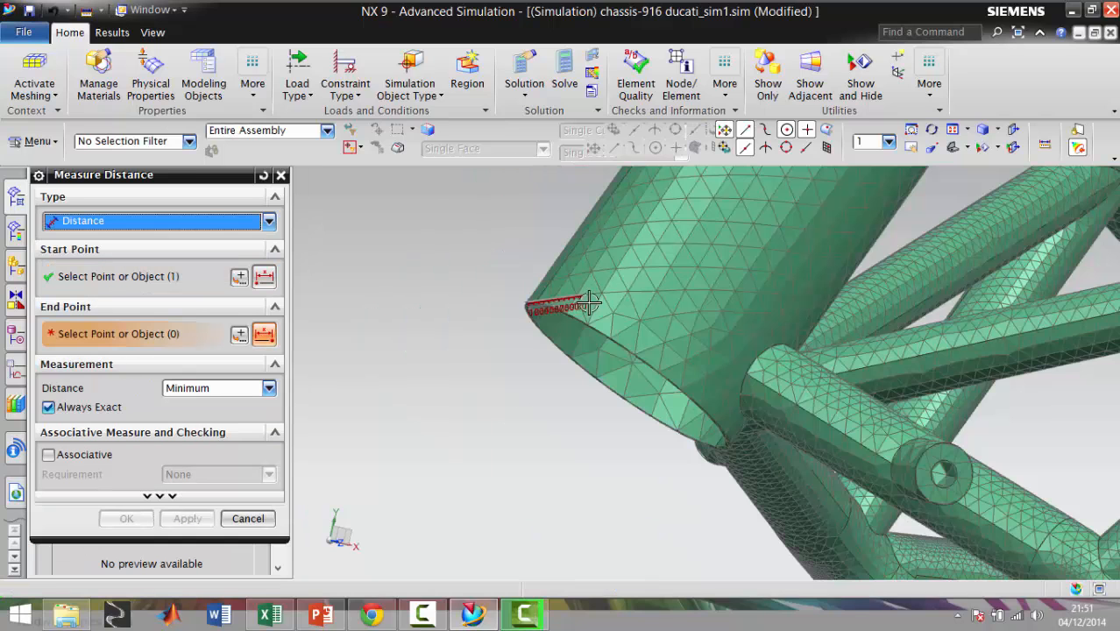
scroll(712, 249, down, 6)
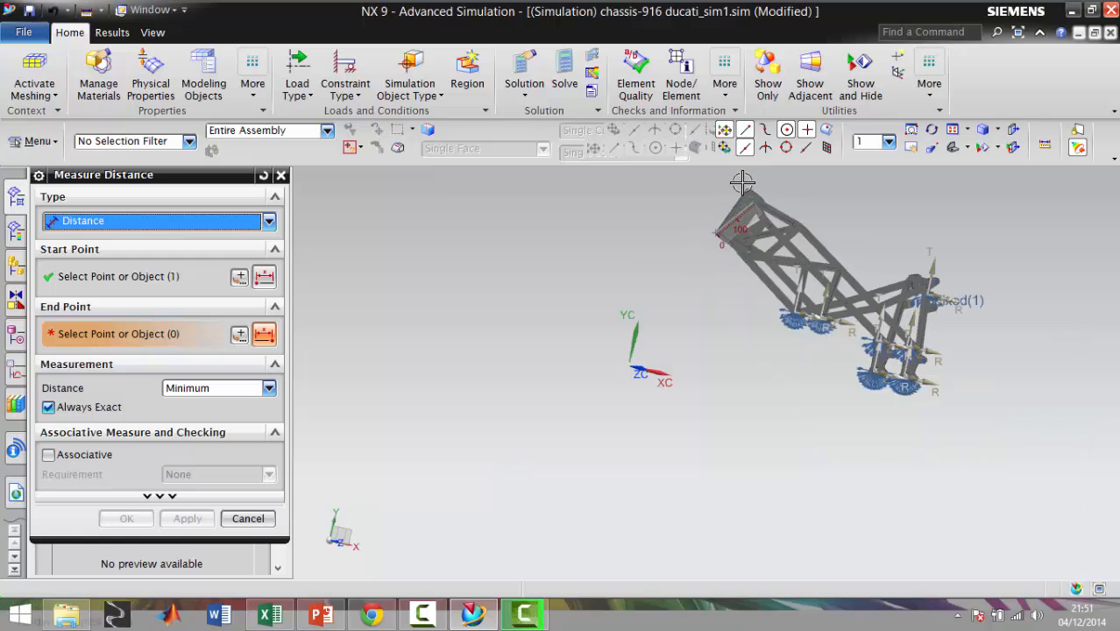
scroll(736, 189, up, 6)
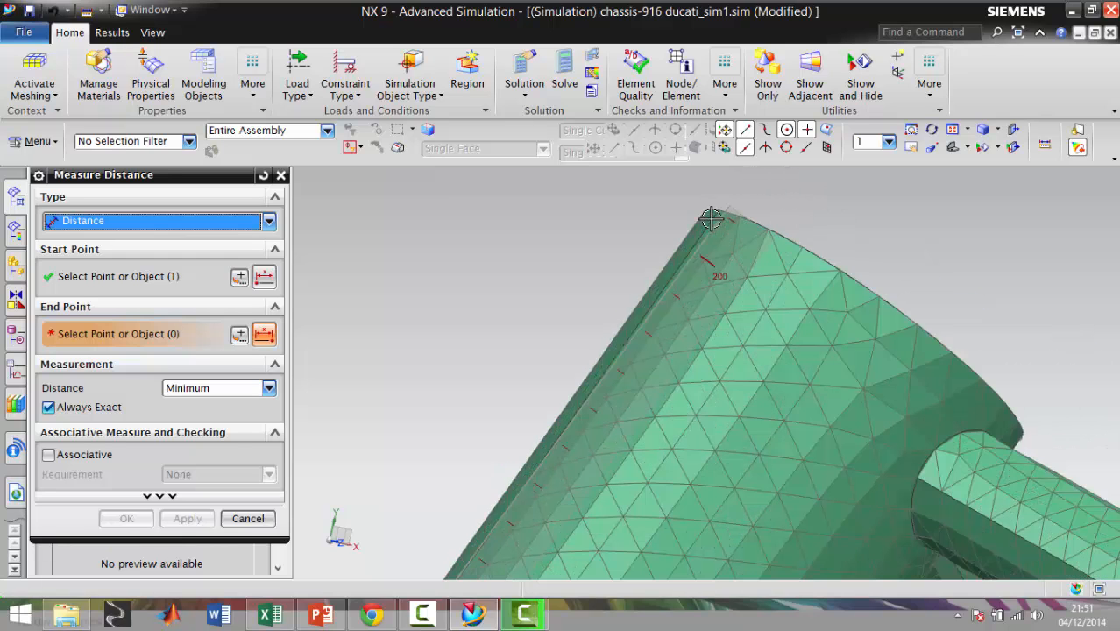
scroll(709, 215, up, 1)
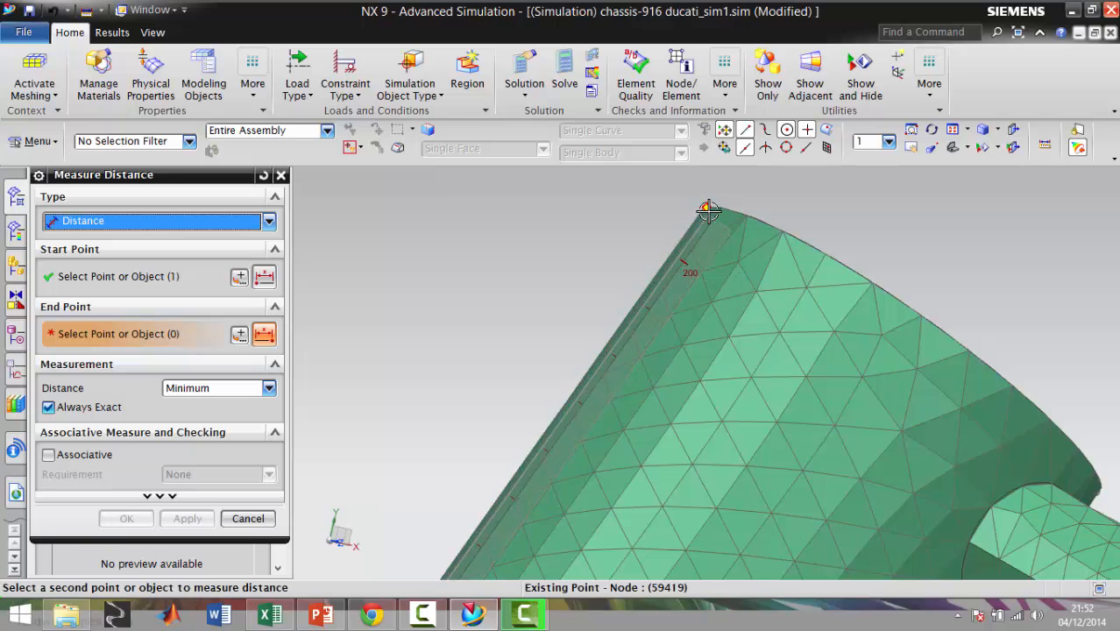
click(706, 212)
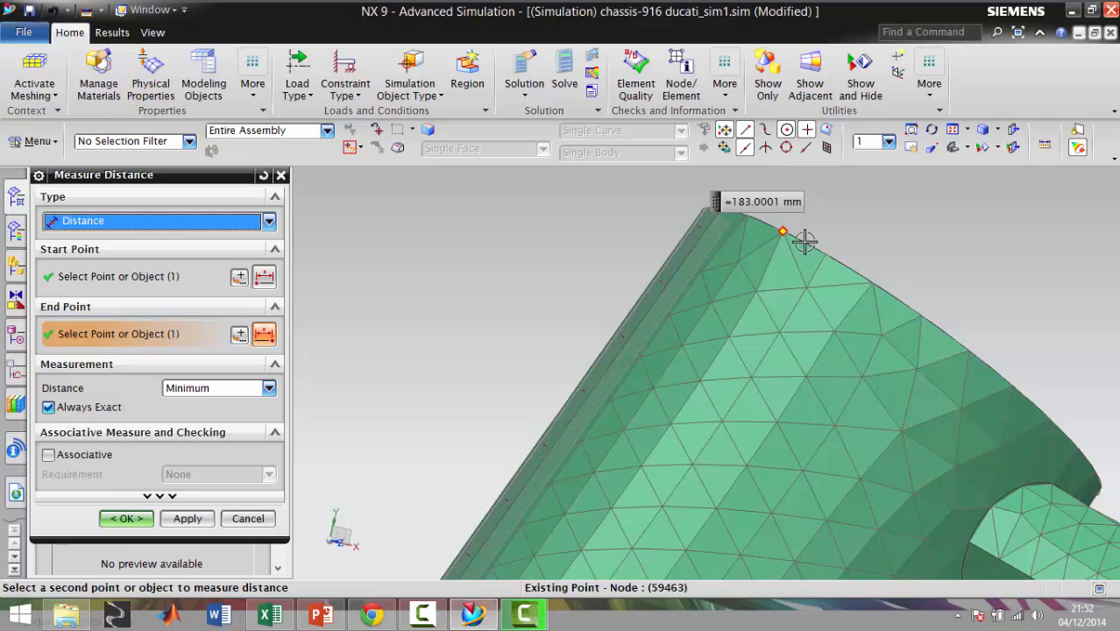
scroll(804, 237, down, 2)
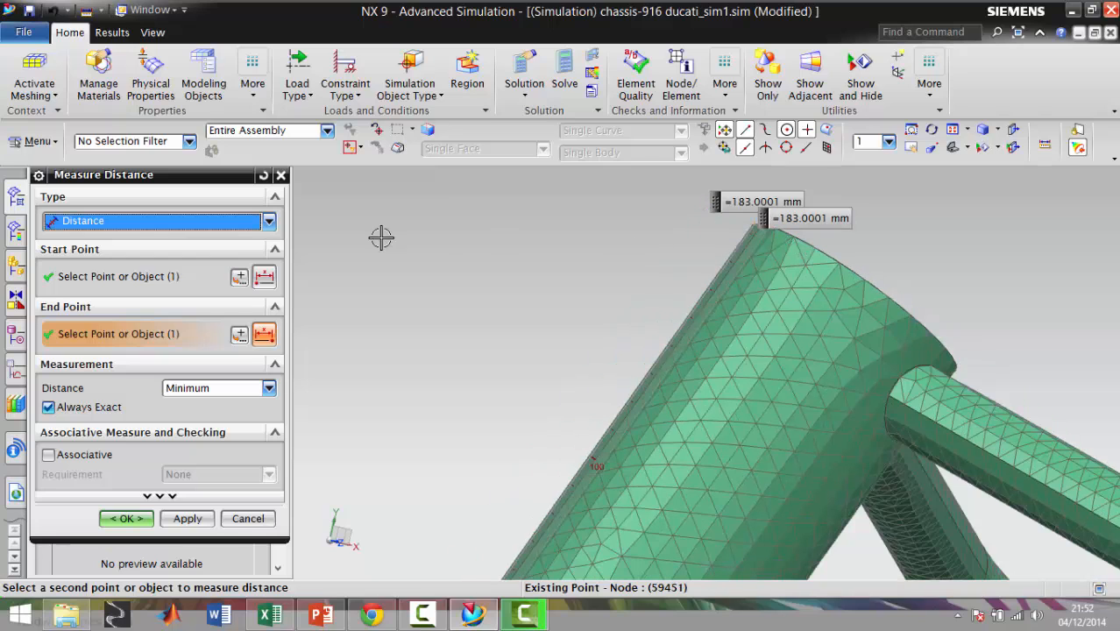
click(281, 176)
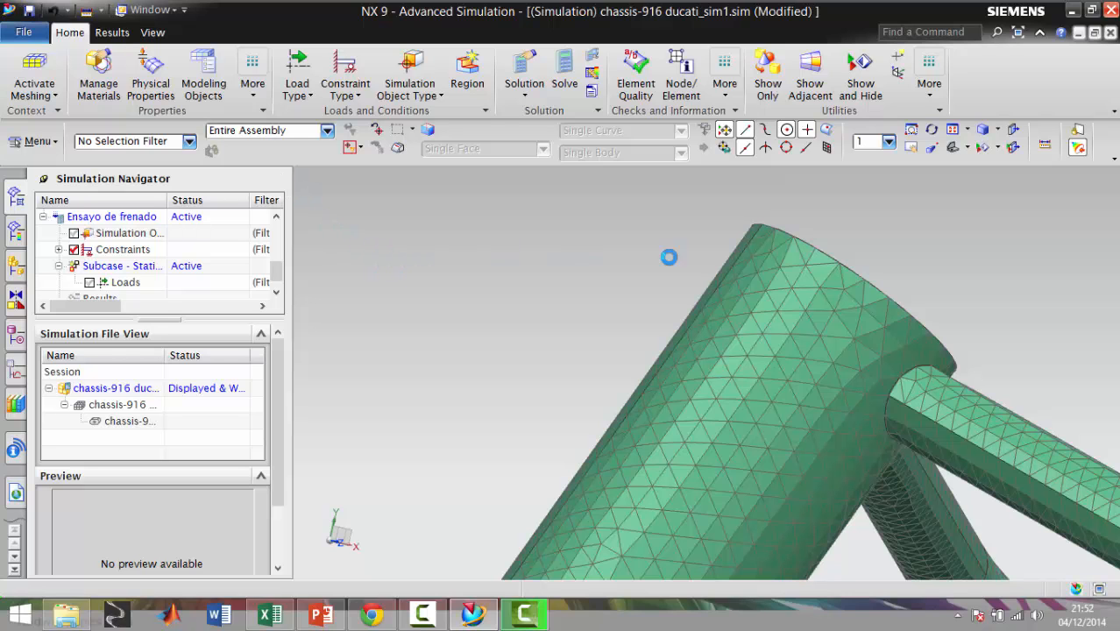
Start a magnitude-and-direction force load and define its vector from the upper rim's arc center to the existing node 59434 on the rim
middle_drag(873, 229, 795, 183)
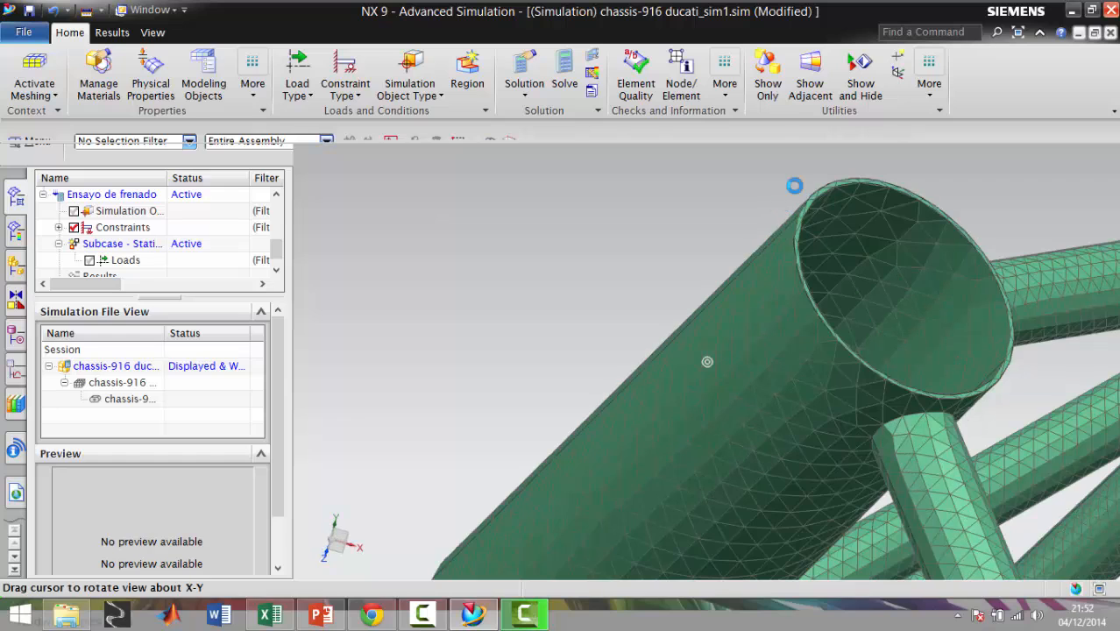
click(303, 91)
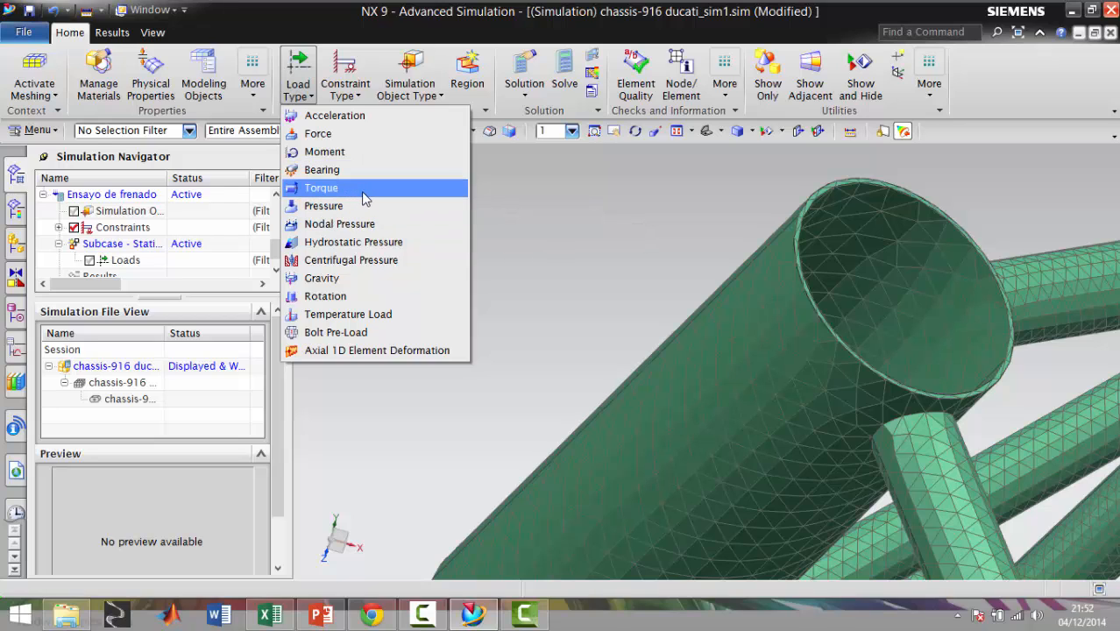
click(345, 135)
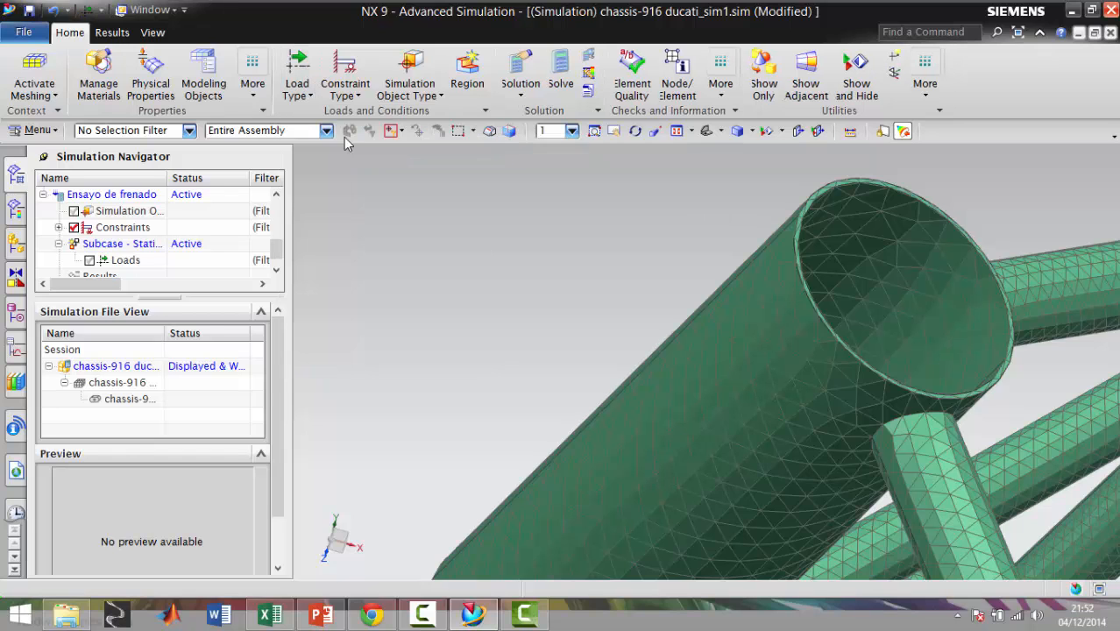
scroll(823, 195, down, 5)
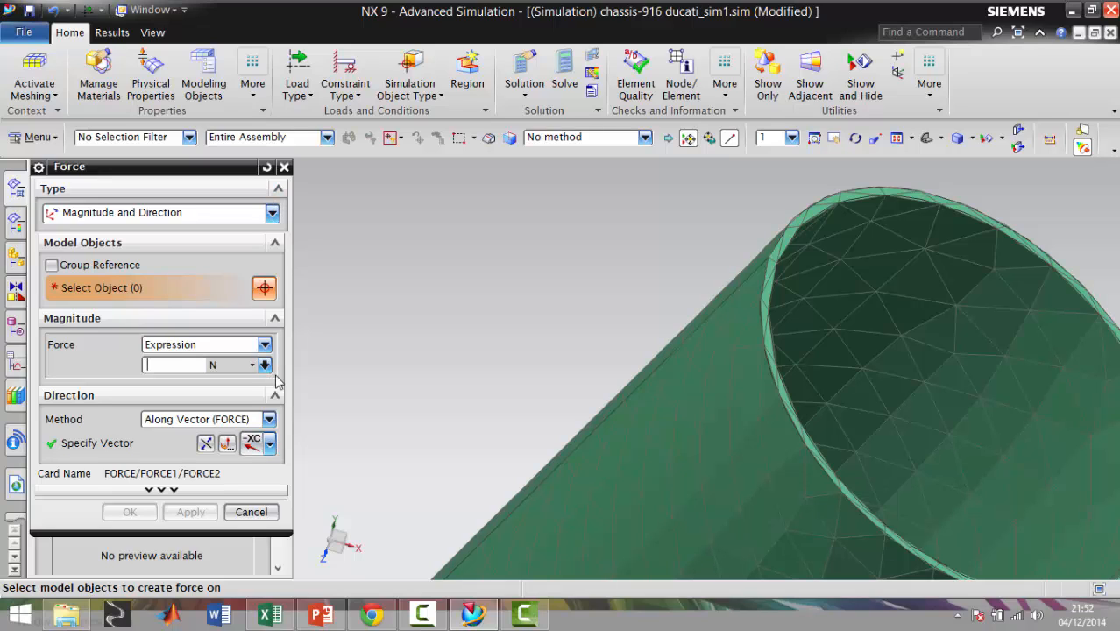
click(269, 445)
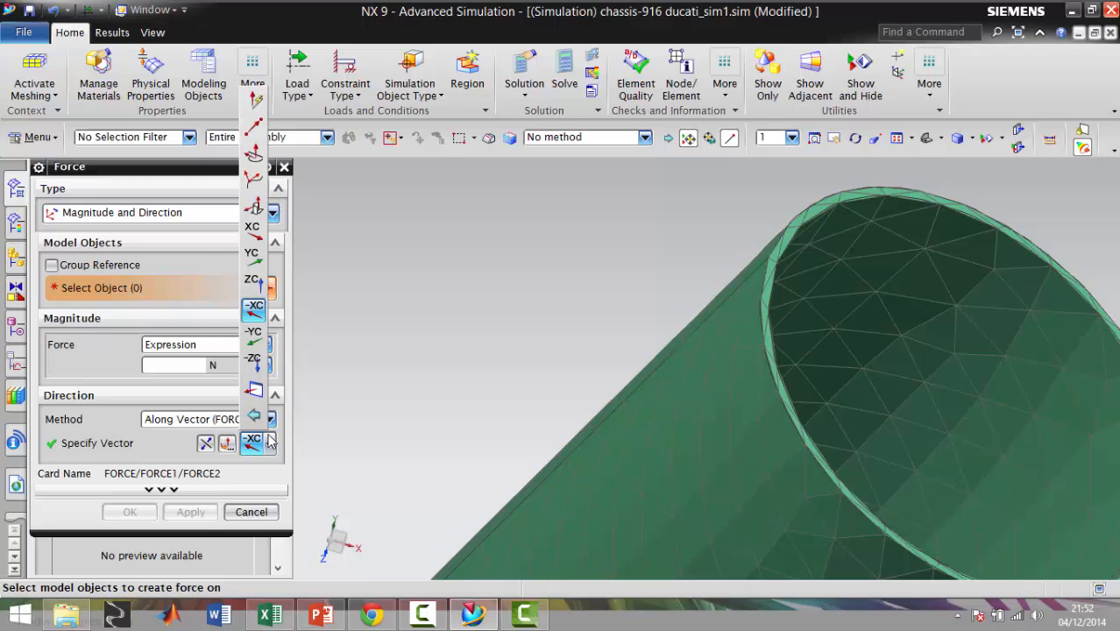
click(253, 127)
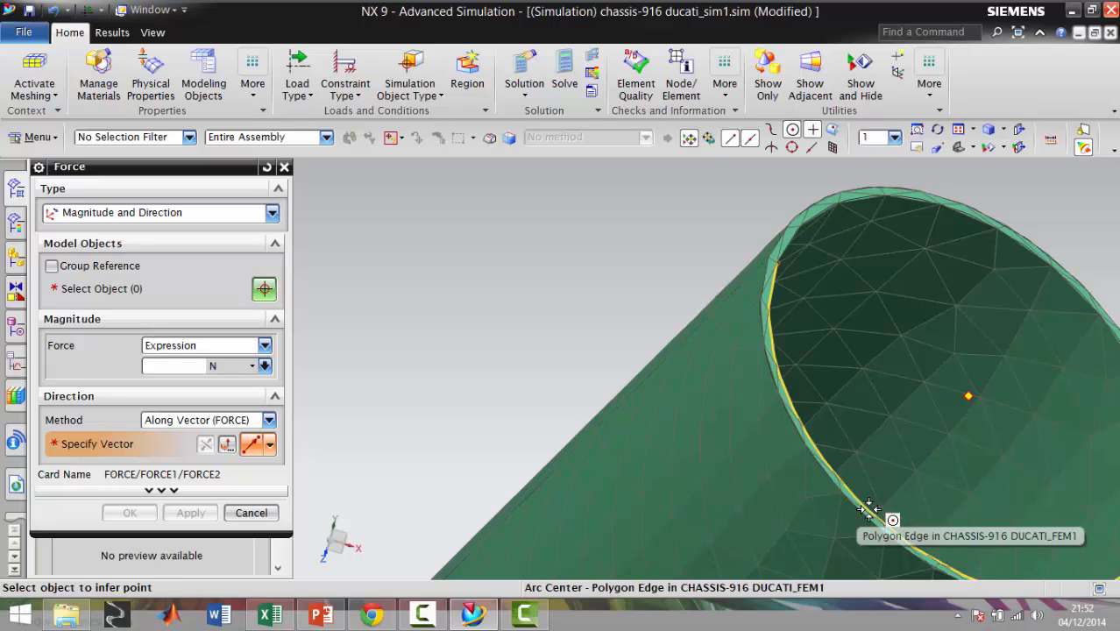
click(867, 509)
click(951, 507)
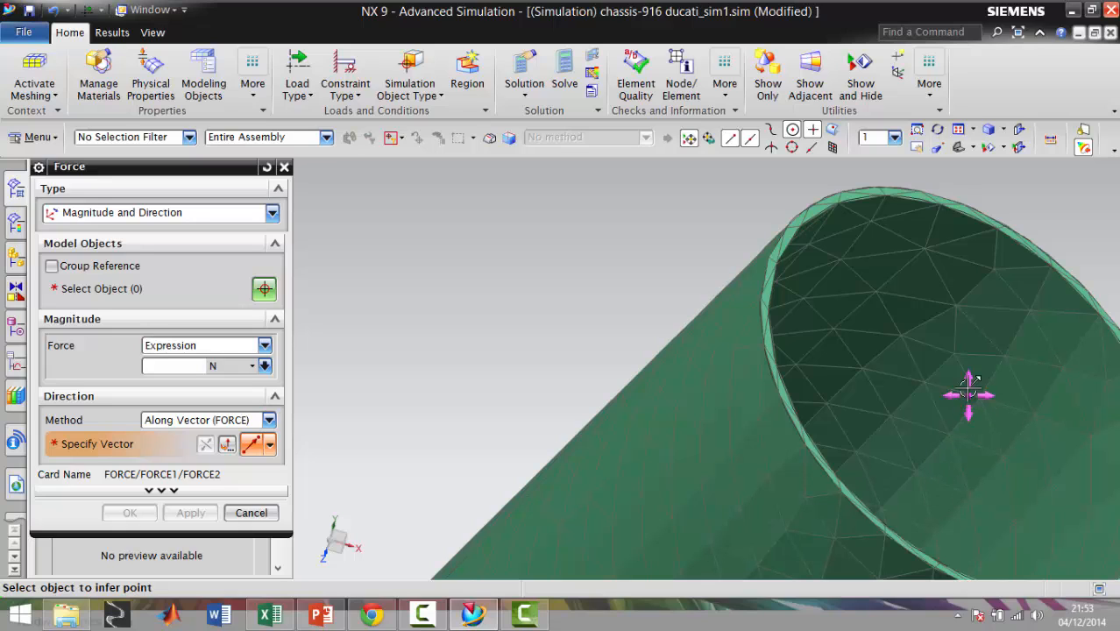
click(834, 198)
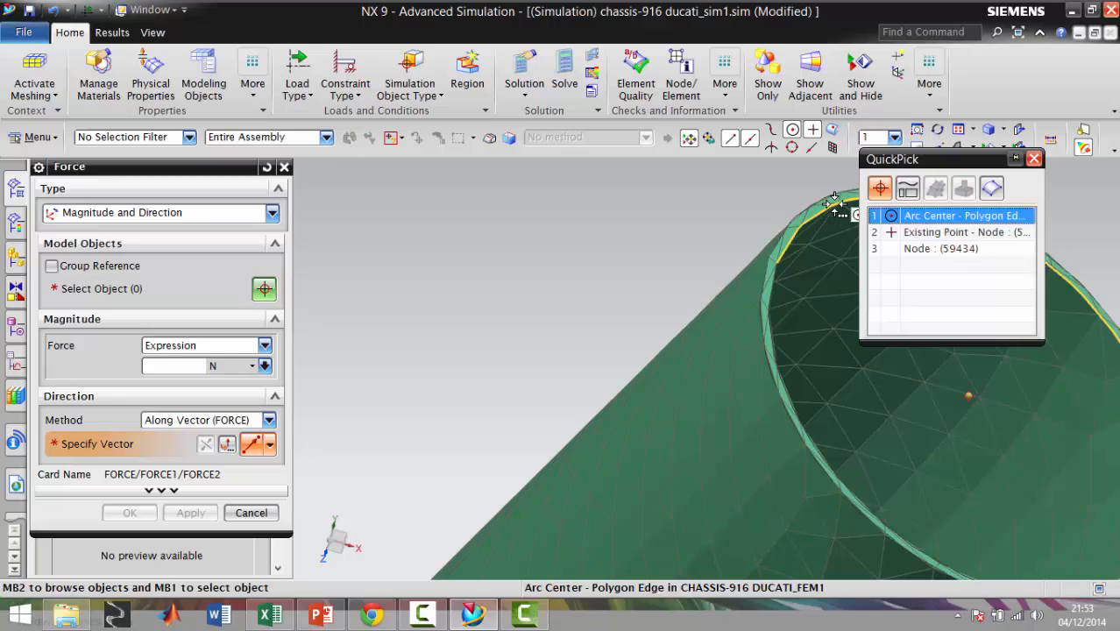
click(944, 233)
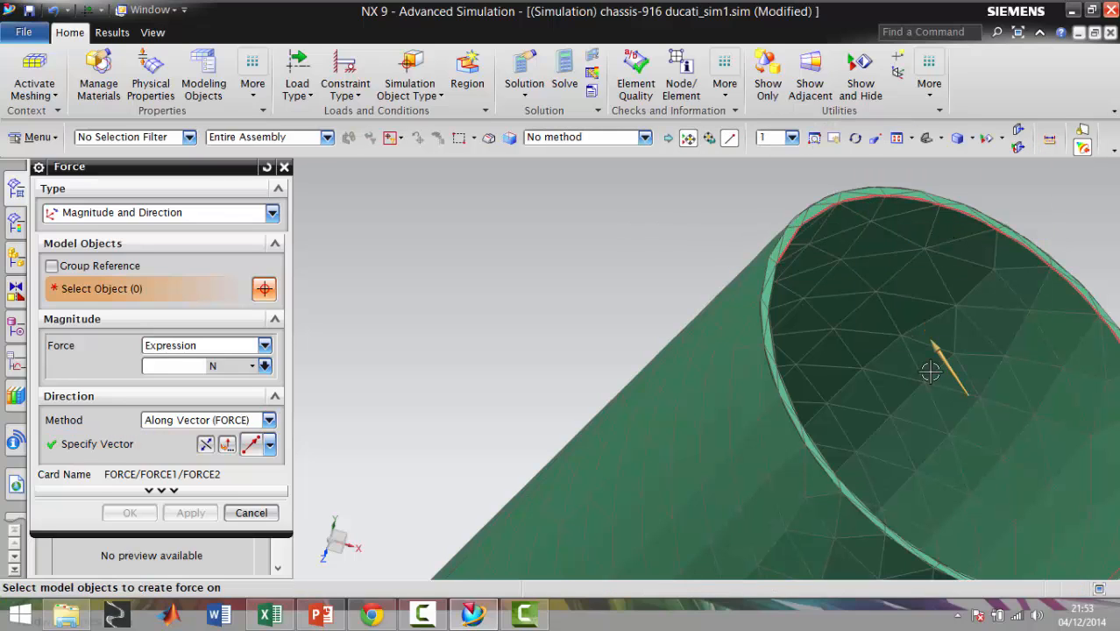
Enter the force magnitude in newtons as an expression dividing 1198.9 by the head tube's measured length in metres
scroll(843, 344, down, 2)
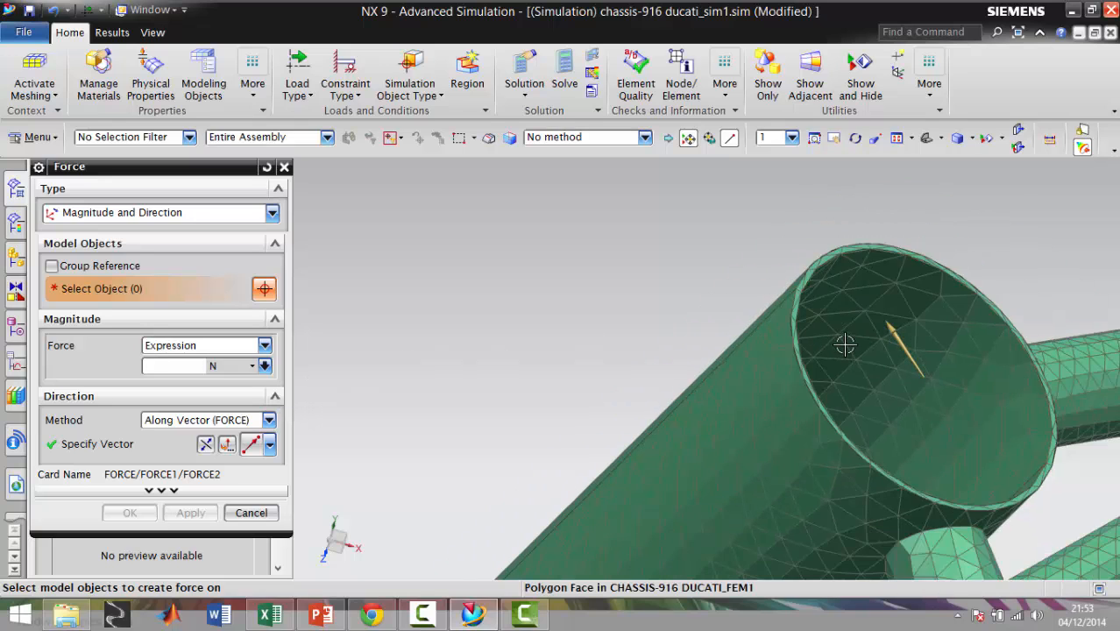
scroll(844, 344, down, 2)
scroll(850, 335, down, 2)
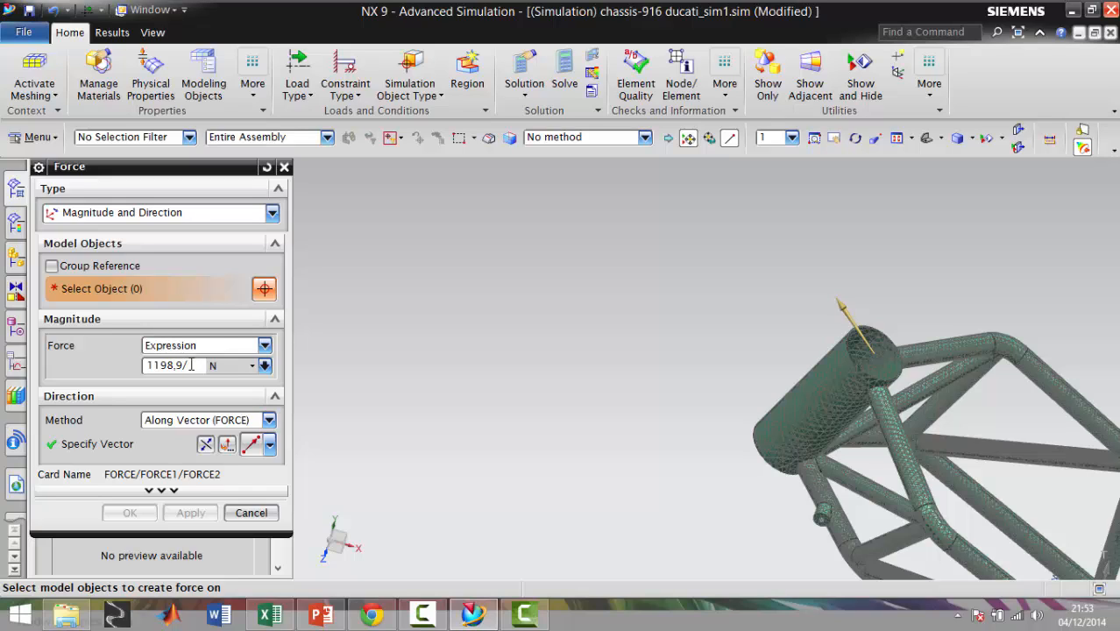
text(3)
text(0.1)
Try to evaluate the force magnitude expression with an equals sign in front of 1198.9, and return to editing it
triple_click(191, 364)
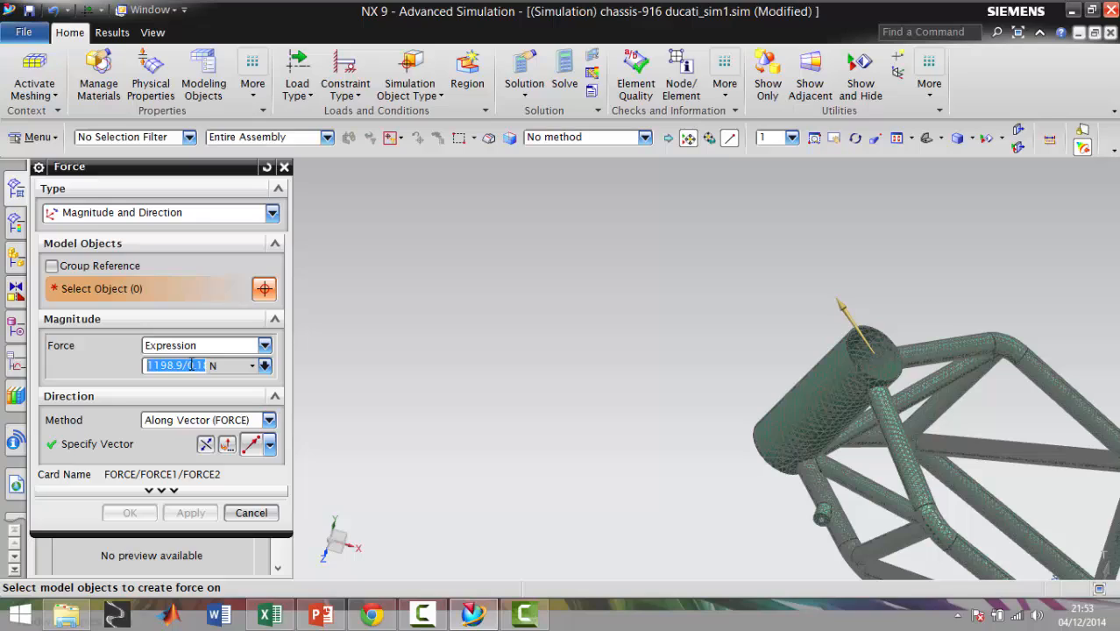
click(157, 368)
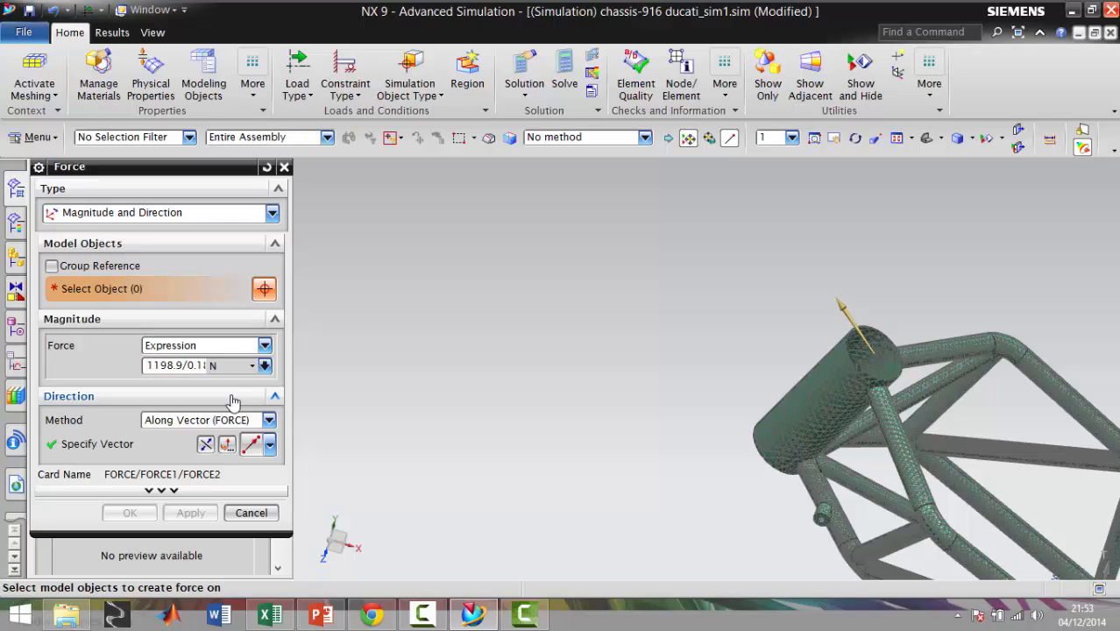
text(=)
key(Return)
key(Return)
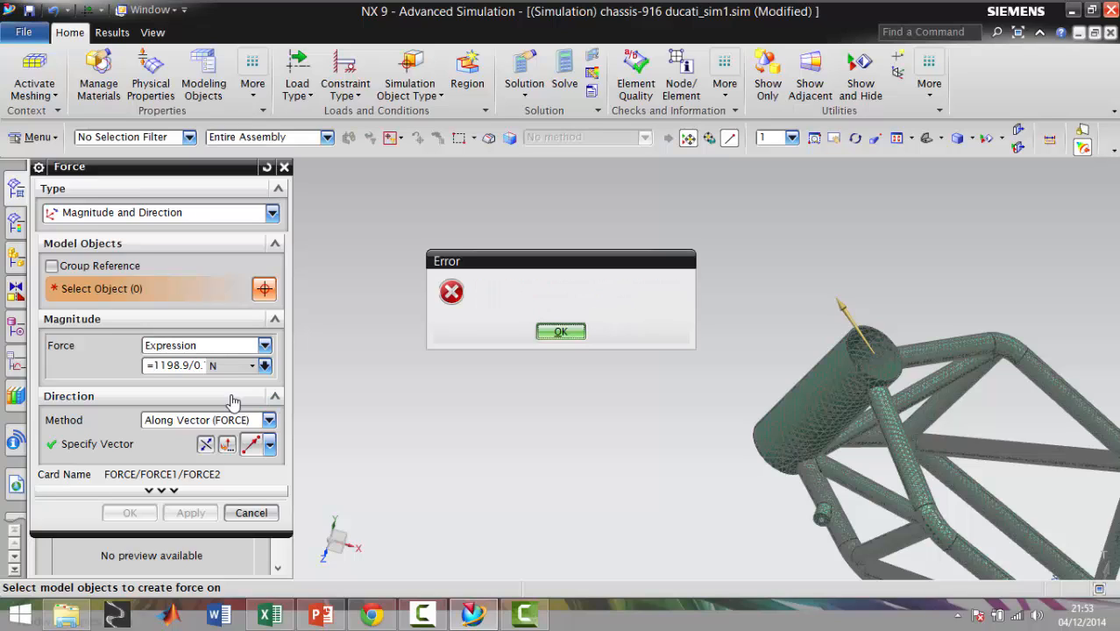
click(194, 364)
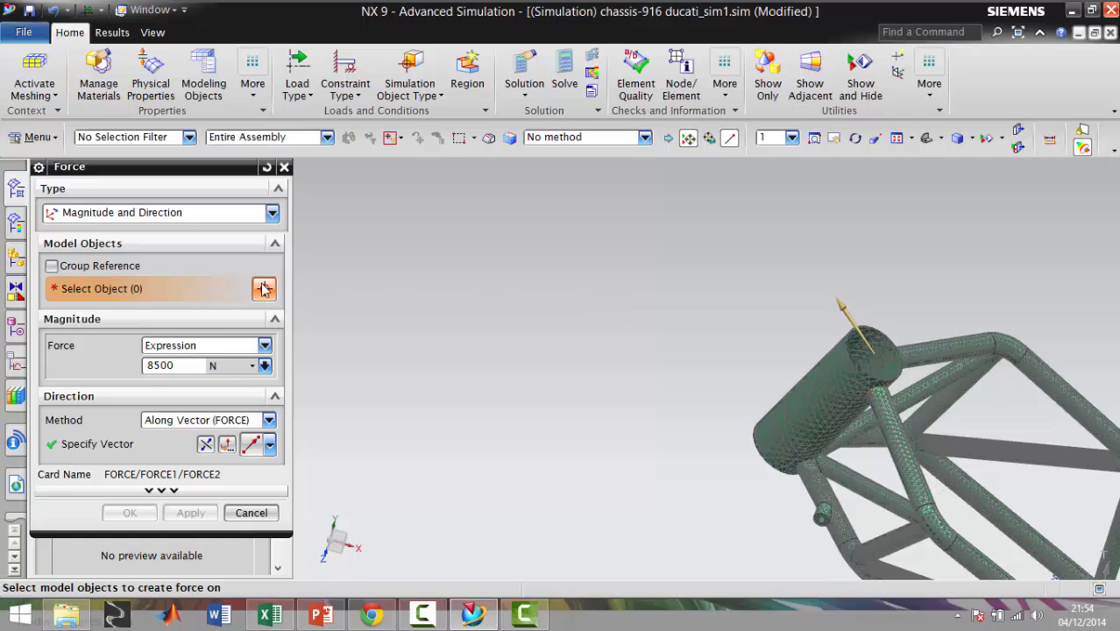
Apply the 8500 N force to the polygon face of the head tube's upper rim
scroll(884, 301, up, 5)
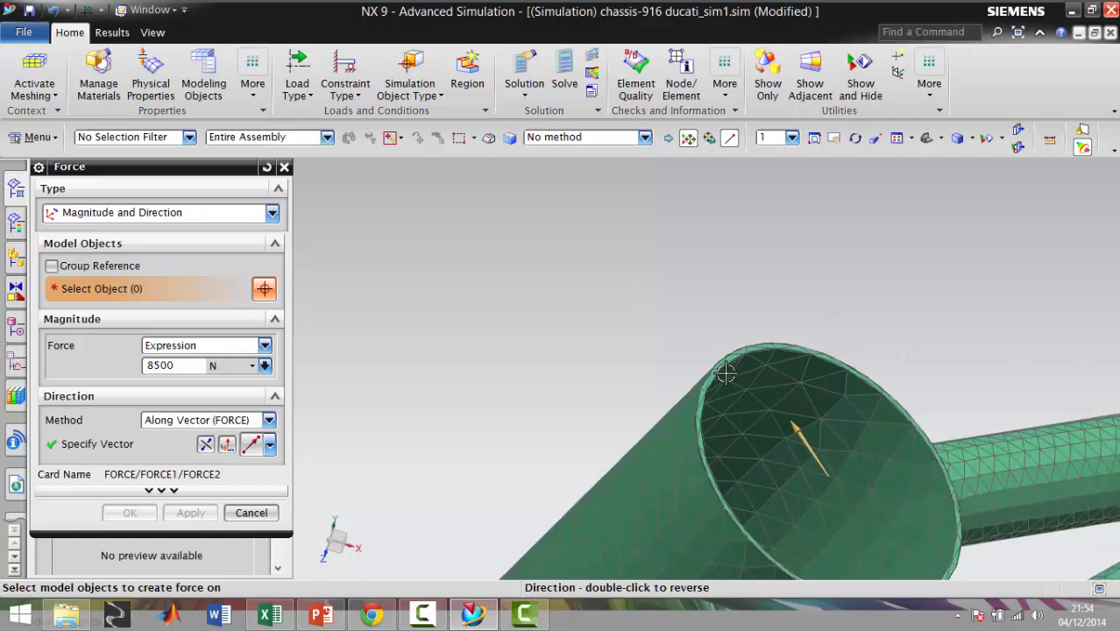
click(723, 364)
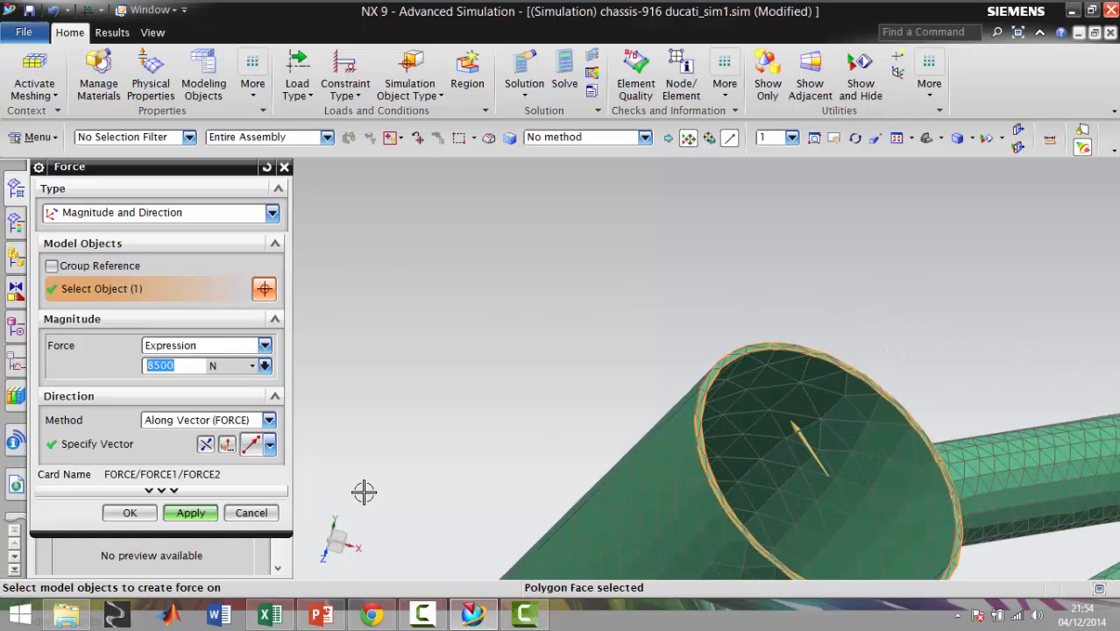
click(189, 512)
Examine the upper rim's force arrows and the chassis constraints from several sides and in standard views, and close the force command
scroll(558, 445, down, 8)
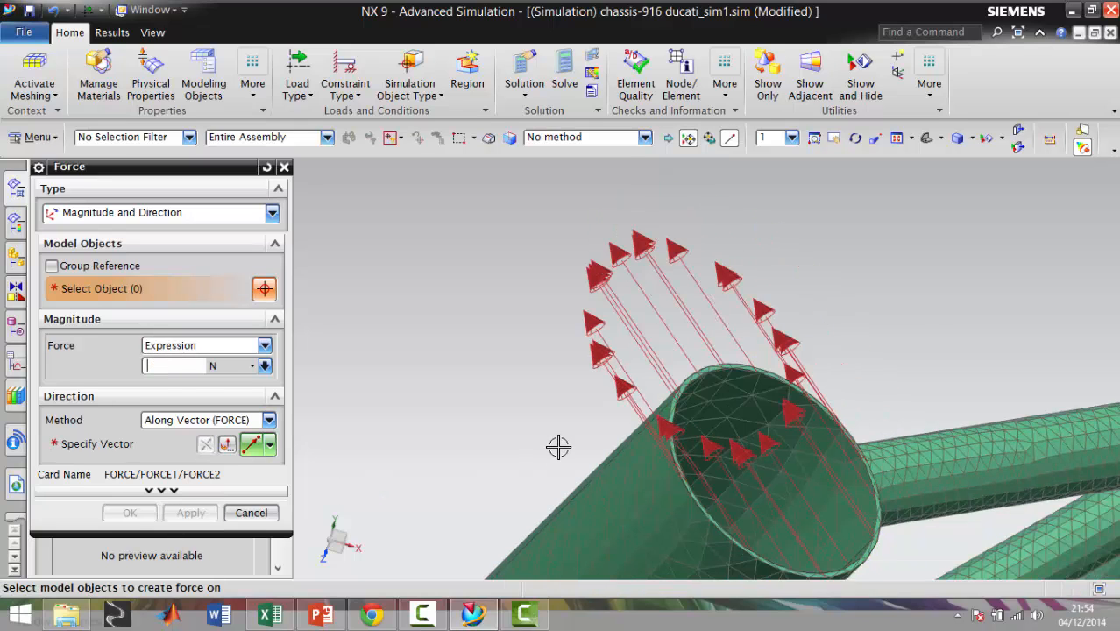
scroll(636, 480, down, 1)
scroll(587, 520, up, 4)
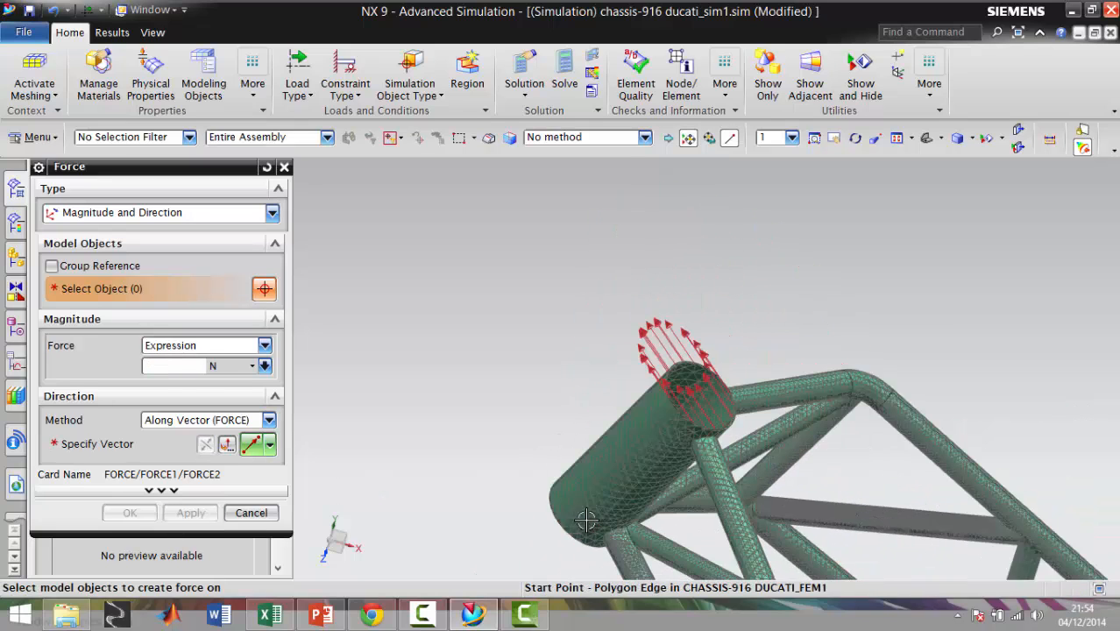
mouse_move(544, 542)
middle_down()
mouse_move(613, 517)
mouse_move(652, 457)
mouse_move(644, 441)
mouse_move(653, 451)
middle_up()
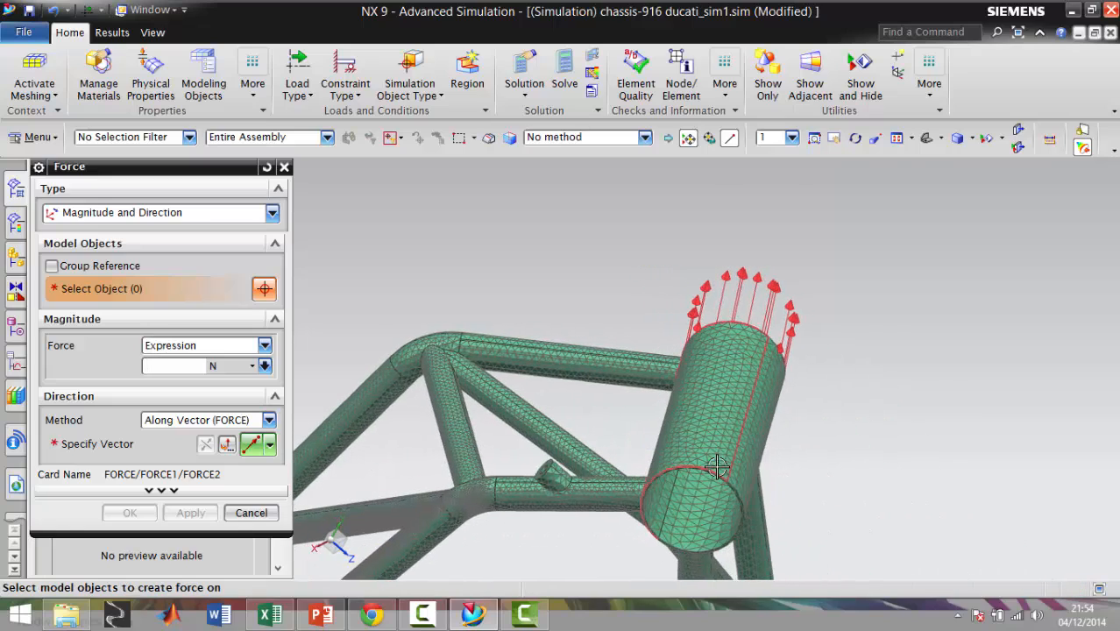
scroll(689, 478, up, 5)
scroll(690, 480, down, 5)
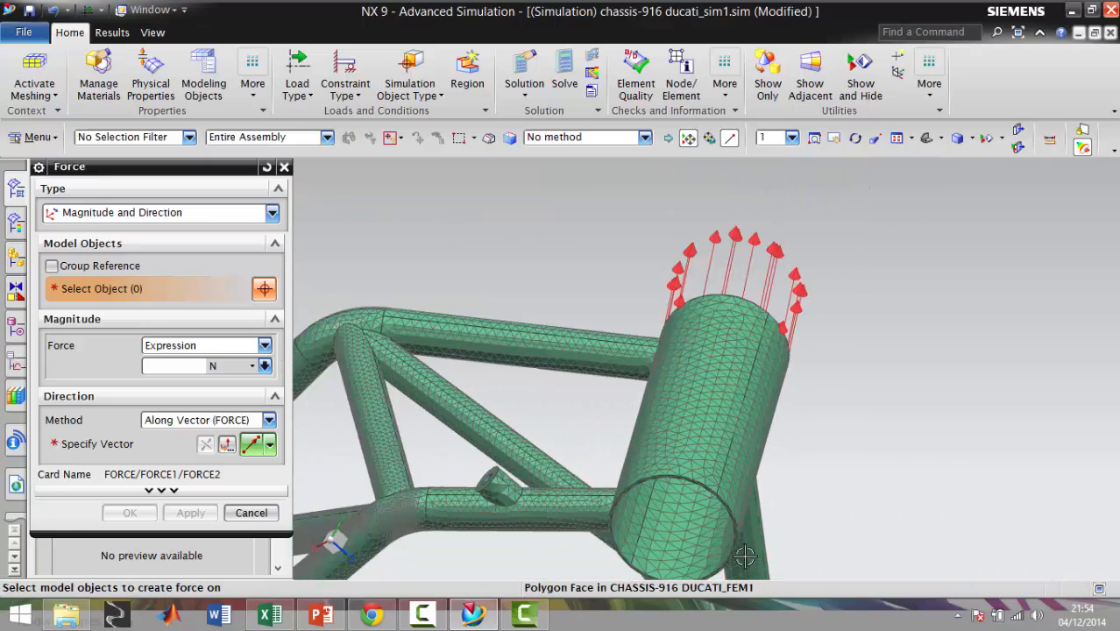
scroll(684, 508, up, 2)
scroll(684, 508, down, 6)
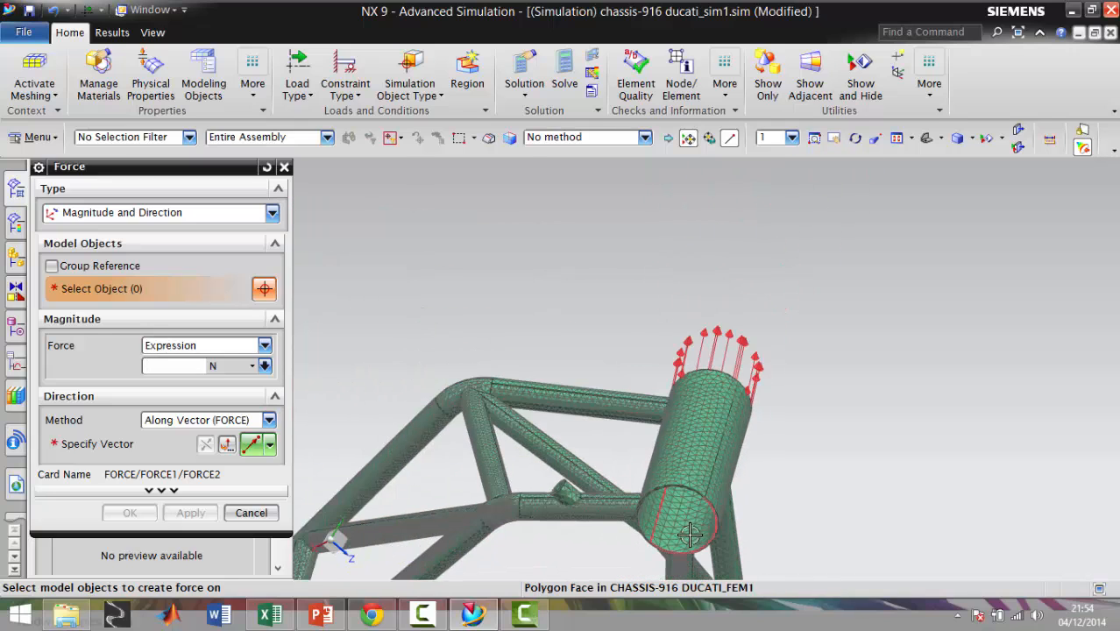
middle_drag(794, 454, 689, 466)
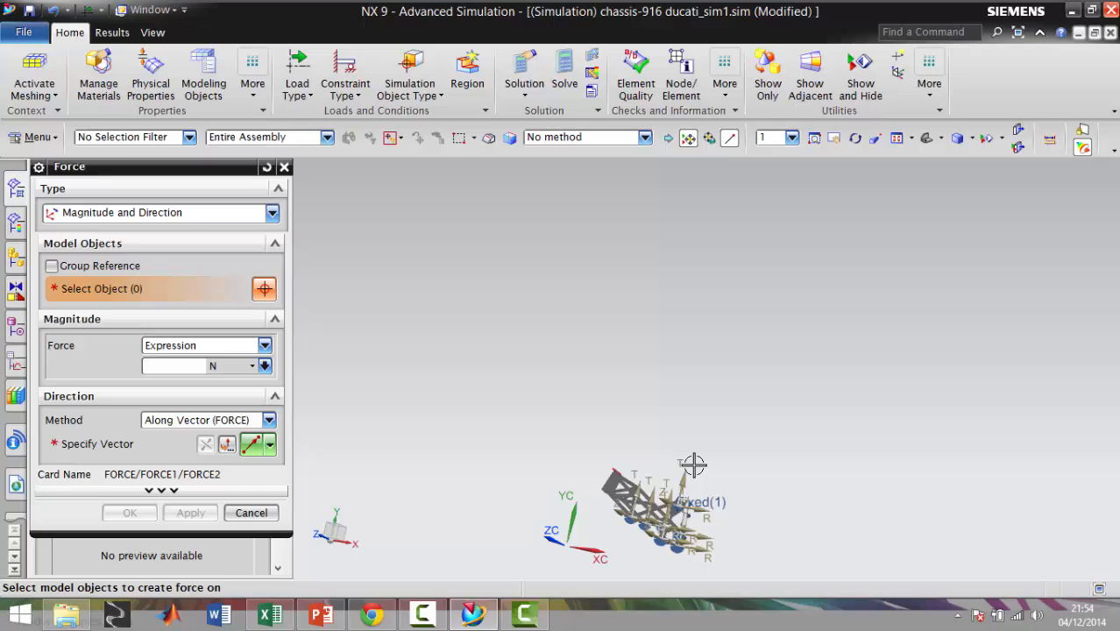
key(F8)
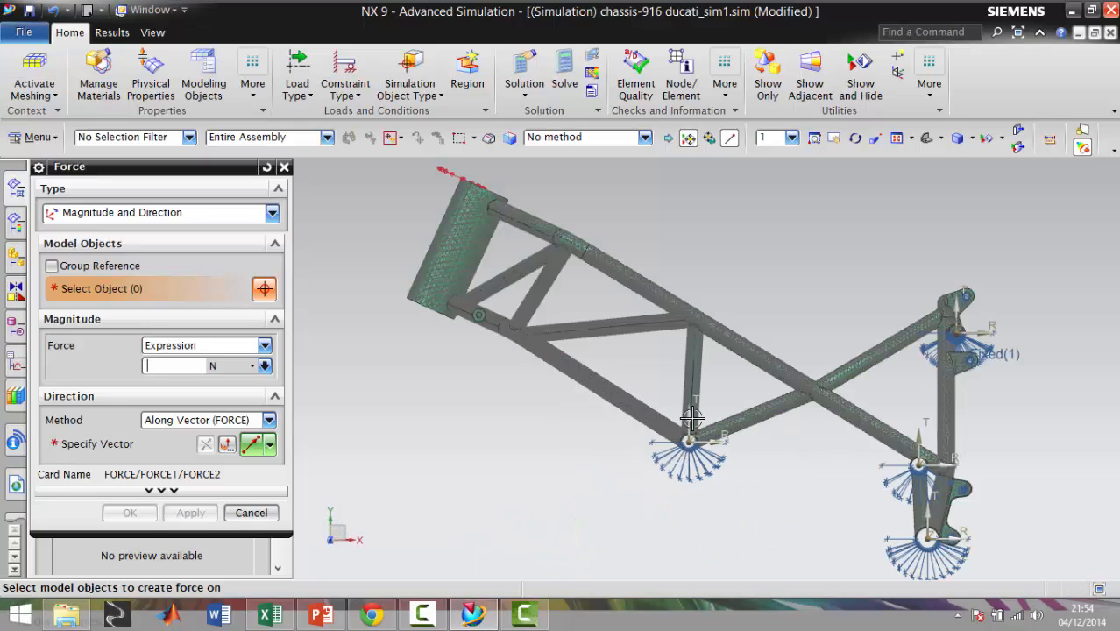
key(ctrl+alt+f)
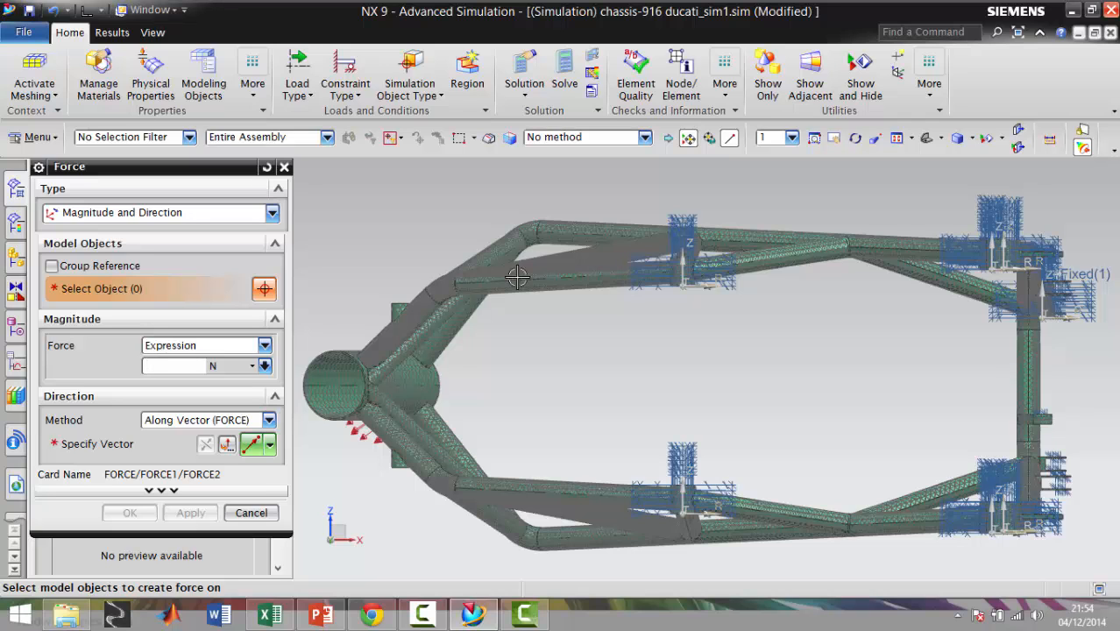
key(ctrl+alt+t)
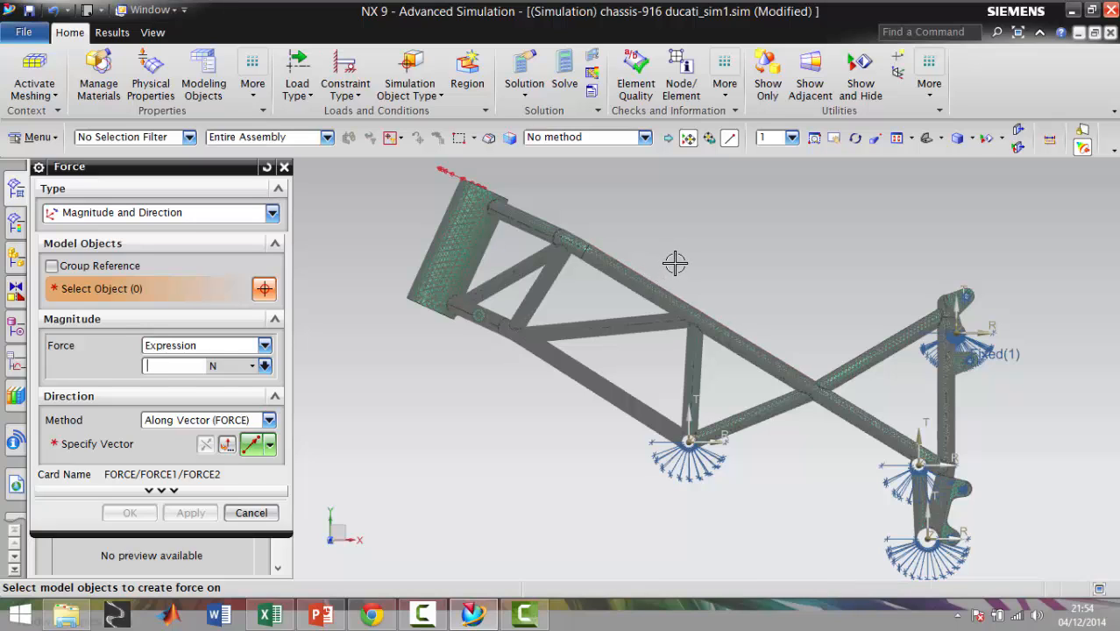
key(Escape)
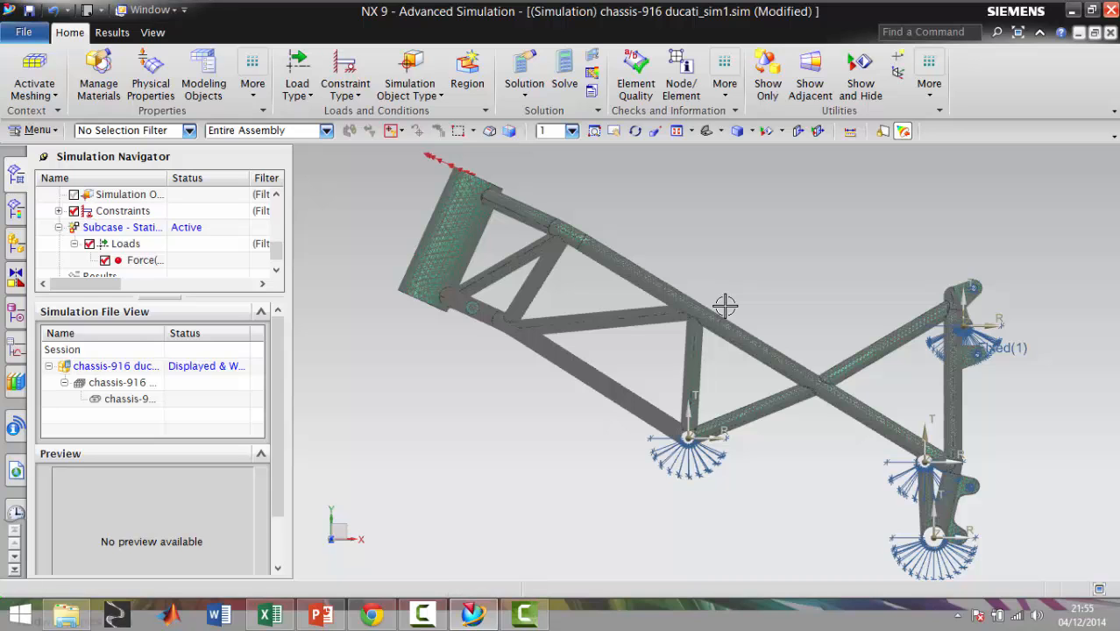
Start a magnitude-and-direction force load on the polygon face of the head tube's lower rim with a magnitude of 8500 N
key(ctrl+alt+f)
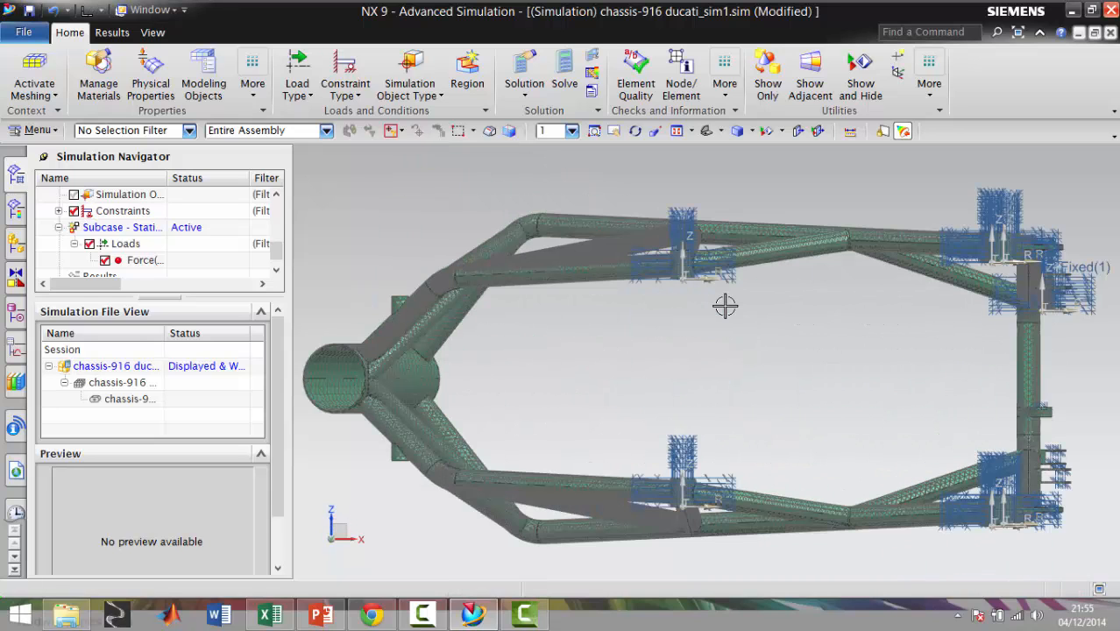
middle_drag(725, 305, 715, 220)
scroll(724, 198, down, 4)
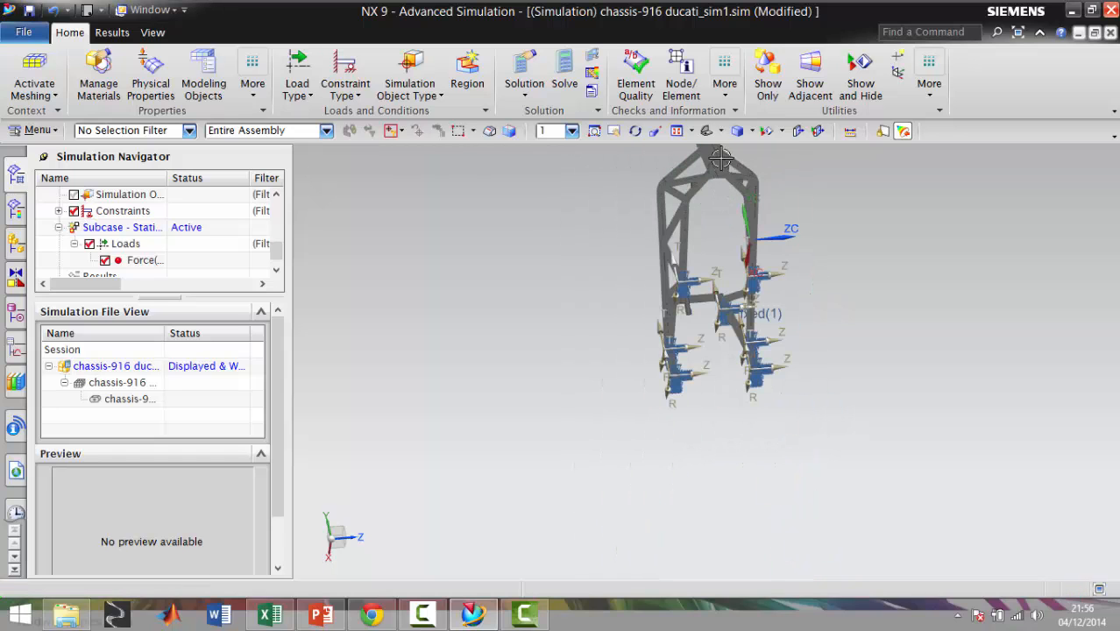
scroll(710, 201, up, 8)
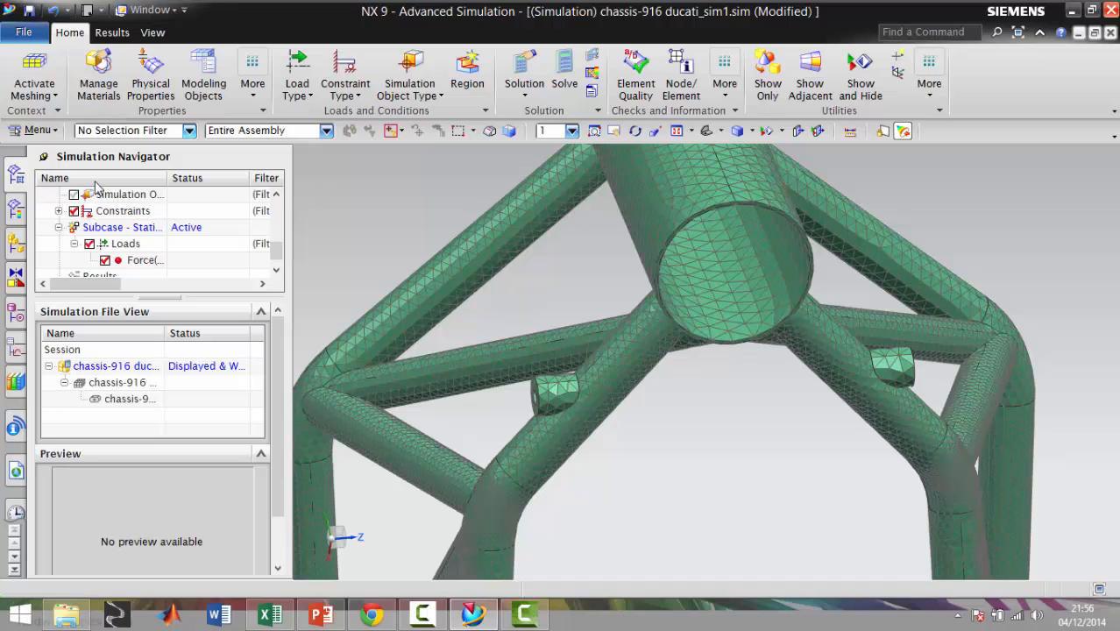
click(312, 62)
click(307, 135)
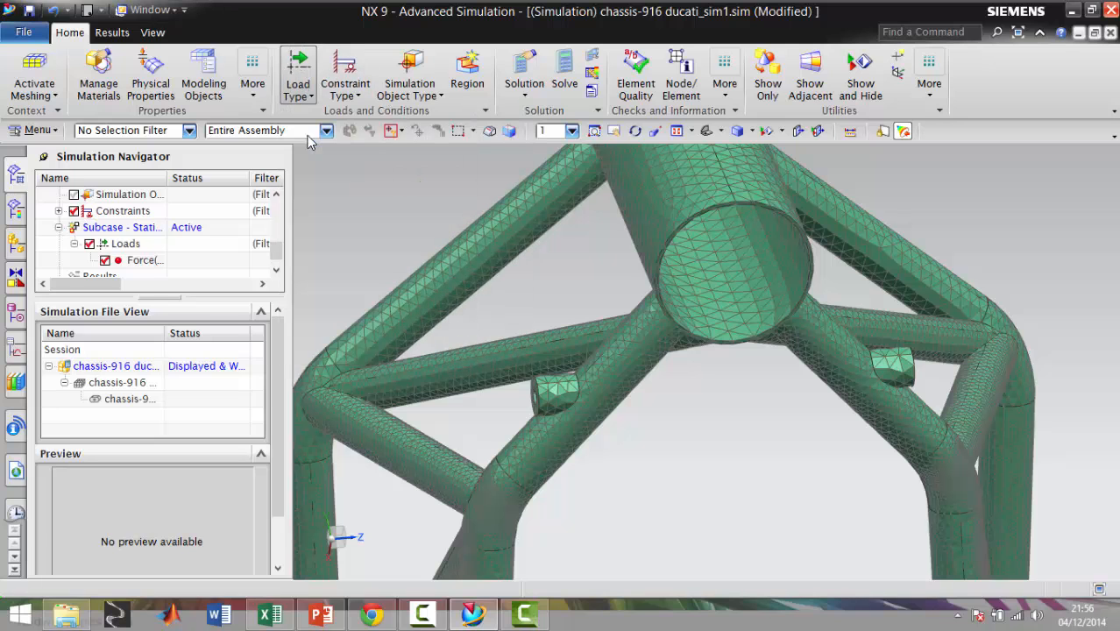
scroll(649, 230, up, 5)
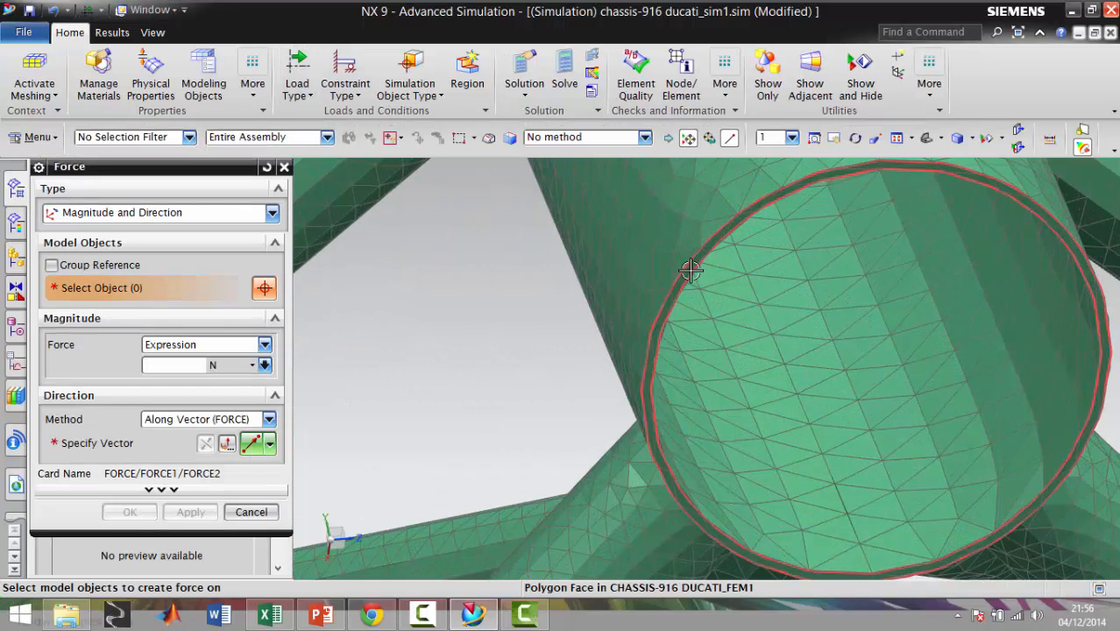
click(691, 270)
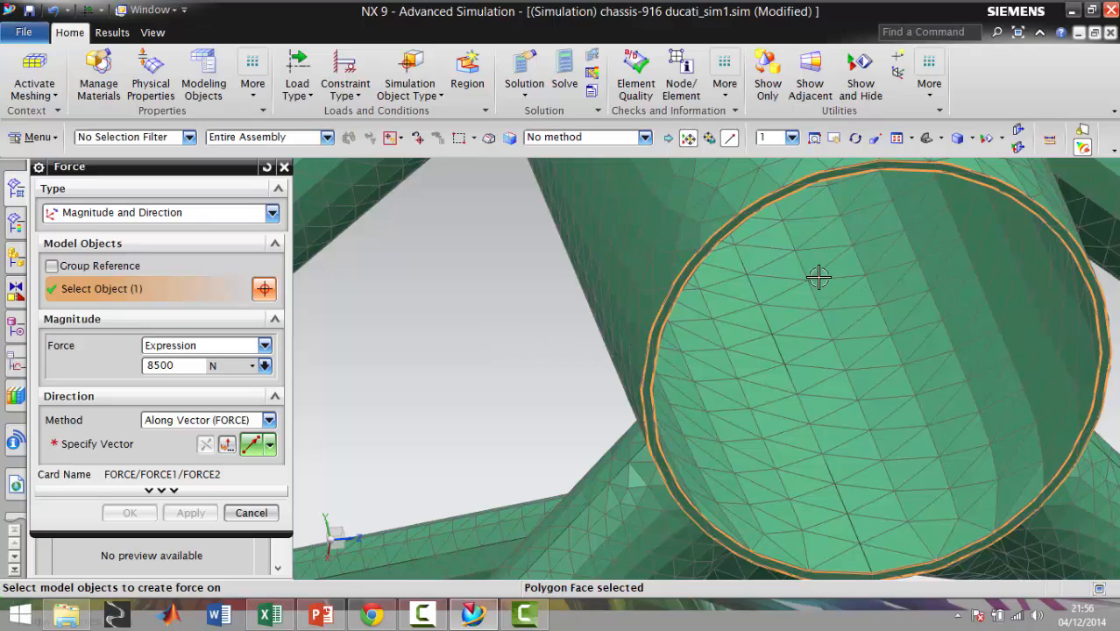
Define the force vector from the lower rim's arc center to the start point of its polygon edge at the rear, and create the load
click(252, 445)
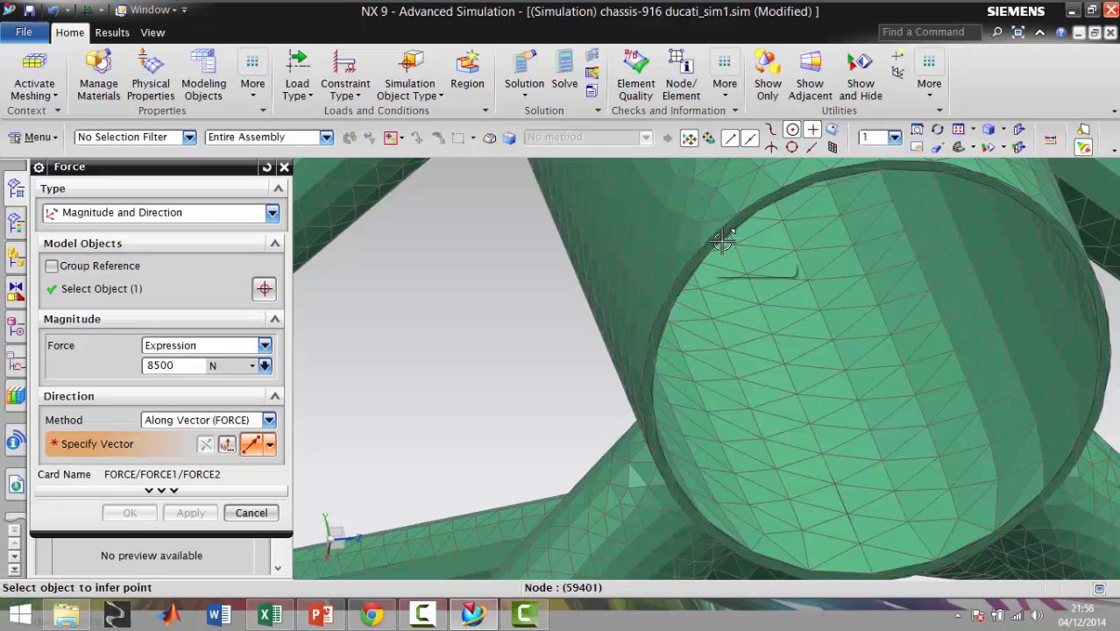
click(879, 370)
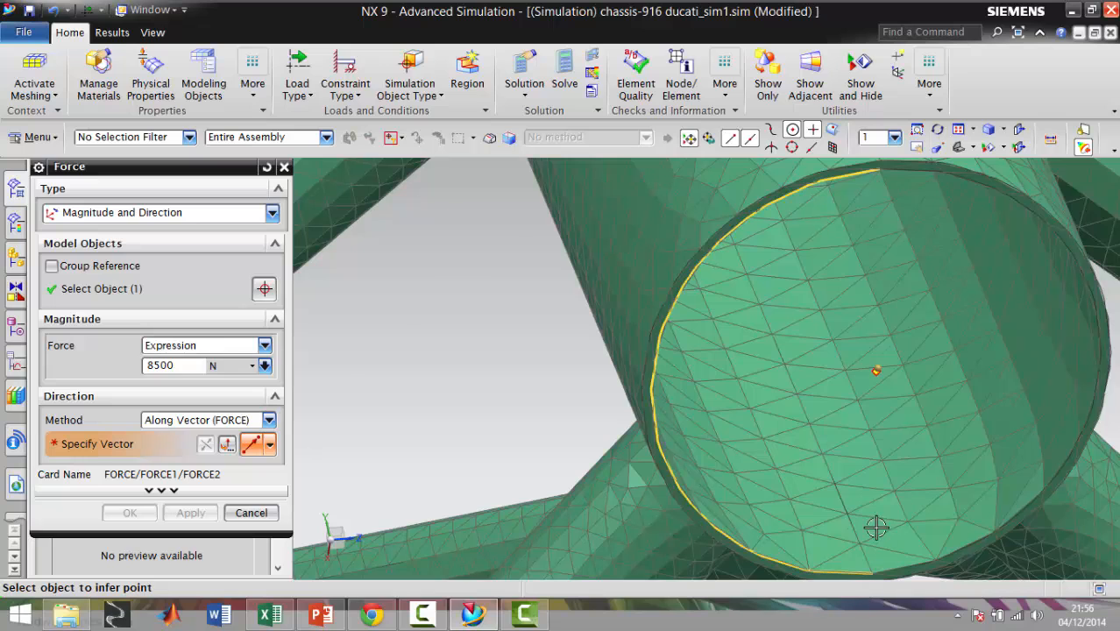
click(874, 571)
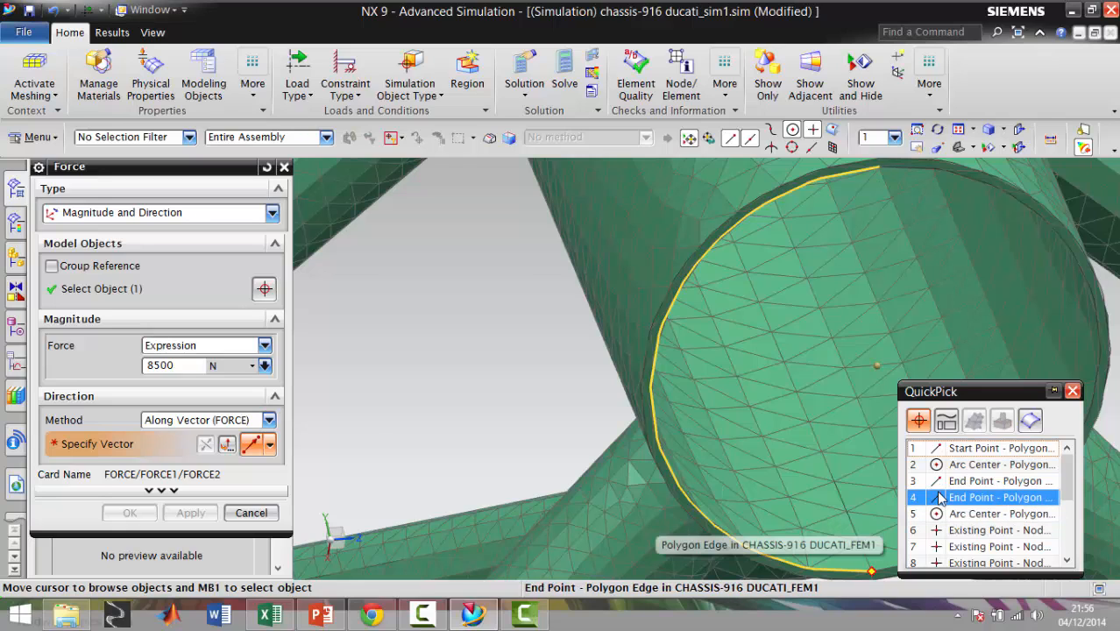
click(940, 449)
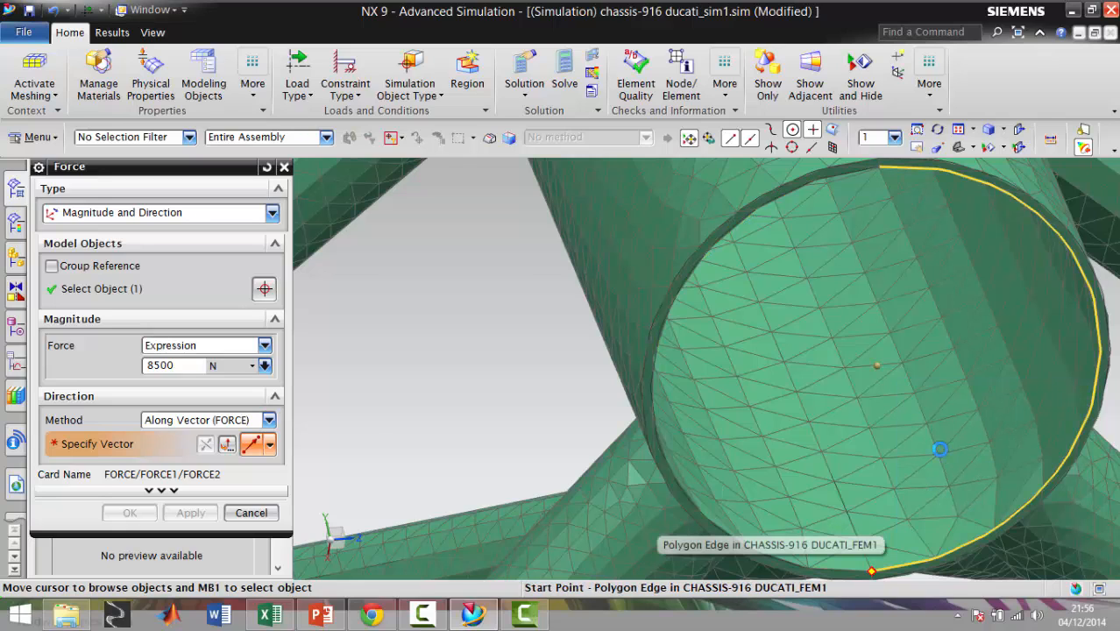
scroll(933, 429, up, 5)
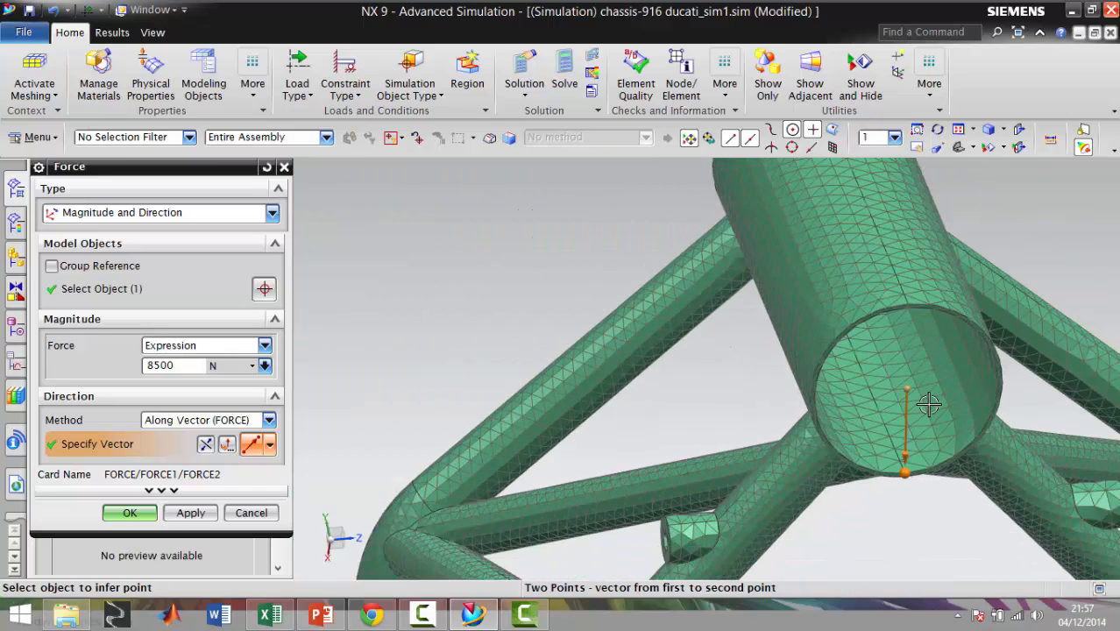
scroll(944, 408, up, 3)
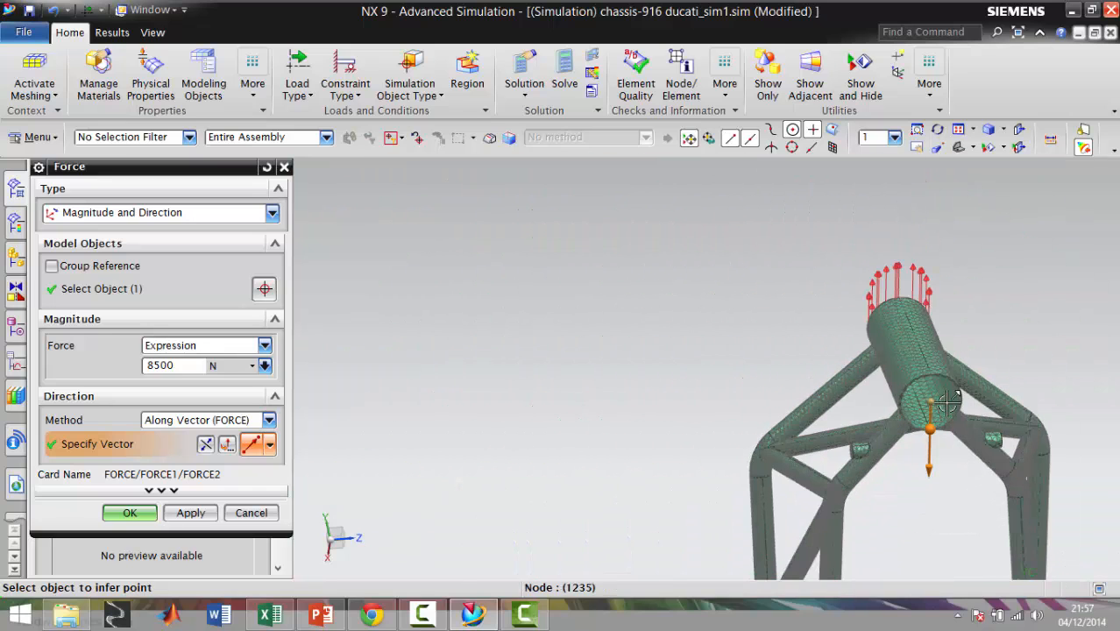
click(129, 513)
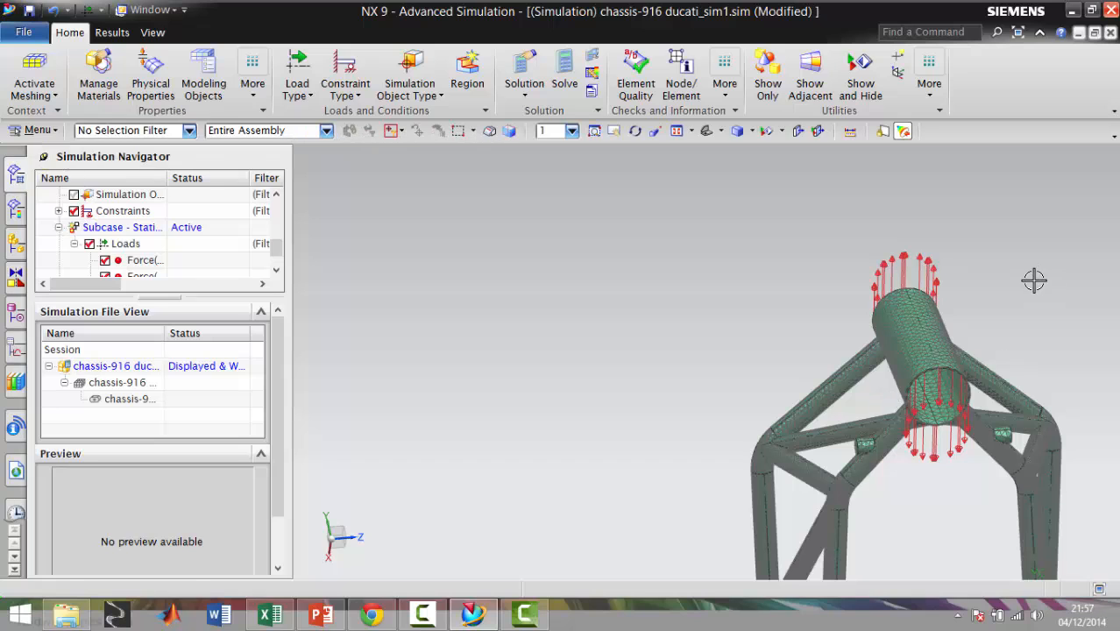
middle_drag(1024, 281, 920, 303)
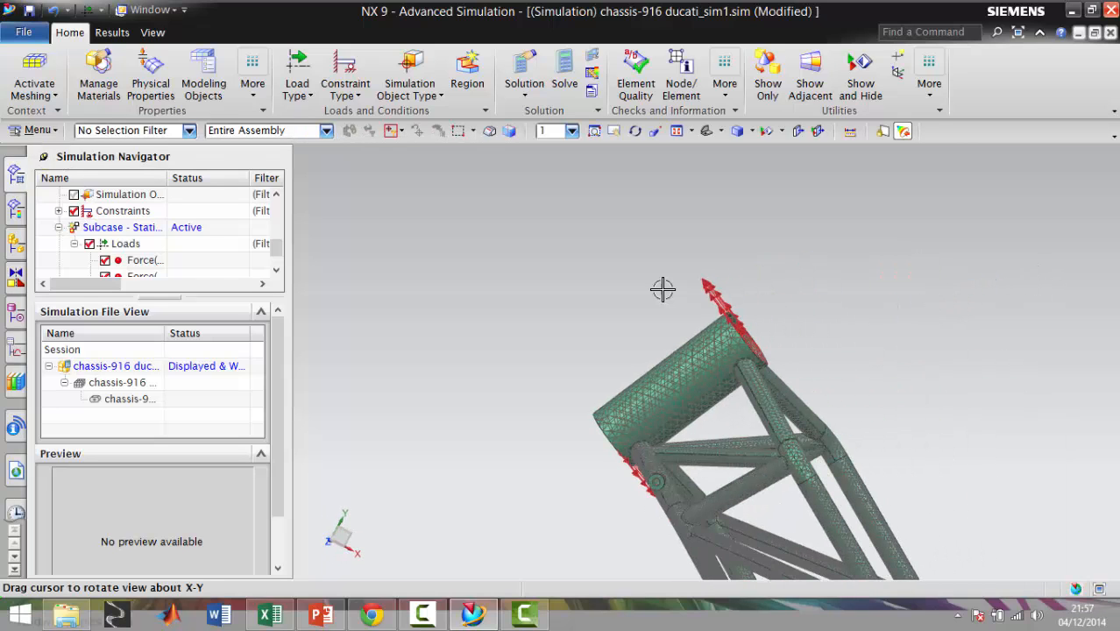
key(ctrl+alt+f)
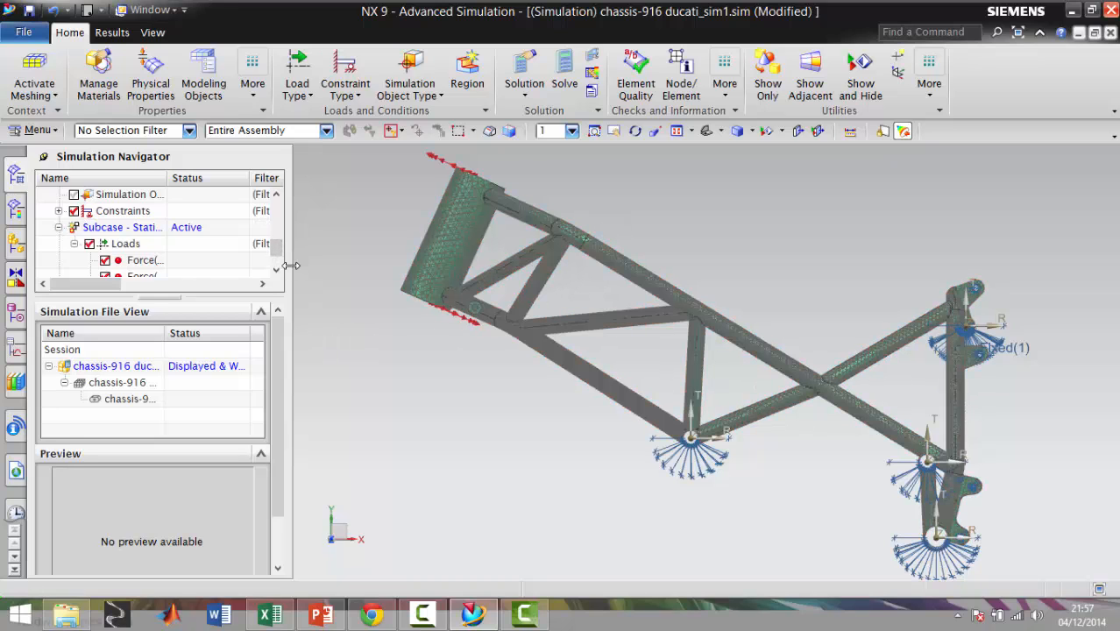
Widen the Simulation Navigator and expand the chassis FEM's 3D Collectors down to the mesh inside the Solid(1) collector
drag(297, 268, 324, 267)
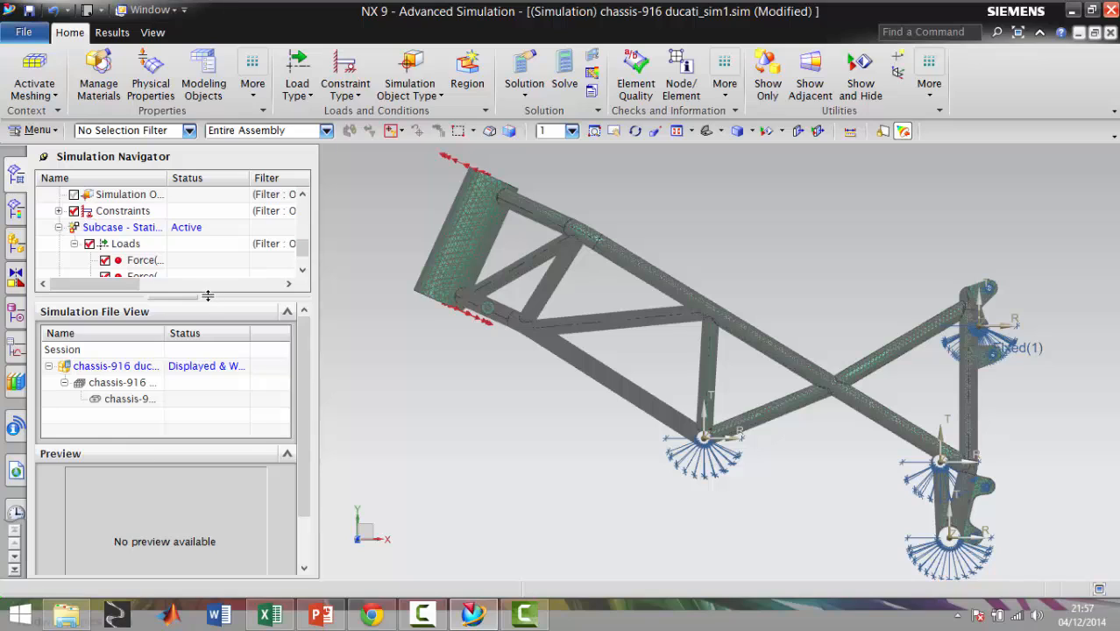
drag(202, 380, 206, 386)
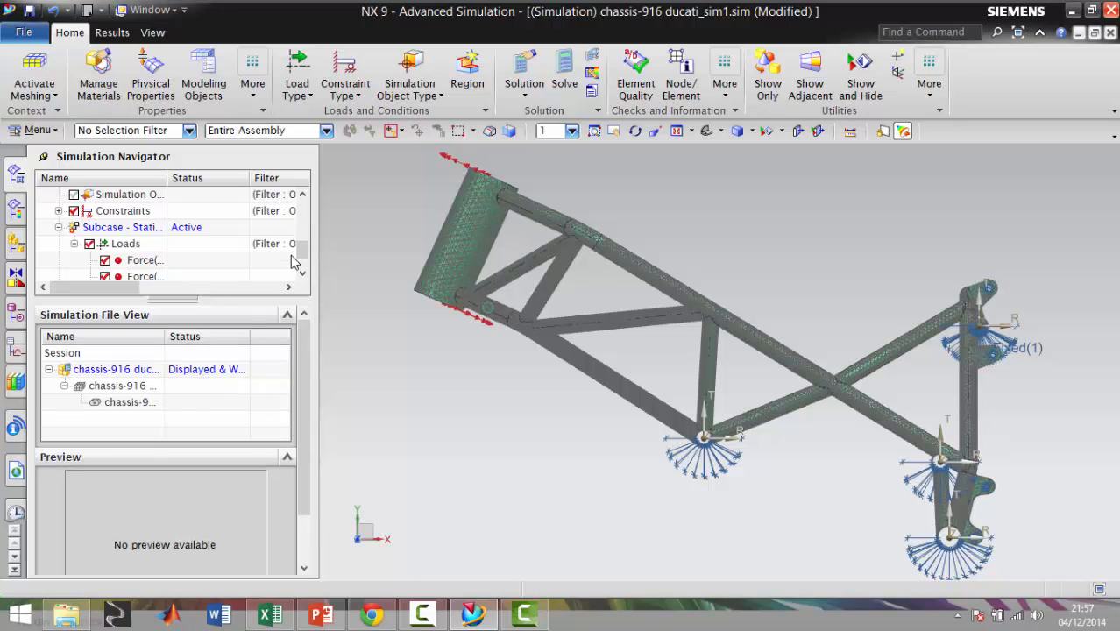
drag(307, 254, 314, 210)
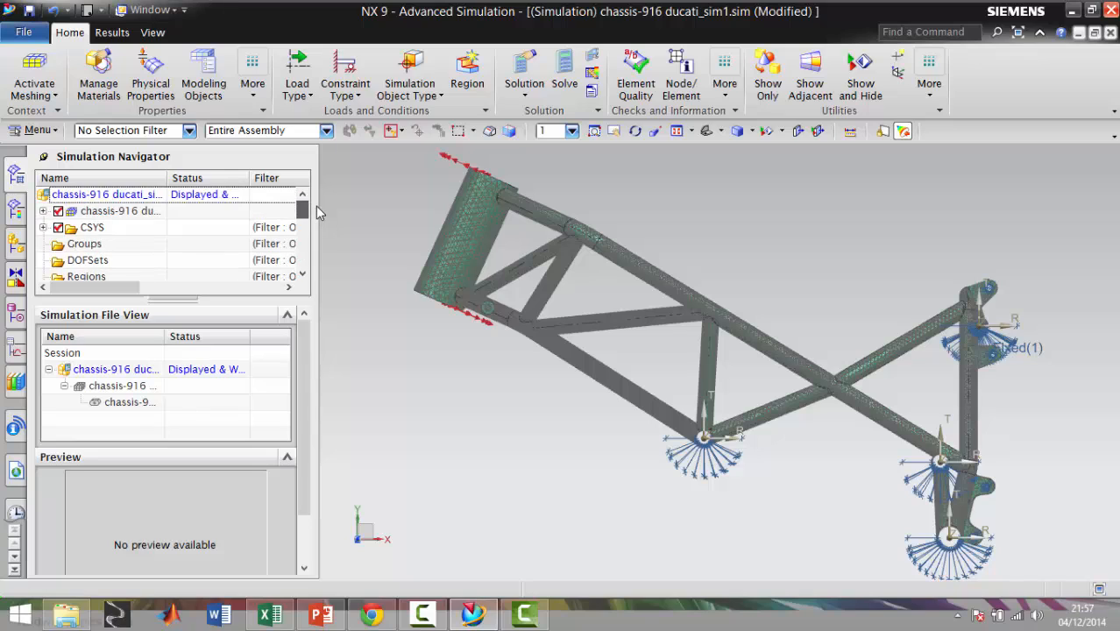
click(42, 211)
scroll(72, 224, down, 1)
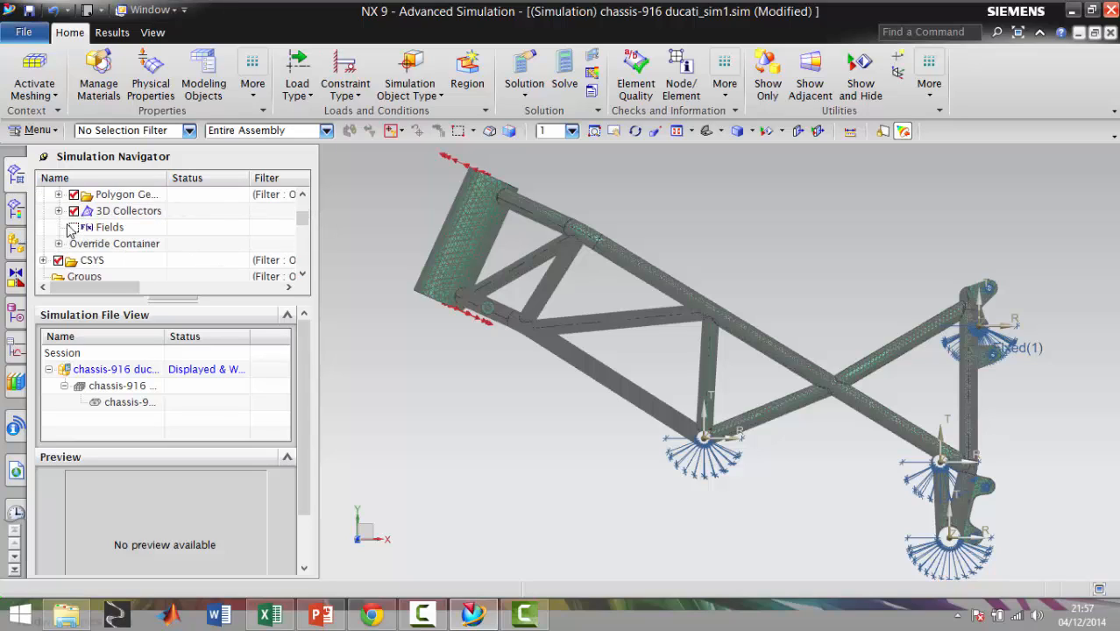
click(58, 211)
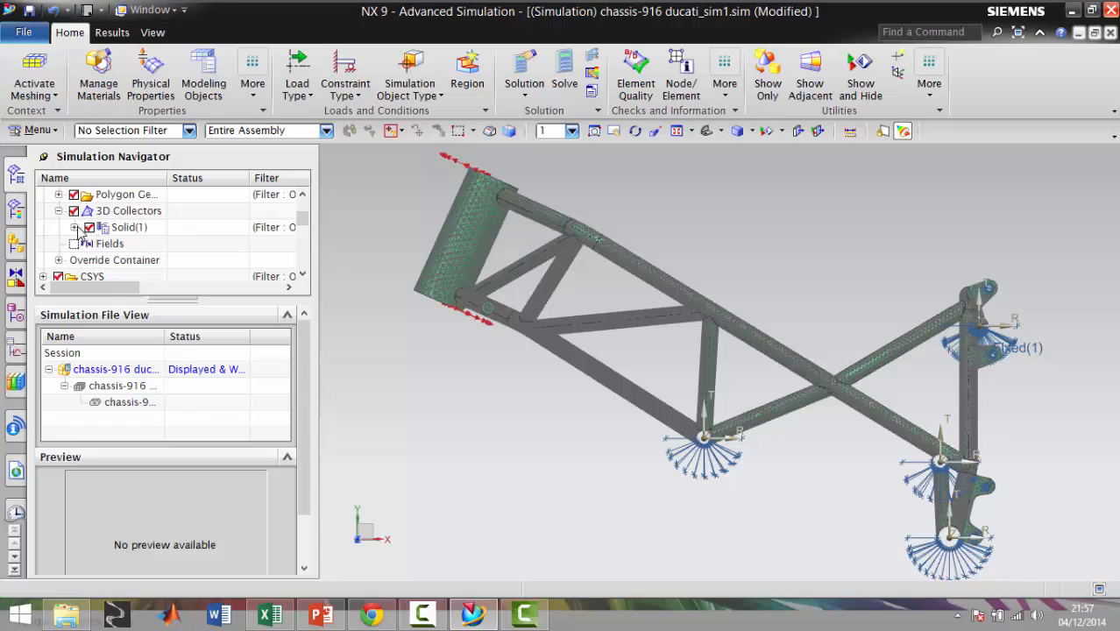
click(74, 226)
Review the attribute overrides of the Solid(1) mesh collector and close them without changes
click(134, 230)
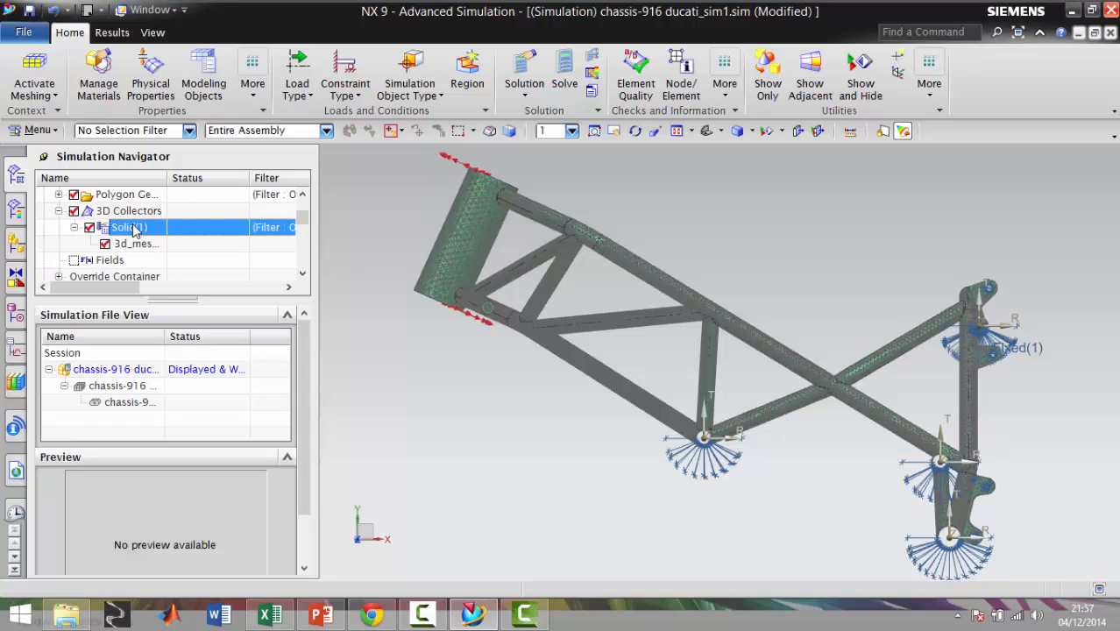
right_click(134, 231)
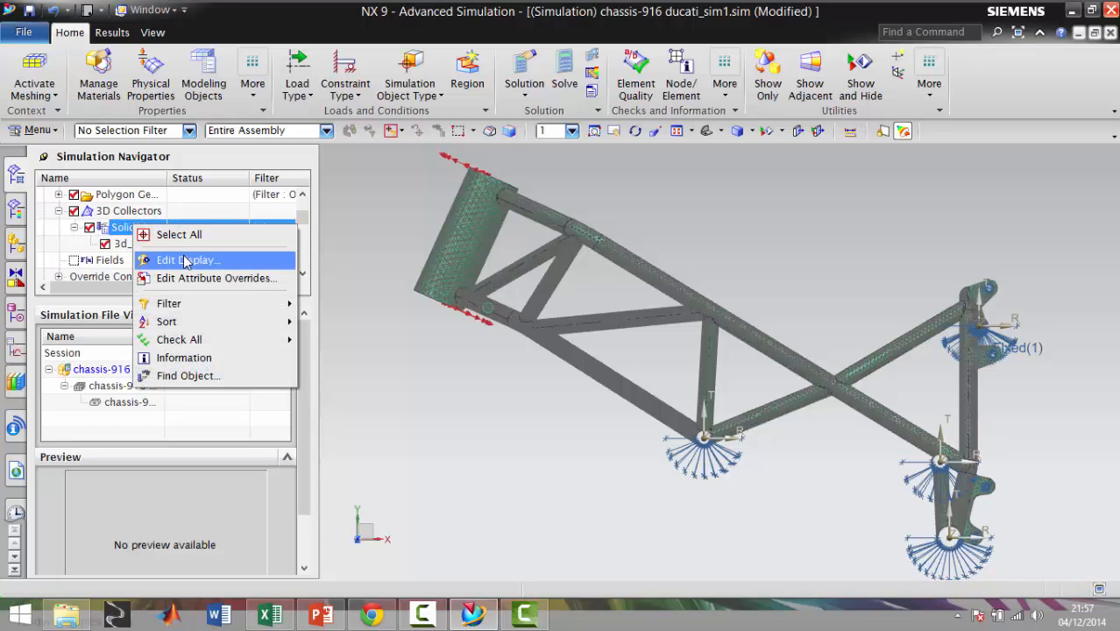
click(198, 278)
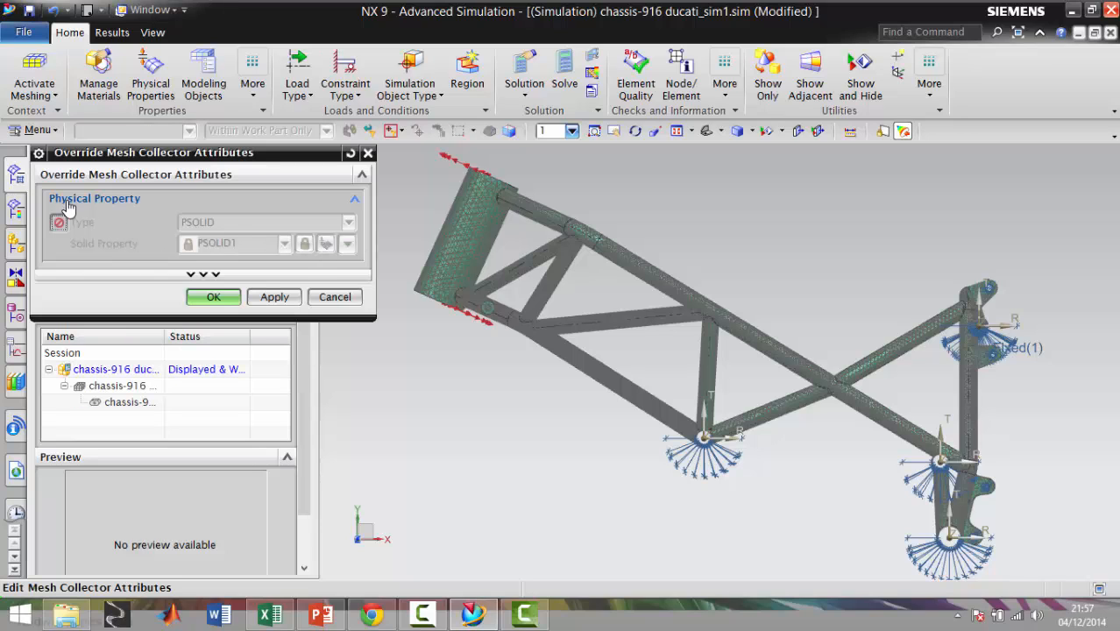
click(215, 297)
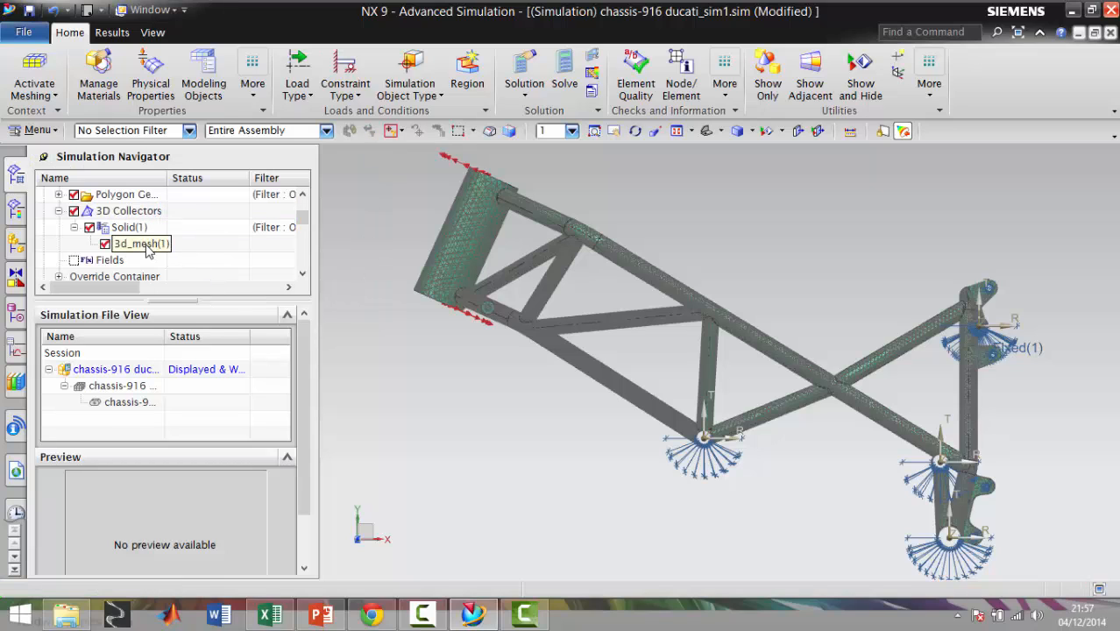
Review the simulation's coordinate systems and the forces in the Load Container, and return to the top of the simulation tree
scroll(307, 223, down, 4)
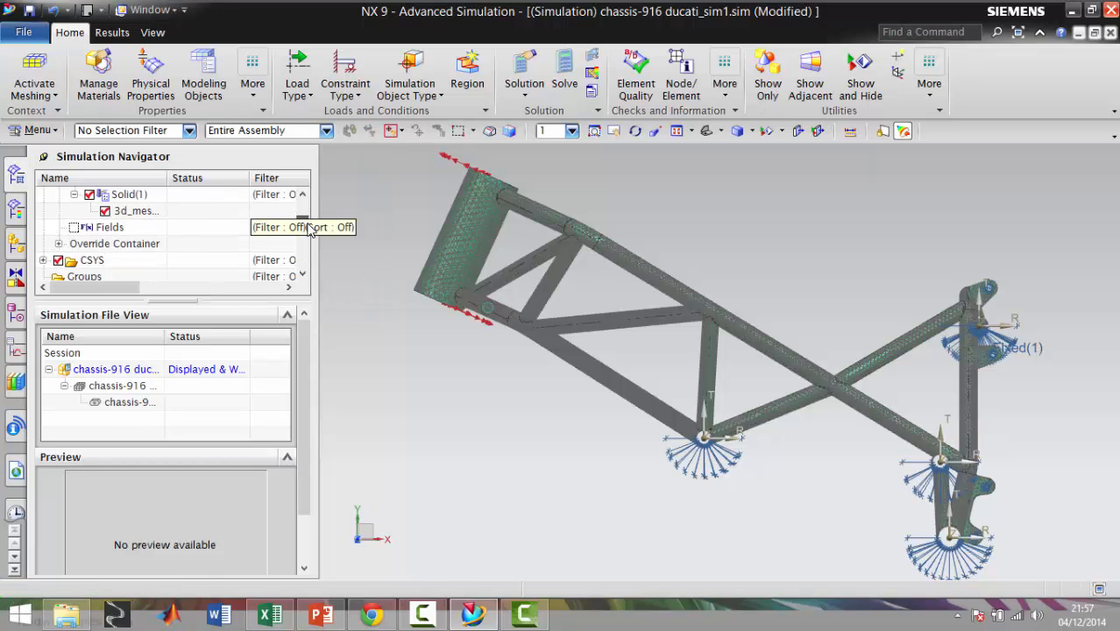
click(43, 227)
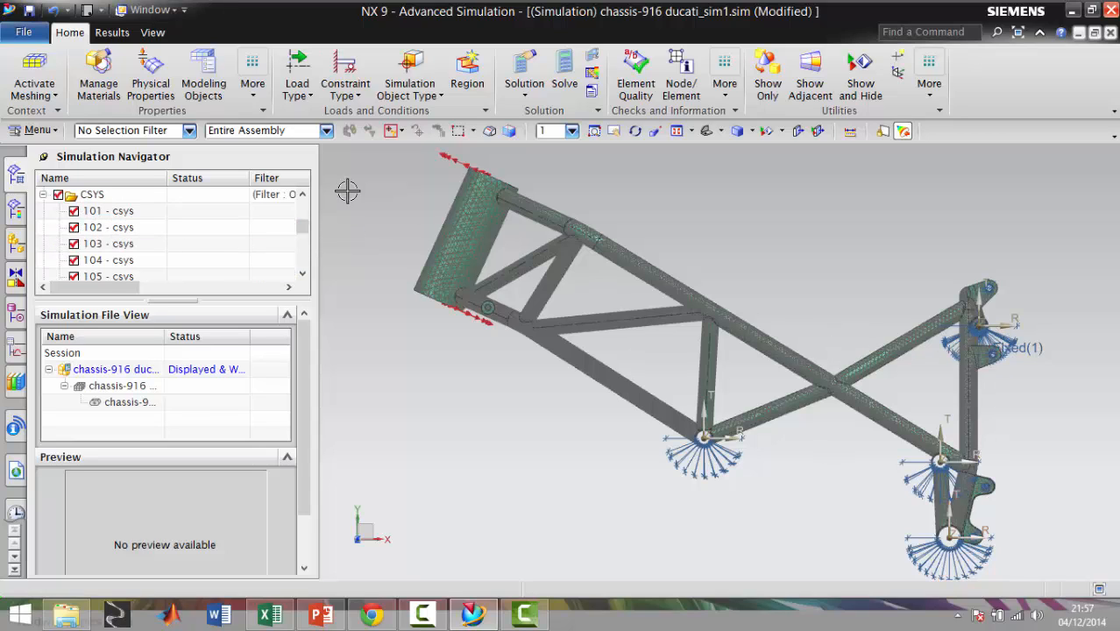
drag(305, 230, 305, 252)
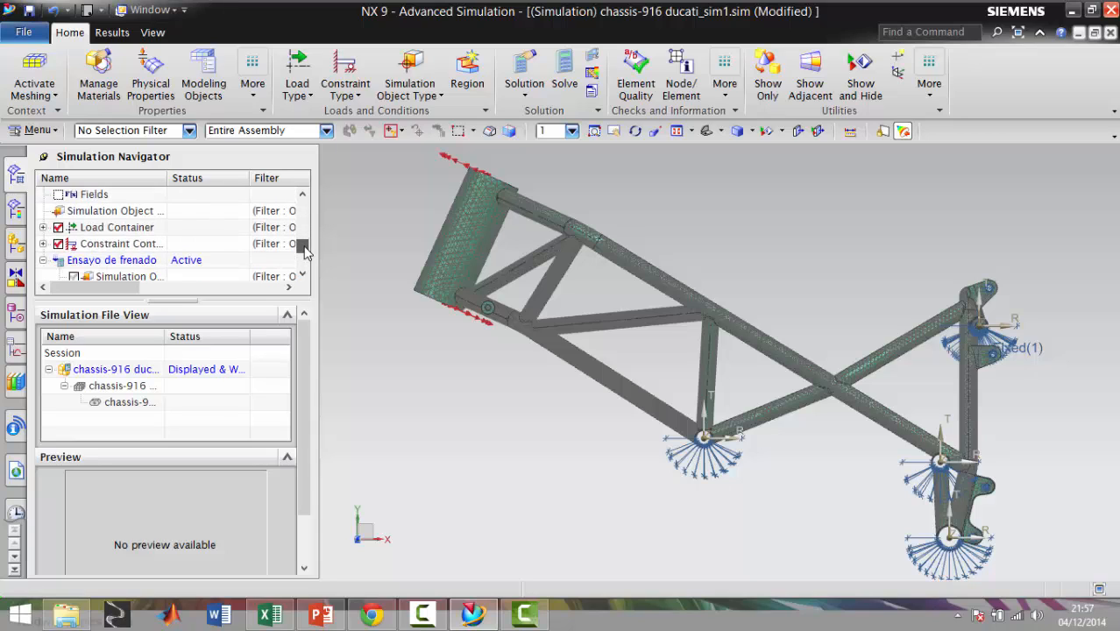
click(43, 228)
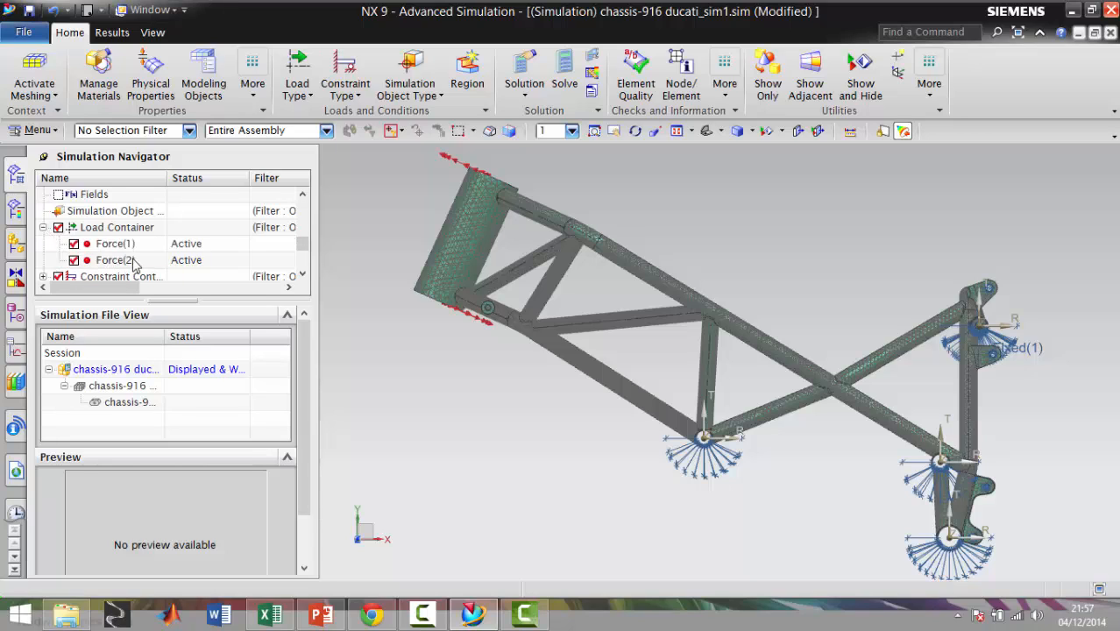
drag(305, 248, 309, 211)
click(43, 260)
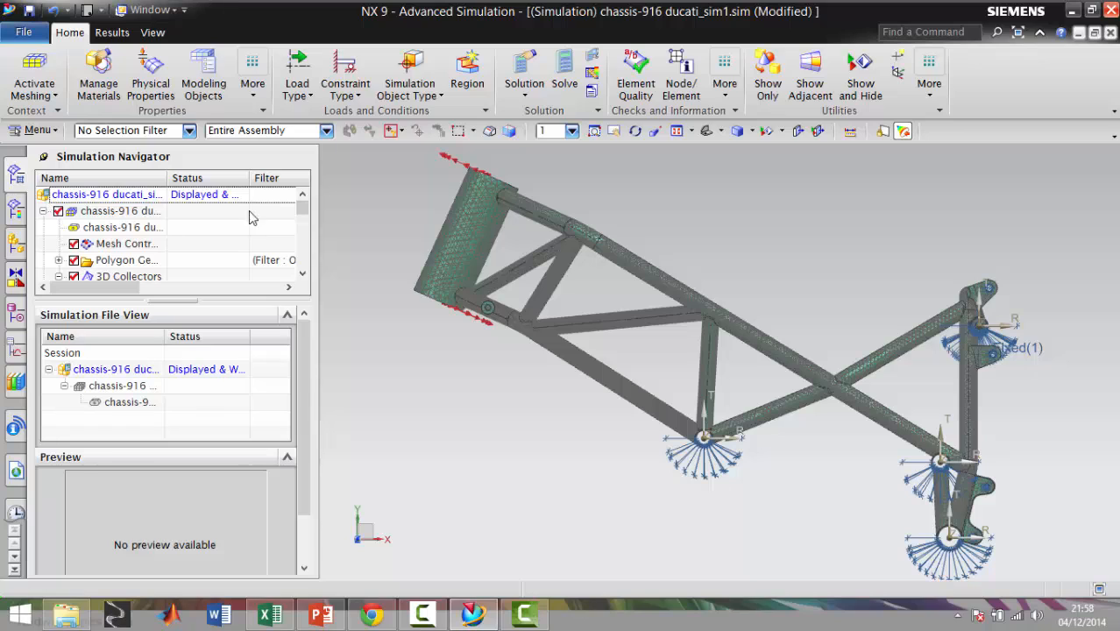
Start the Solve command and review the solution attributes for General, File Management and Case Control, accepting them as they are
click(565, 70)
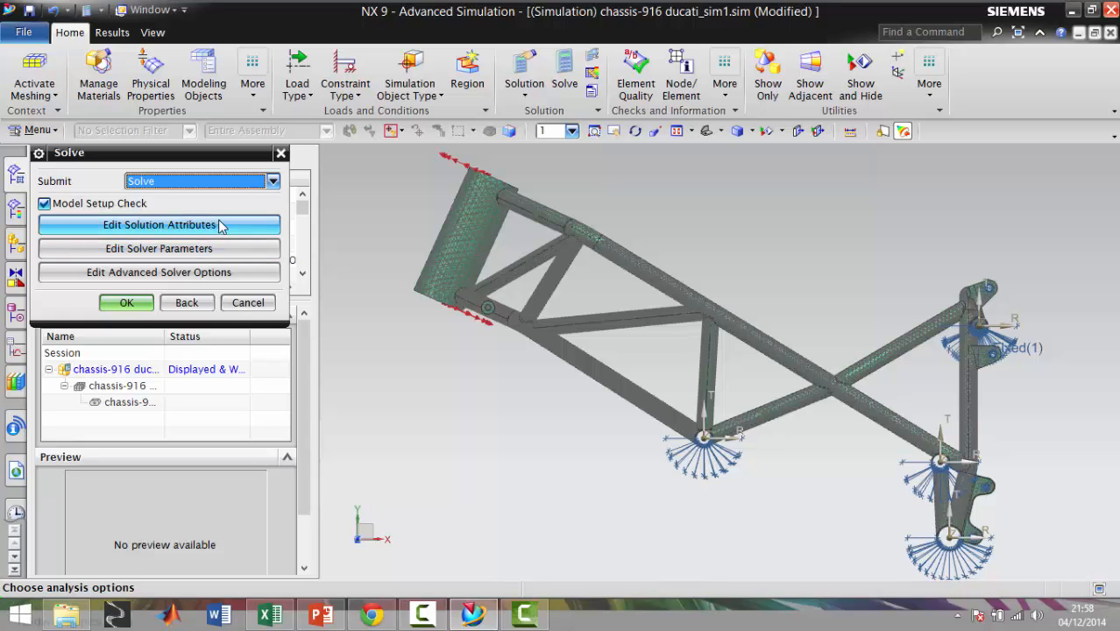
click(173, 226)
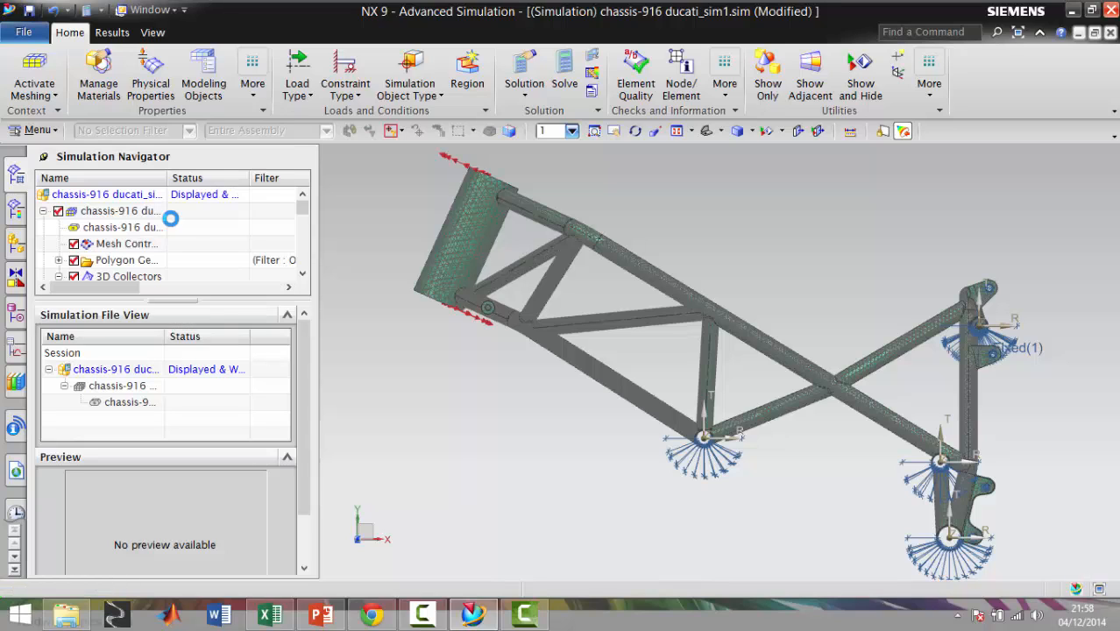
scroll(377, 421, down, 5)
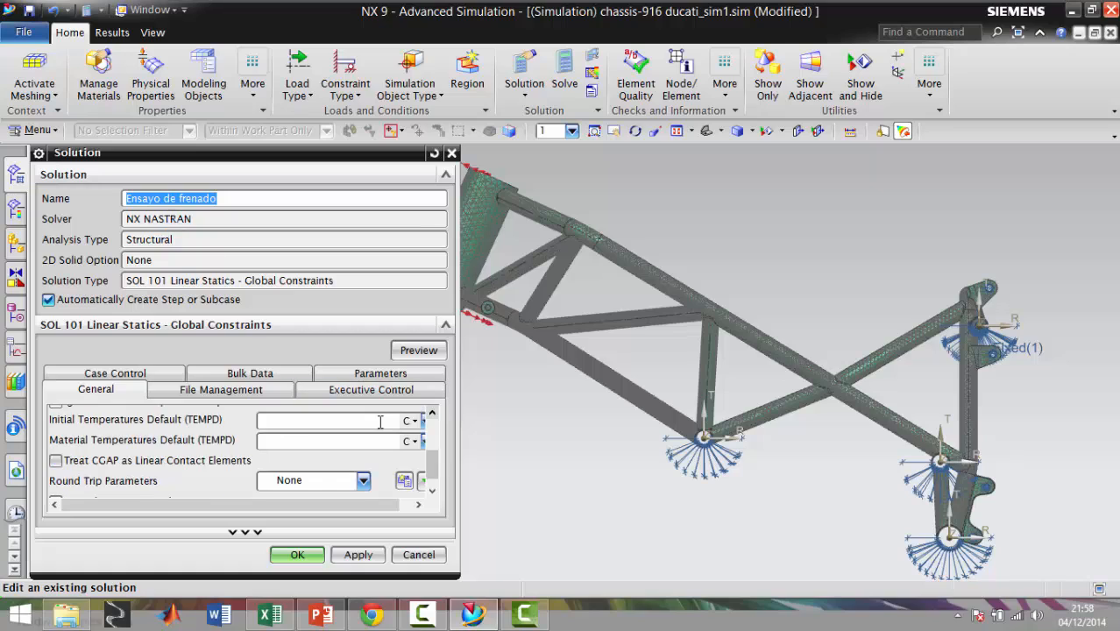
click(211, 245)
click(223, 390)
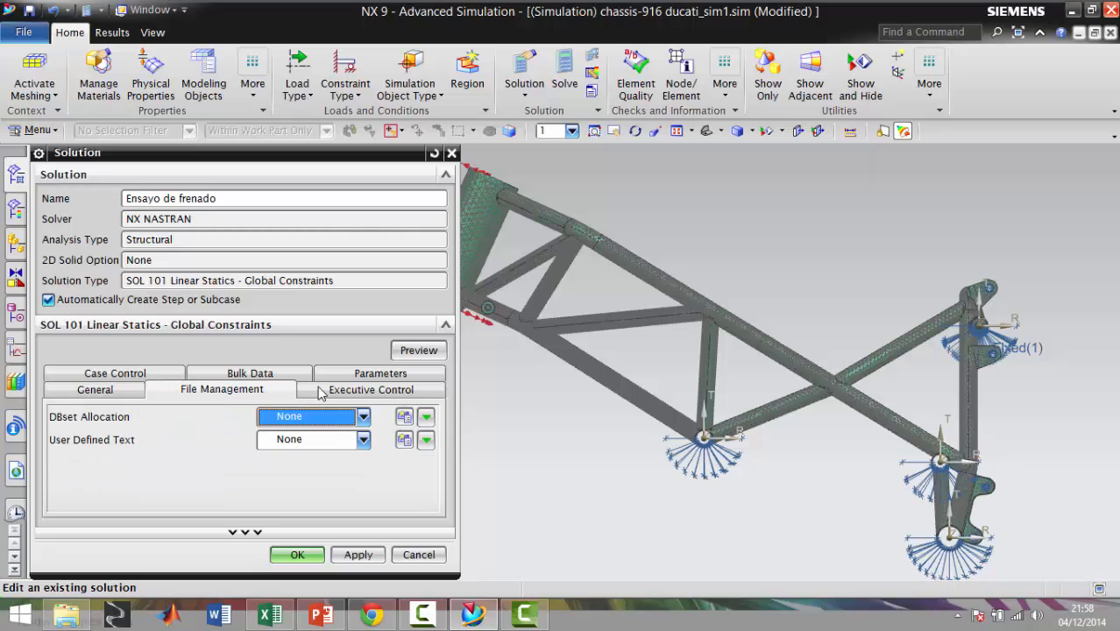
click(113, 394)
click(115, 373)
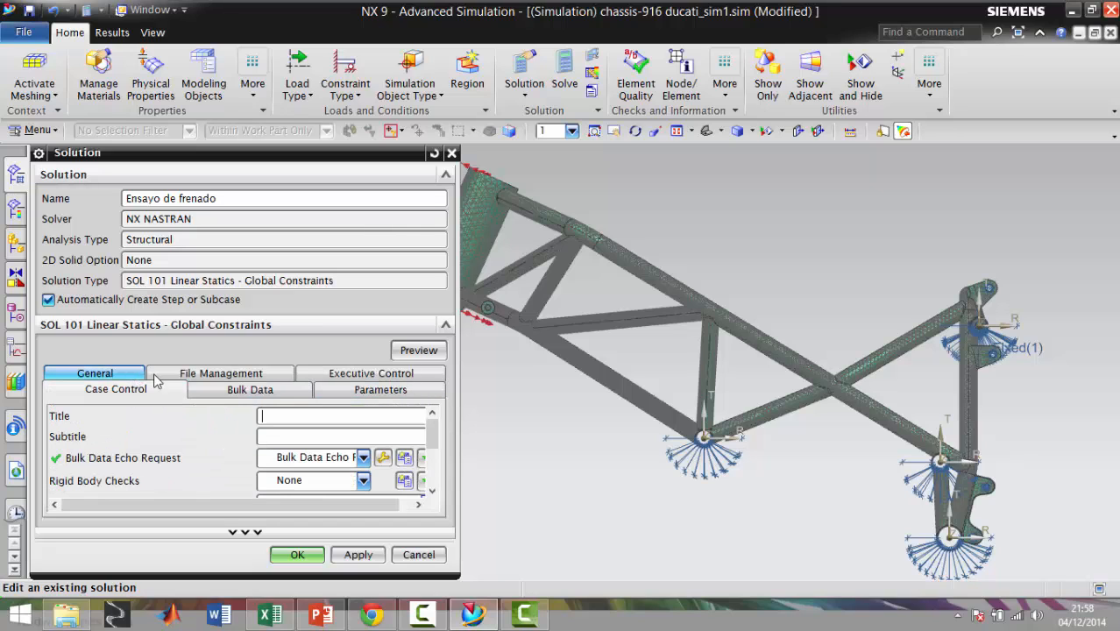
click(96, 374)
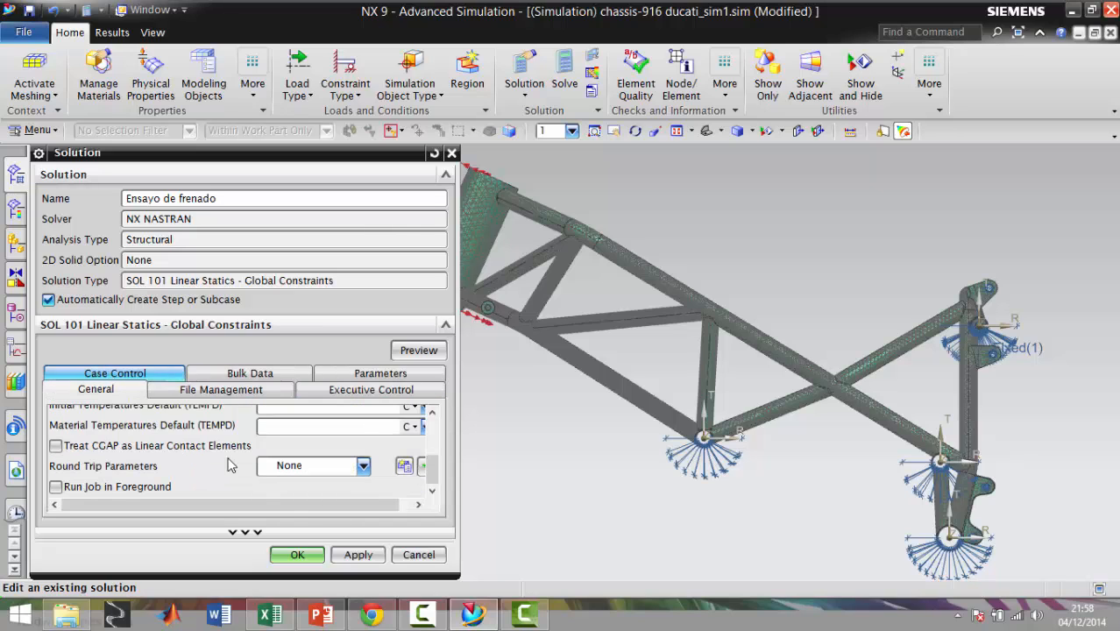
click(298, 553)
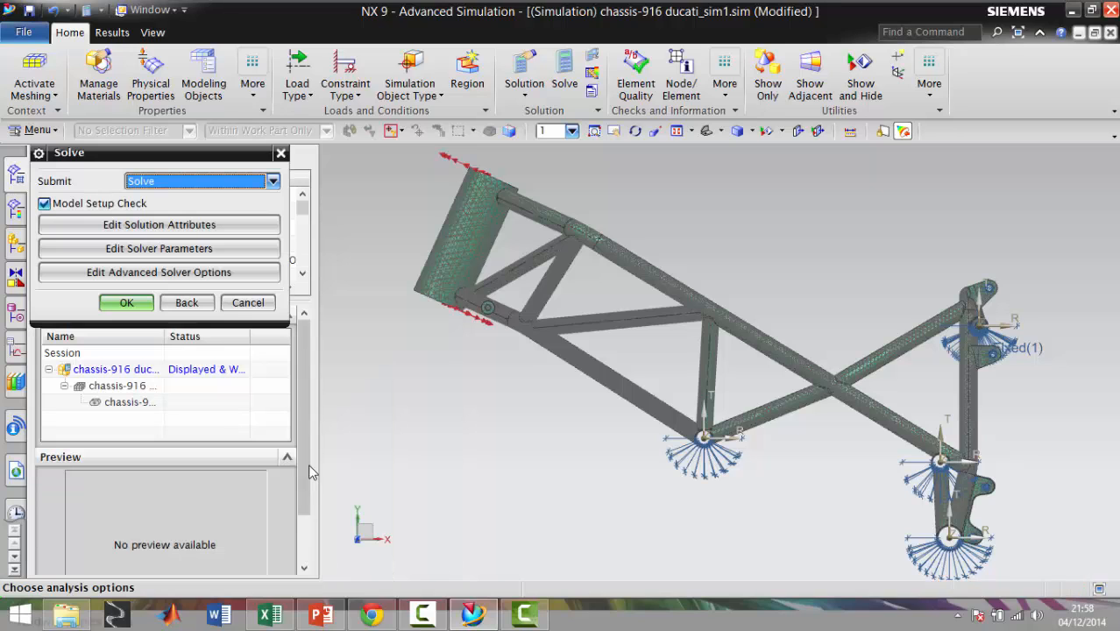
Review the NX NASTRAN solver parameters from the license type to the command keywords and accept them
click(197, 248)
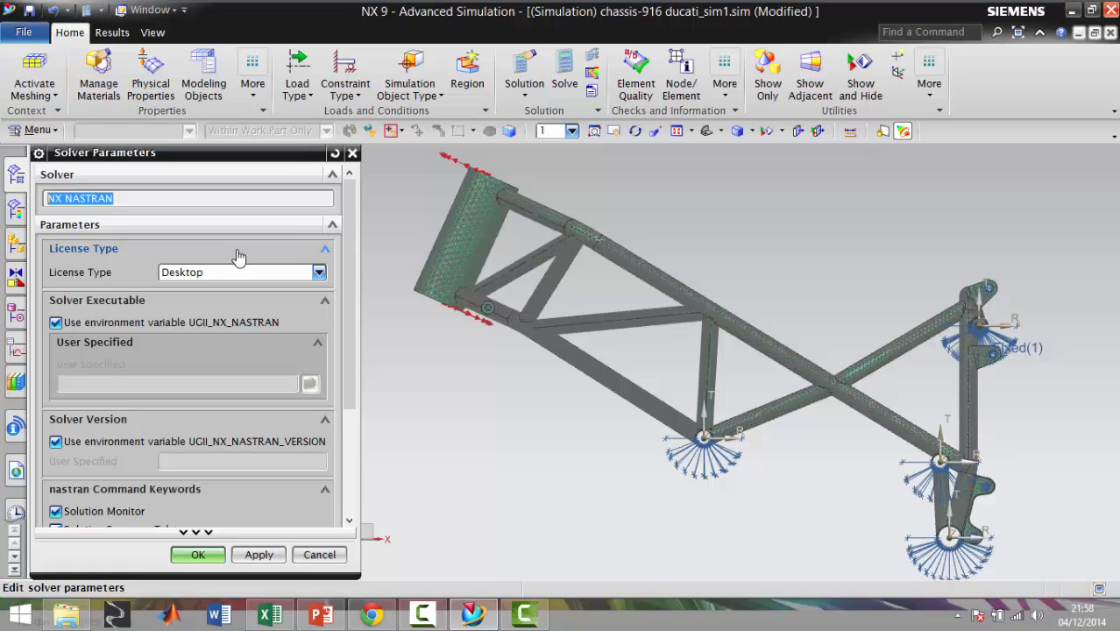
scroll(292, 294, down, 3)
scroll(196, 422, up, 3)
drag(345, 284, 345, 410)
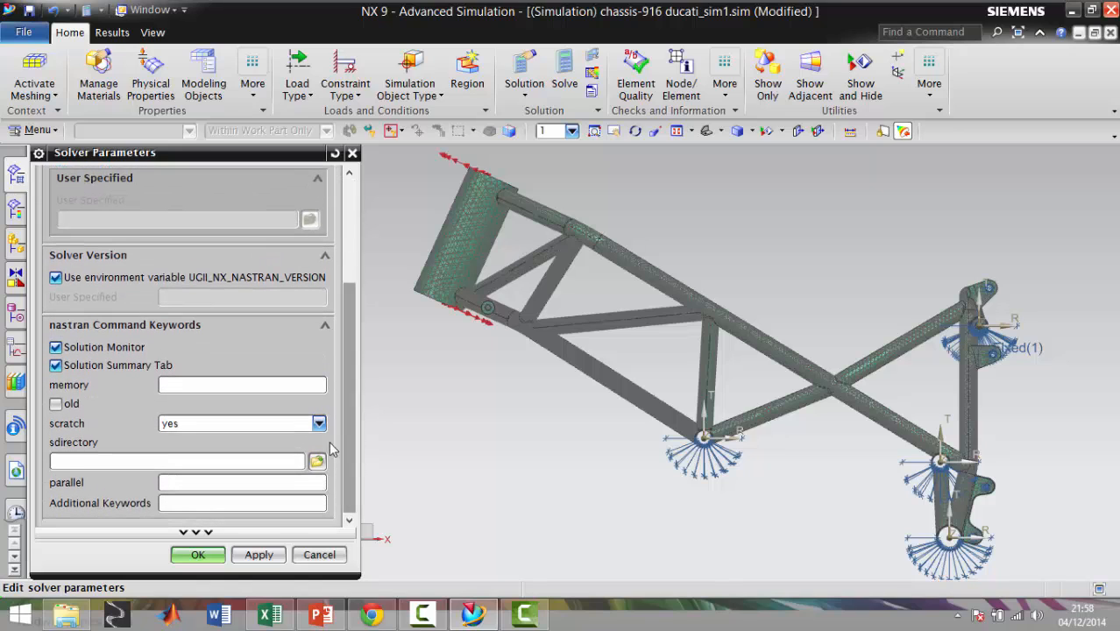
click(198, 556)
Review the advanced solver options for output units, export with model orientation and subset, and formatting, and accept them
click(185, 276)
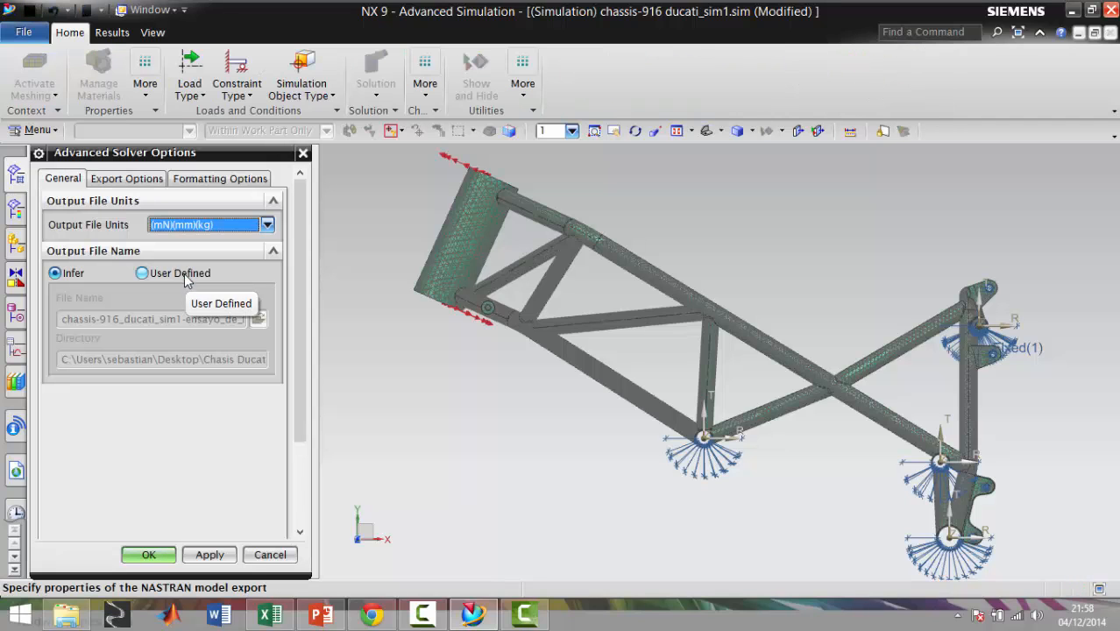
click(128, 179)
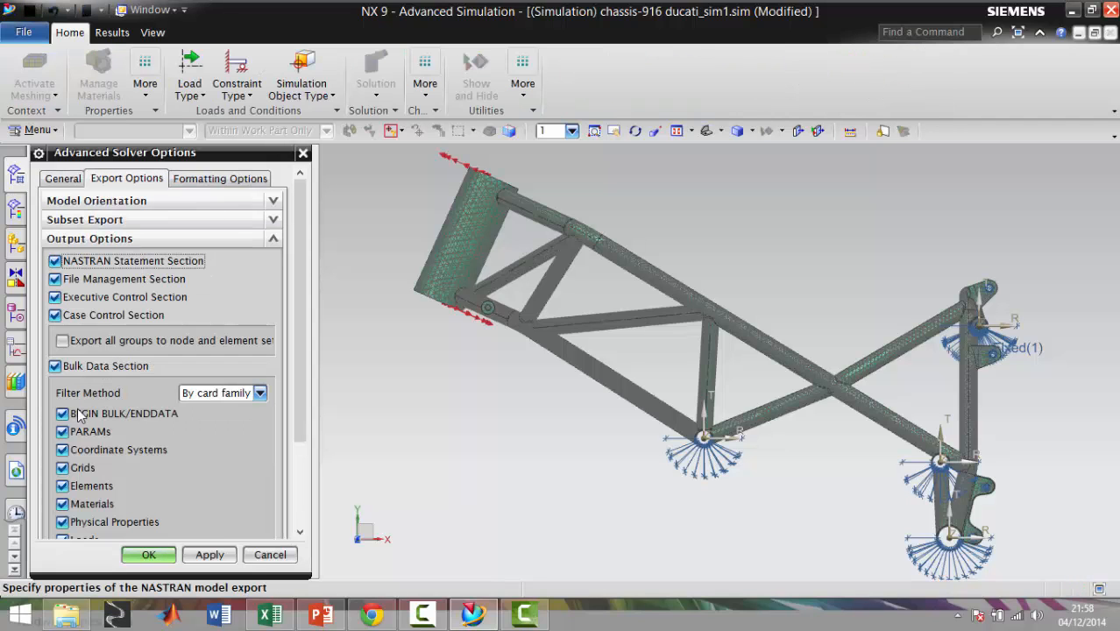
scroll(112, 424, down, 3)
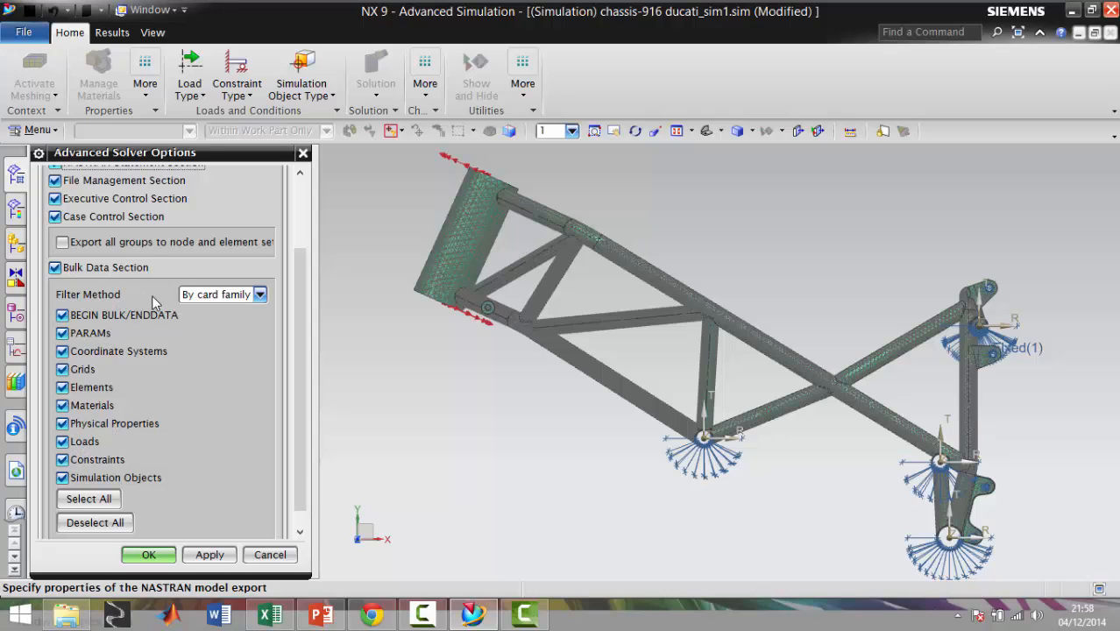
scroll(152, 294, up, 3)
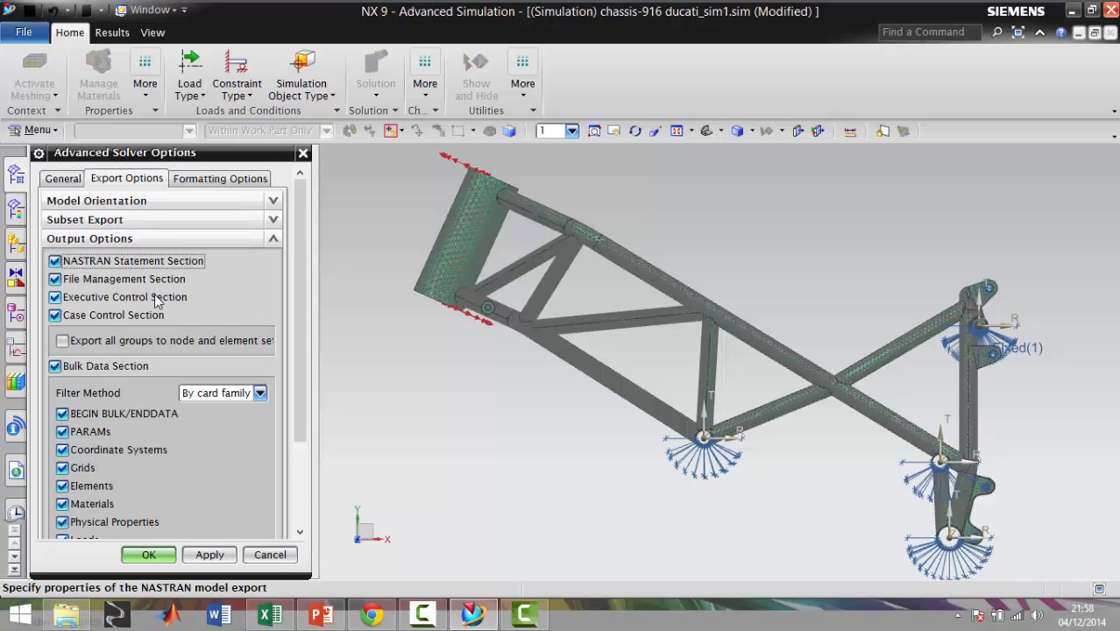
click(138, 220)
click(143, 204)
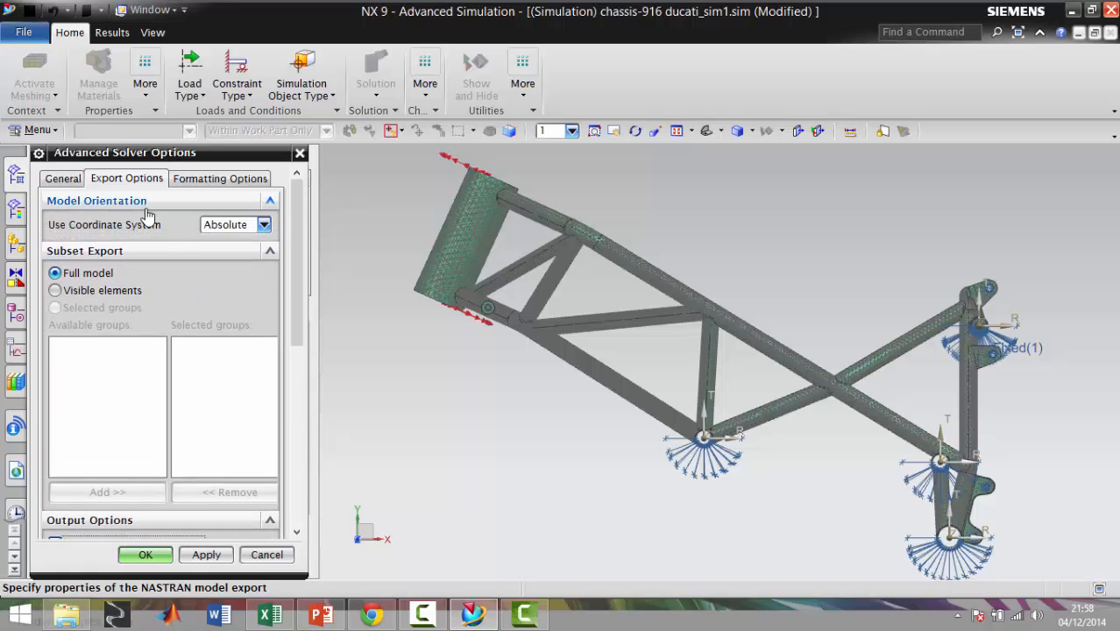
click(219, 178)
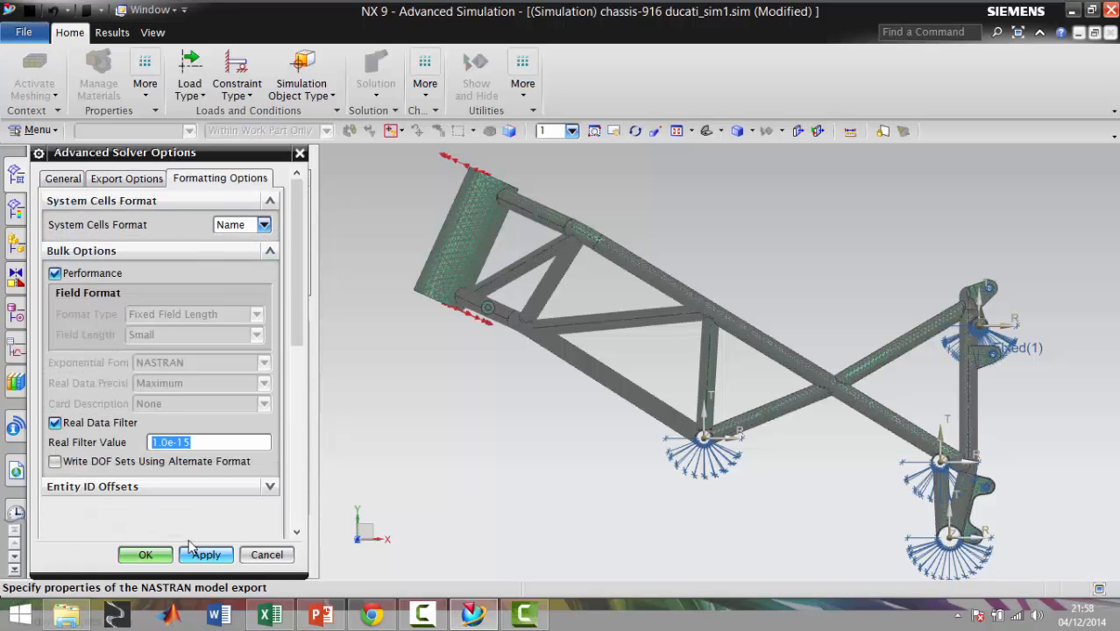
click(149, 554)
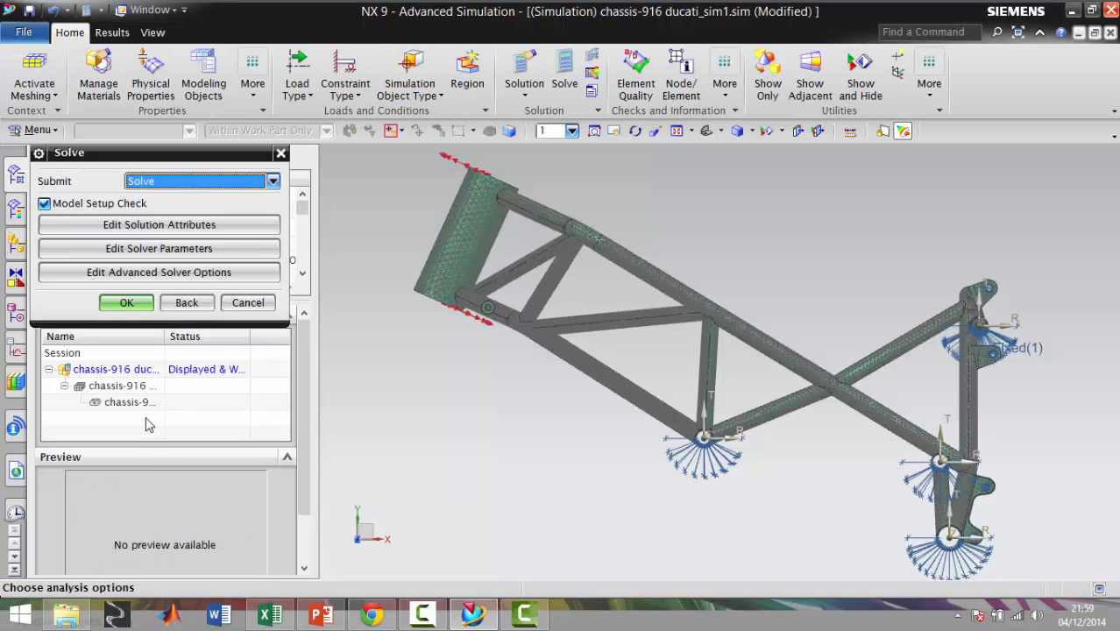
Submit the Ensayo de frenado solution for solving with the model setup check enabled
click(142, 305)
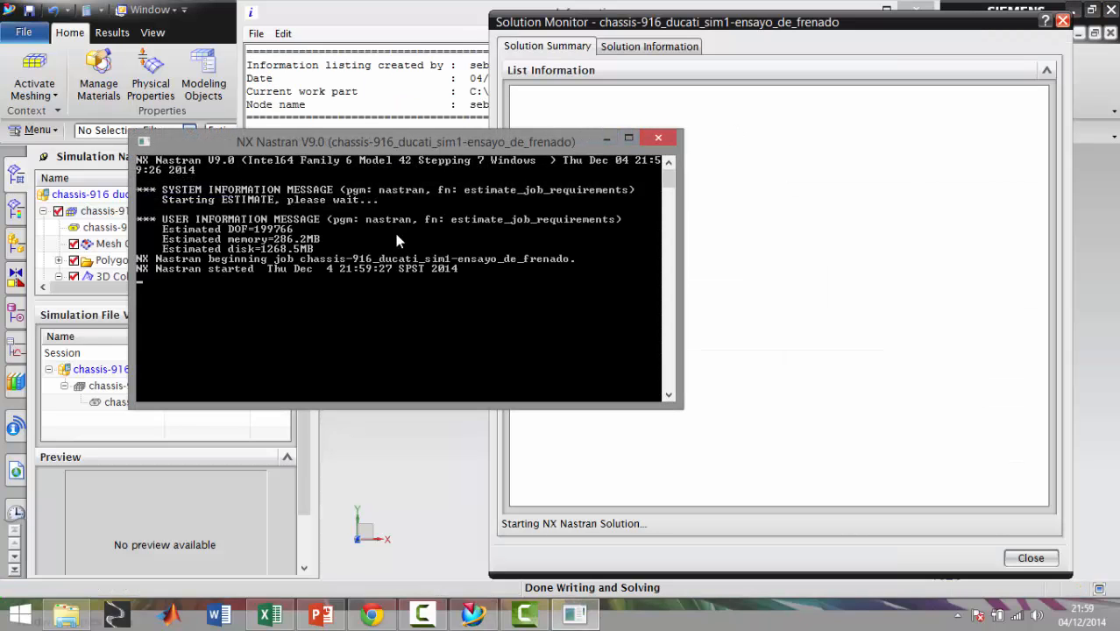
drag(477, 149, 343, 123)
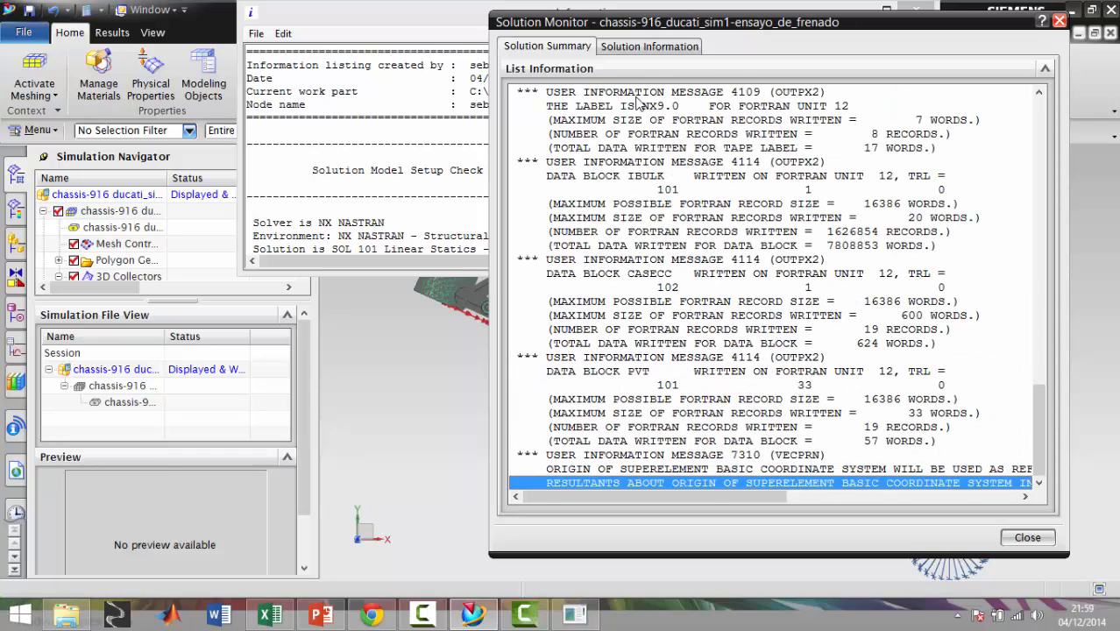
Follow the solve in the Solution Monitor, checking the solution information and the solution summary until the job finishes
click(627, 47)
drag(1037, 430, 1019, 452)
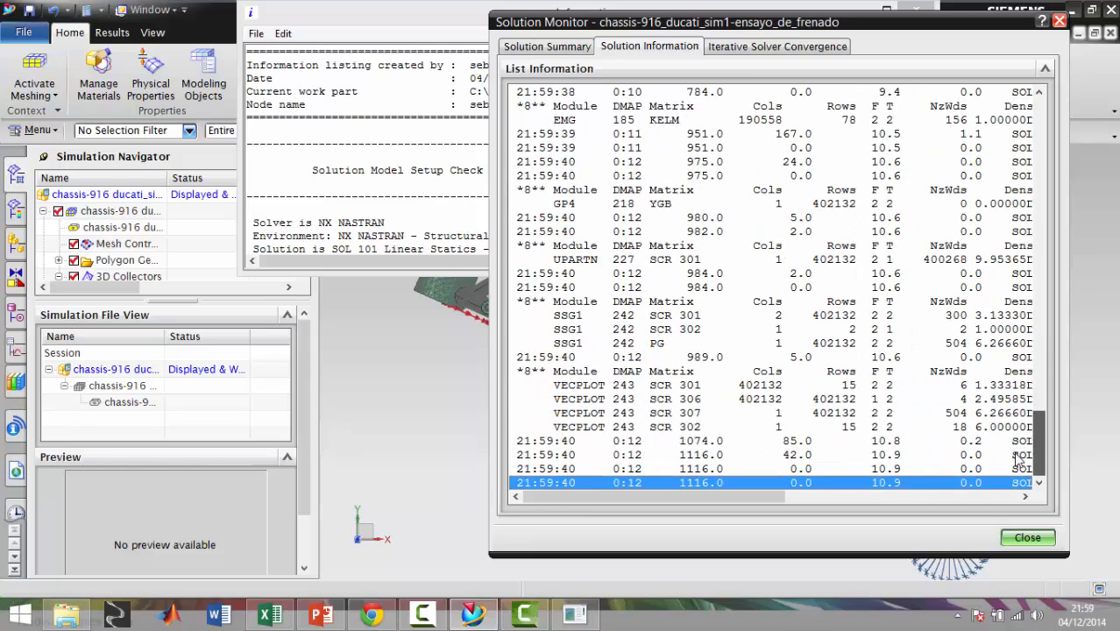
click(554, 47)
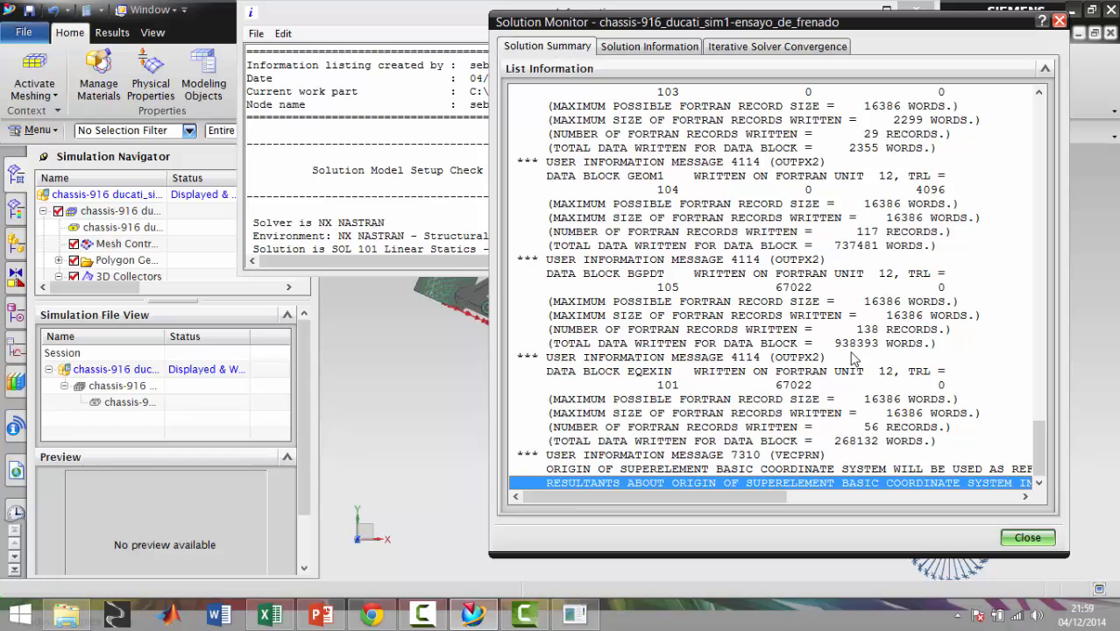
click(653, 46)
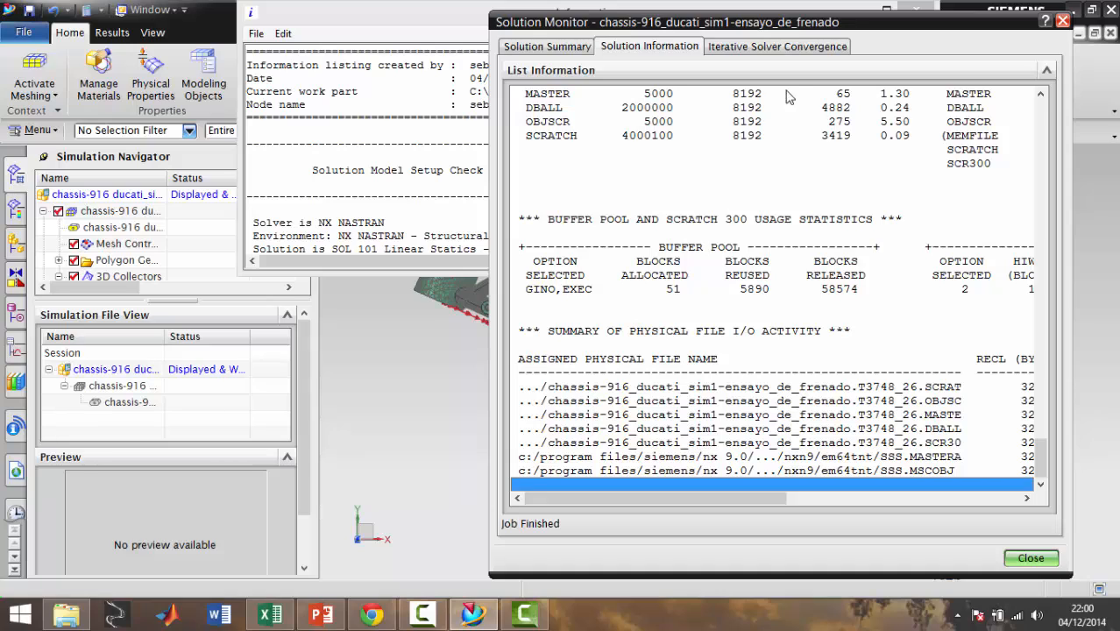
Review the iterative solver's convergence plot and list the analysis job information for the Ensayo de frenado job
click(772, 49)
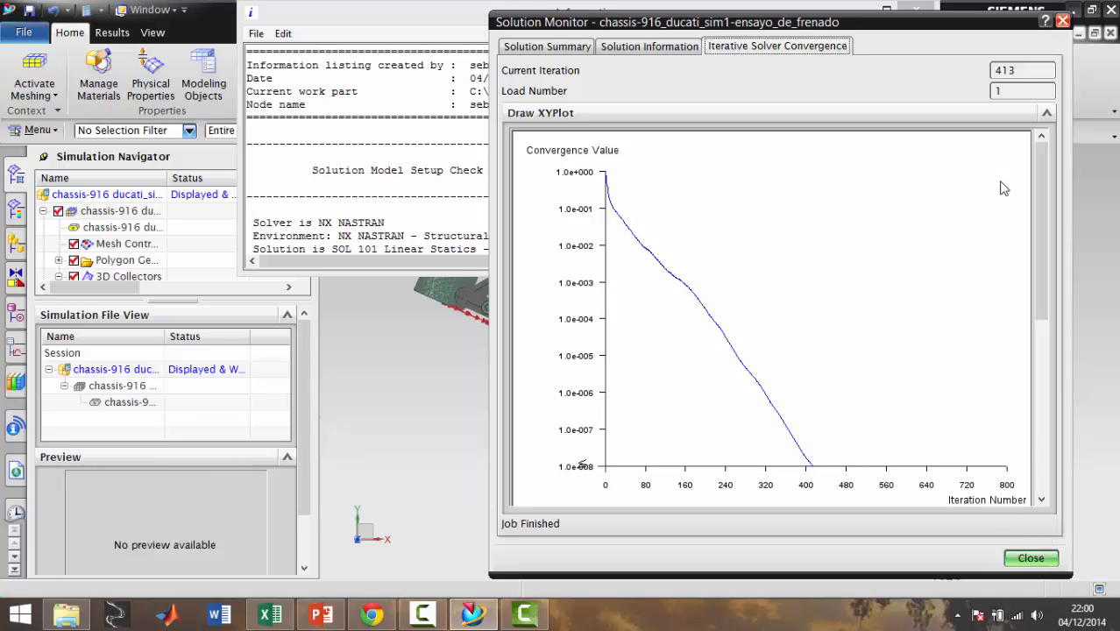
click(1031, 558)
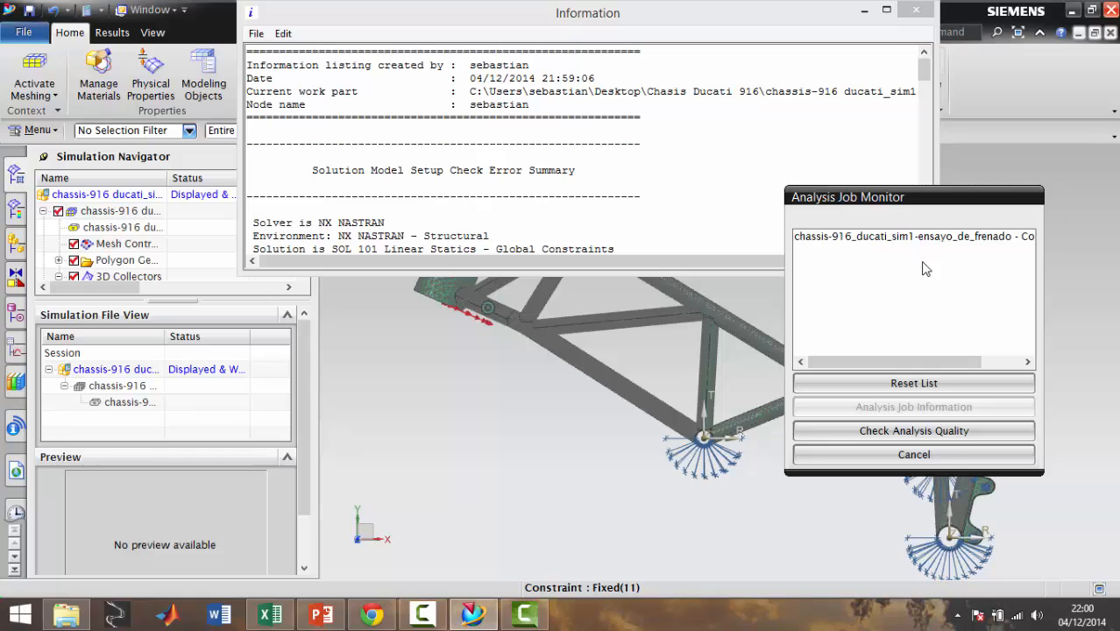
click(919, 238)
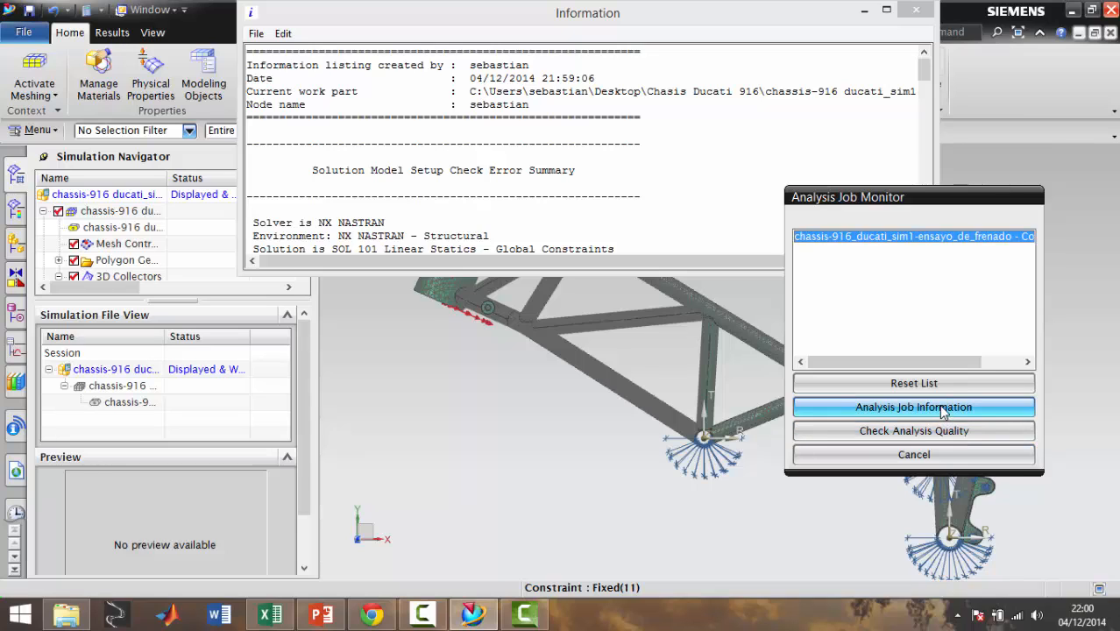
click(942, 411)
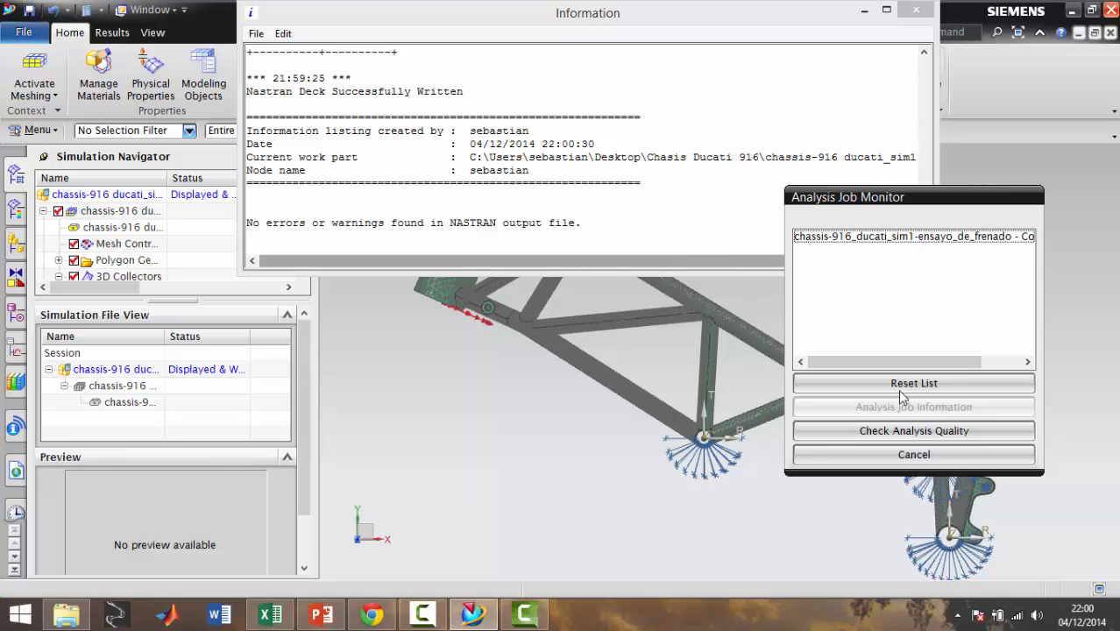
Try to check the analysis quality of the completed Ensayo de frenado job, repeating the check with the job selected
click(935, 432)
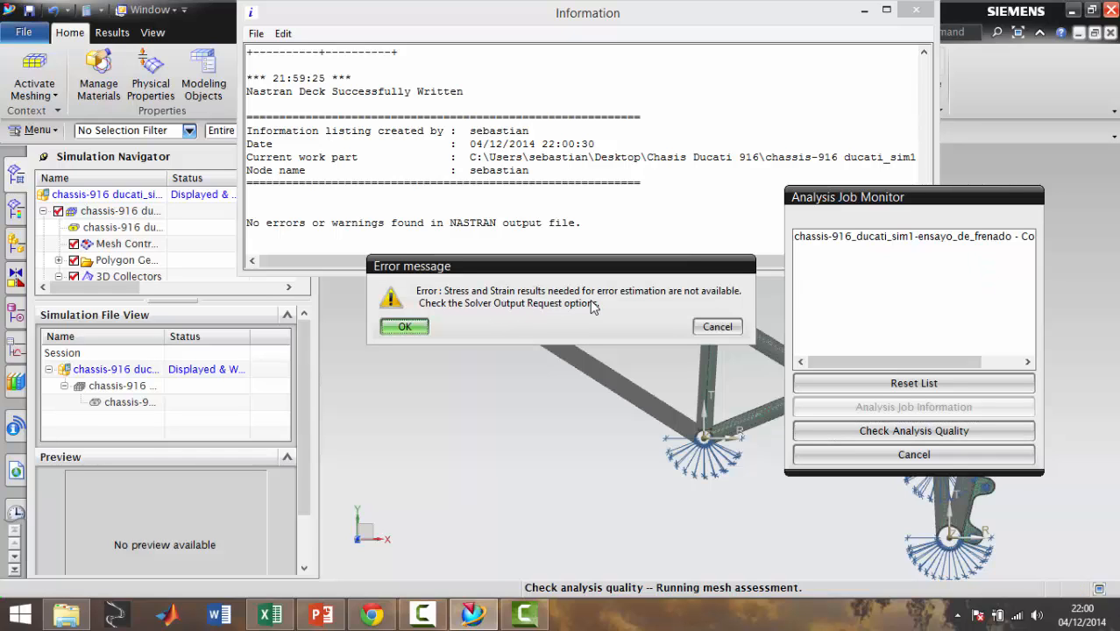
click(405, 326)
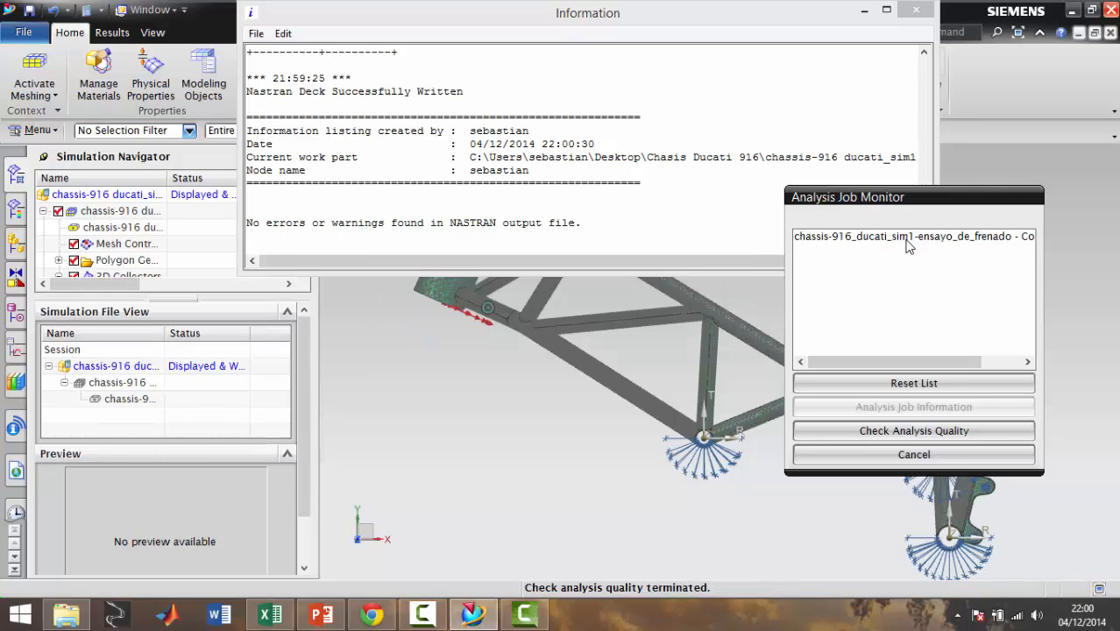
click(908, 243)
click(900, 430)
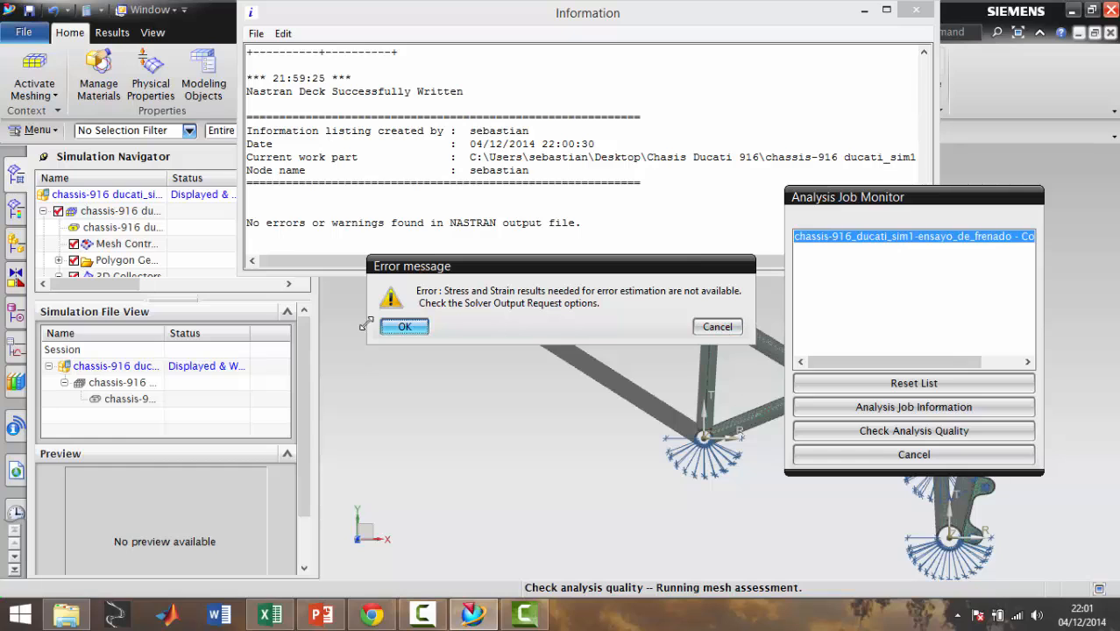
click(426, 328)
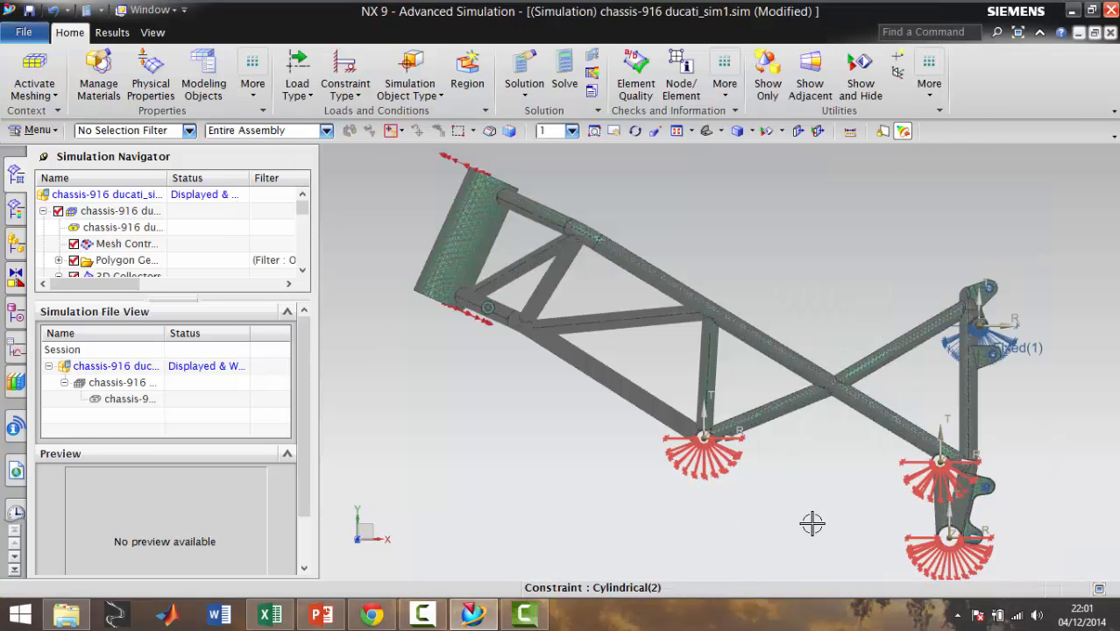
Open the results of the Ensayo de frenado solution and display the nodal displacement plot on the chassis
middle_drag(450, 384, 544, 411)
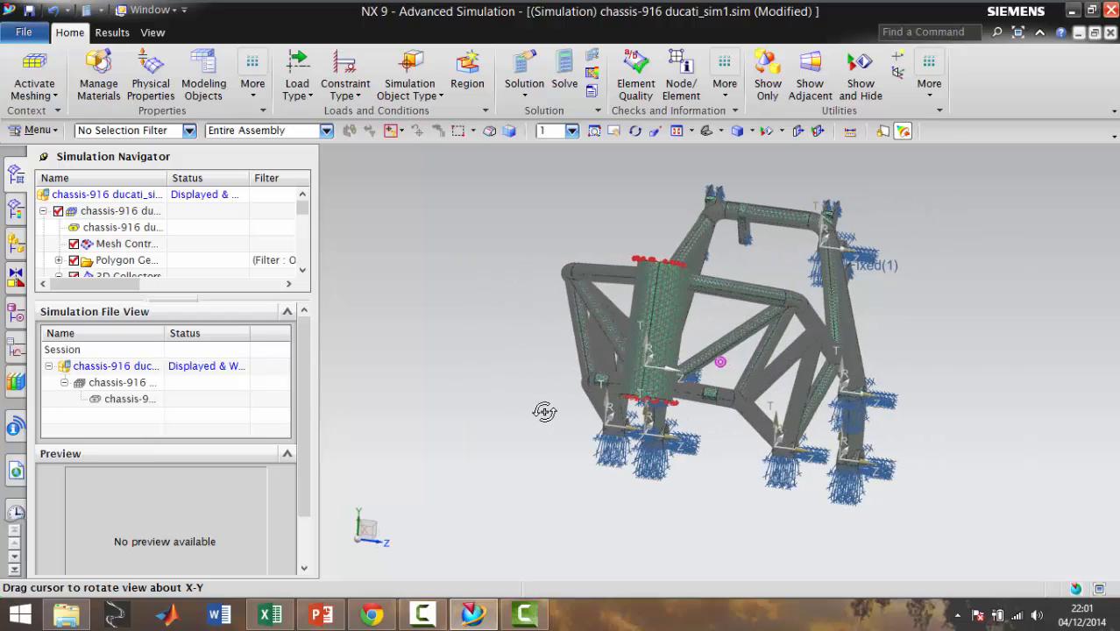
drag(302, 209, 306, 270)
click(142, 266)
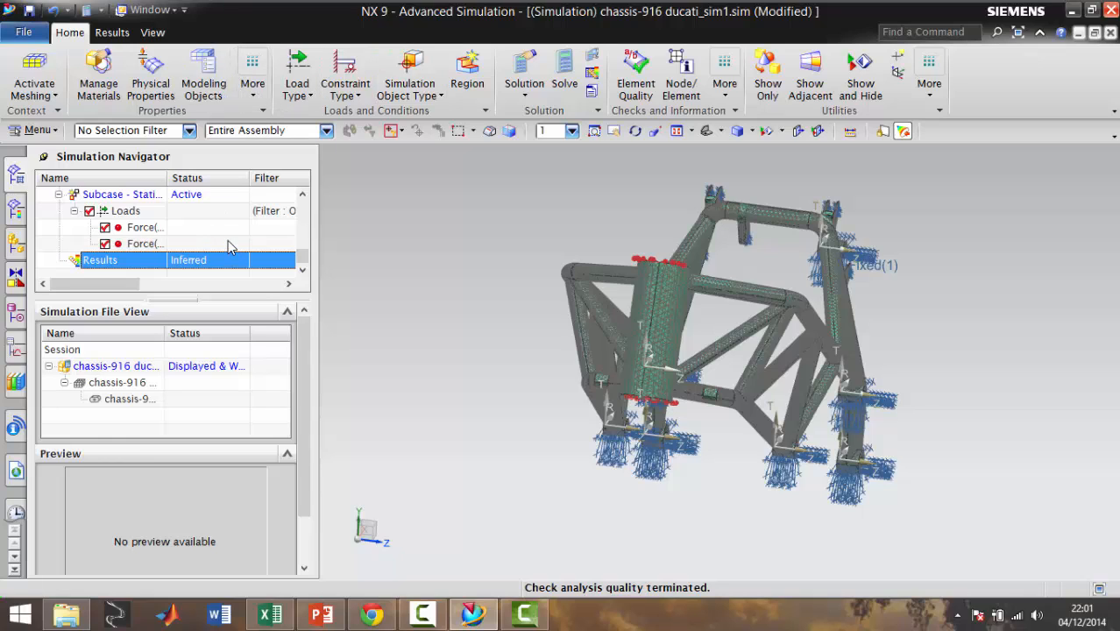
right_click(146, 263)
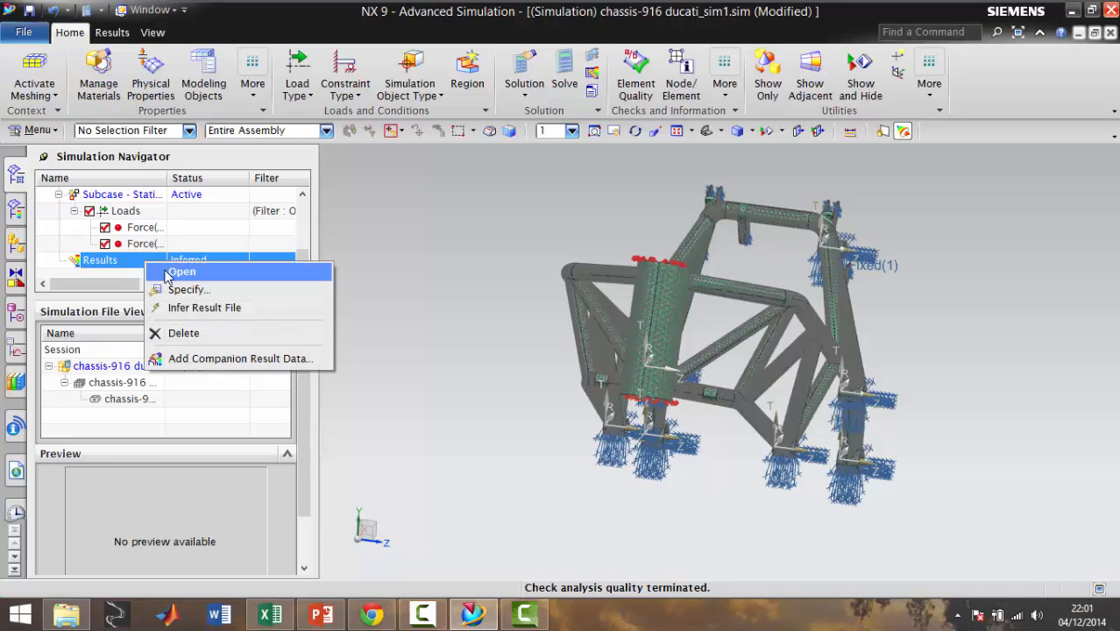
click(182, 272)
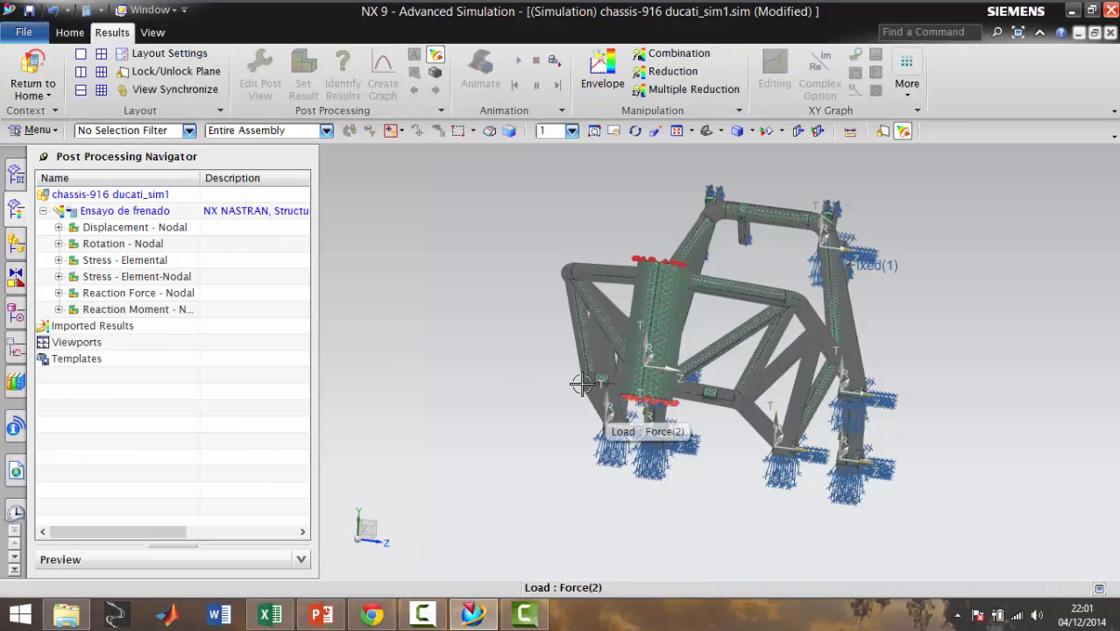
double_click(135, 229)
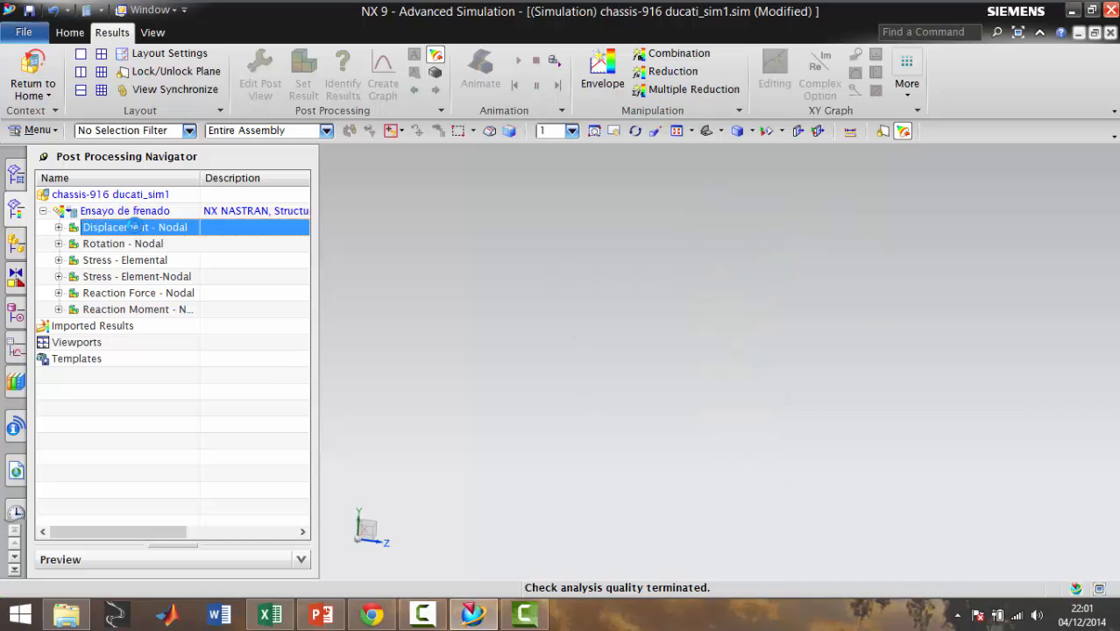
middle_drag(880, 340, 909, 312)
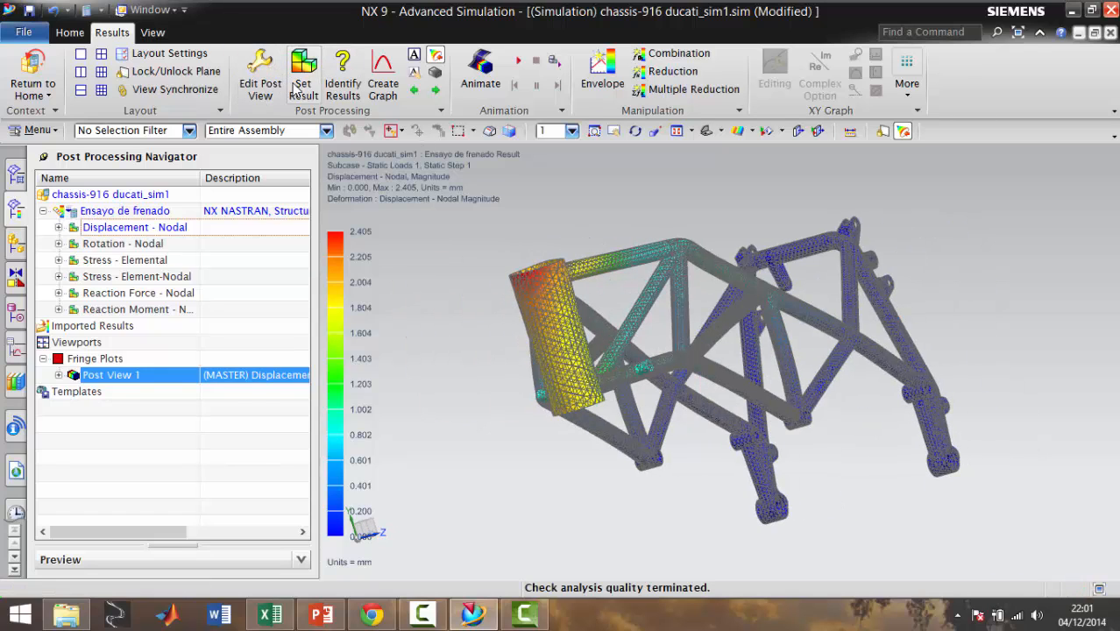
Set the post view's primary display edges and faces to None so the displacement plot shows without mesh lines
click(263, 86)
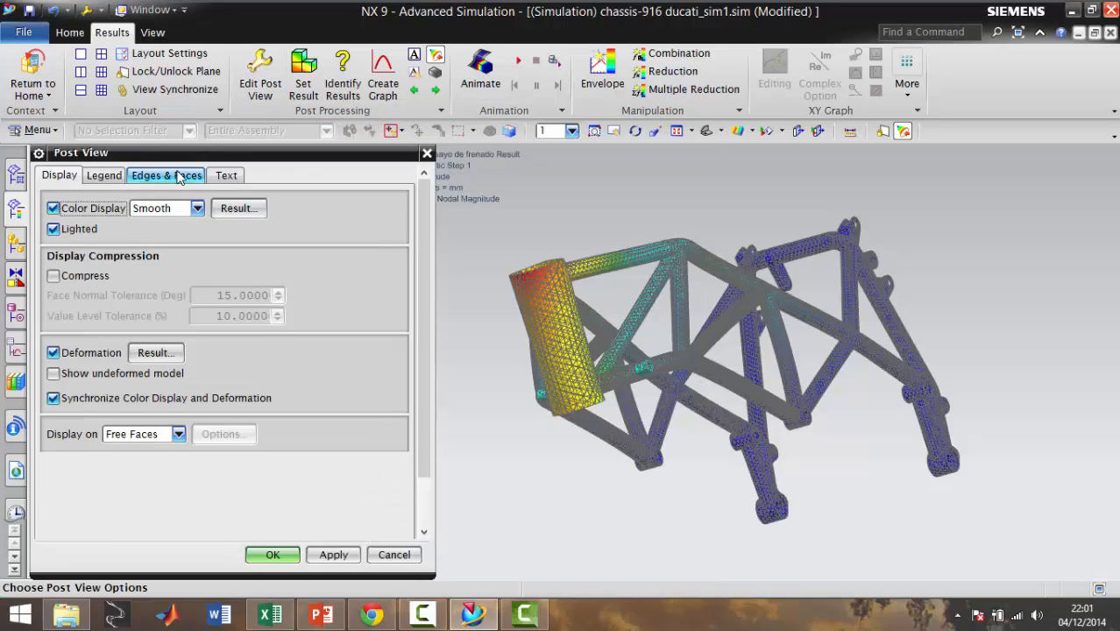
click(123, 176)
click(149, 177)
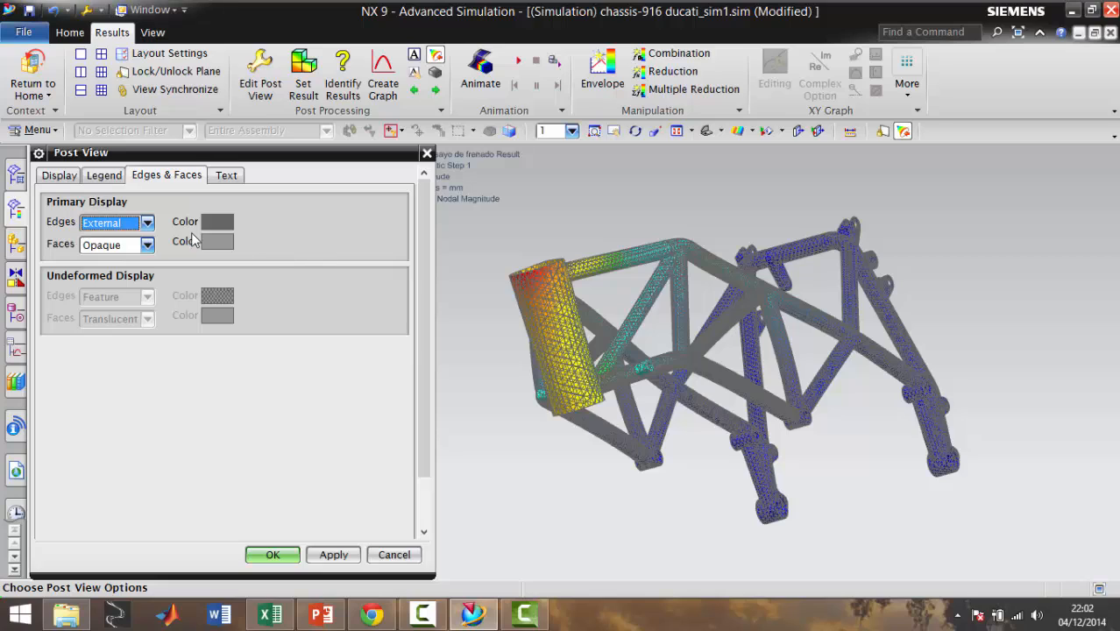
click(148, 223)
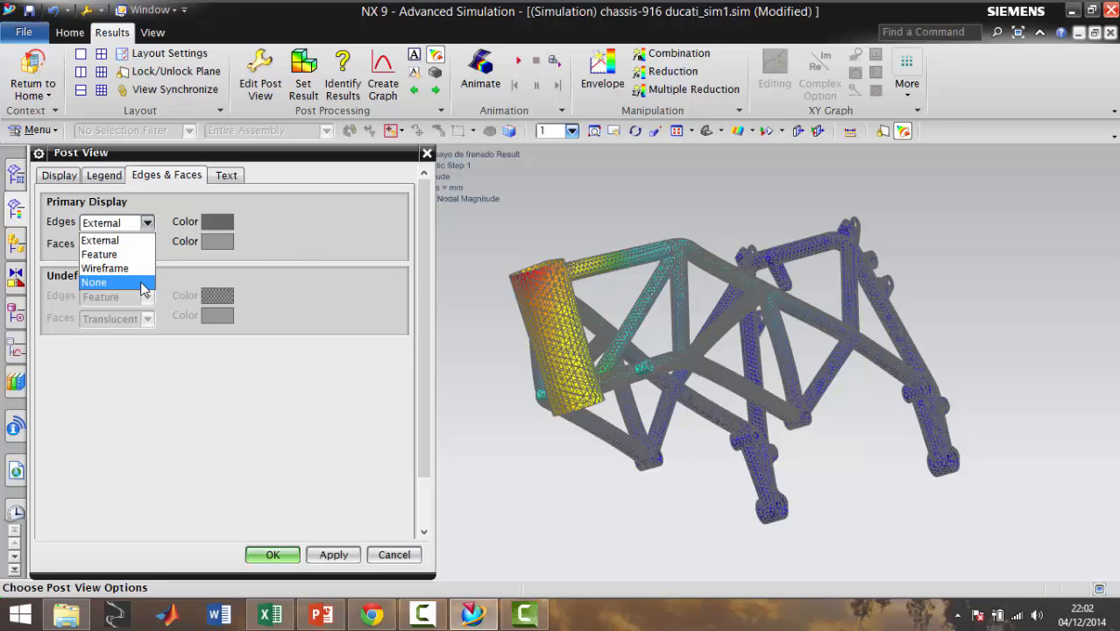
click(143, 282)
click(147, 245)
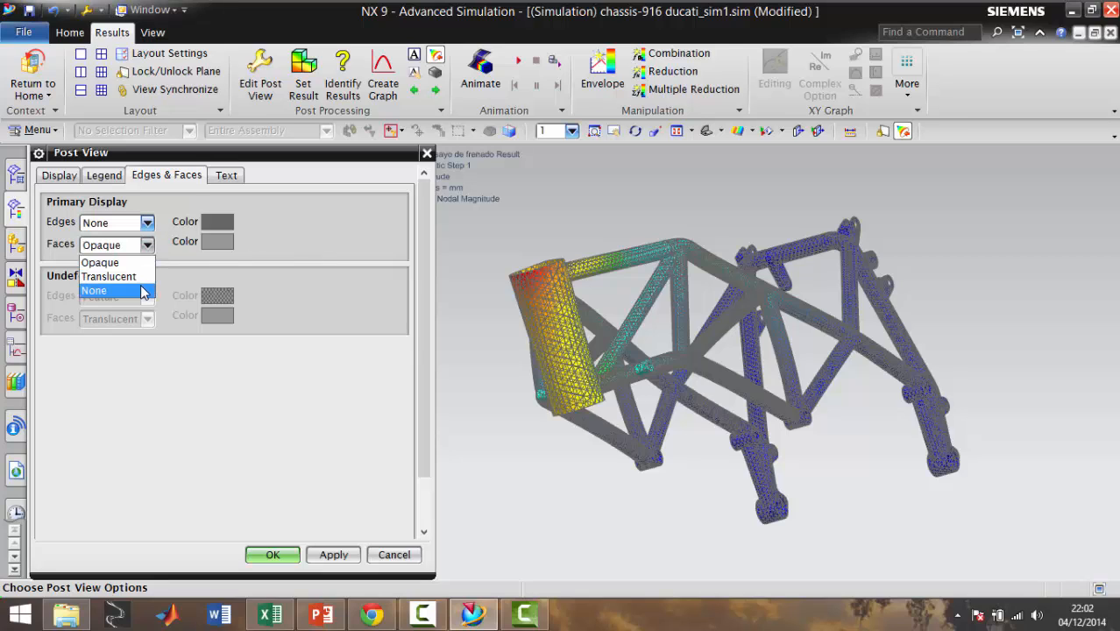
click(96, 290)
click(331, 554)
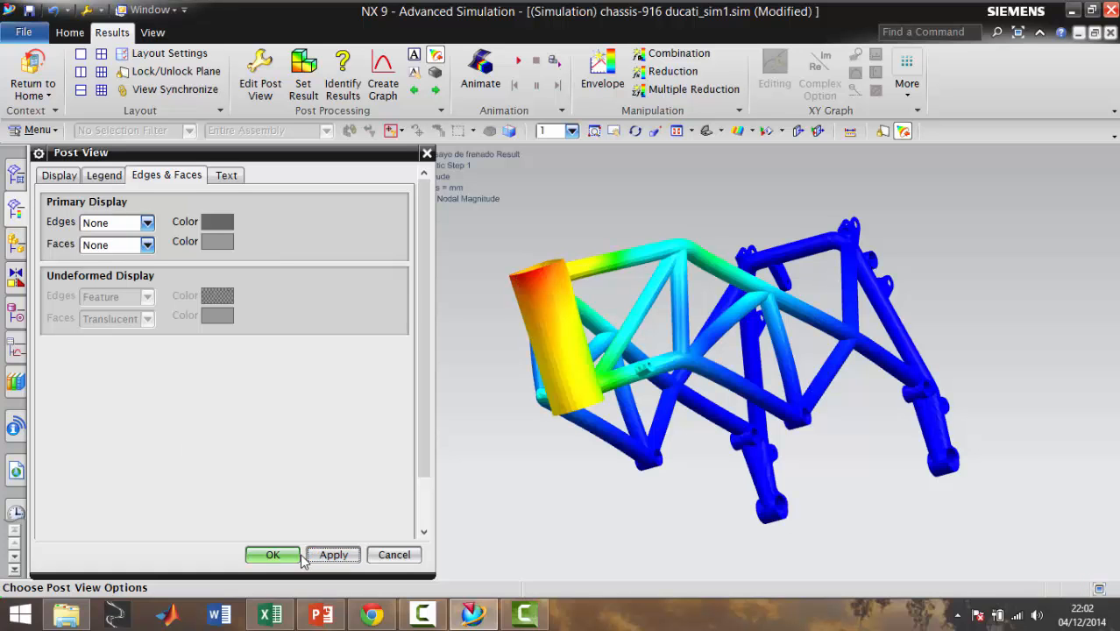
click(273, 554)
Examine the displacement distribution over the deformed chassis from several sides, from the head tube to the rear mounts
middle_drag(512, 365, 579, 409)
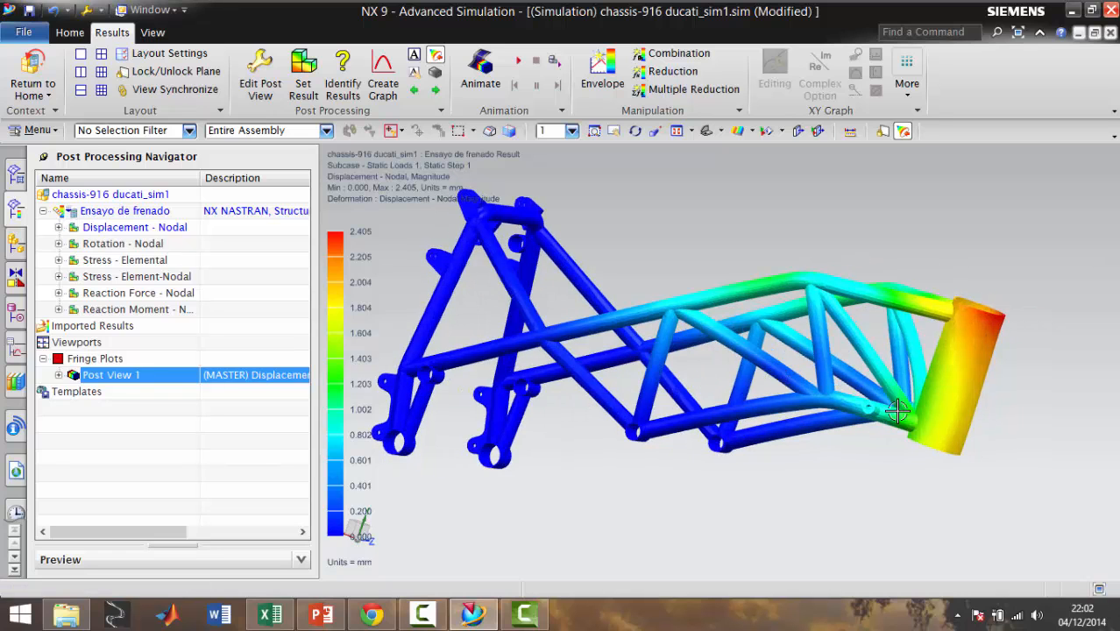
middle_drag(971, 381, 700, 361)
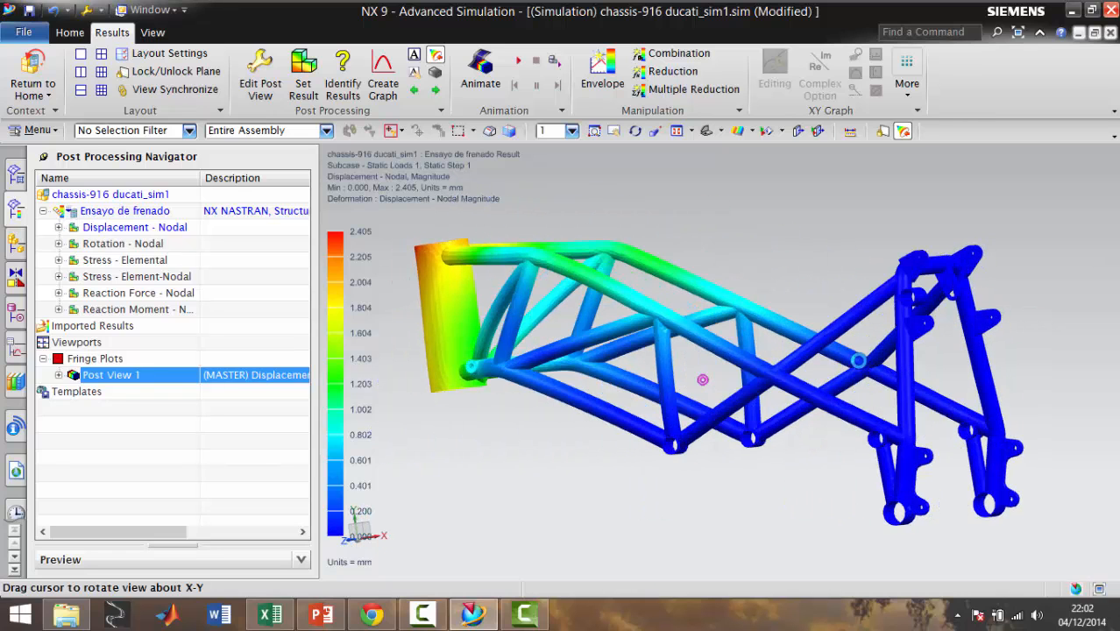
scroll(454, 354, up, 1)
scroll(478, 380, up, 1)
scroll(519, 390, down, 3)
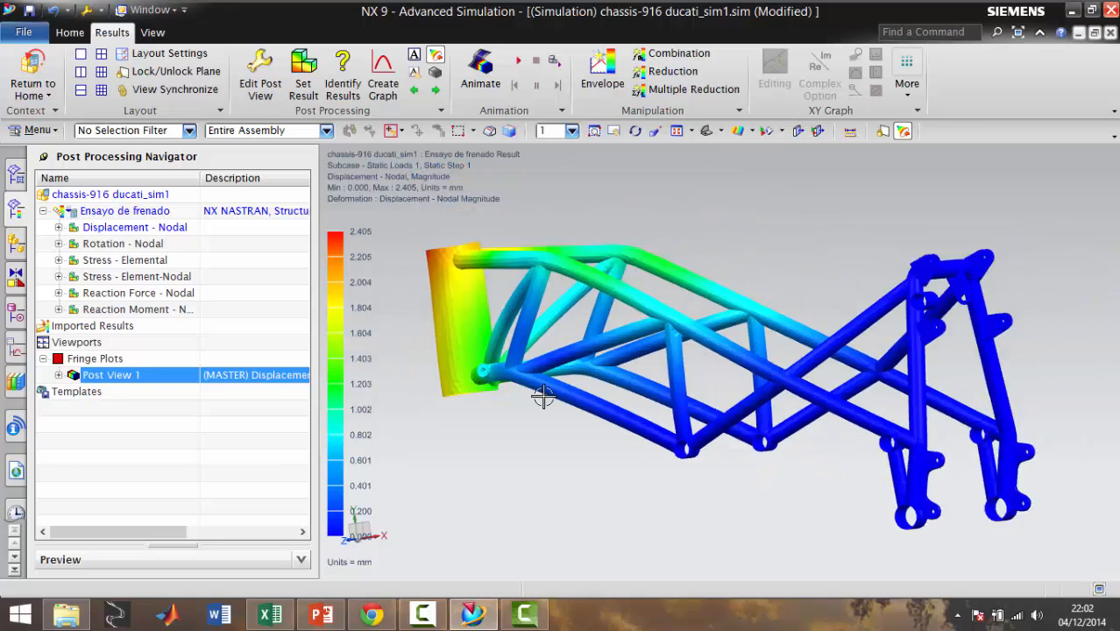
mouse_move(555, 396)
middle_down()
mouse_move(581, 394)
mouse_move(578, 370)
mouse_move(589, 375)
mouse_move(544, 385)
middle_up()
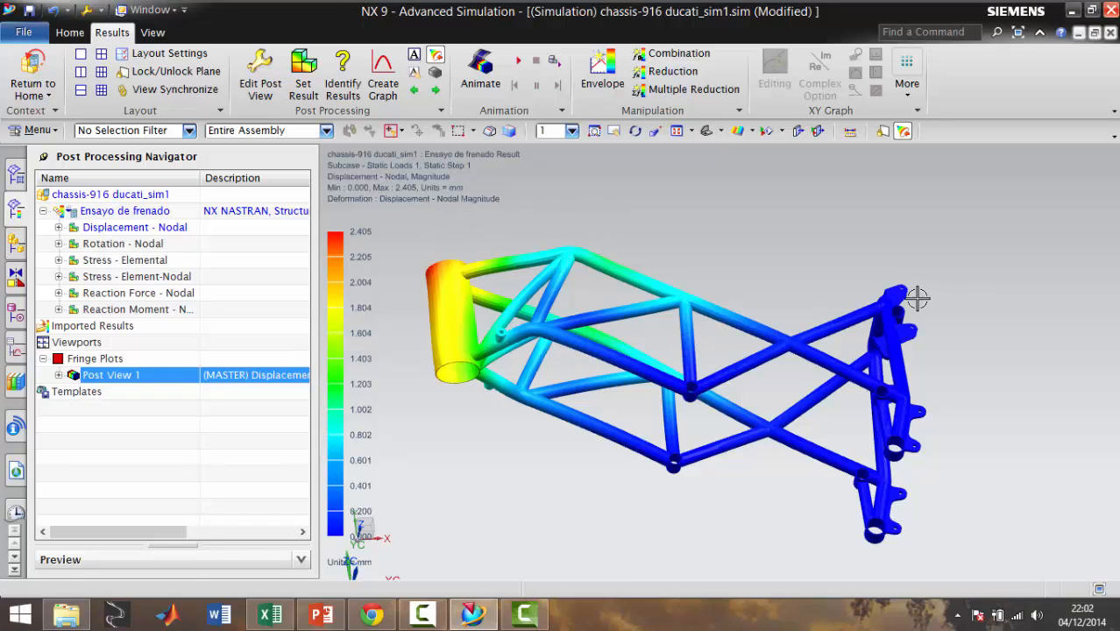
middle_drag(955, 291, 685, 351)
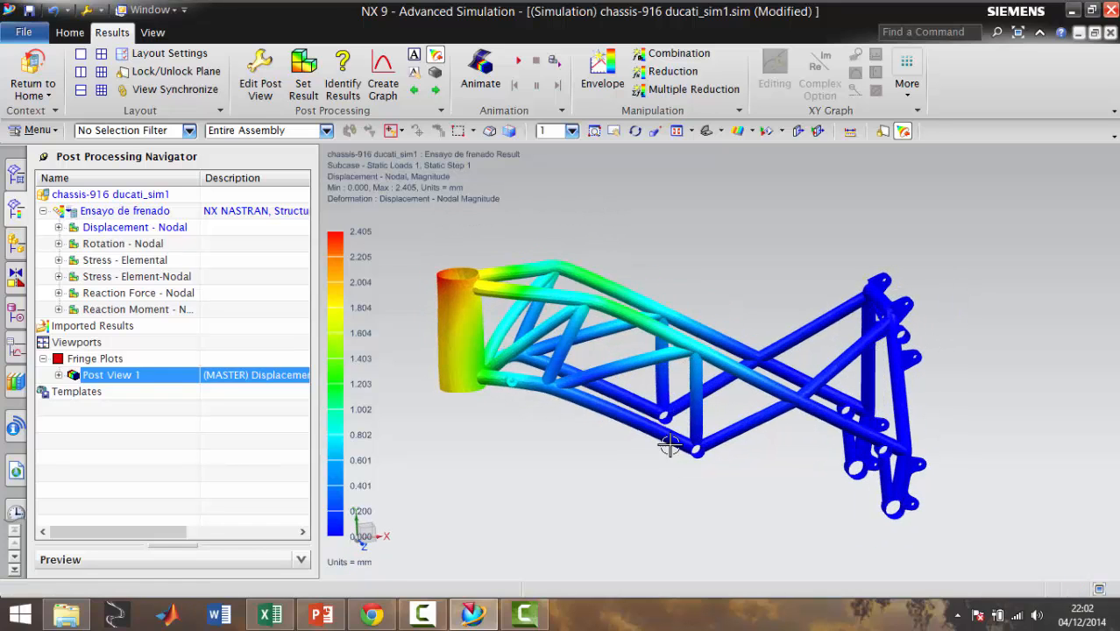
Play the animation of the chassis's nodal displacement and stop it after watching the deformation
click(518, 62)
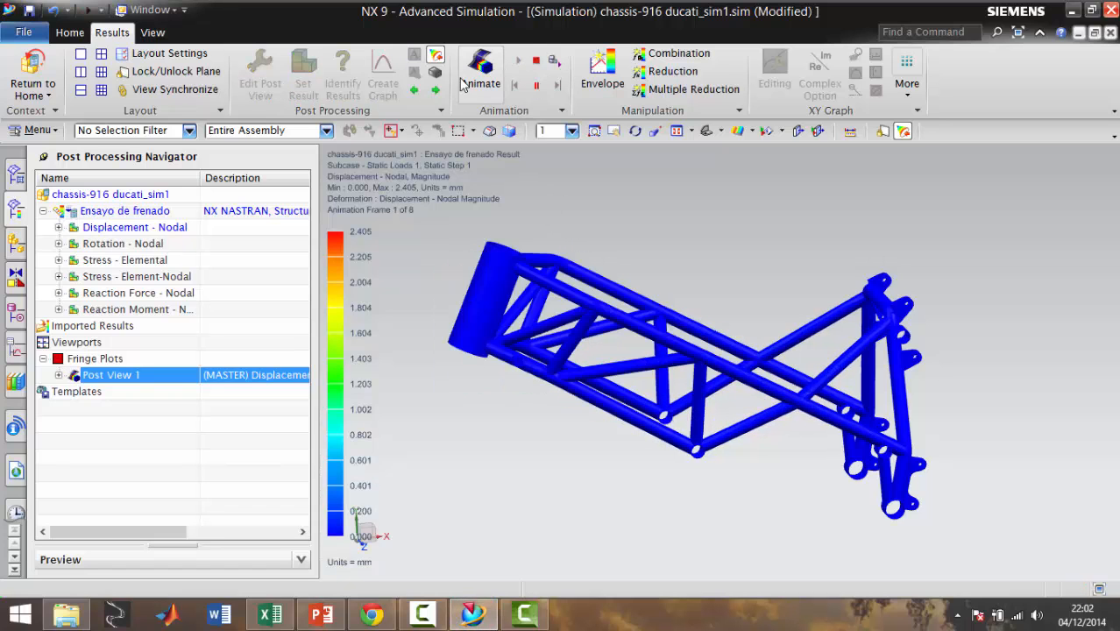
click(672, 73)
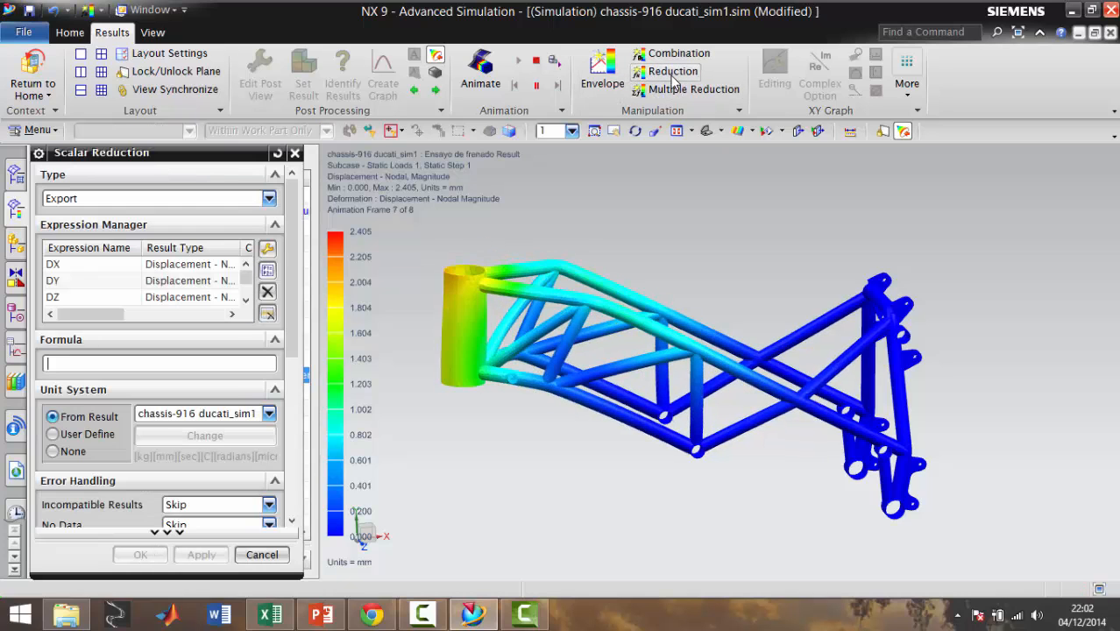
click(261, 554)
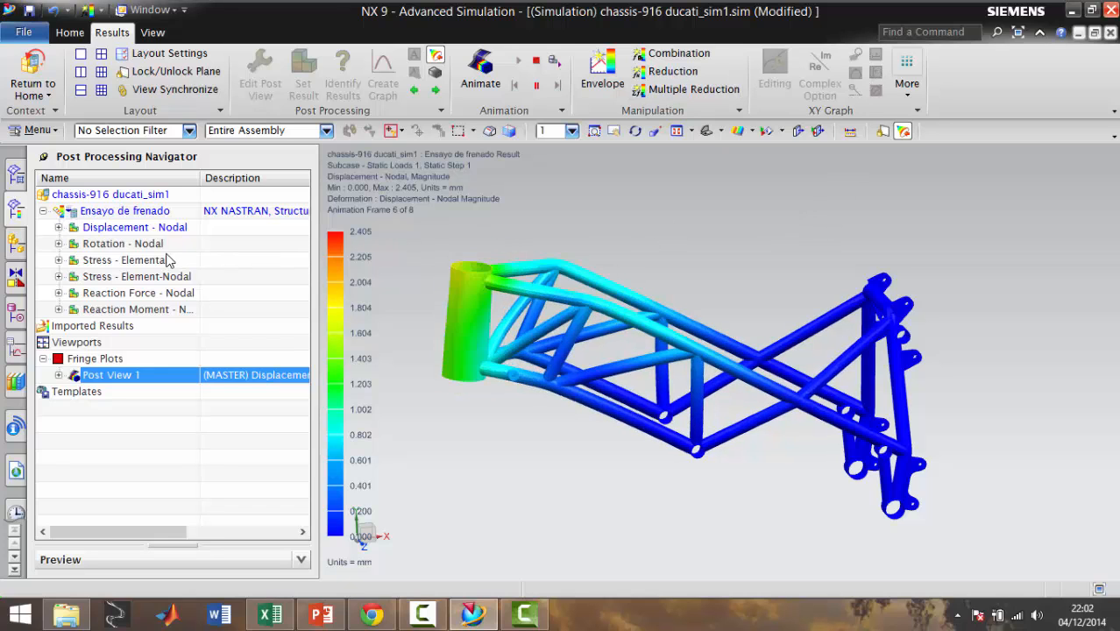
click(141, 245)
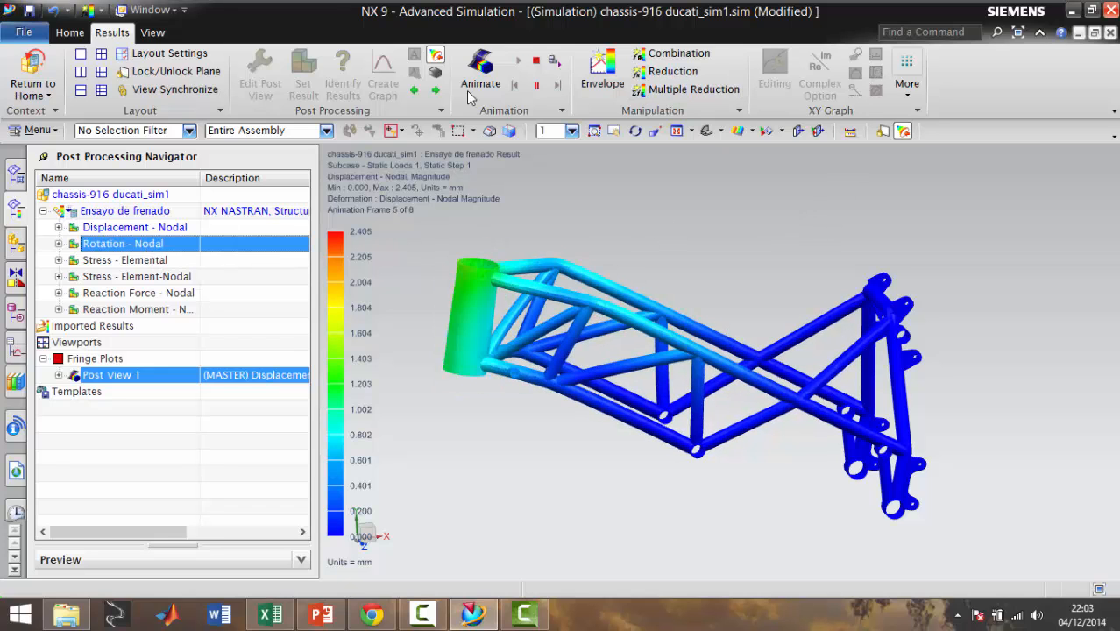
click(536, 63)
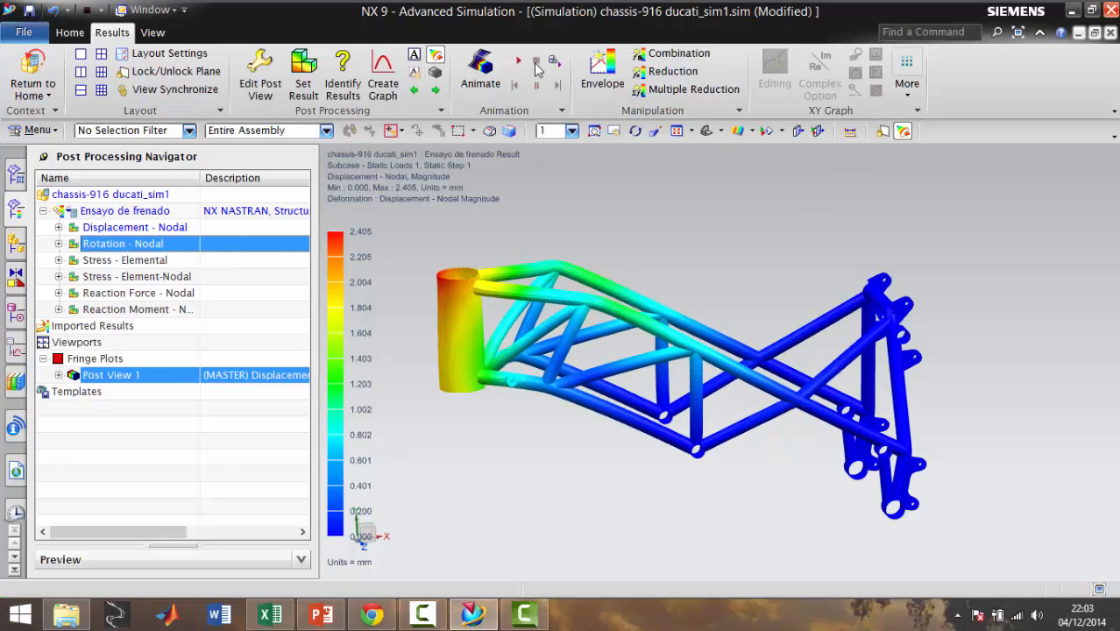
Display the nodal rotation result and the elemental Von Mises stress result, examining the stress around the head tube joints
double_click(136, 244)
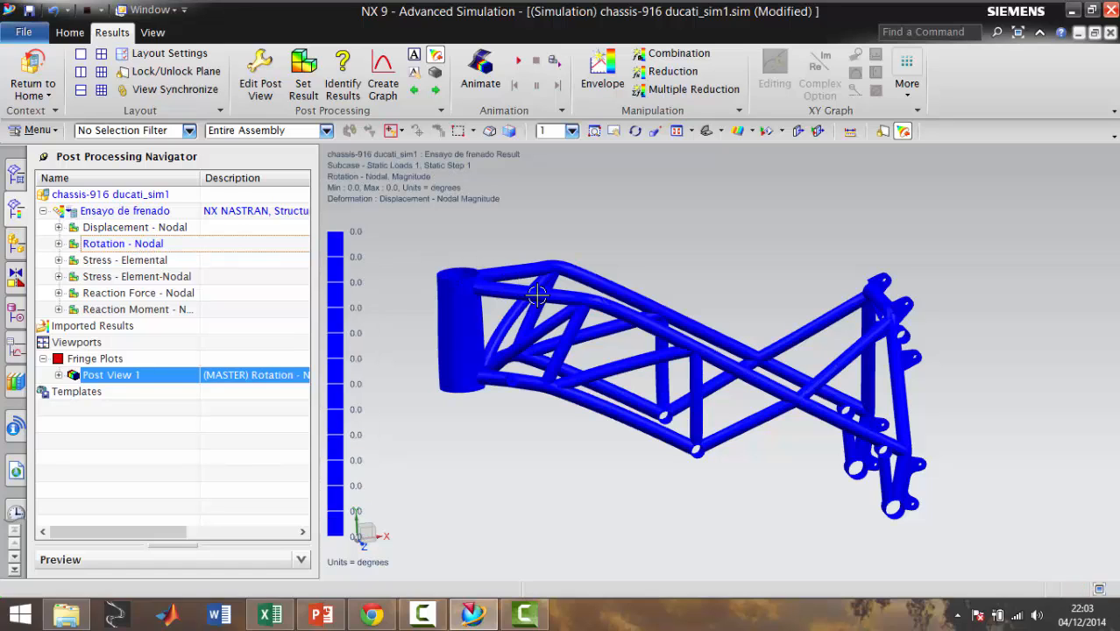
click(105, 260)
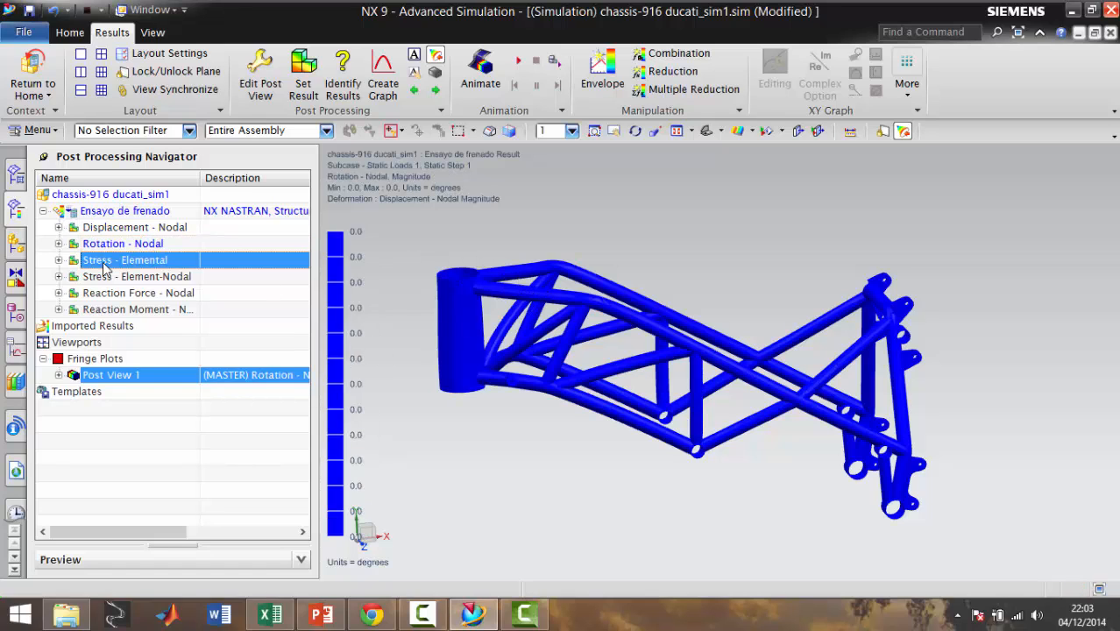
double_click(98, 260)
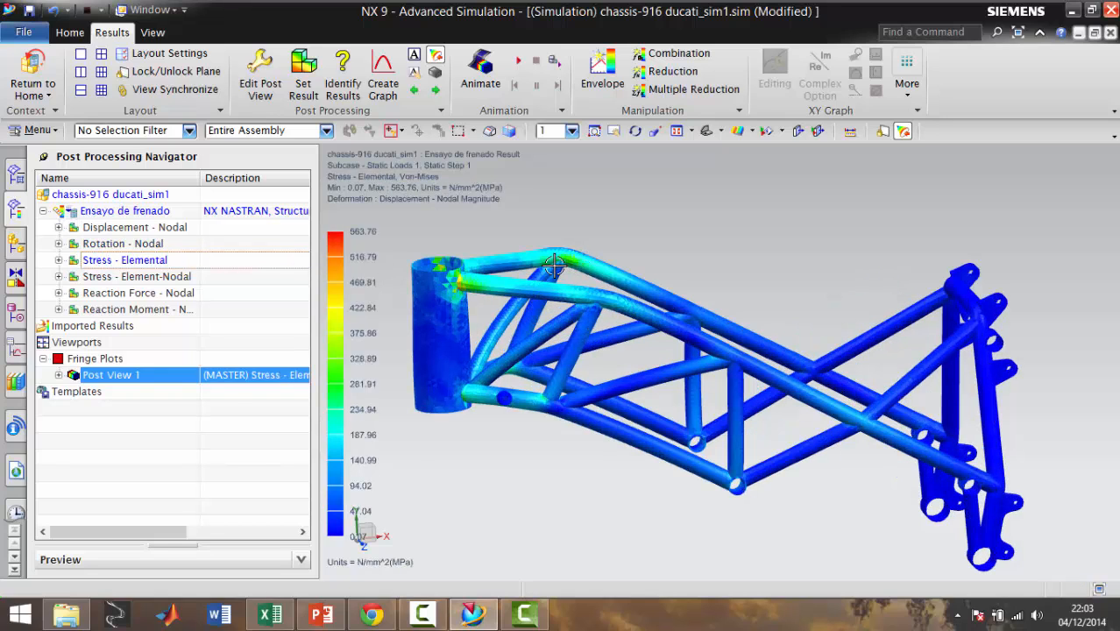
scroll(584, 294, up, 1)
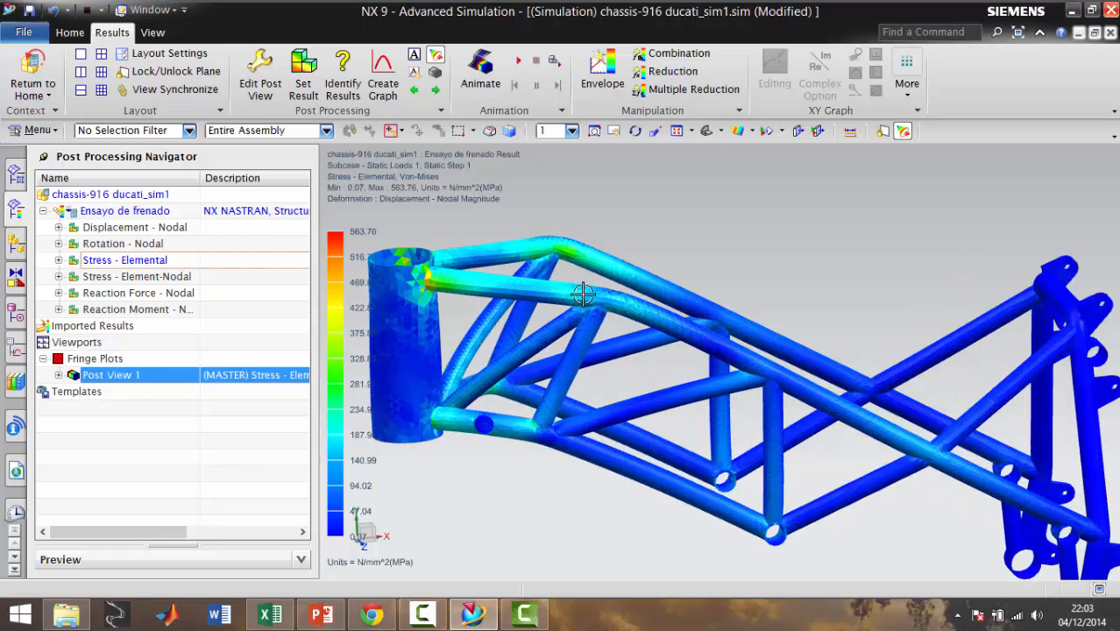
scroll(449, 293, up, 1)
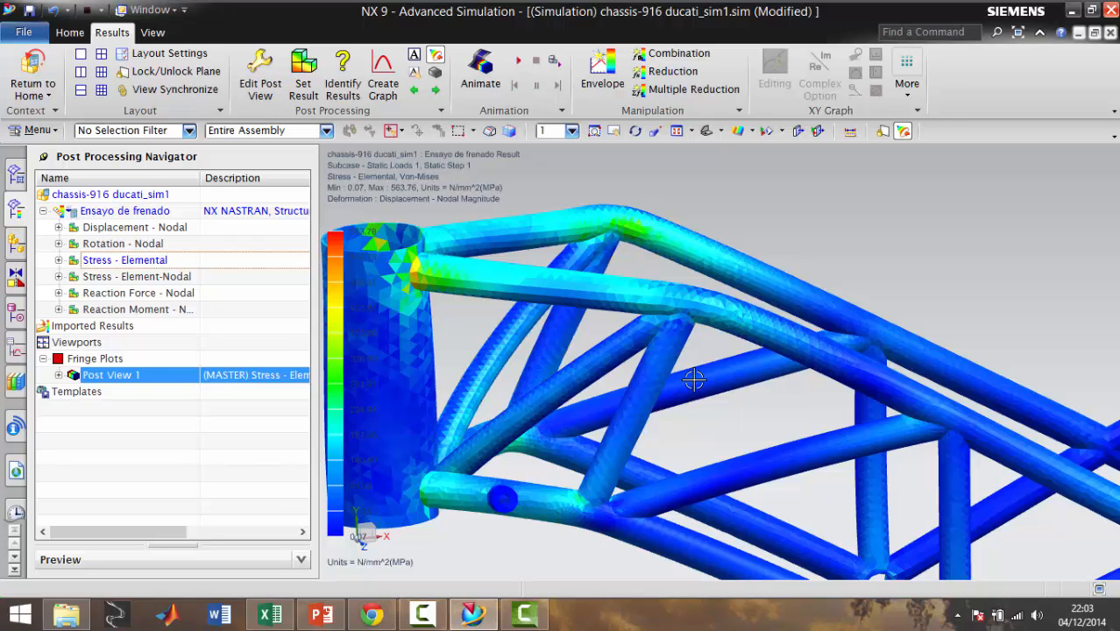
scroll(694, 379, down, 2)
scroll(620, 434, up, 3)
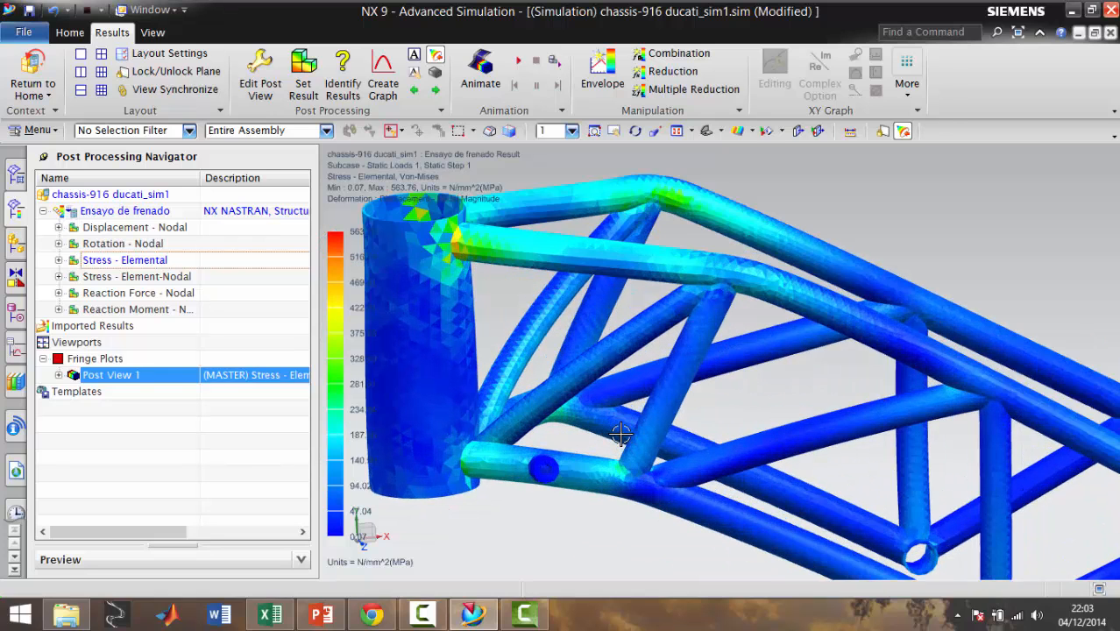
Examine the elemental stress around the head tube, then display the element-nodal stress, nodal reaction force and nodal reaction moment results
scroll(621, 481, down, 3)
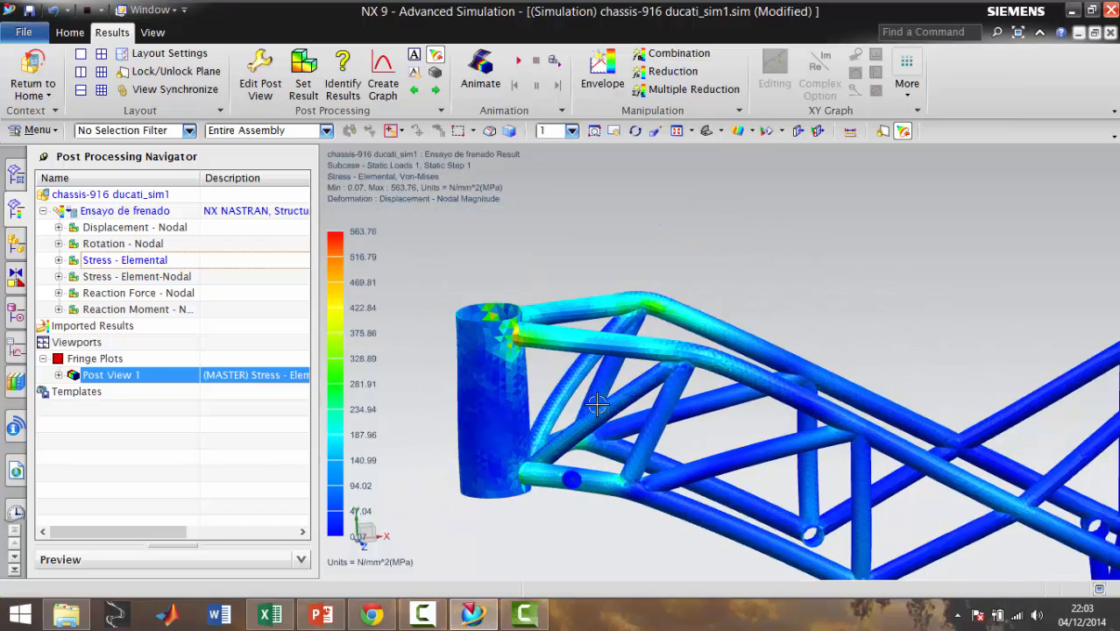
scroll(554, 451, up, 3)
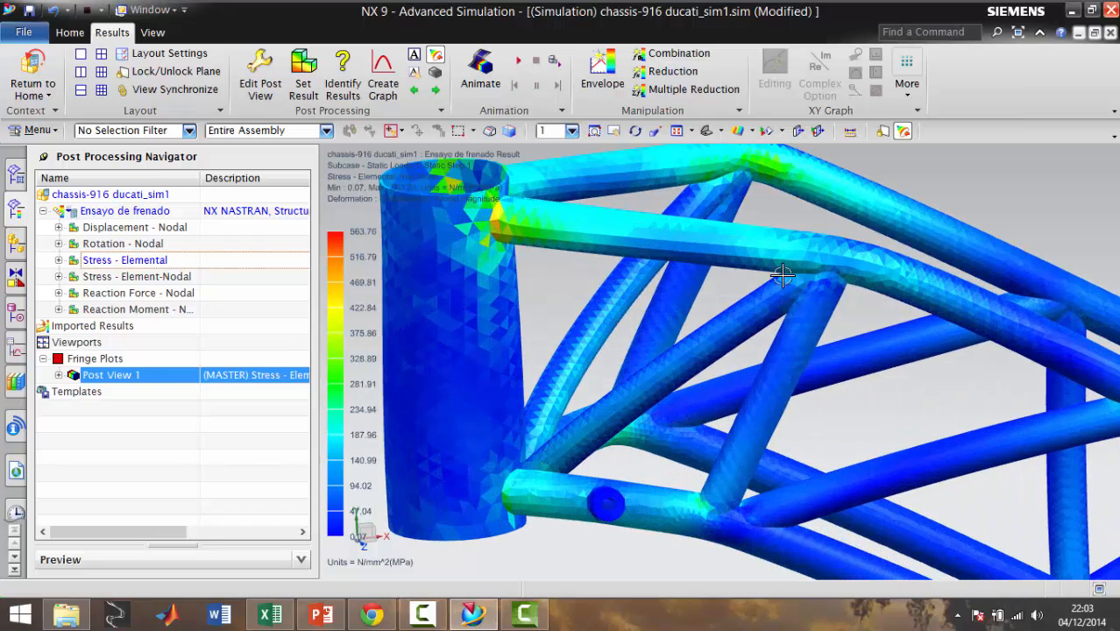
scroll(759, 187, down, 3)
scroll(754, 180, up, 4)
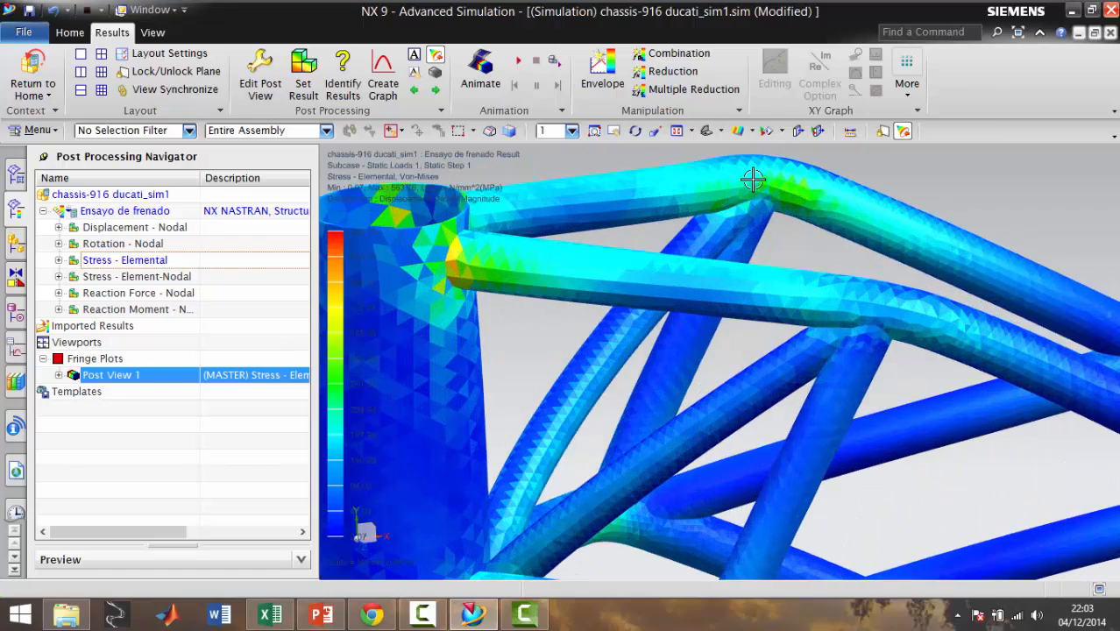
scroll(753, 180, down, 4)
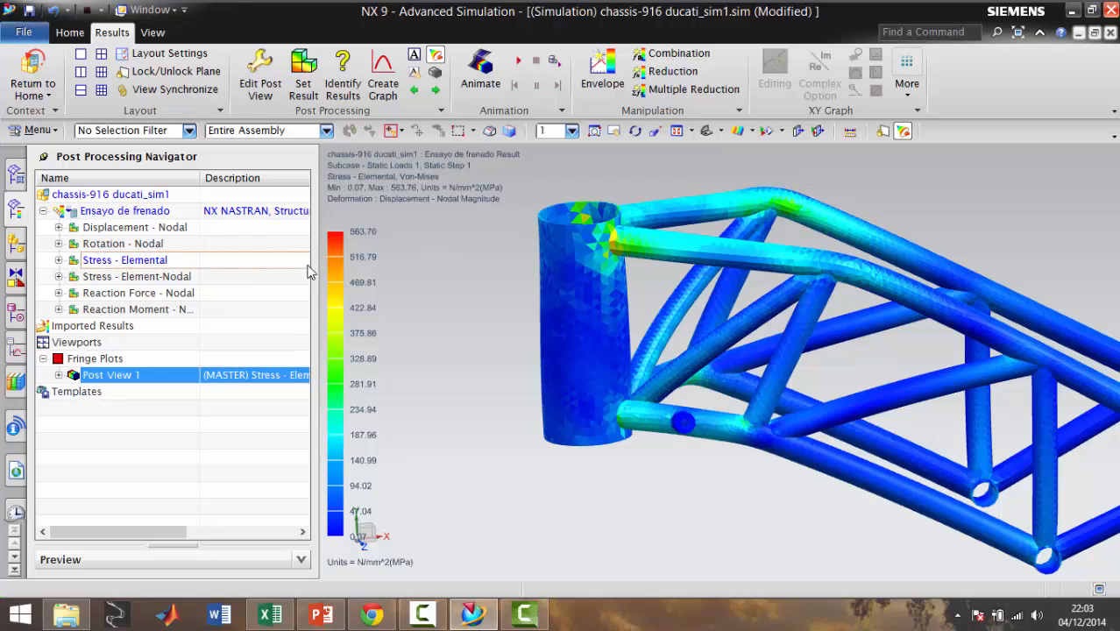
click(173, 279)
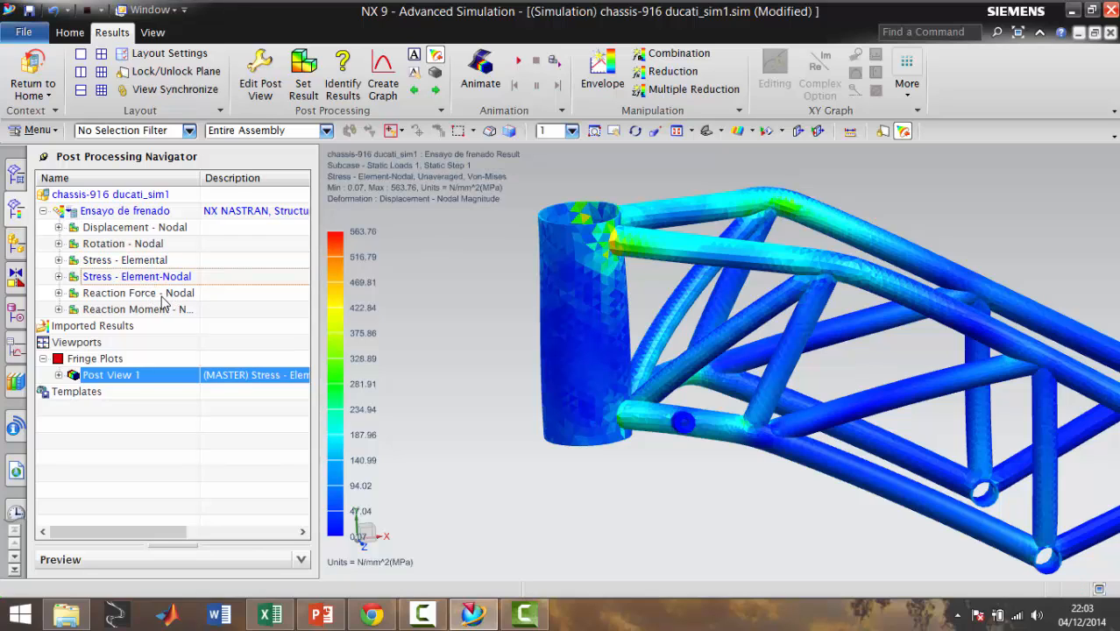
double_click(162, 295)
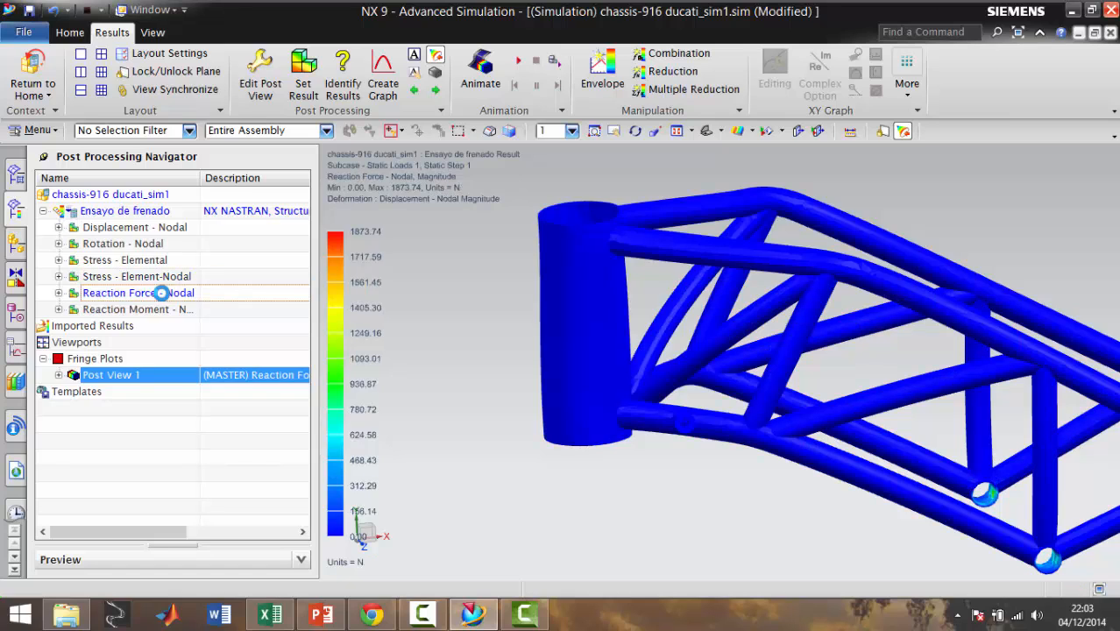
double_click(151, 310)
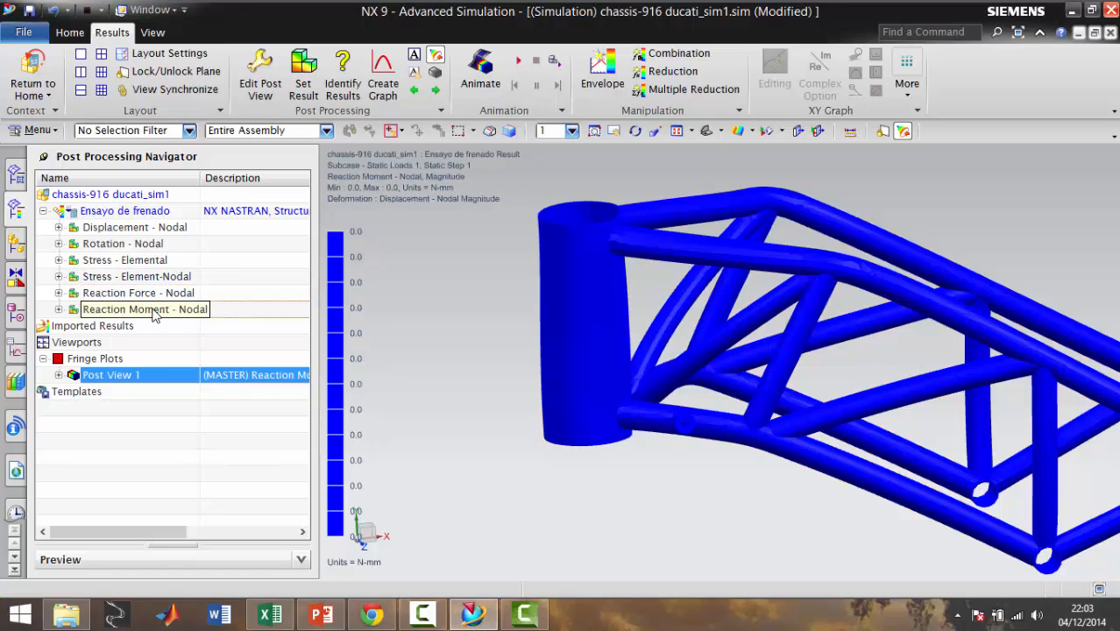
click(150, 294)
click(147, 276)
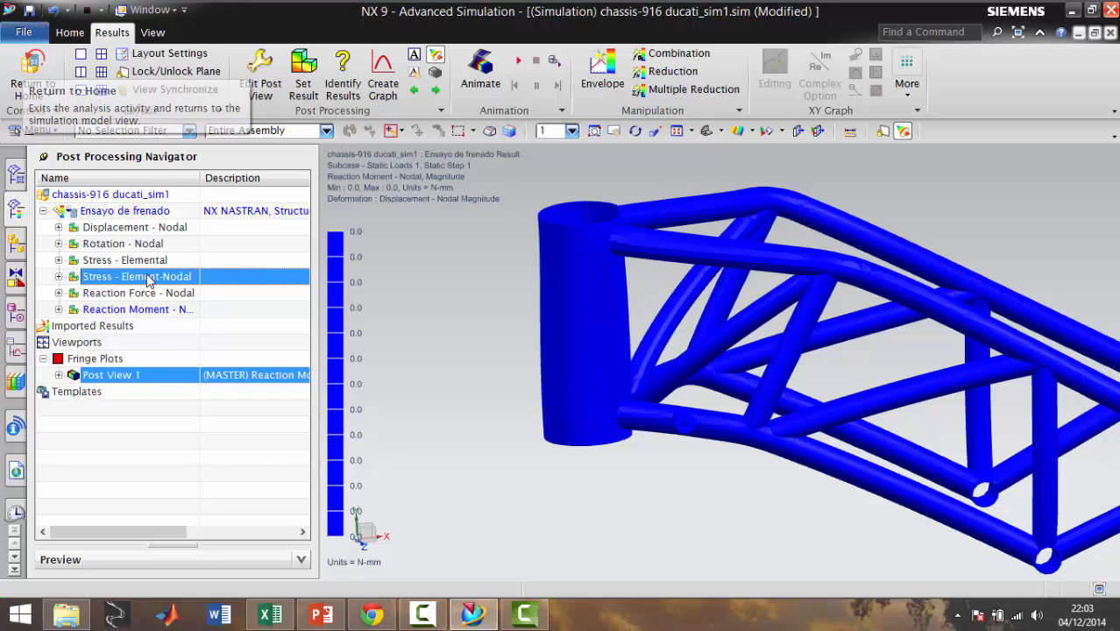
Create a structural NX NASTRAN solution named "Ensayo giro en la curva" of type SOL 101 Linear Statics - Global Constraints
click(70, 32)
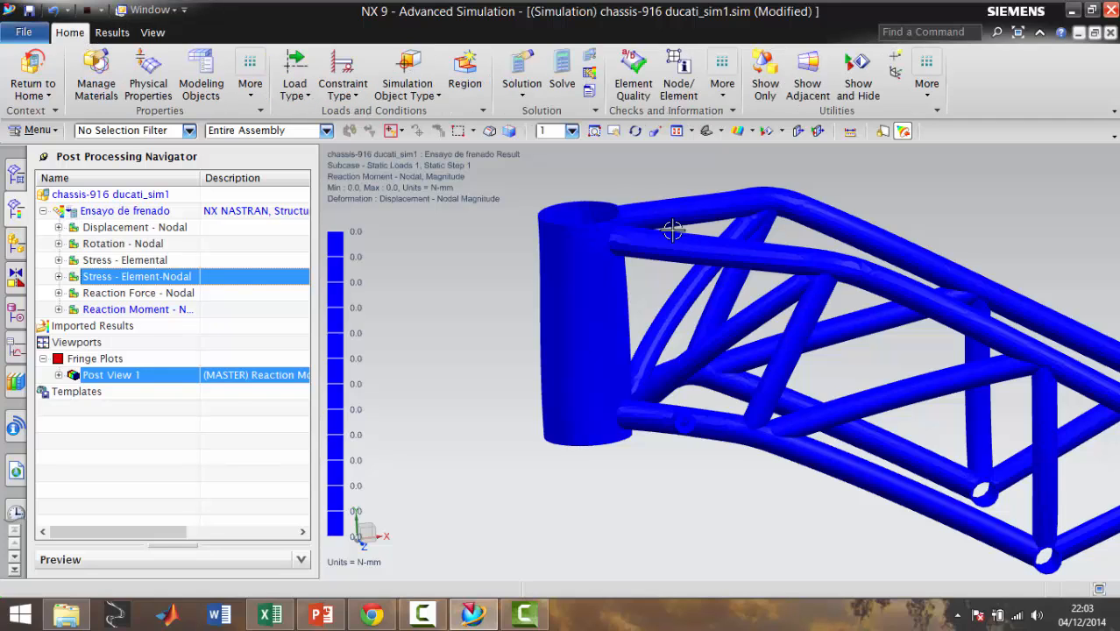
key(ctrl+f)
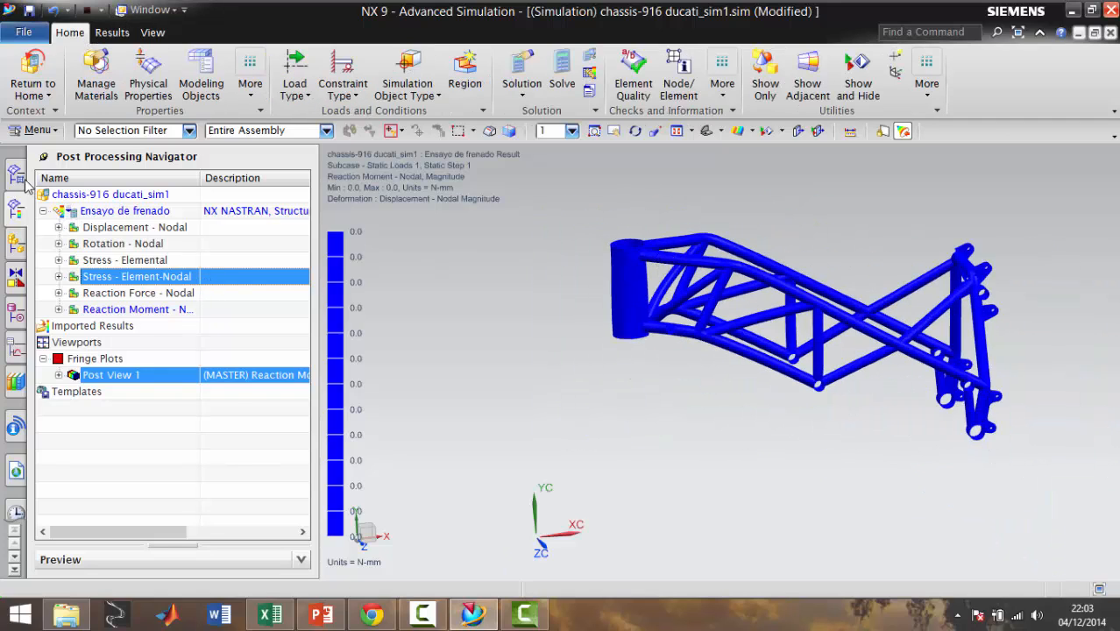
click(16, 247)
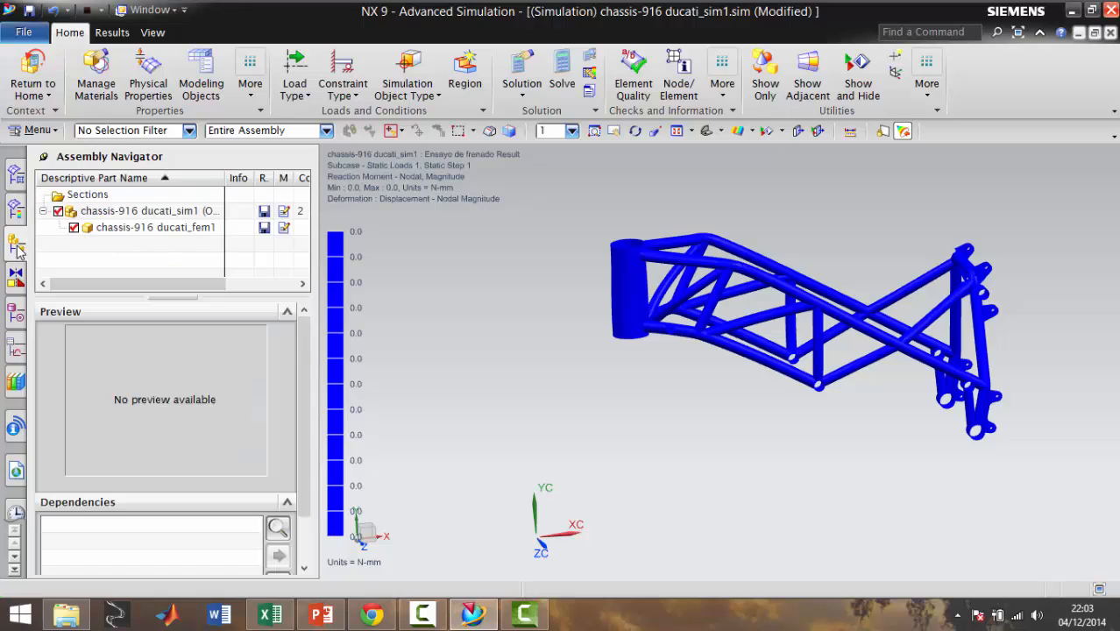
click(19, 175)
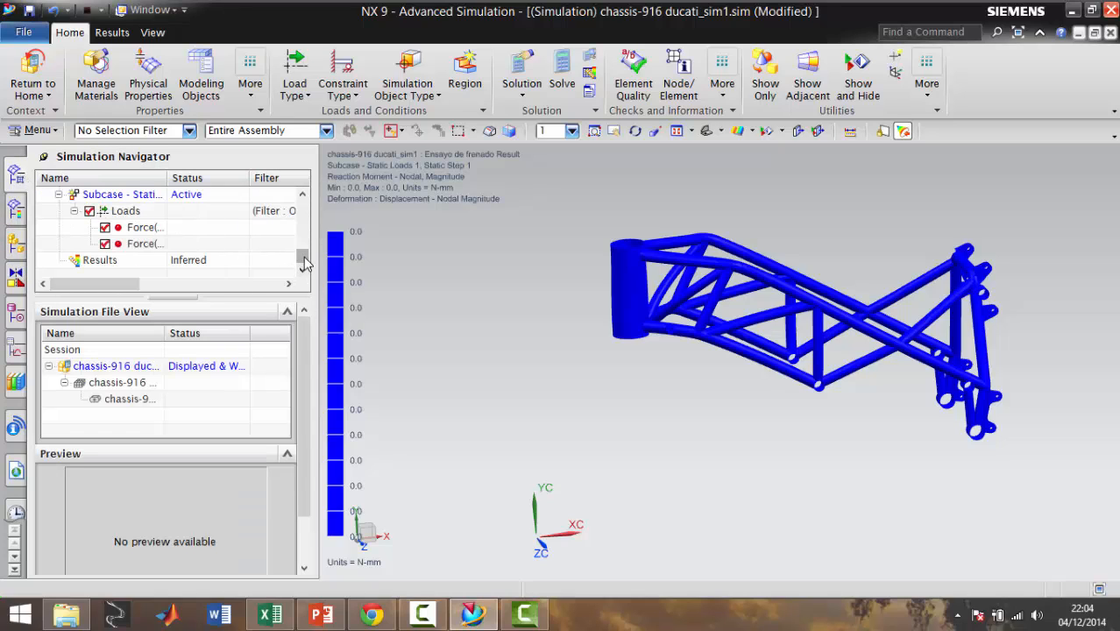
scroll(304, 261, up, 3)
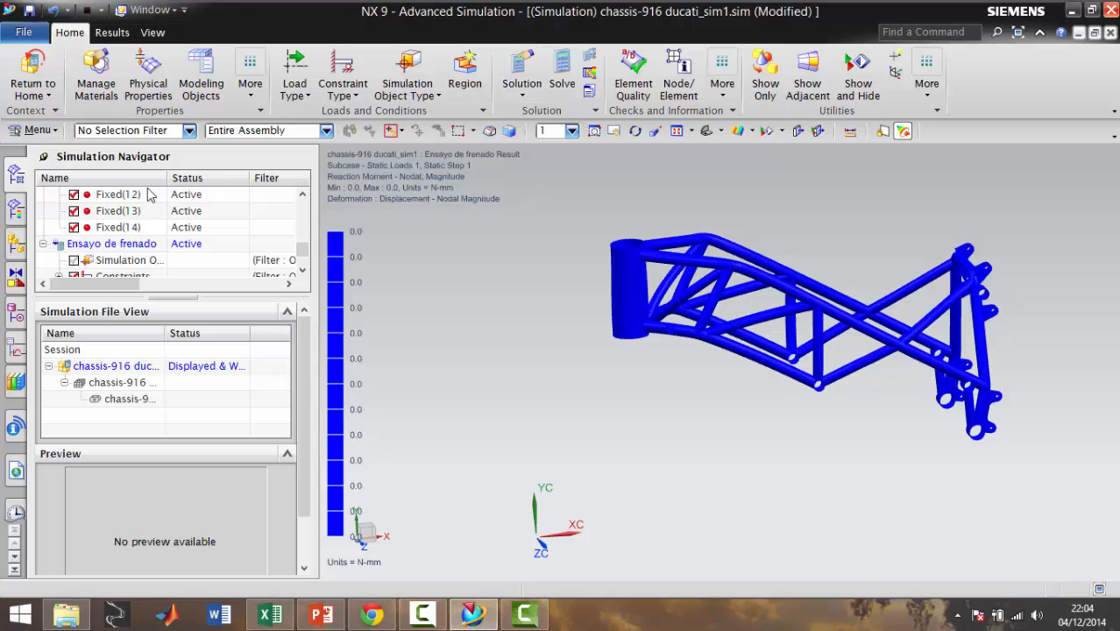
click(526, 68)
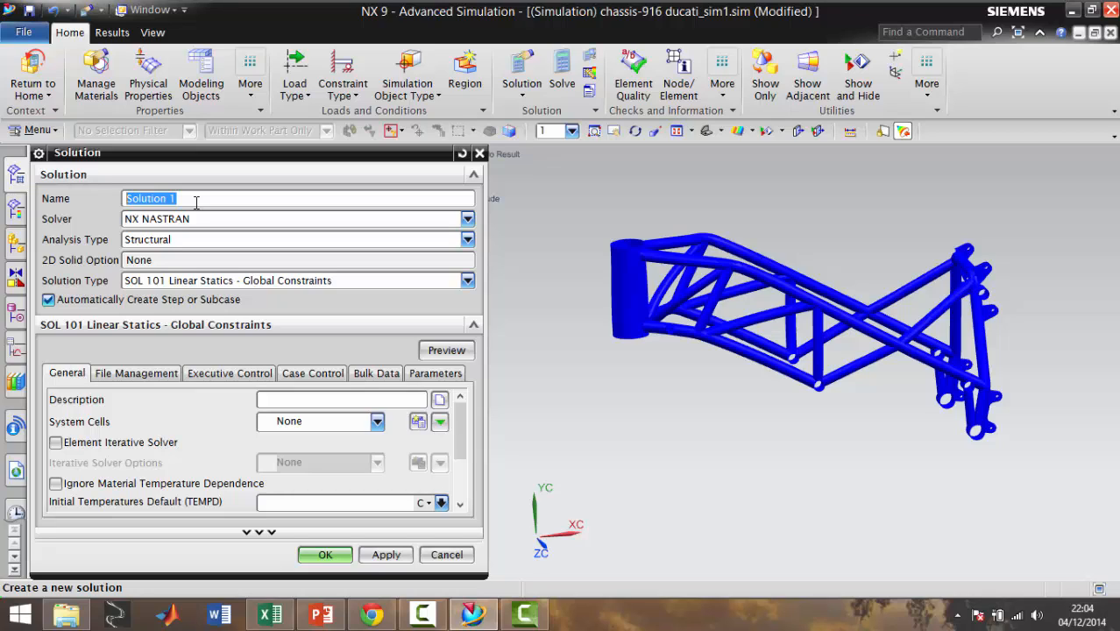
text(Ensayo giro e)
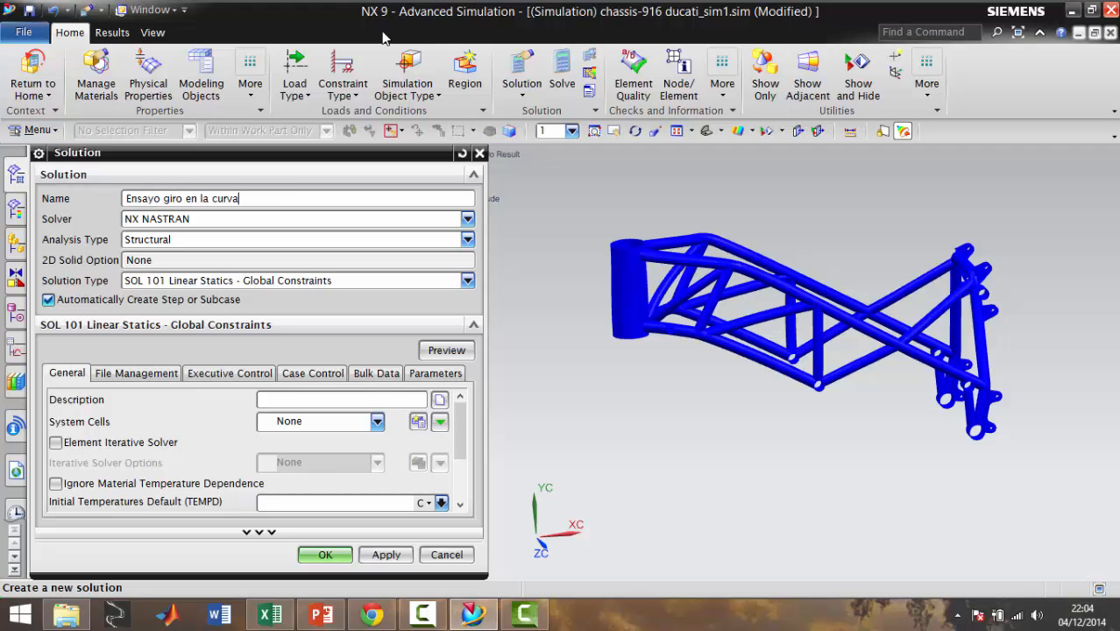
key(Return)
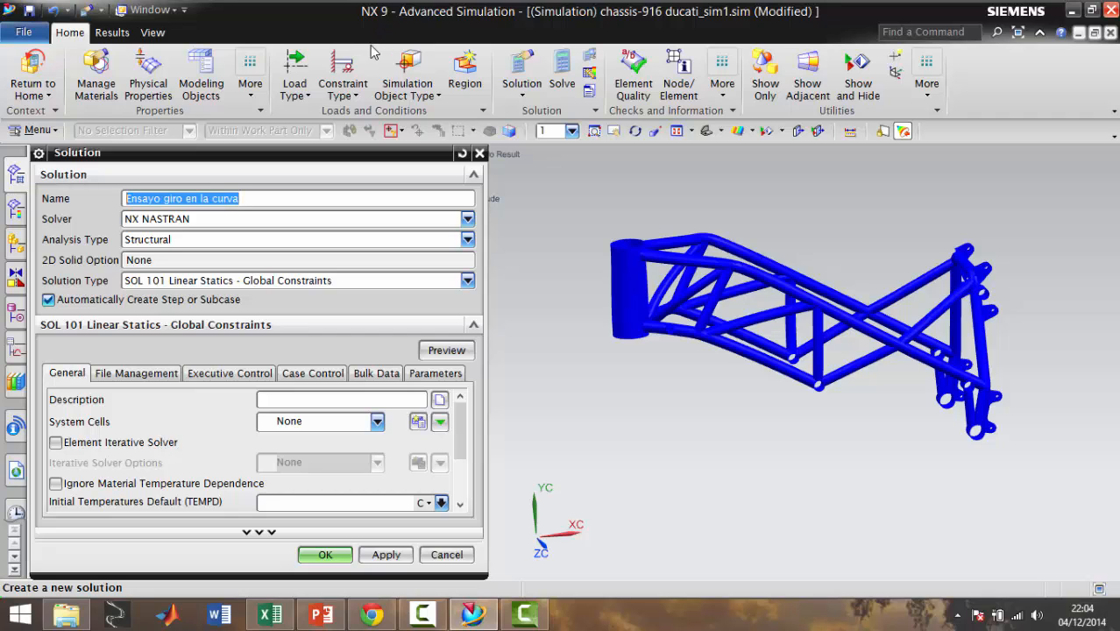
click(315, 554)
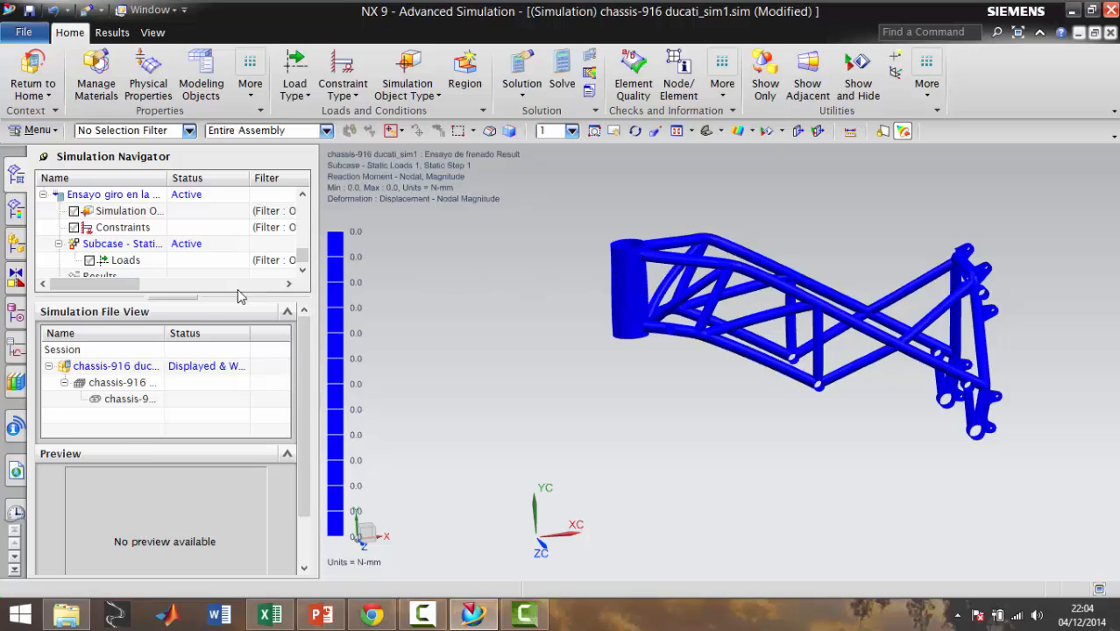
Select all the existing cylindrical and fixed constraints in the constraint container and add them to the active solution
drag(304, 256, 305, 262)
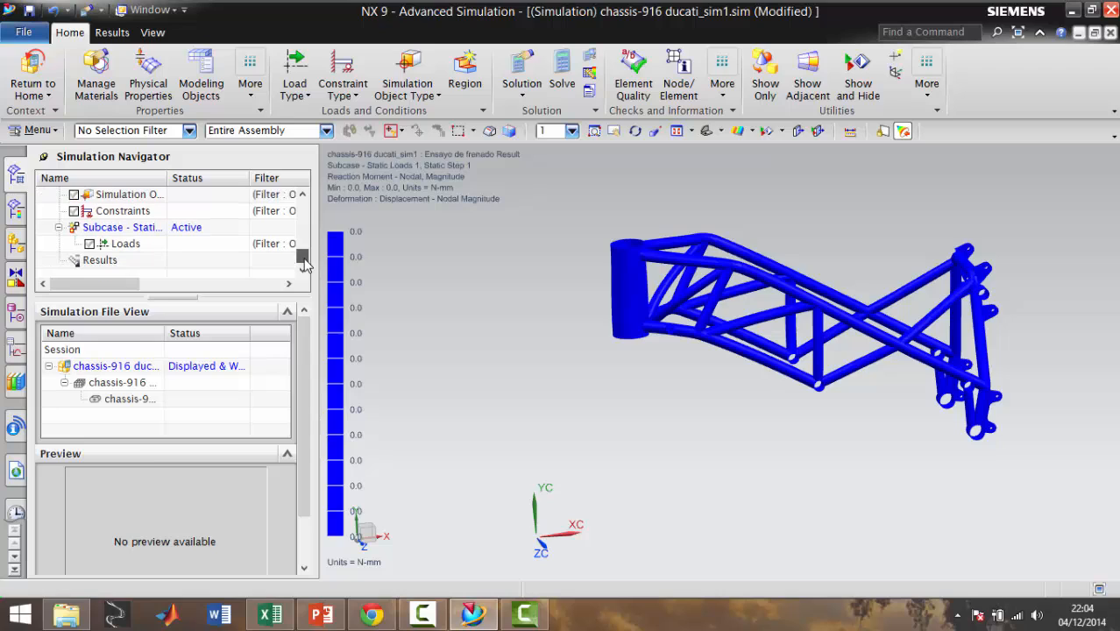
click(101, 219)
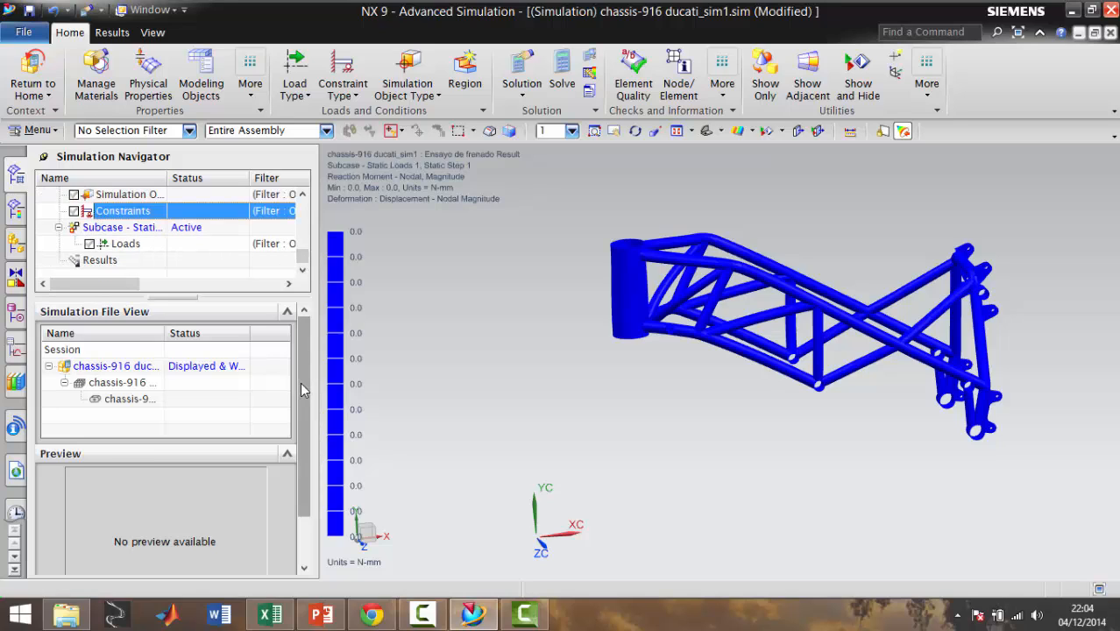
drag(304, 258, 304, 240)
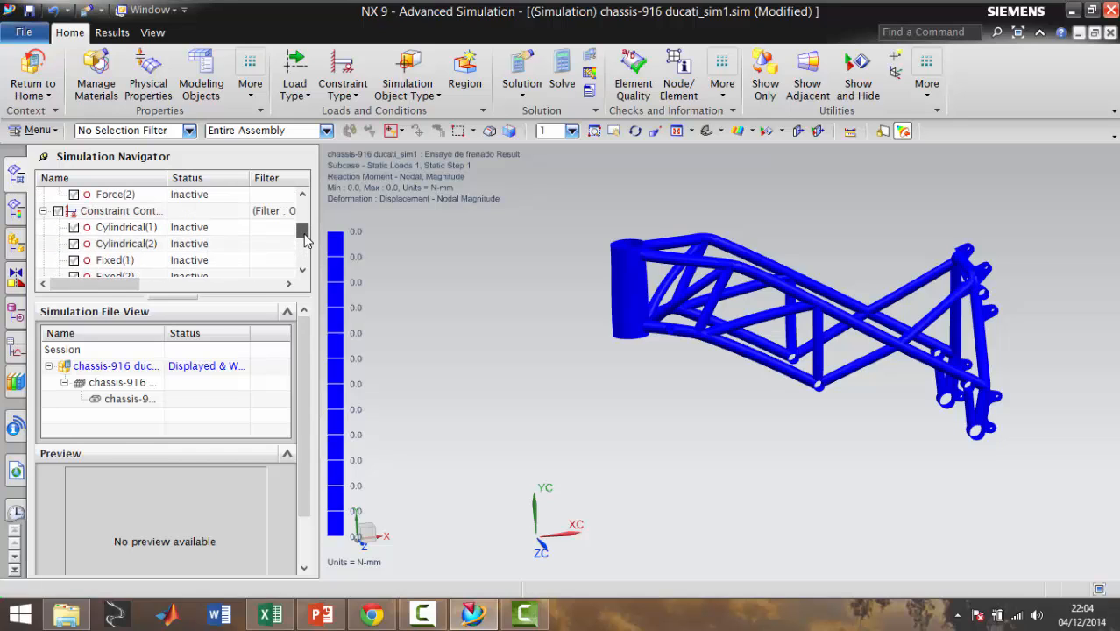
click(157, 200)
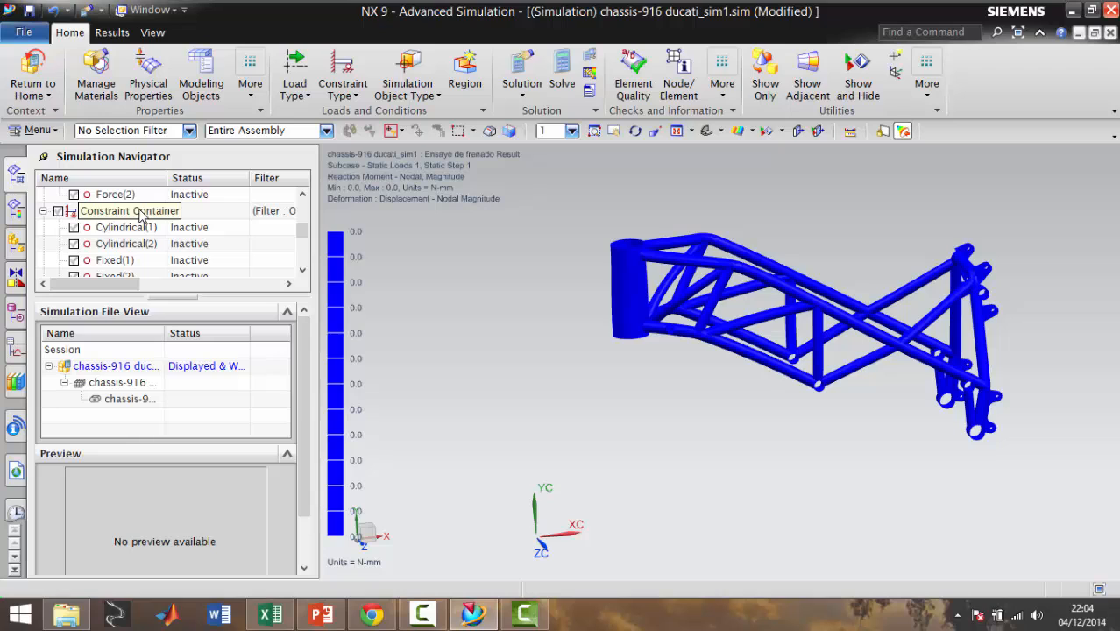
right_click(145, 214)
click(176, 226)
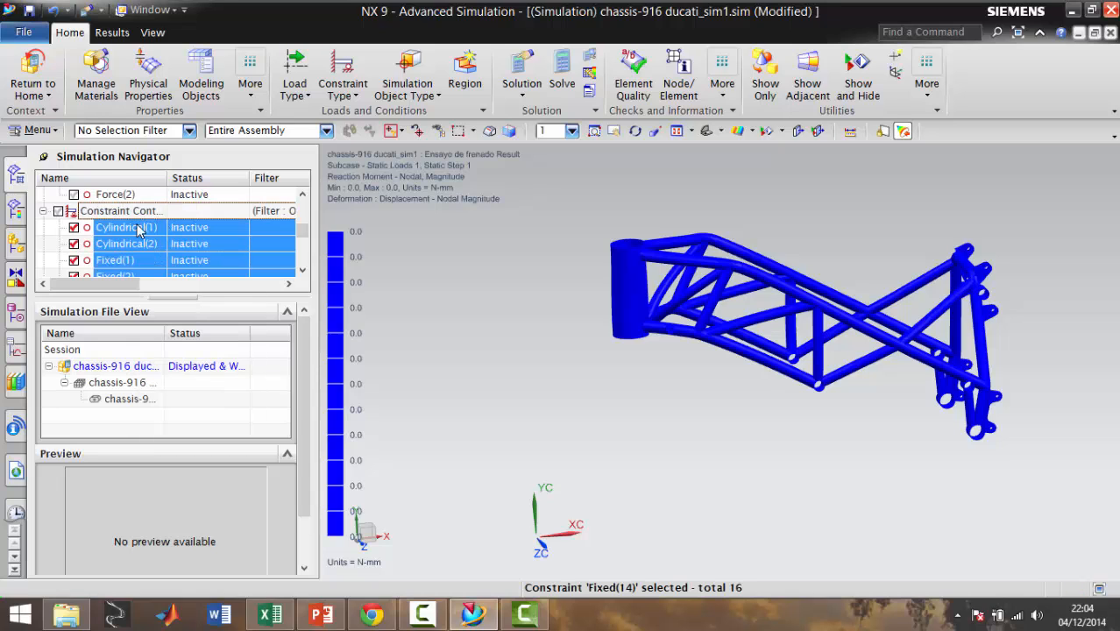
right_click(125, 215)
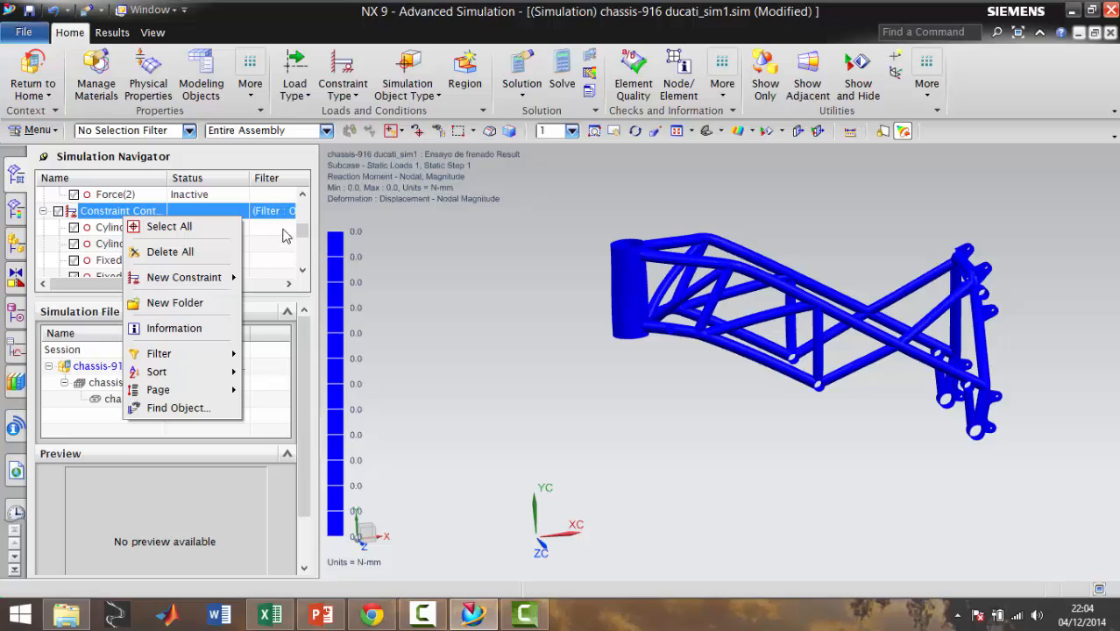
click(158, 226)
right_click(105, 242)
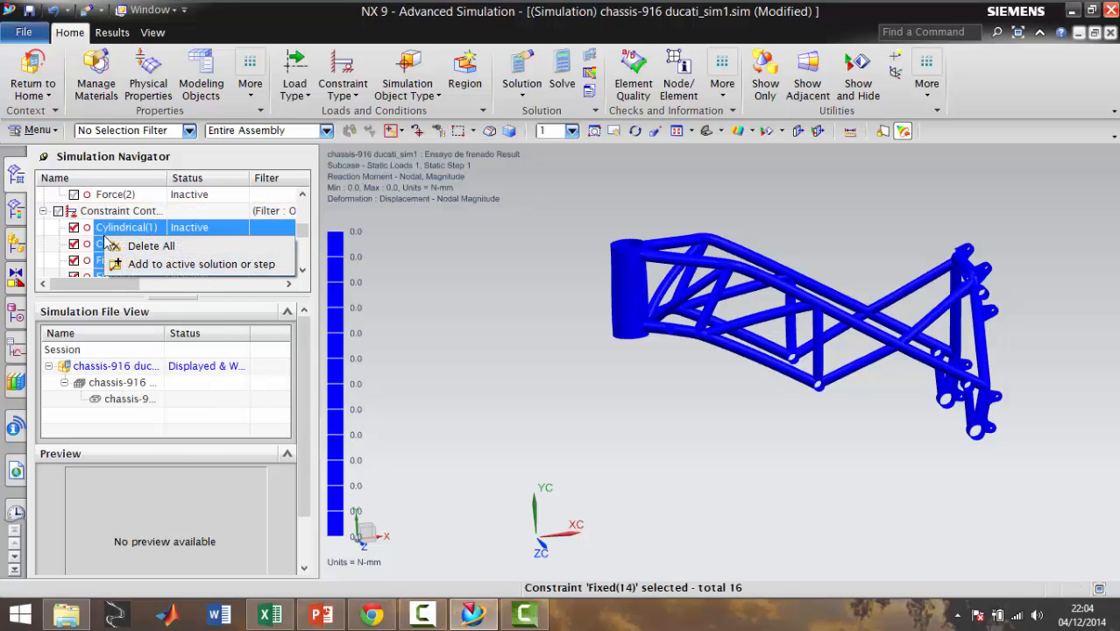
click(170, 273)
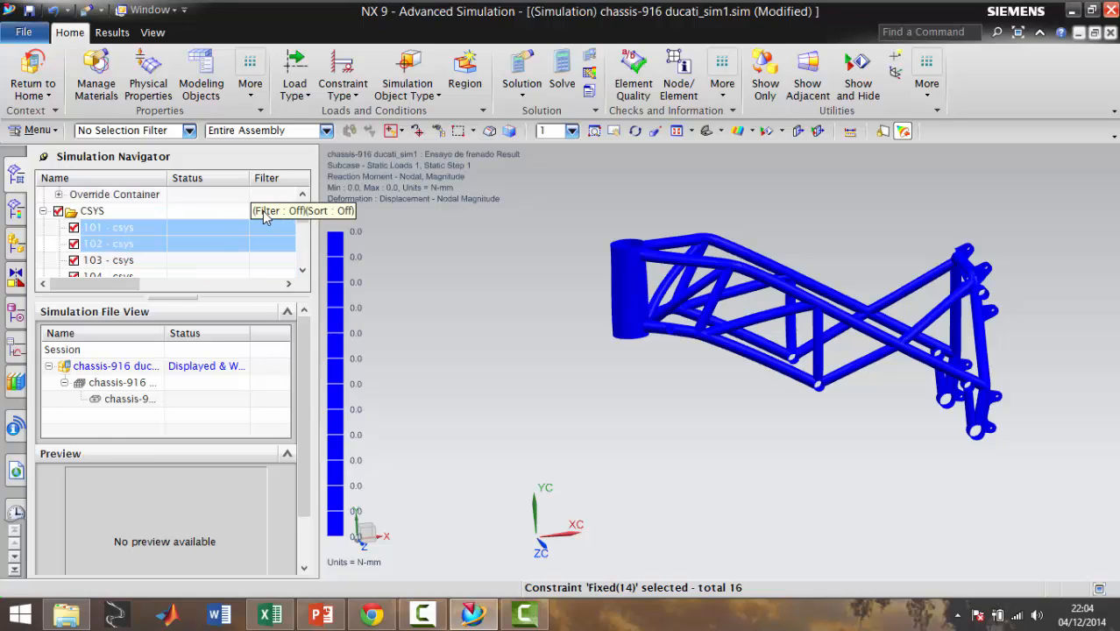
Expand the constraints of the new cornering solution and check the list of cylindrical and fixed constraints
drag(304, 226, 304, 263)
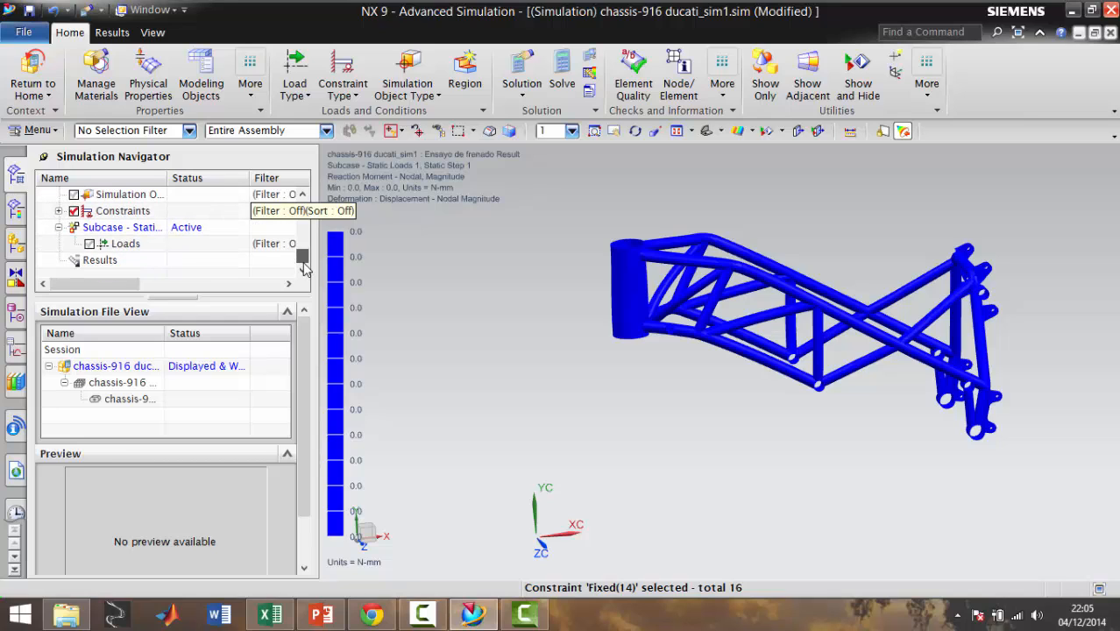
click(58, 210)
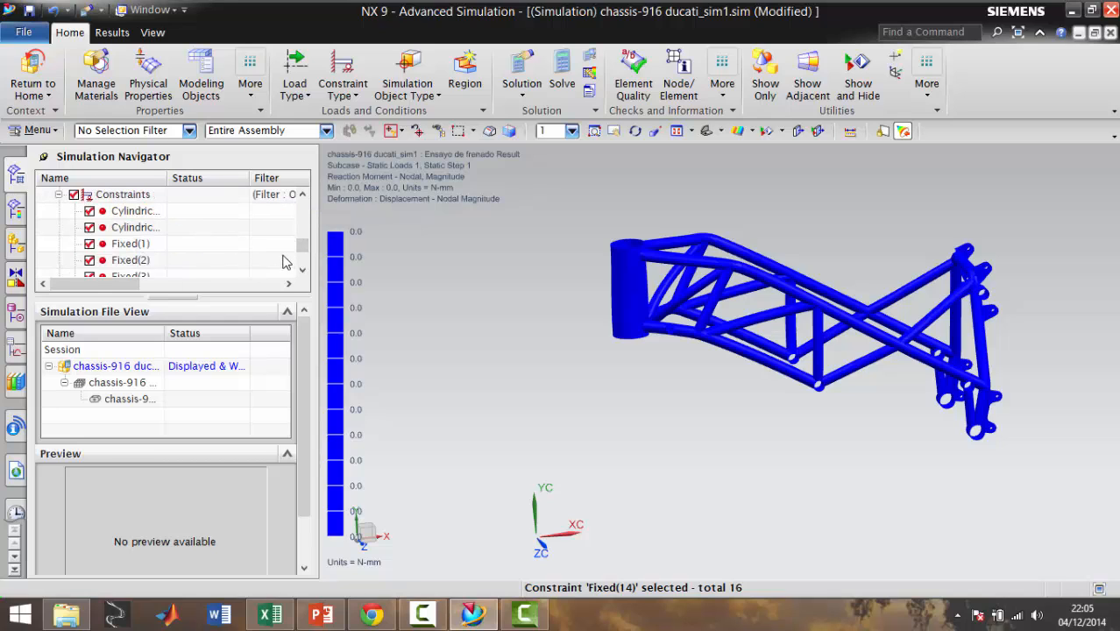
drag(300, 251, 301, 253)
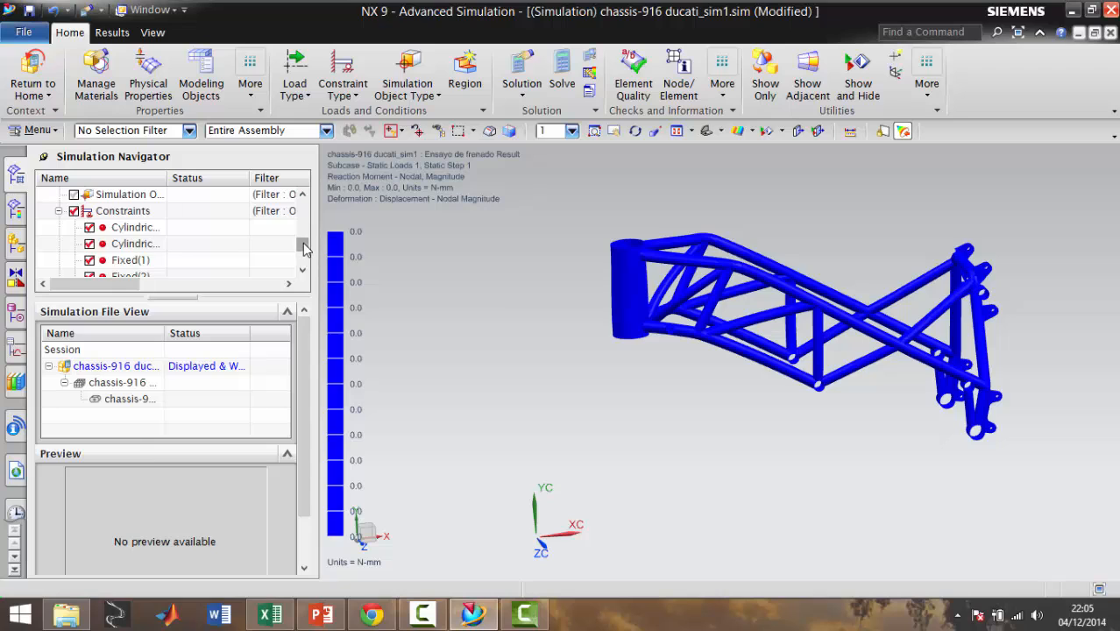
drag(303, 243, 301, 256)
Start a magnitude-and-direction force load in the cornering solution's subcase and leave the braking results display for the meshed chassis
click(116, 246)
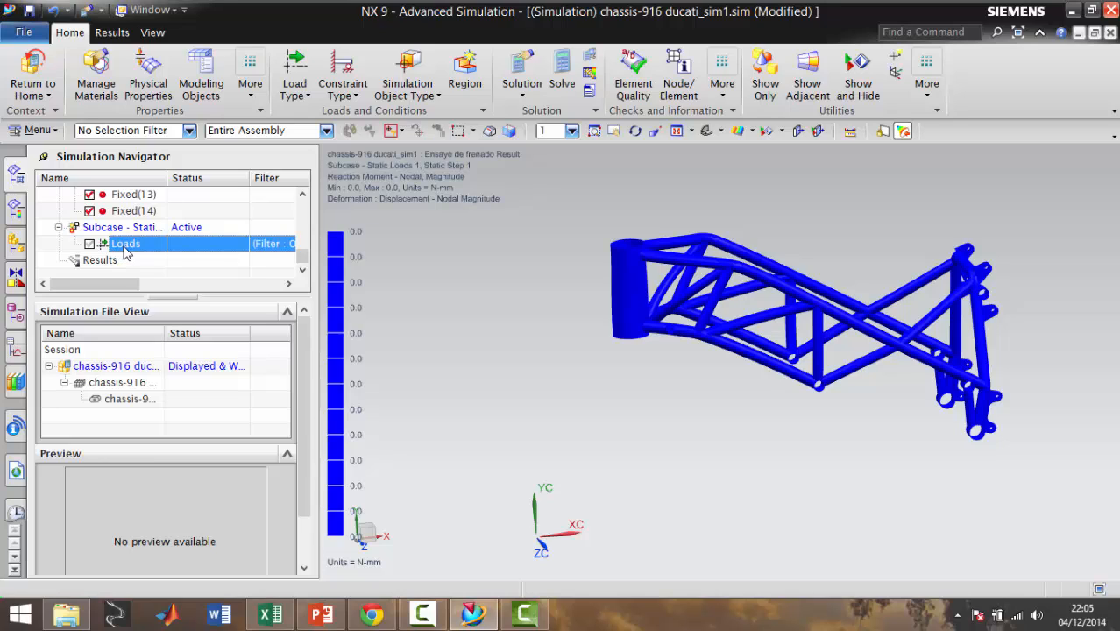
right_click(127, 252)
mouse_move(167, 257)
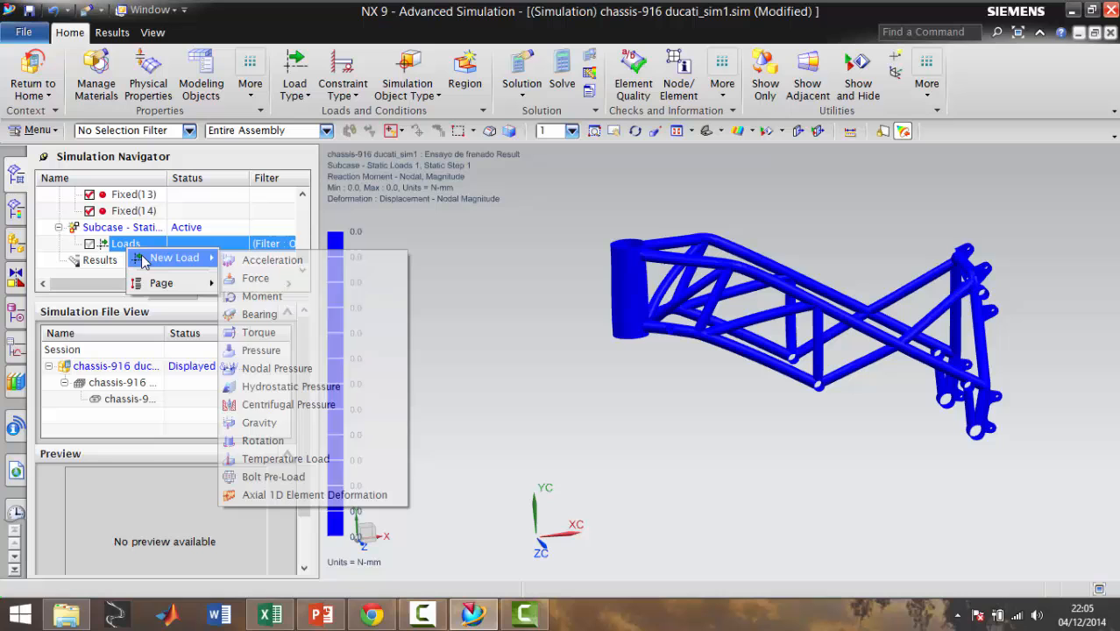
click(276, 278)
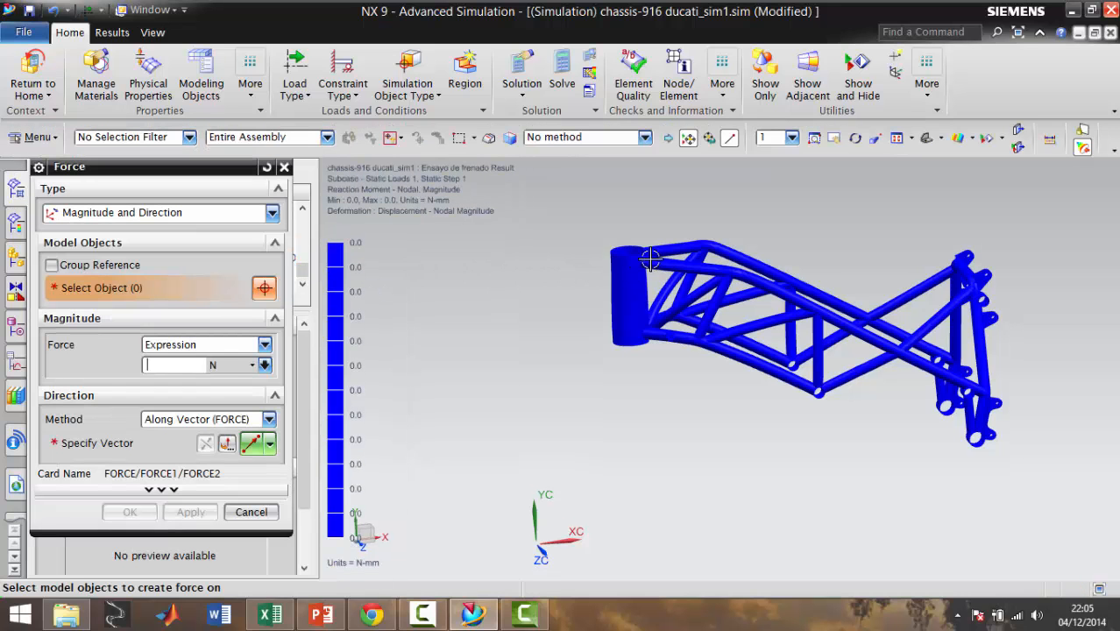
scroll(640, 253, down, 5)
scroll(637, 241, down, 2)
scroll(635, 255, up, 3)
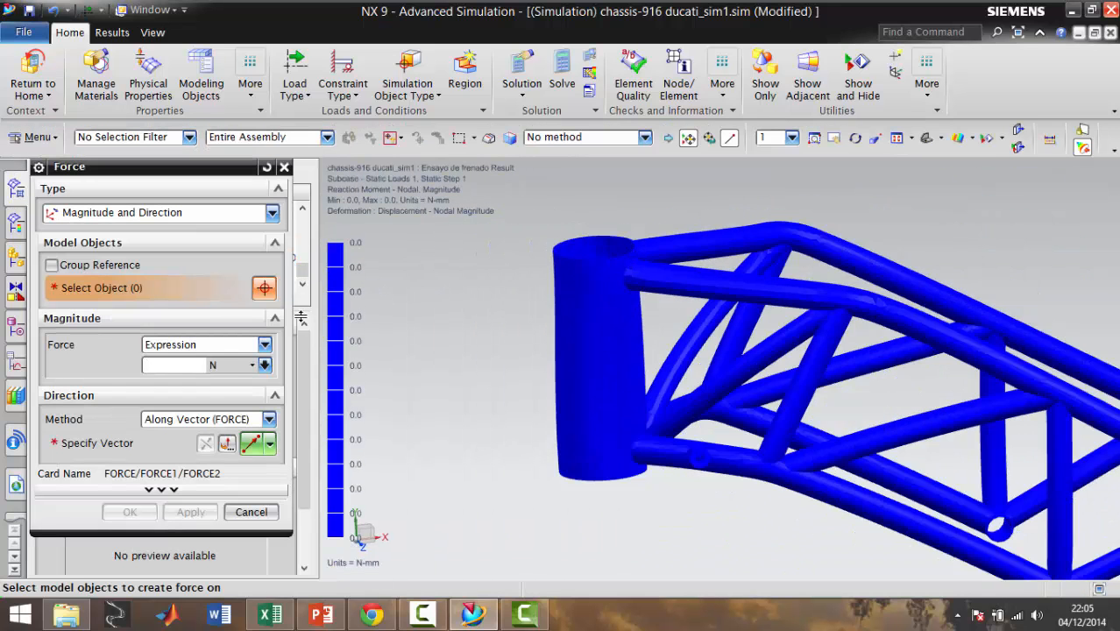
drag(241, 175, 685, 121)
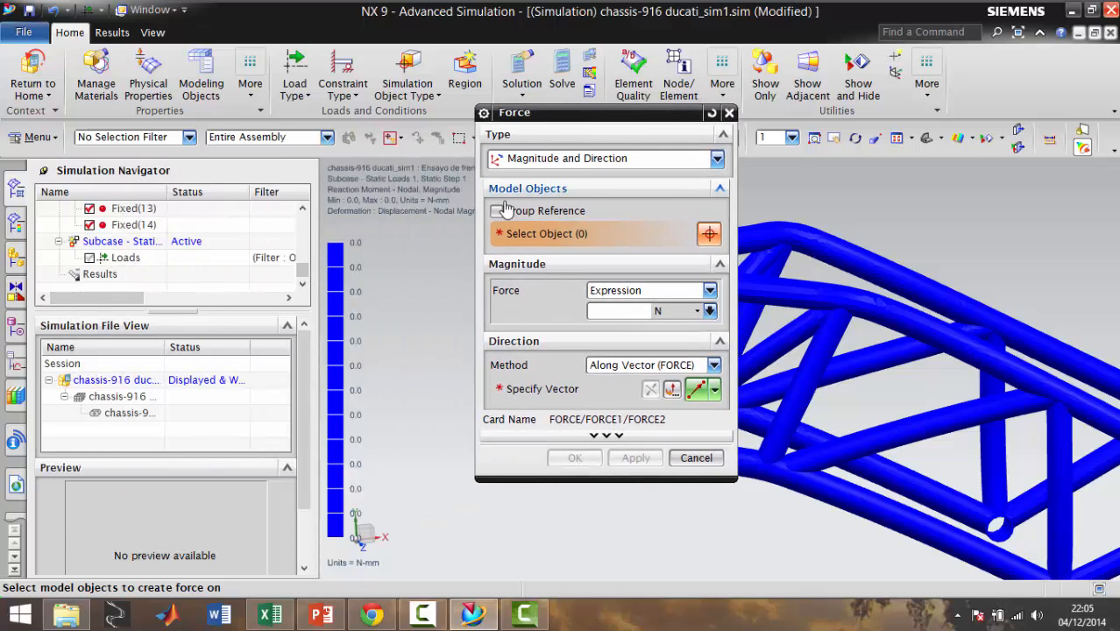
drag(303, 271, 303, 274)
click(32, 70)
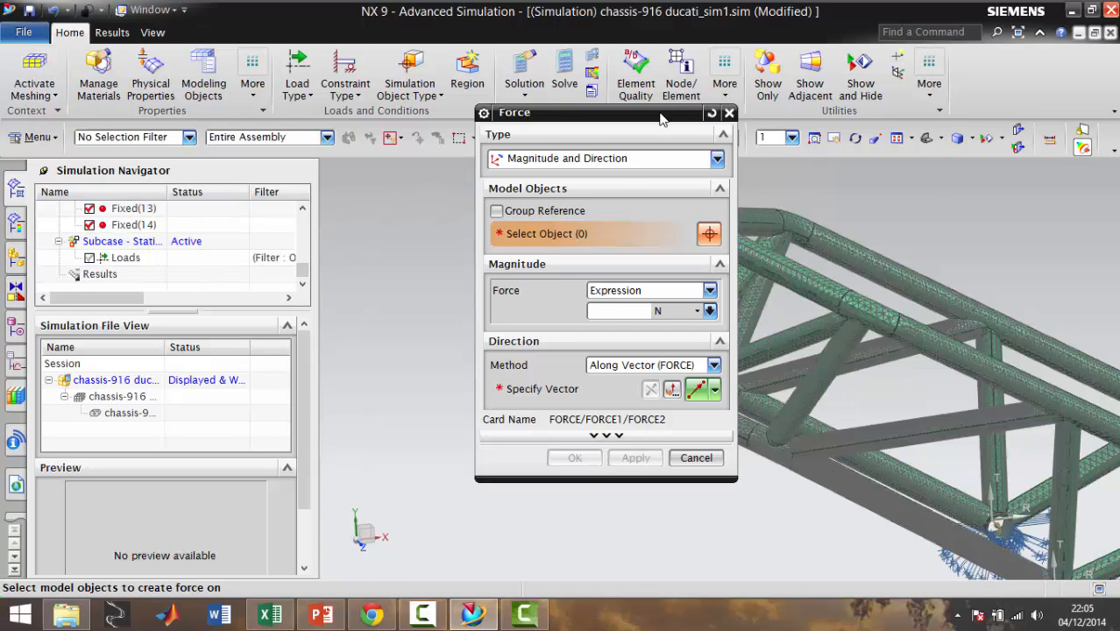
drag(602, 113, 318, 100)
Define the force direction by two points, from the arc center of the head tube's upper rim to an existing node on that rim
scroll(973, 350, down, 3)
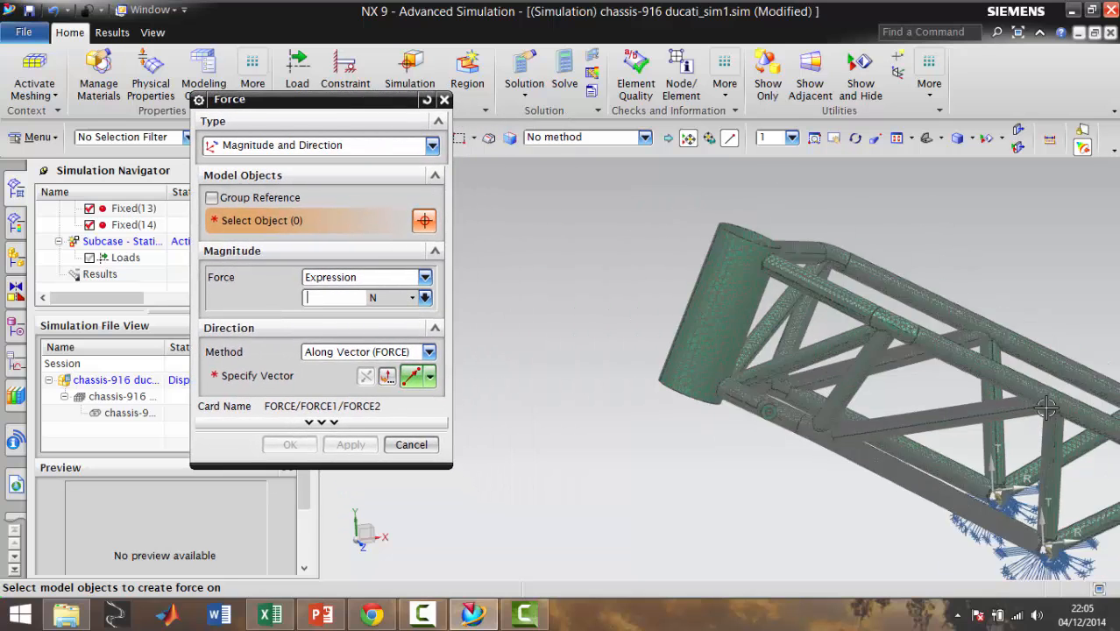
scroll(1080, 396, up, 3)
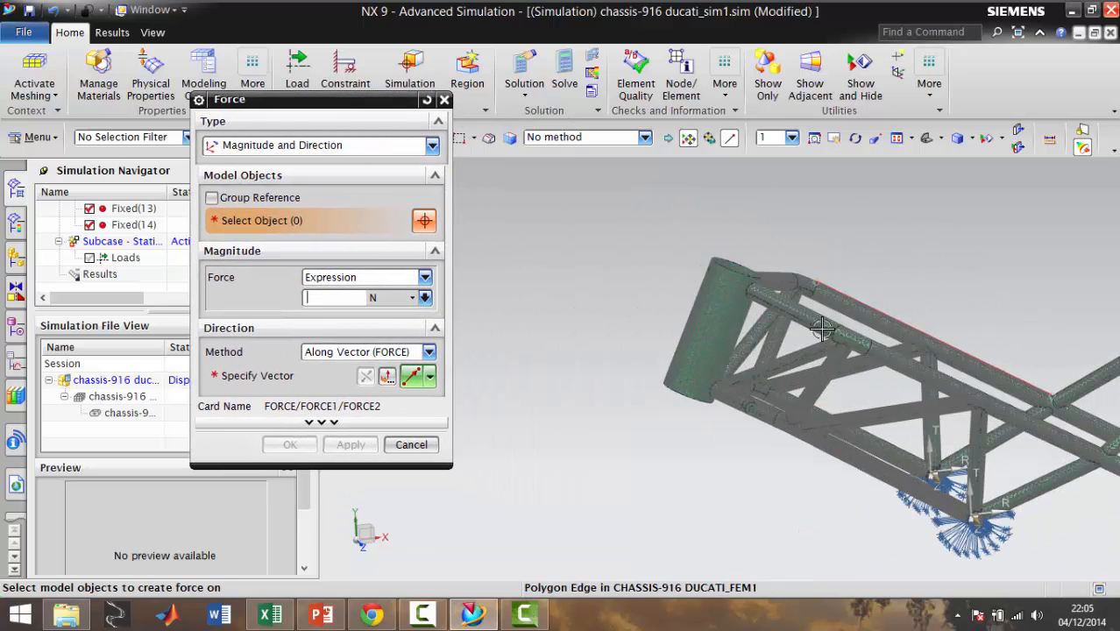
scroll(766, 273, up, 2)
scroll(766, 273, up, 2)
scroll(721, 237, up, 2)
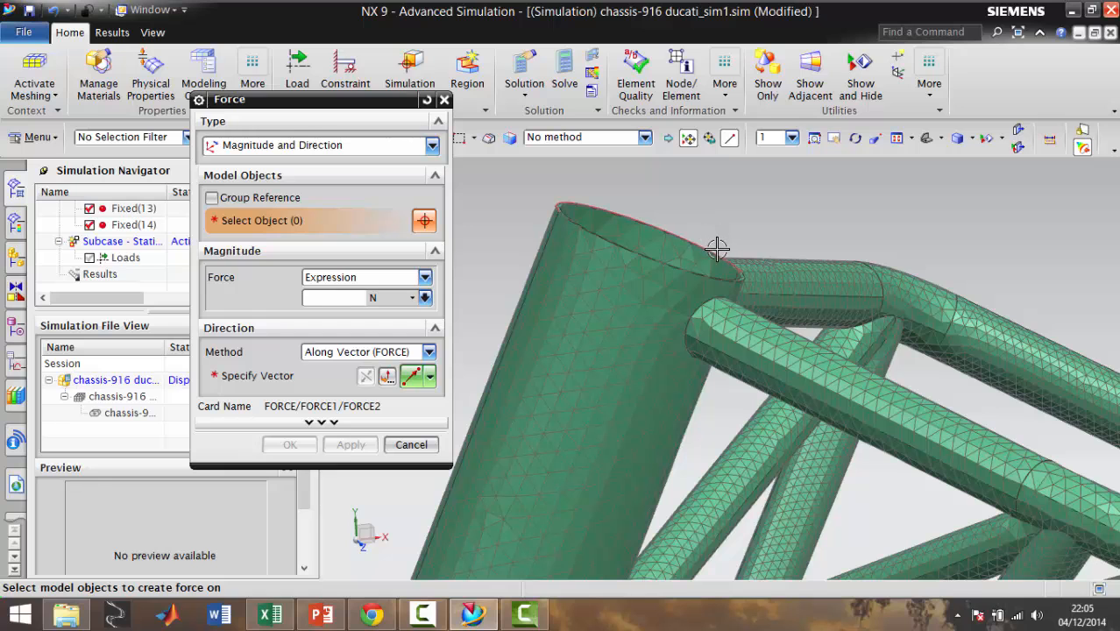
scroll(688, 228, up, 2)
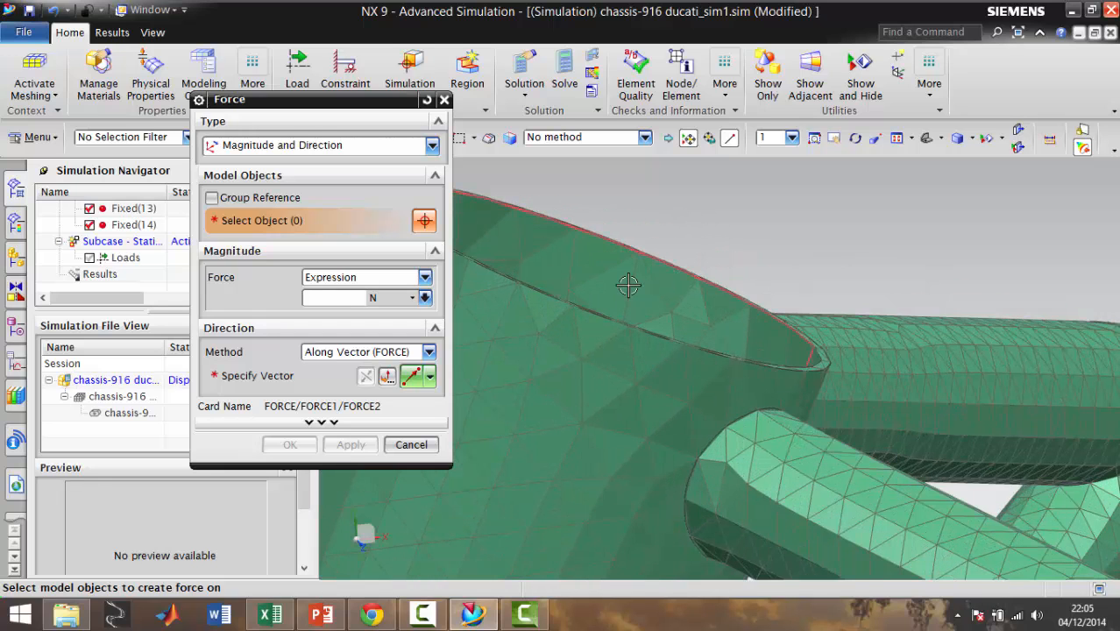
scroll(666, 284, down, 1)
scroll(633, 288, down, 2)
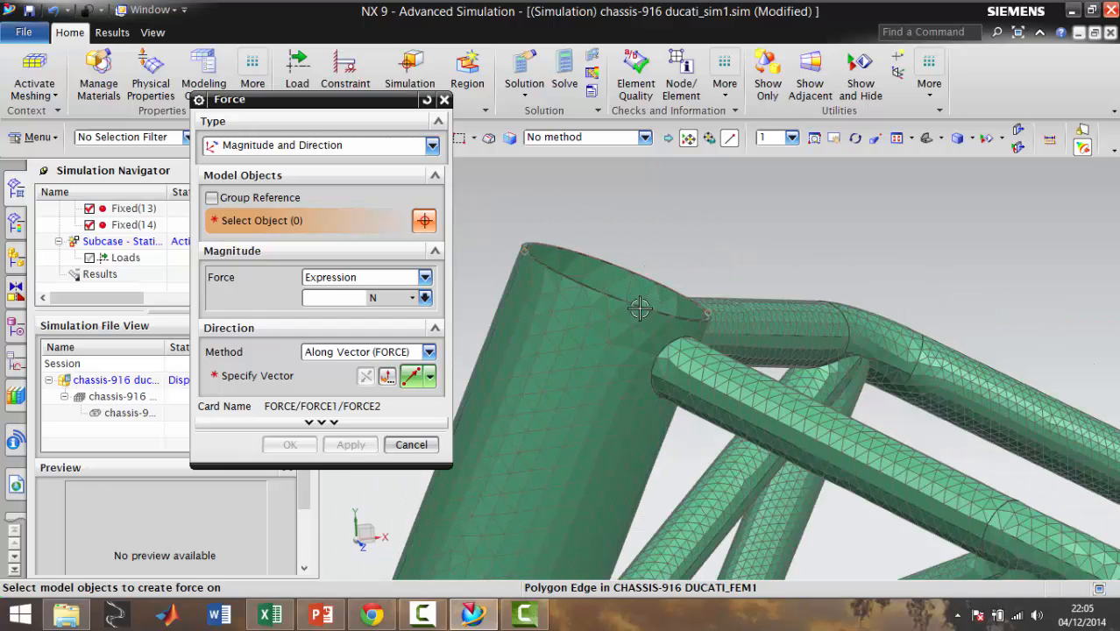
scroll(637, 298, up, 2)
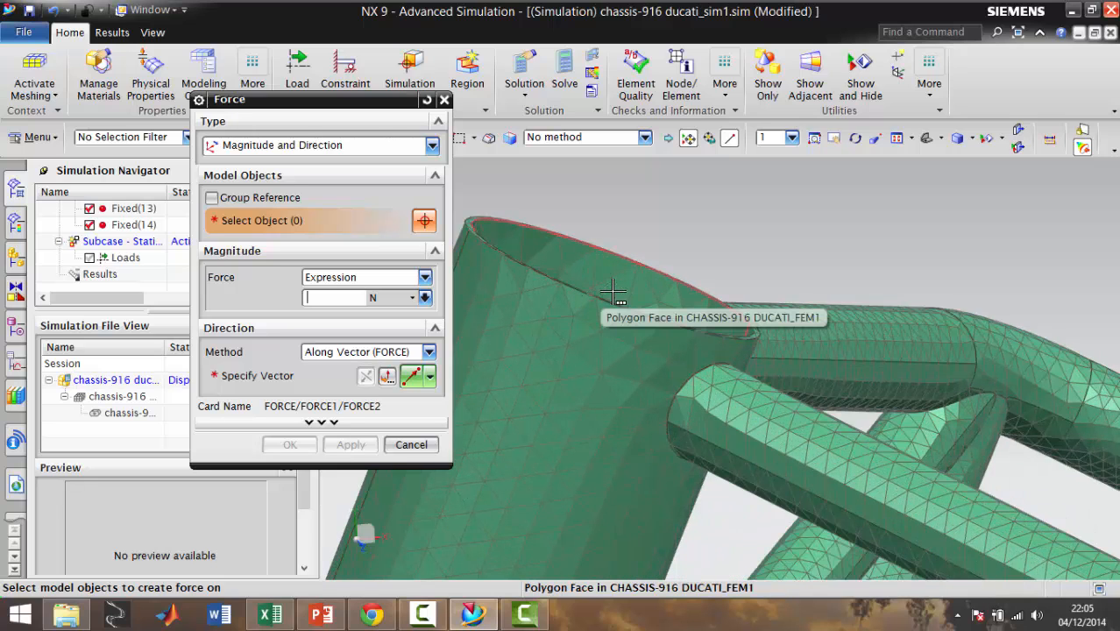
middle_drag(504, 281, 677, 233)
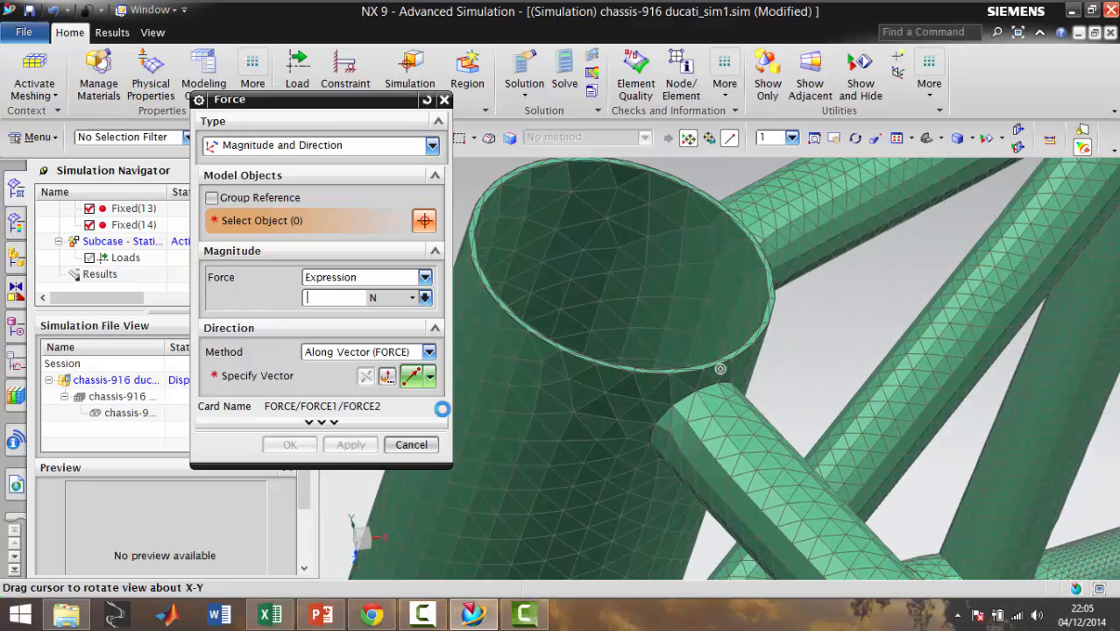
click(410, 377)
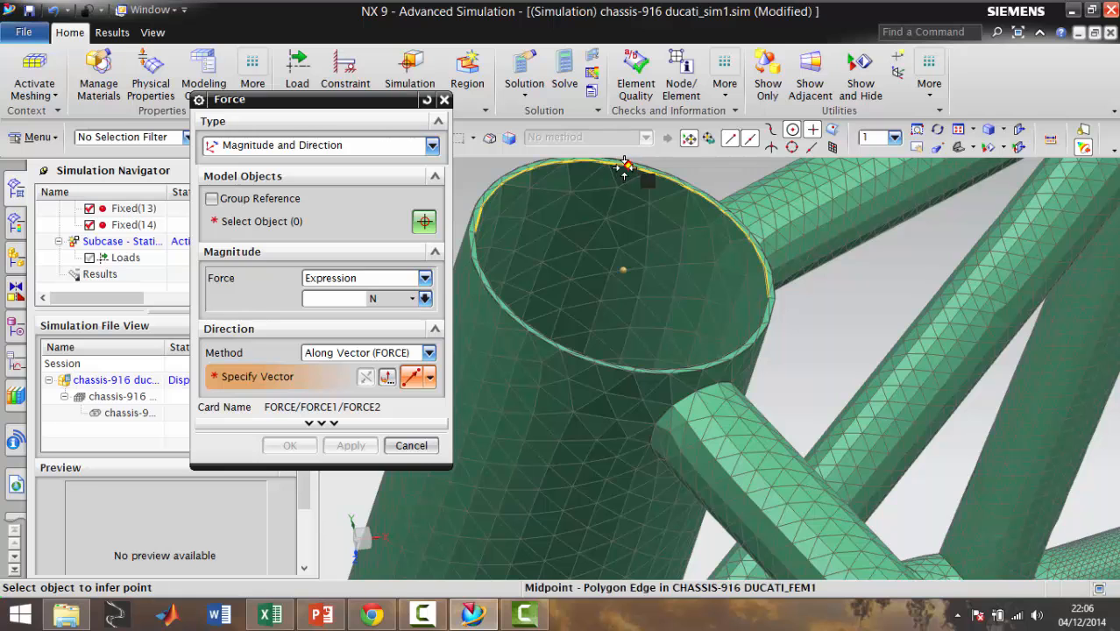
scroll(631, 171, down, 4)
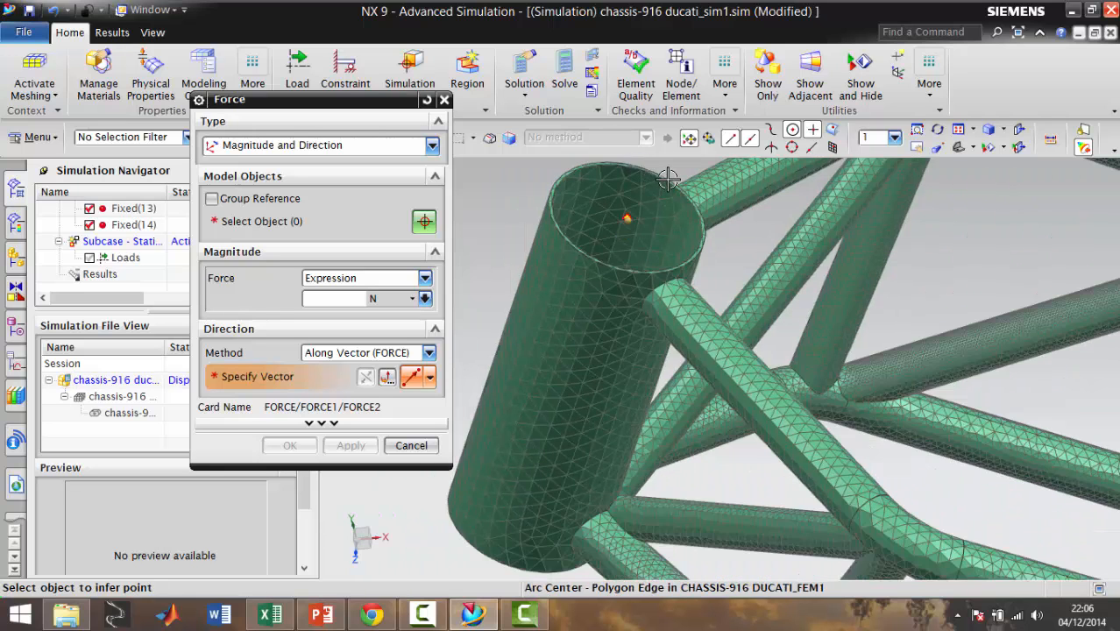
scroll(648, 173, up, 5)
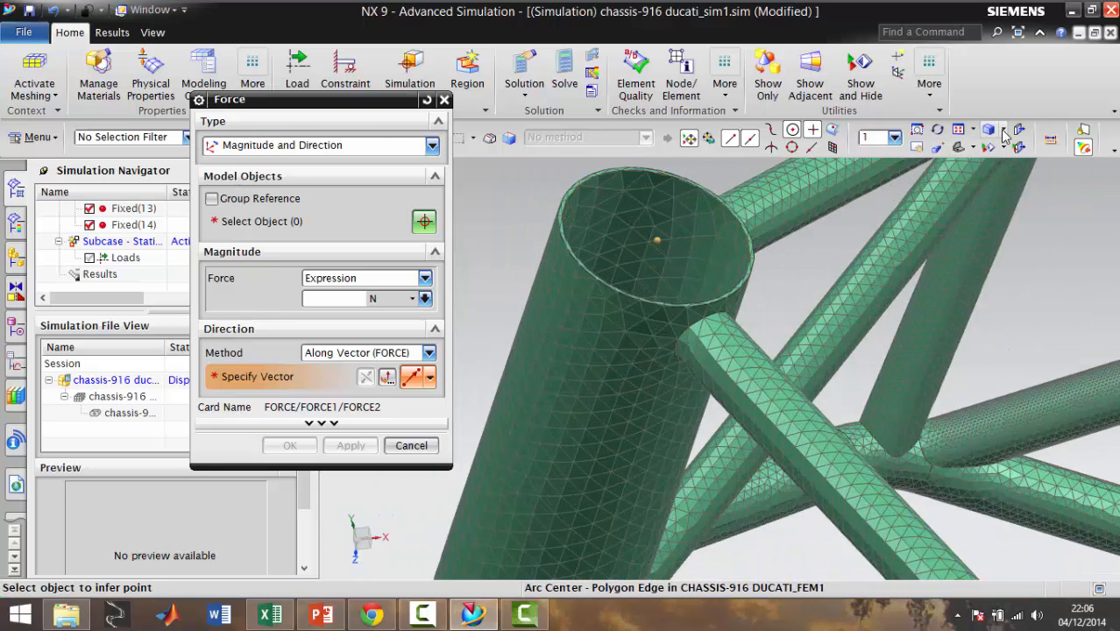
click(990, 131)
mouse_move(973, 134)
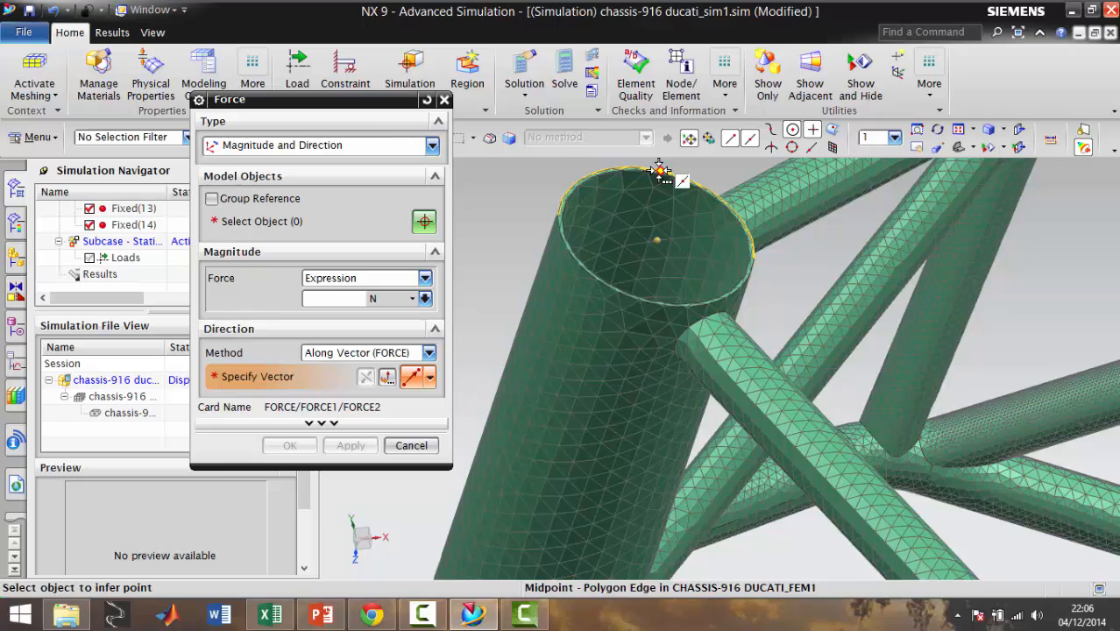
click(660, 170)
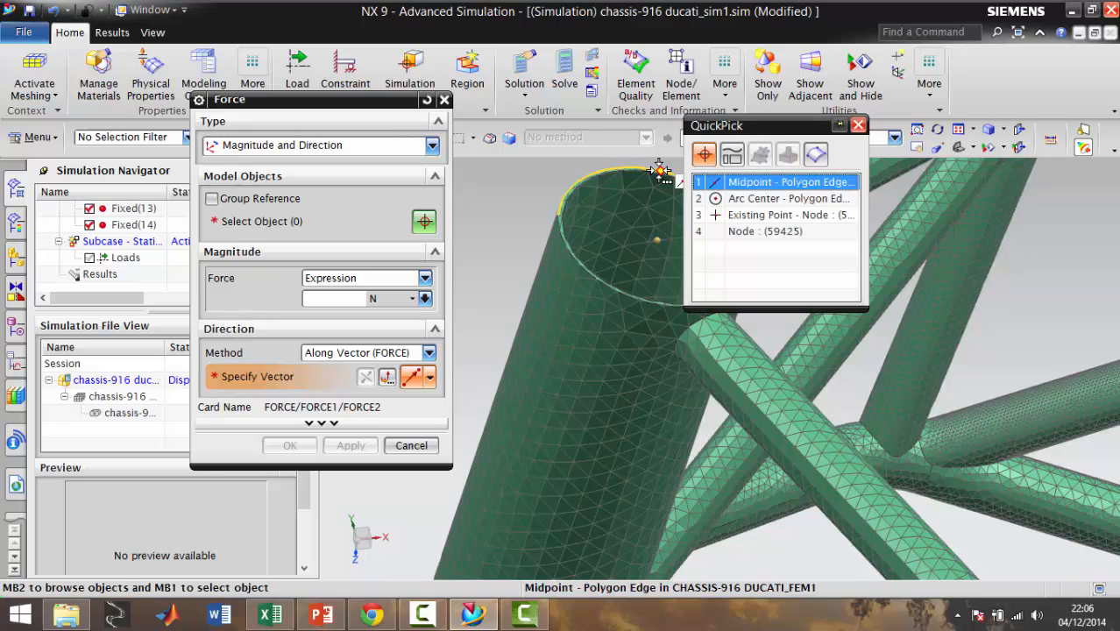
click(719, 218)
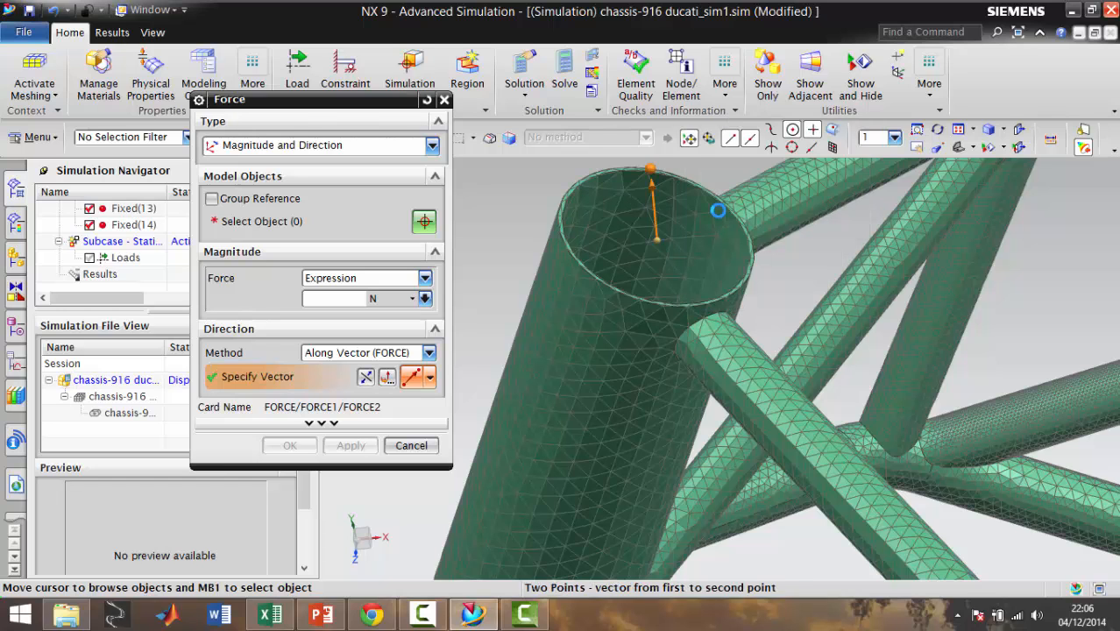
Set the force to 715 N and apply it to the ring-shaped end face at the head tube's upper end
scroll(660, 214, down, 4)
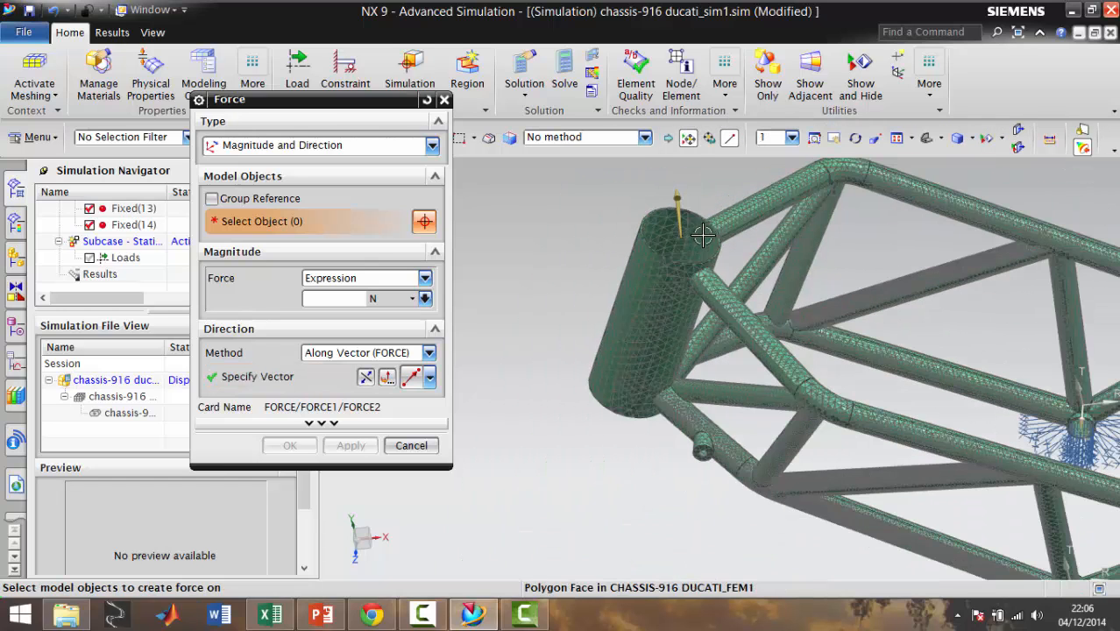
middle_drag(677, 228, 358, 298)
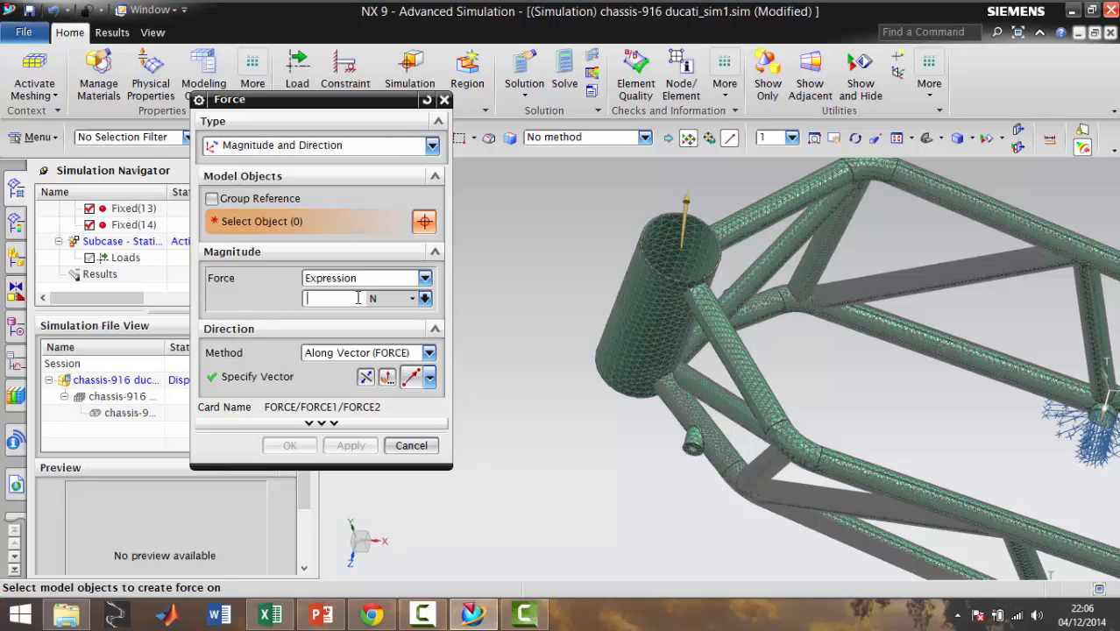
click(368, 296)
middle_drag(595, 425, 701, 368)
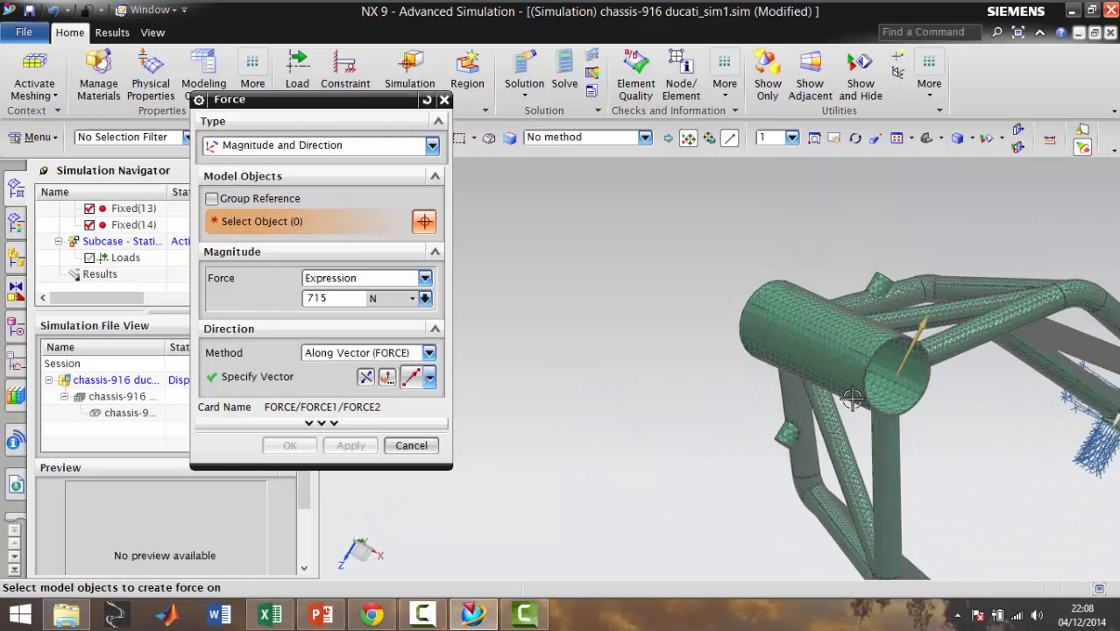
scroll(887, 383, up, 3)
scroll(895, 357, up, 5)
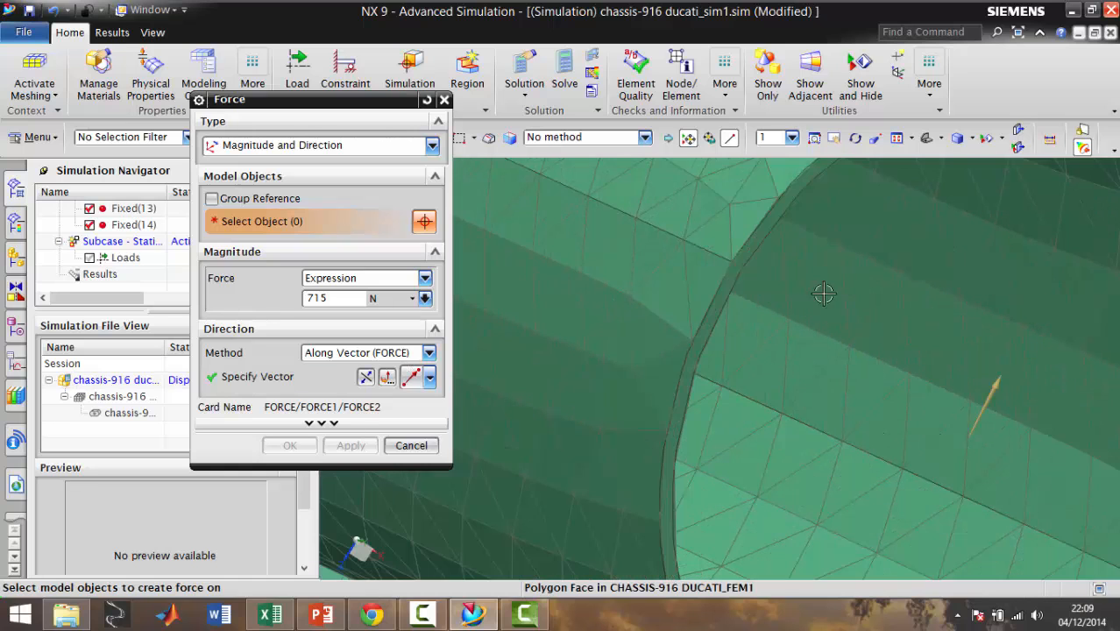
click(720, 301)
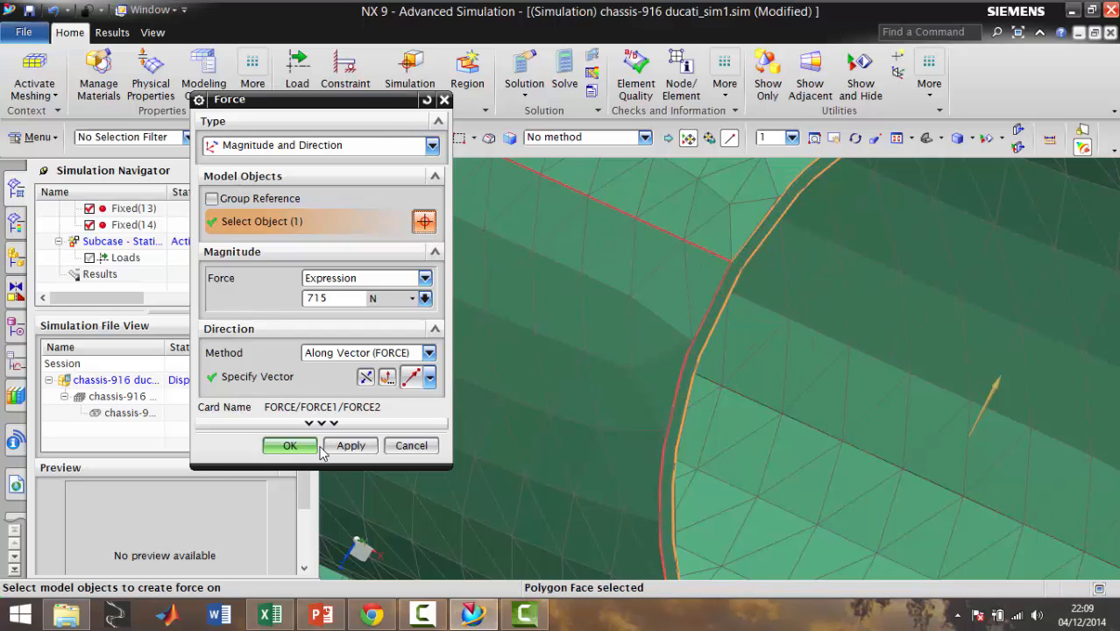
click(351, 445)
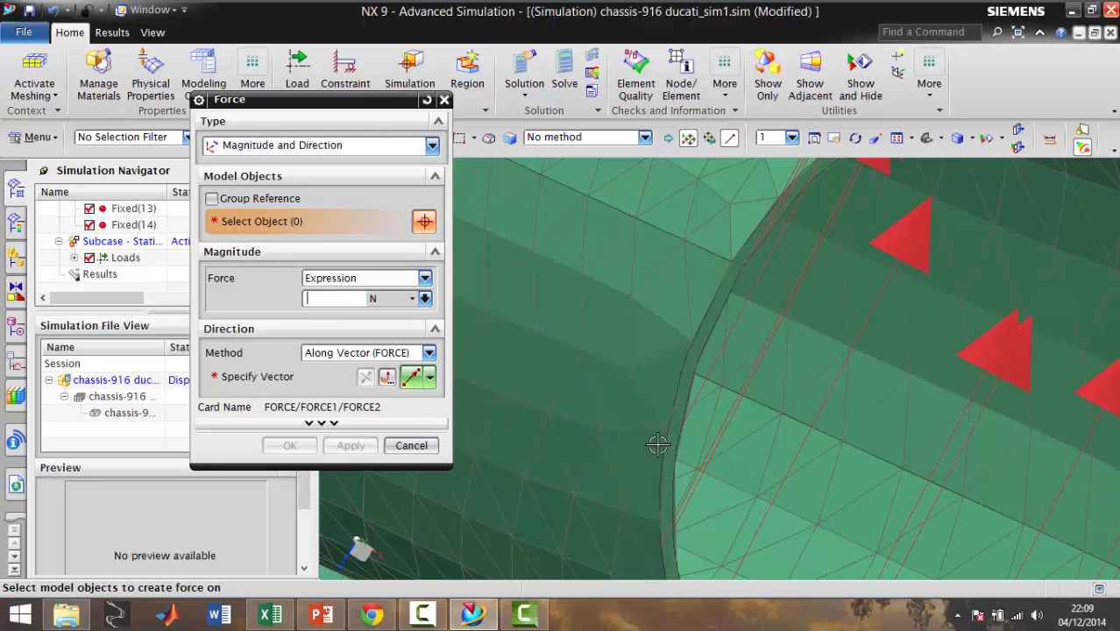
Select the ring-shaped end face at the head tube's lower end for a second force of 715 N
scroll(795, 432, down, 3)
scroll(794, 433, down, 2)
scroll(780, 462, down, 2)
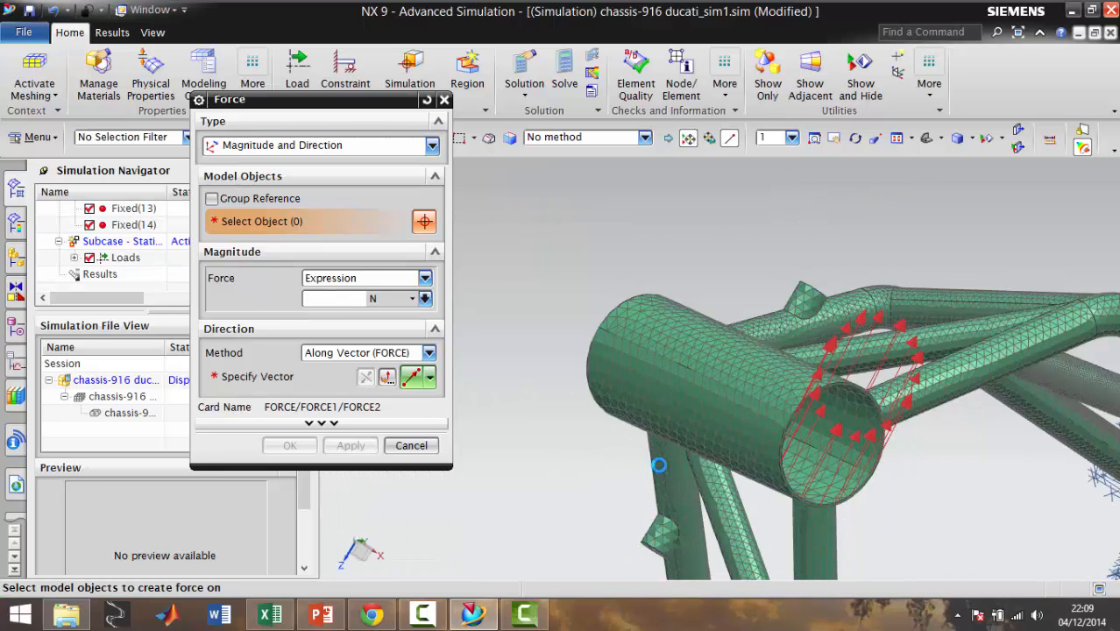
middle_drag(684, 464, 788, 473)
scroll(936, 419, up, 3)
scroll(951, 414, down, 2)
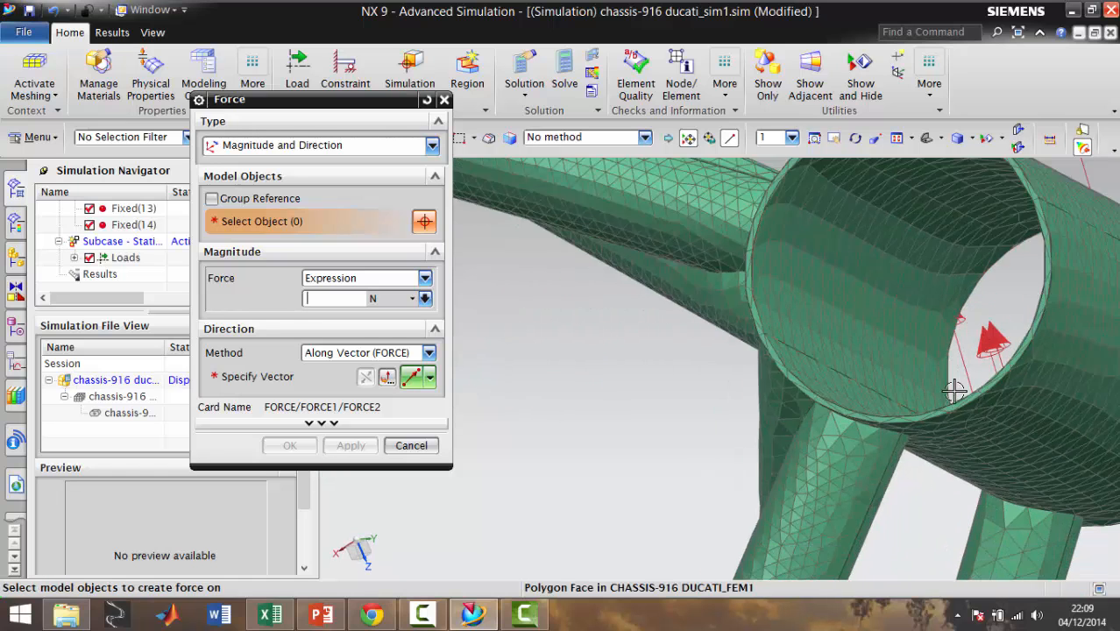
scroll(957, 412, up, 2)
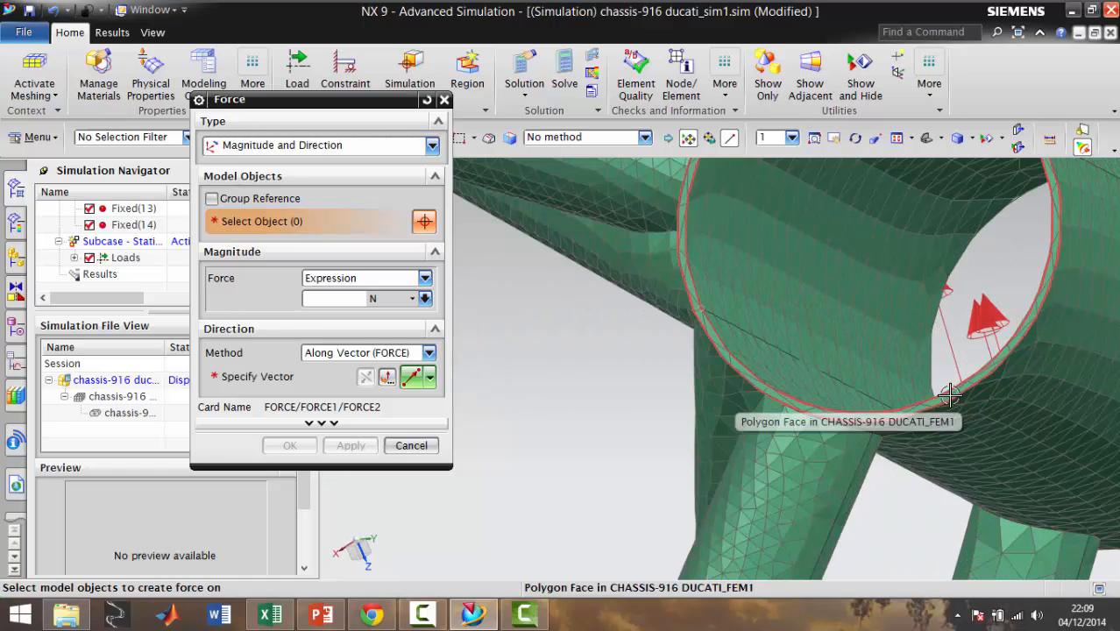
click(949, 396)
click(358, 299)
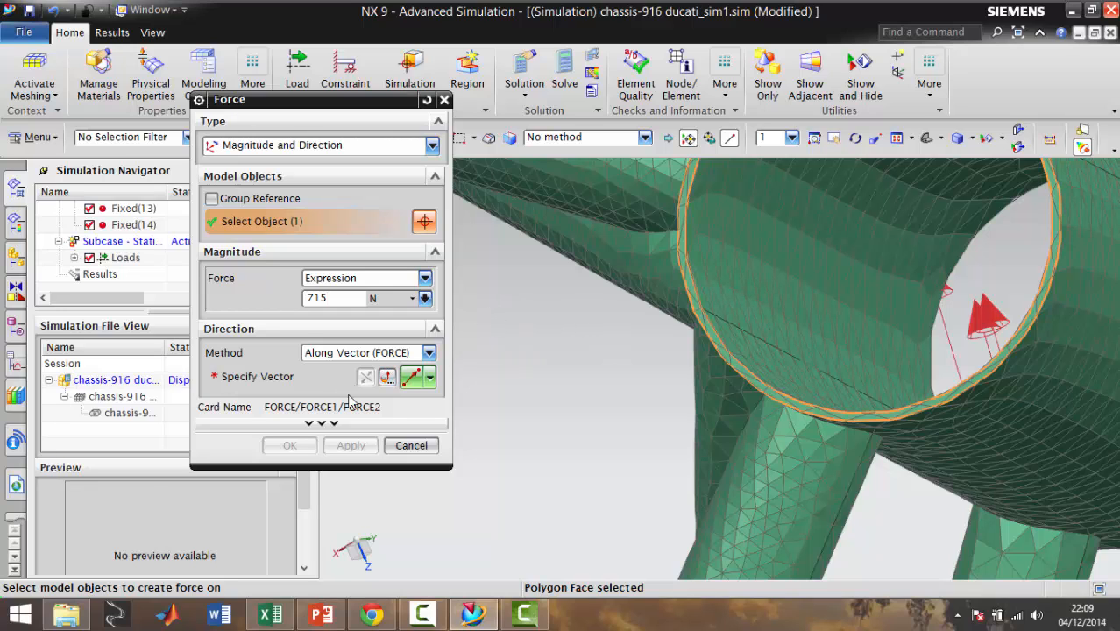
Direct the second force from the lower rim's arc center to the existing node 59022 on the rim, and apply it
click(412, 378)
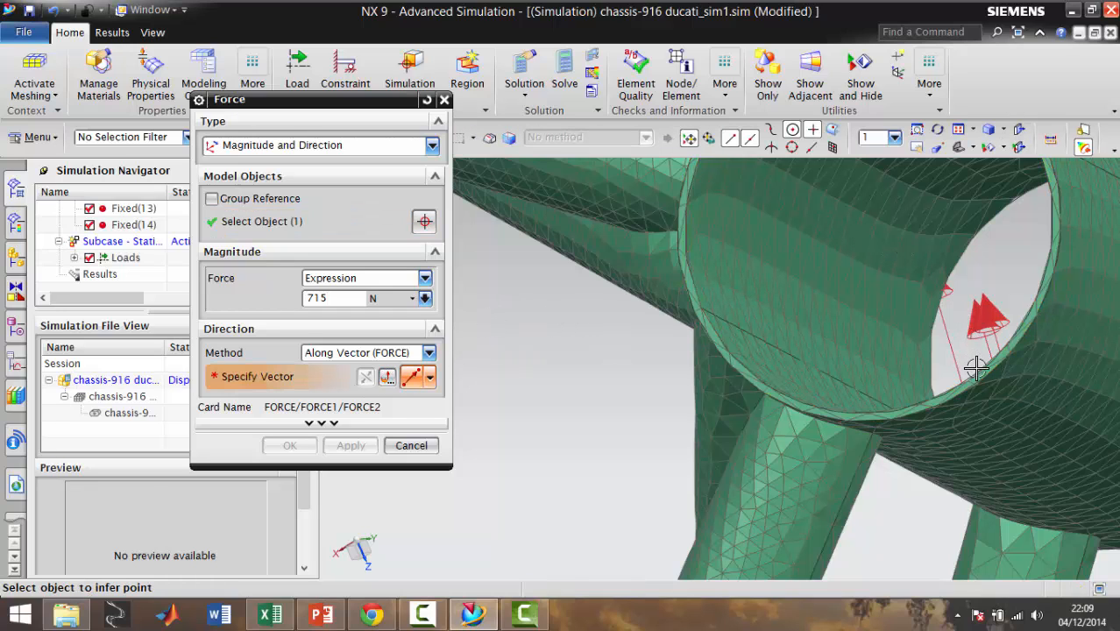
click(871, 225)
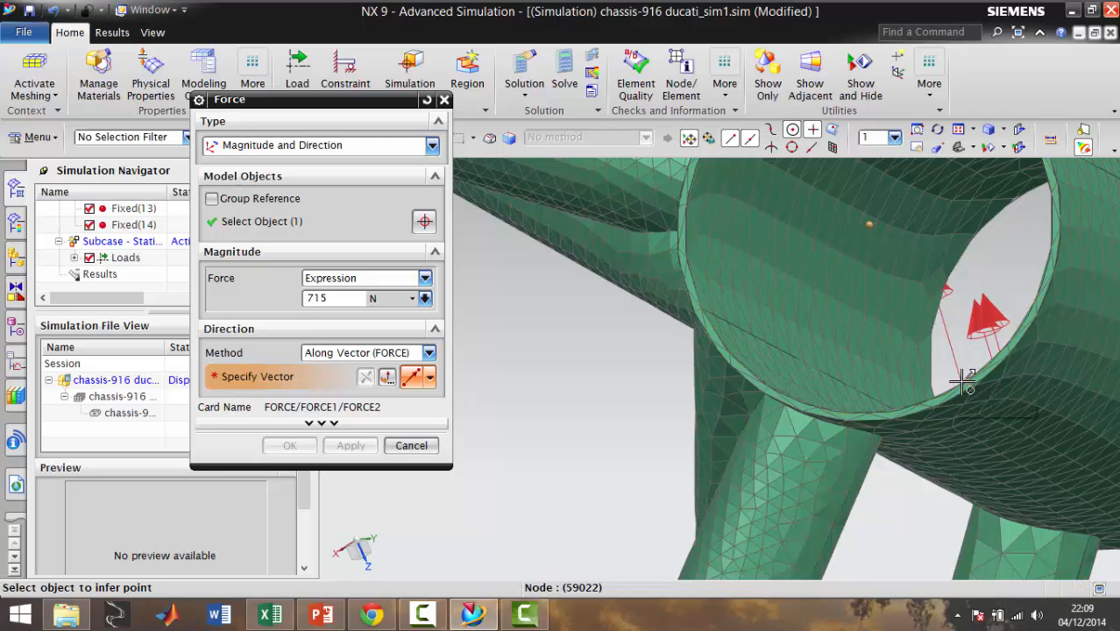
click(963, 383)
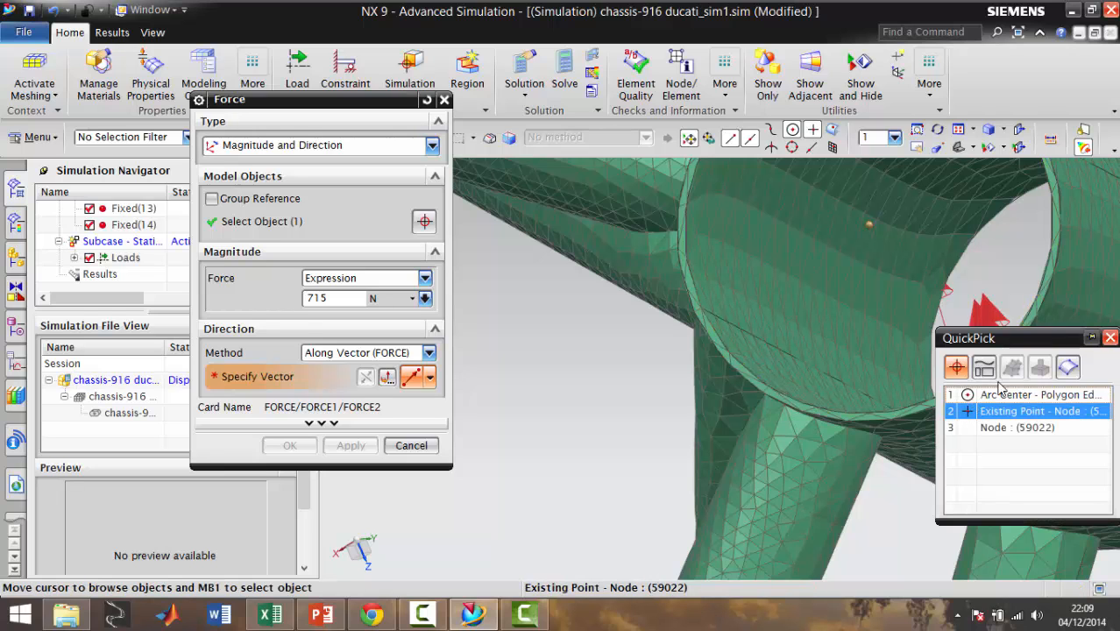
drag(1011, 345, 663, 351)
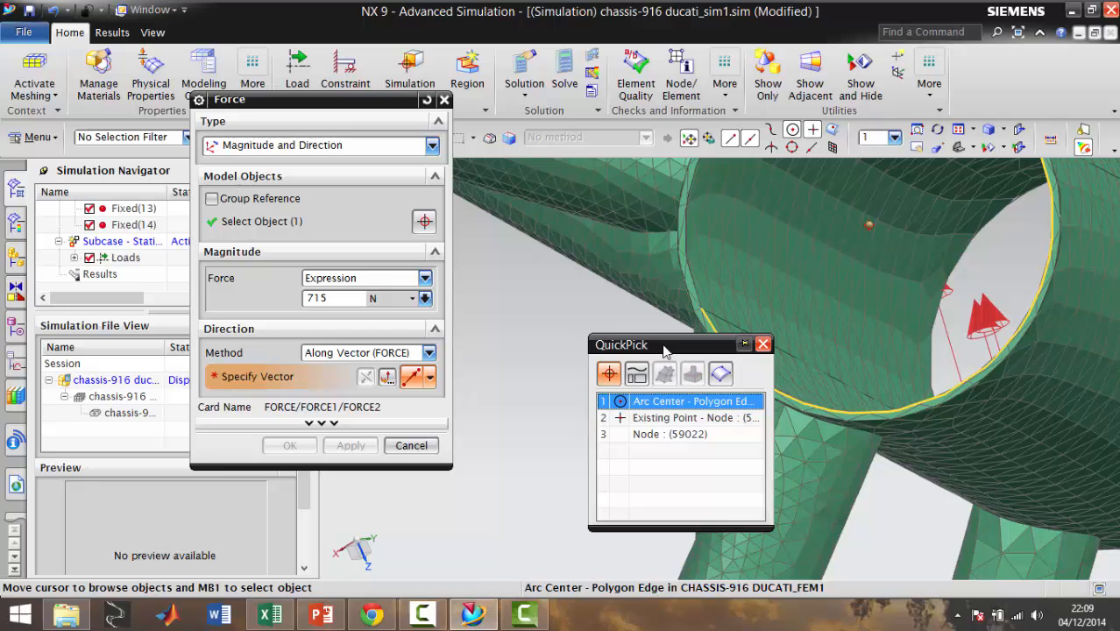
click(617, 417)
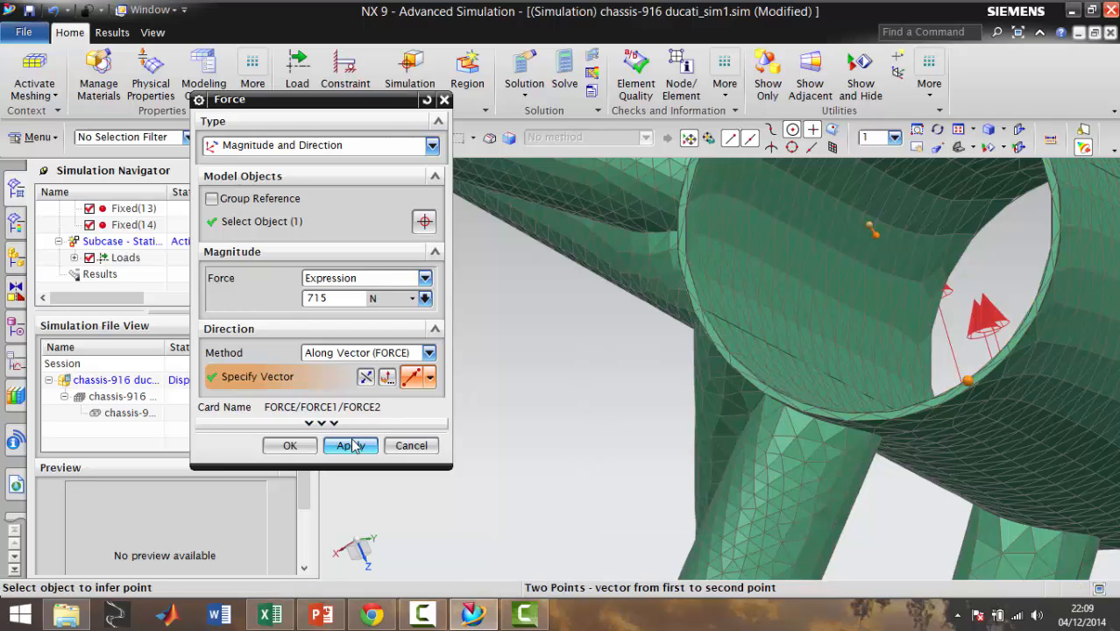
click(351, 446)
scroll(782, 315, down, 5)
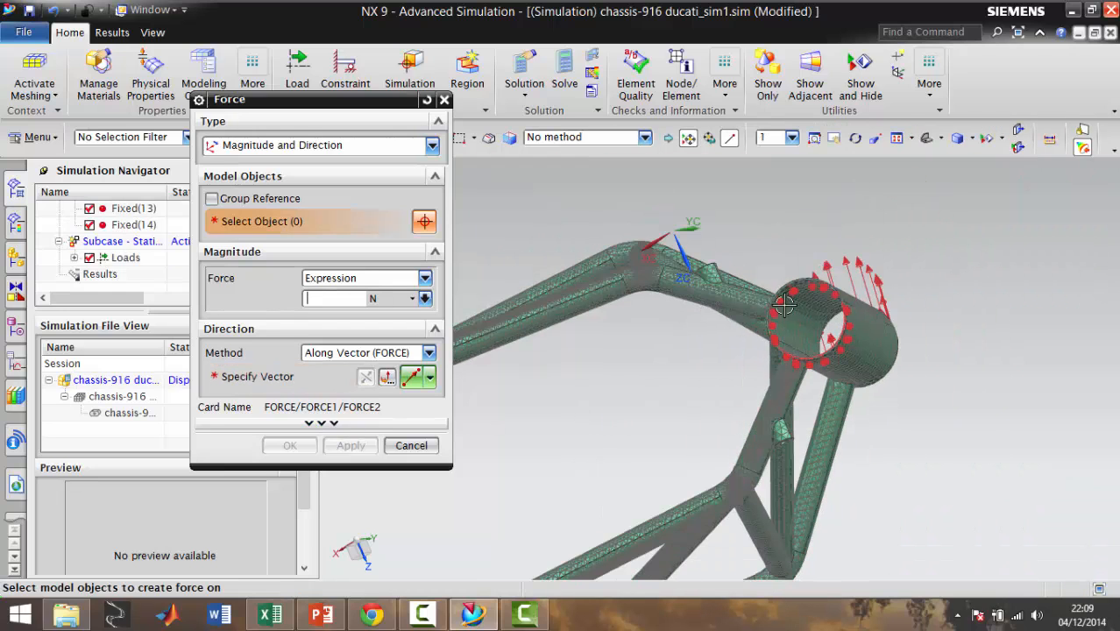
Finish creating forces, check the arrows at both head tube ends, and open the lower end's 715 N force for editing
middle_drag(784, 305, 737, 284)
scroll(691, 338, down, 5)
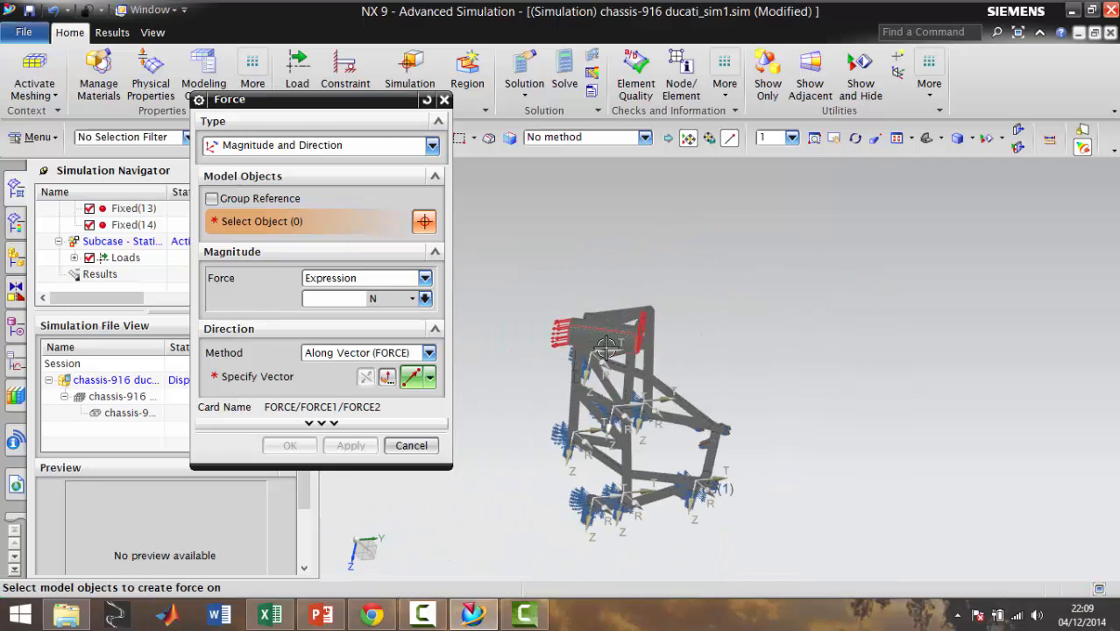
scroll(605, 349, up, 5)
middle_drag(741, 331, 714, 319)
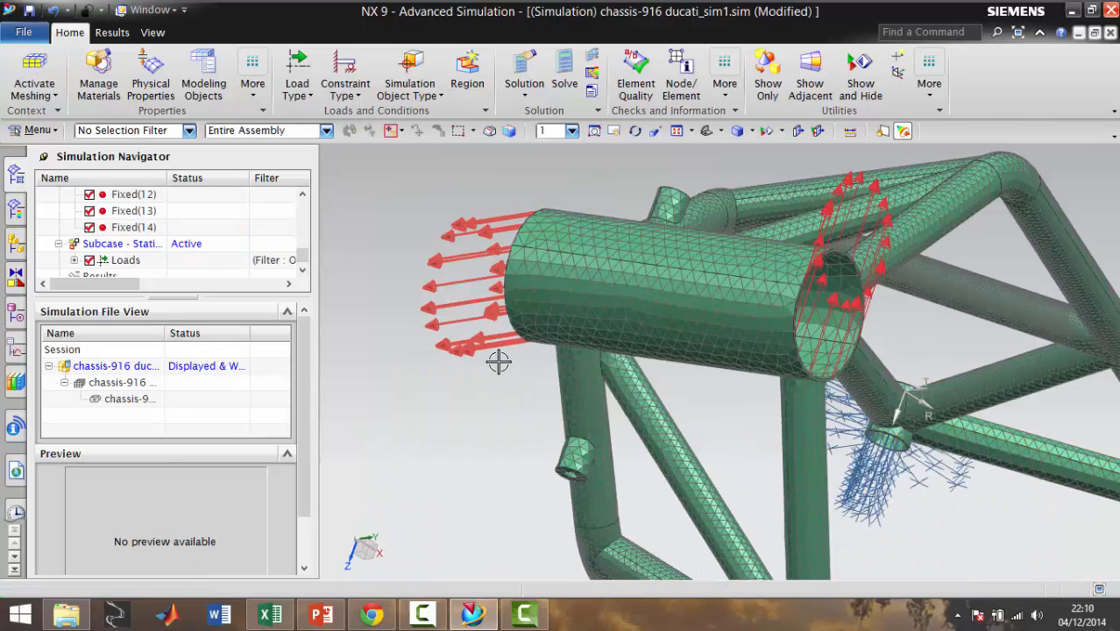
scroll(464, 289, up, 3)
middle_drag(467, 310, 513, 316)
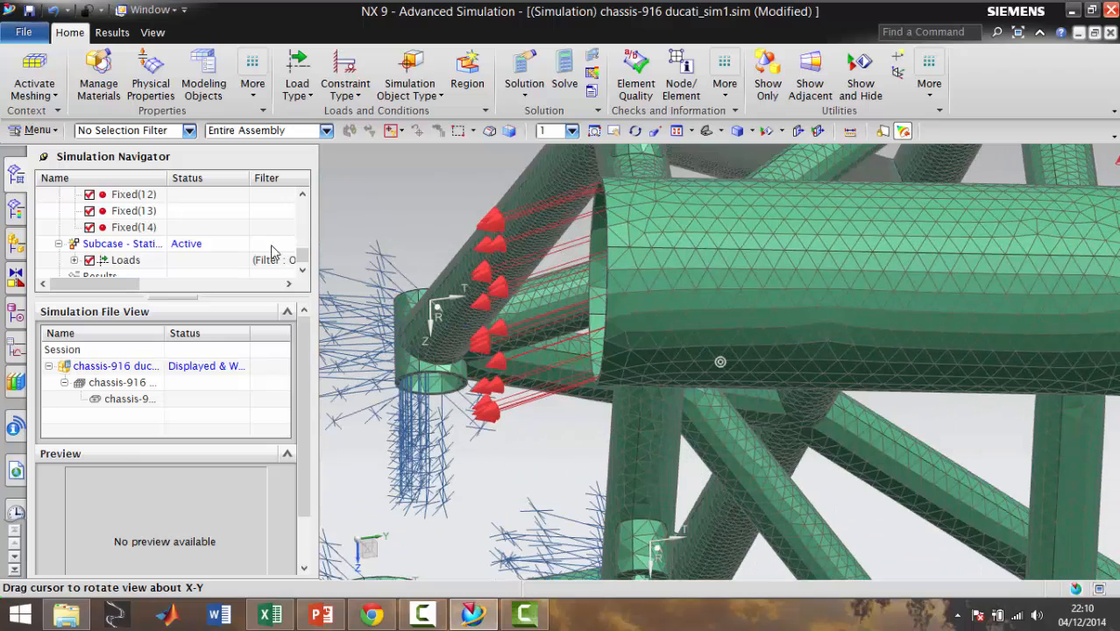
drag(299, 259, 302, 265)
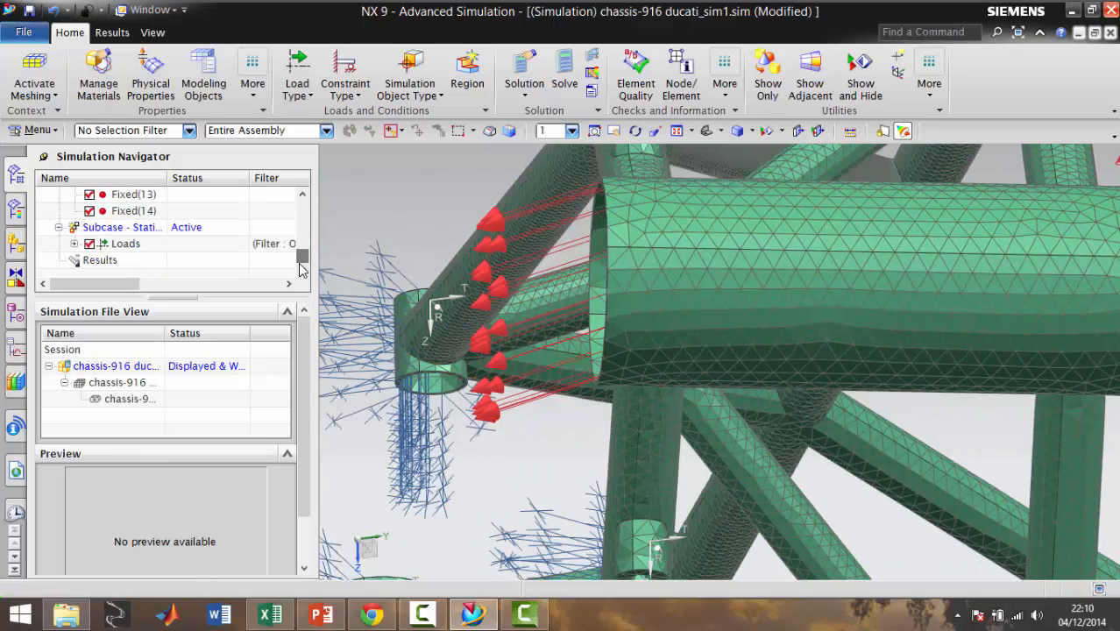
click(73, 243)
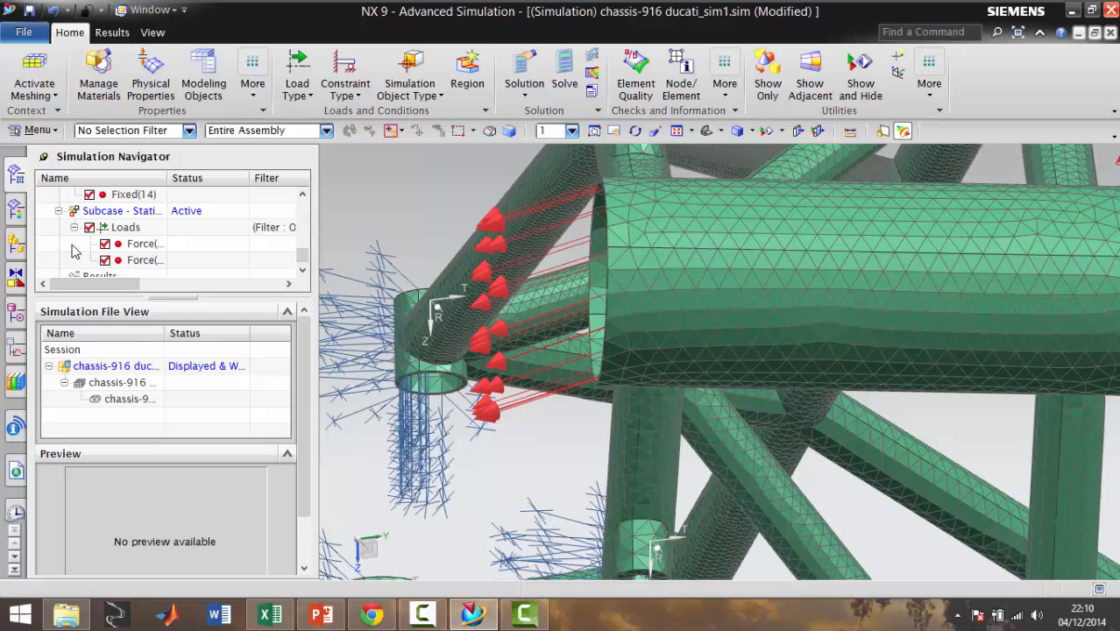
click(143, 259)
right_click(146, 262)
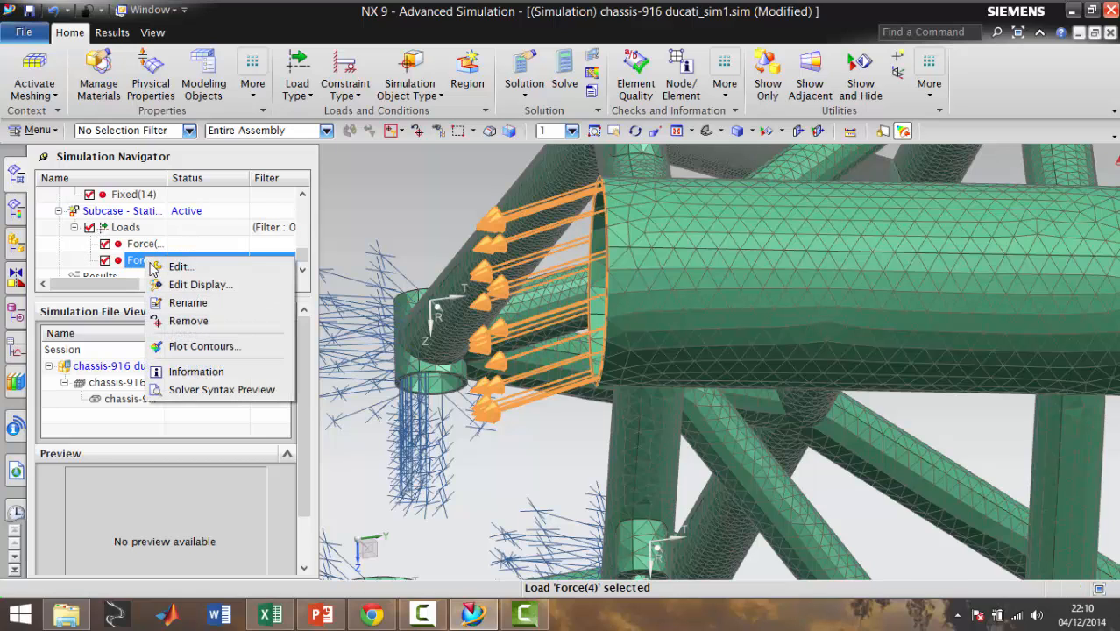
click(219, 270)
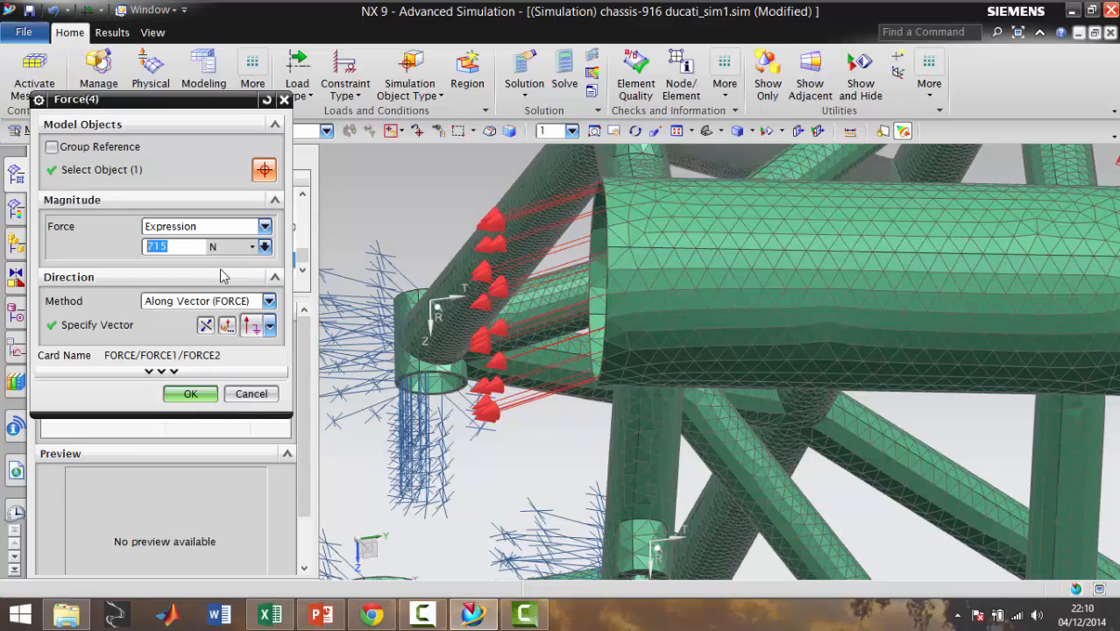
Redefine the force direction by two points, from the lower rim's arc center to node 59022 on the rim
click(270, 326)
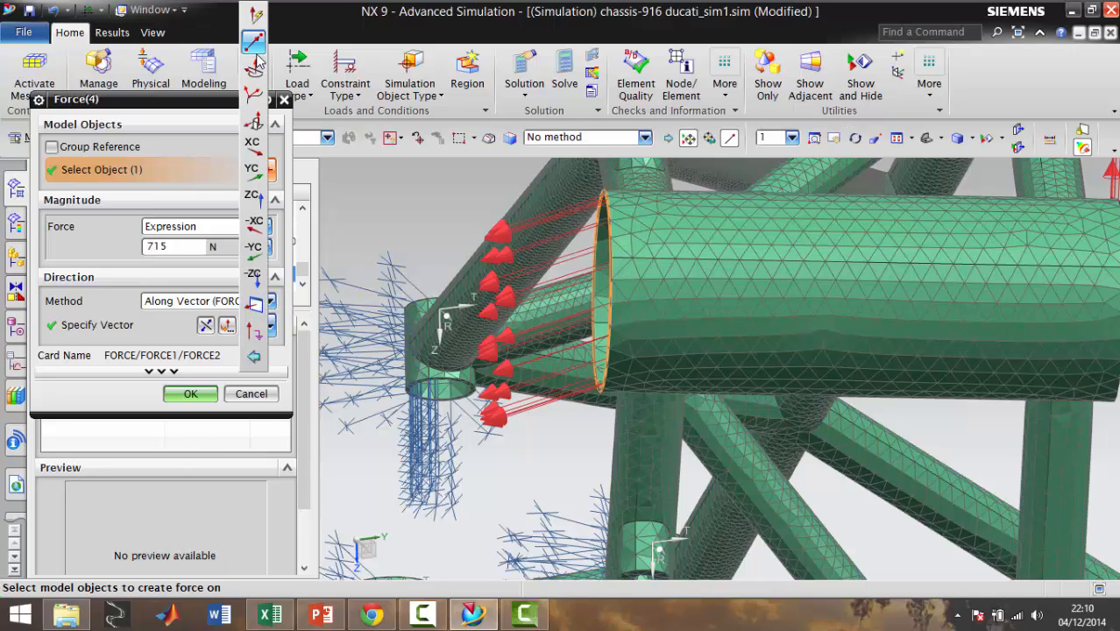
click(254, 59)
middle_drag(560, 303, 742, 296)
scroll(791, 247, up, 3)
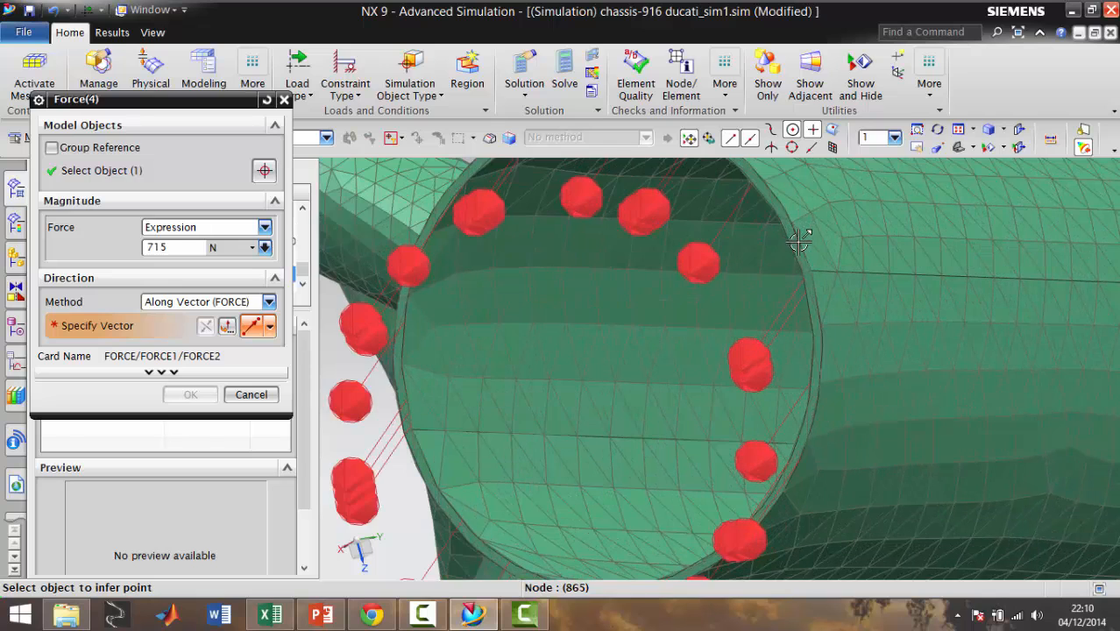
click(607, 351)
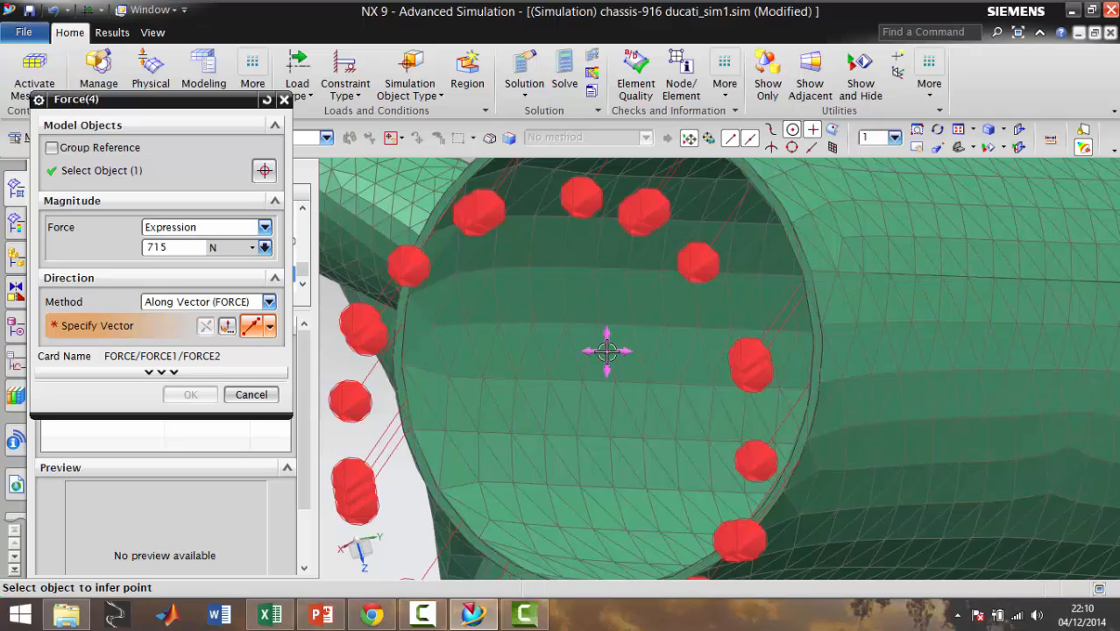
scroll(773, 466, down, 1)
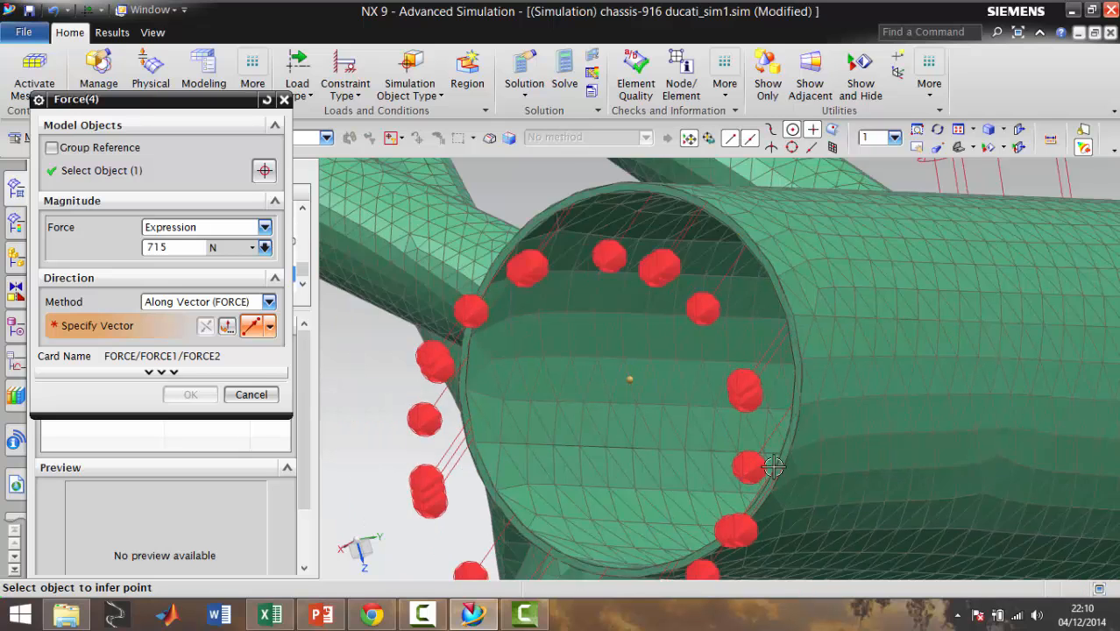
scroll(773, 466, down, 5)
scroll(776, 468, up, 8)
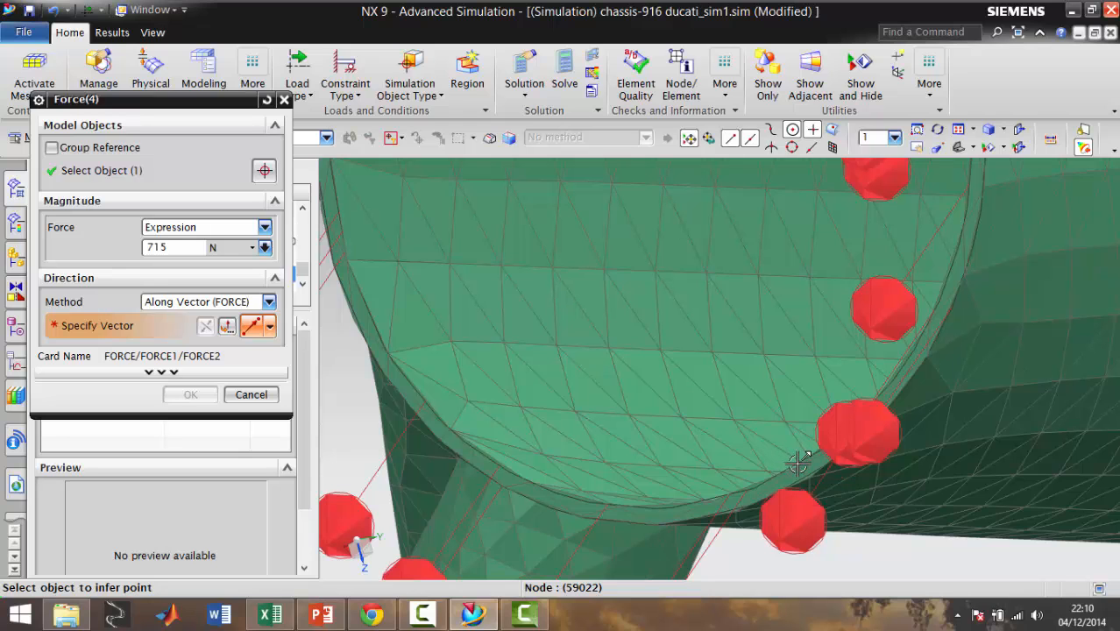
click(801, 467)
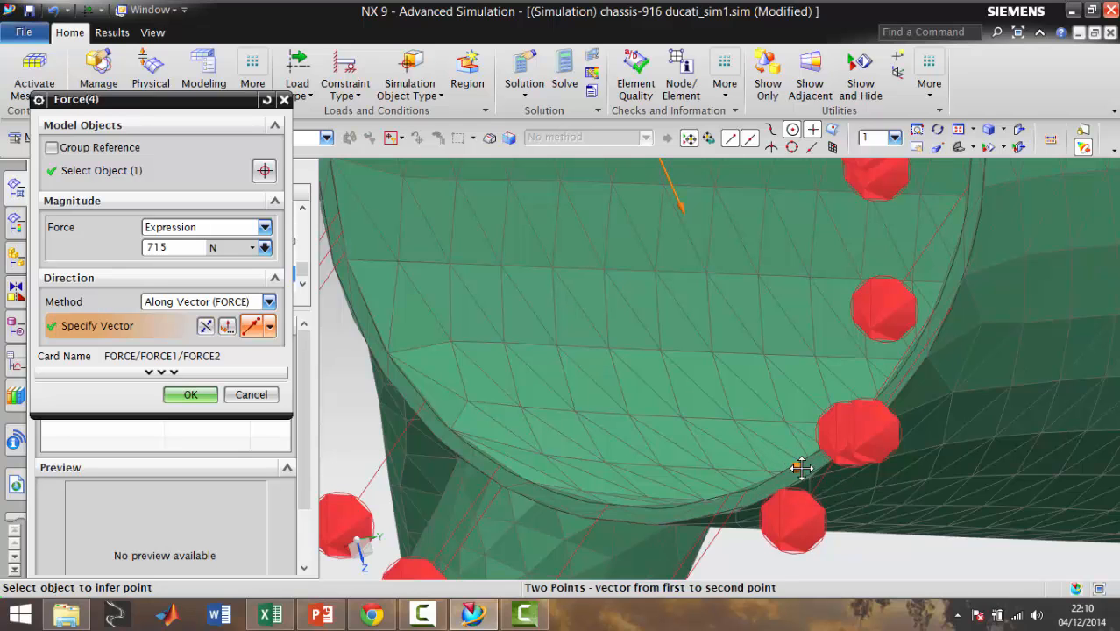
Pick the vector's end point again as the existing point at node 59022 and accept the edited force
scroll(793, 463, down, 3)
scroll(792, 465, up, 4)
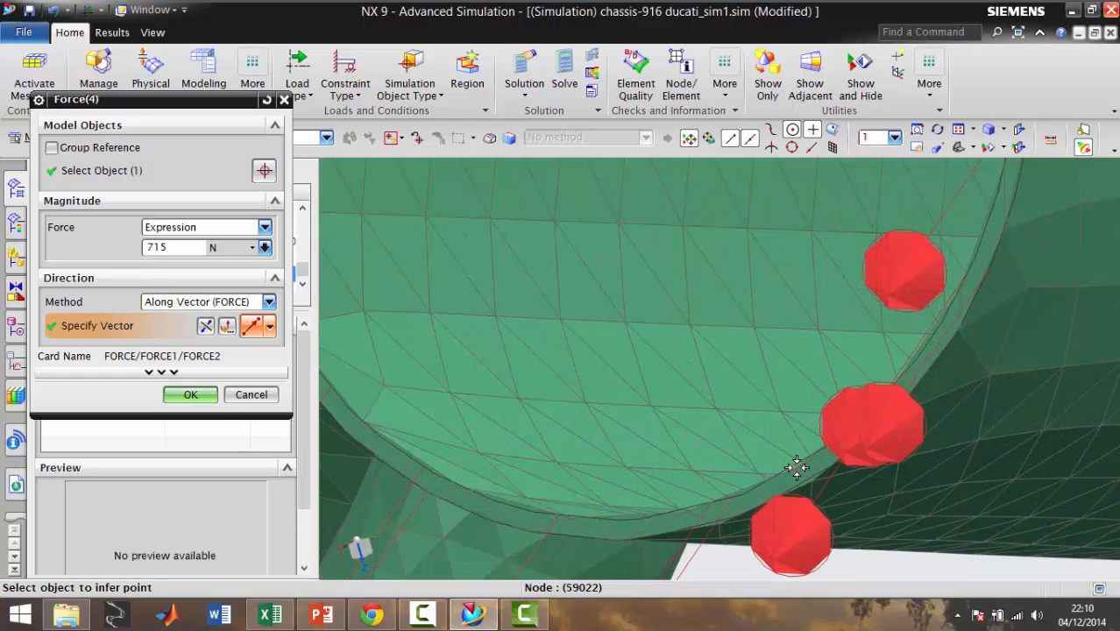
scroll(795, 467, down, 3)
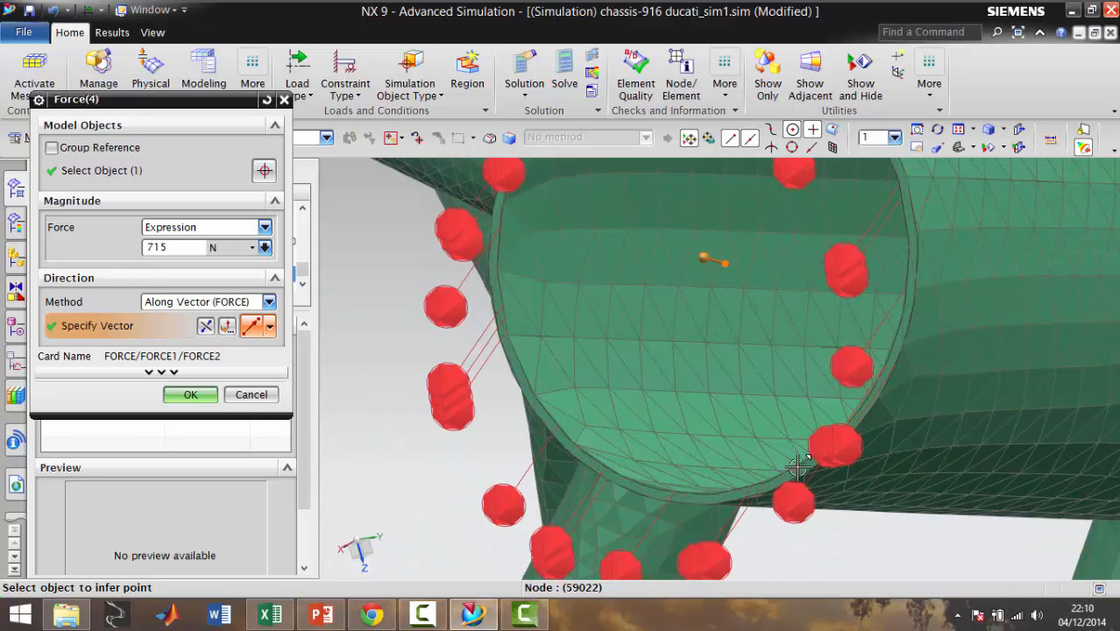
click(801, 469)
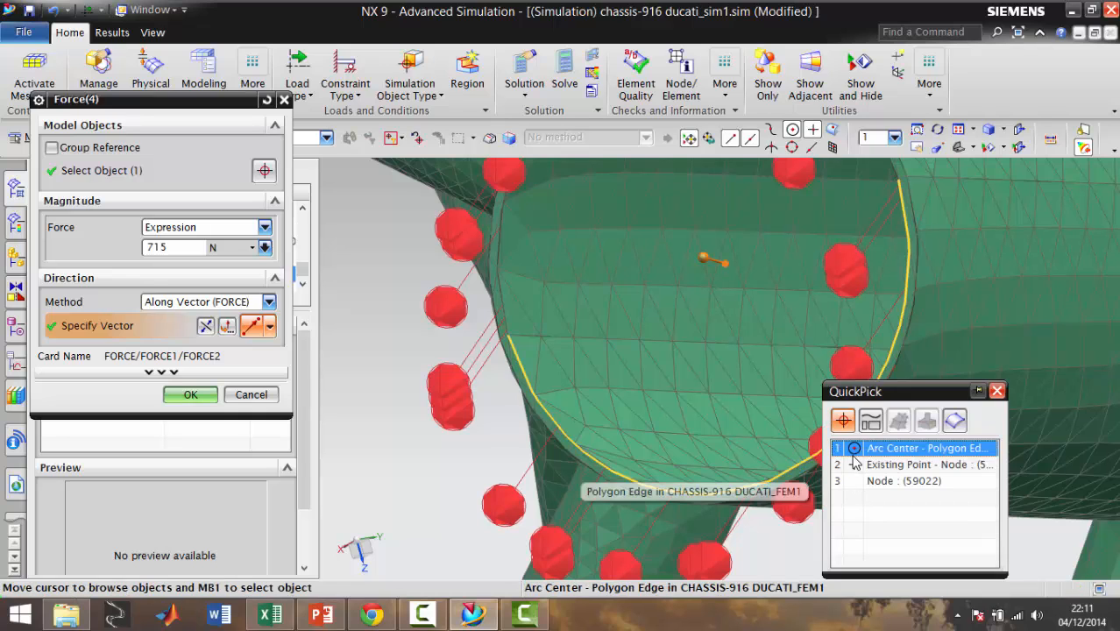
click(854, 464)
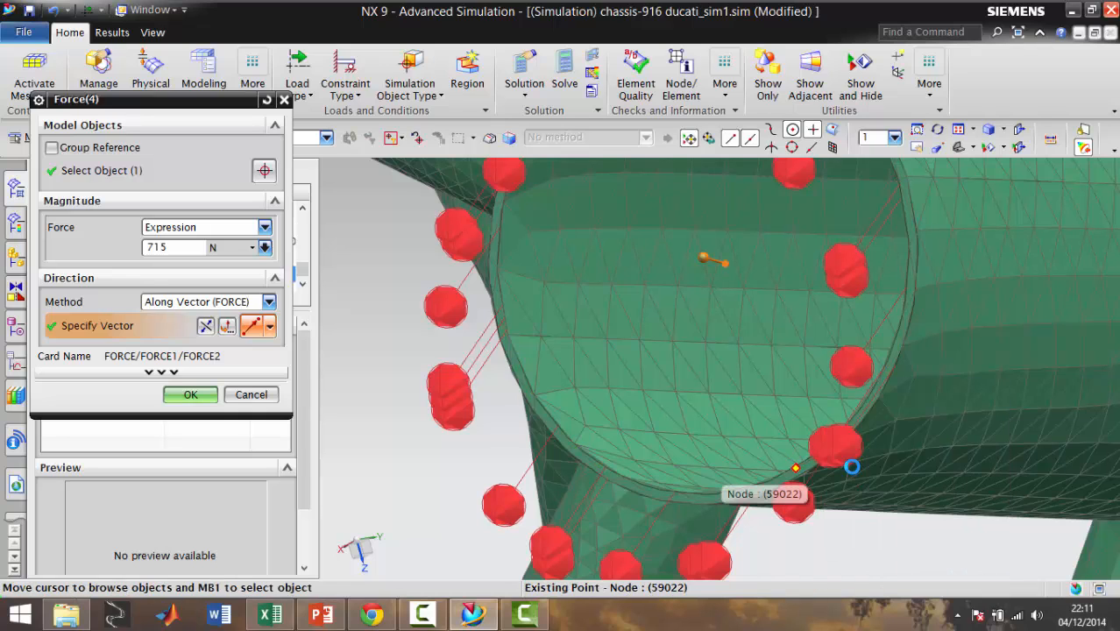
middle_drag(828, 459, 795, 413)
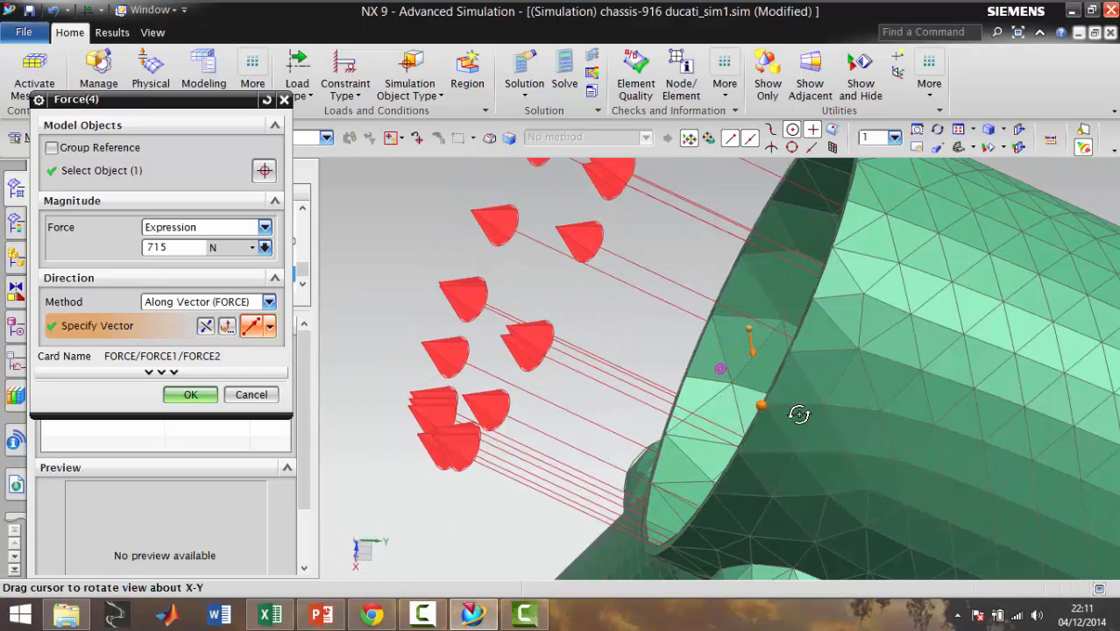
click(190, 394)
Examine the directions of both head tube forces from the side and front of the chassis
scroll(666, 377, down, 5)
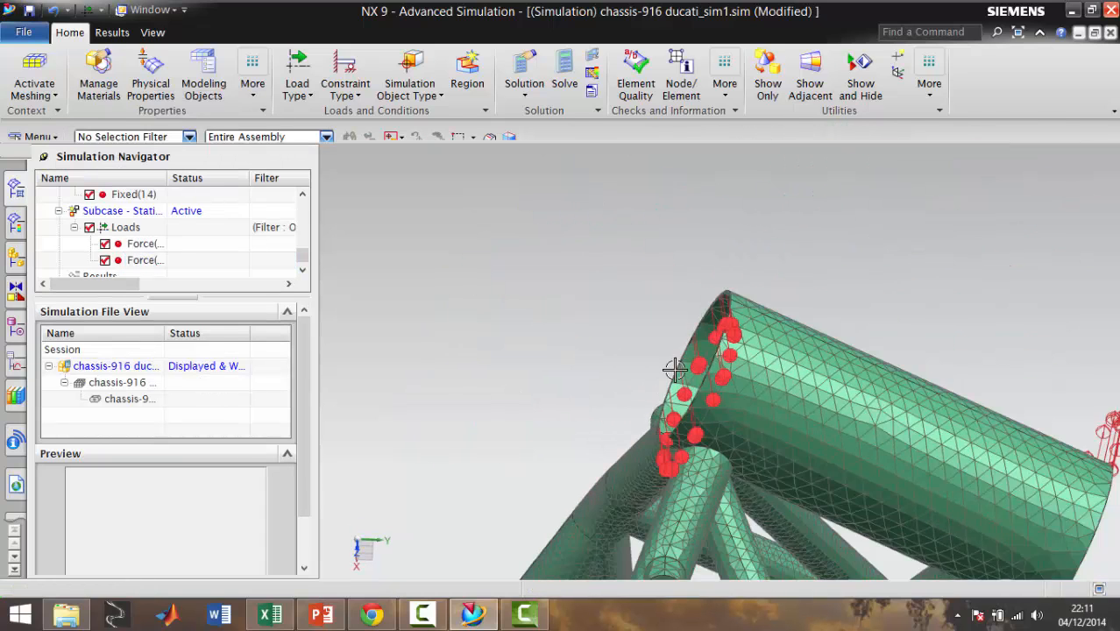
scroll(675, 372, down, 1)
scroll(679, 384, down, 4)
middle_drag(692, 396, 711, 407)
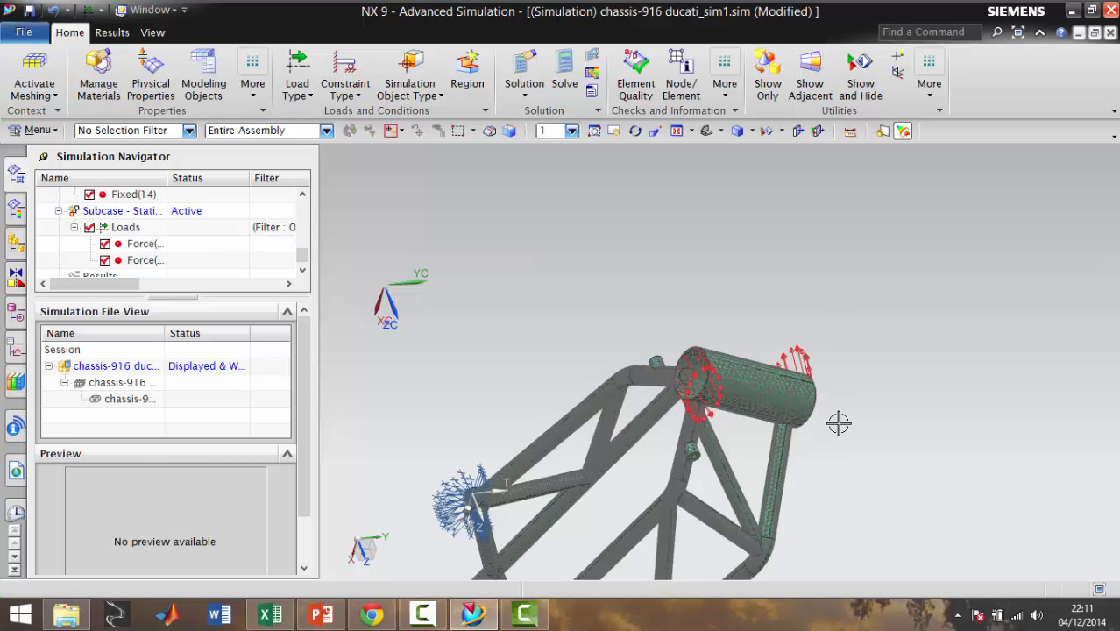
key(F8)
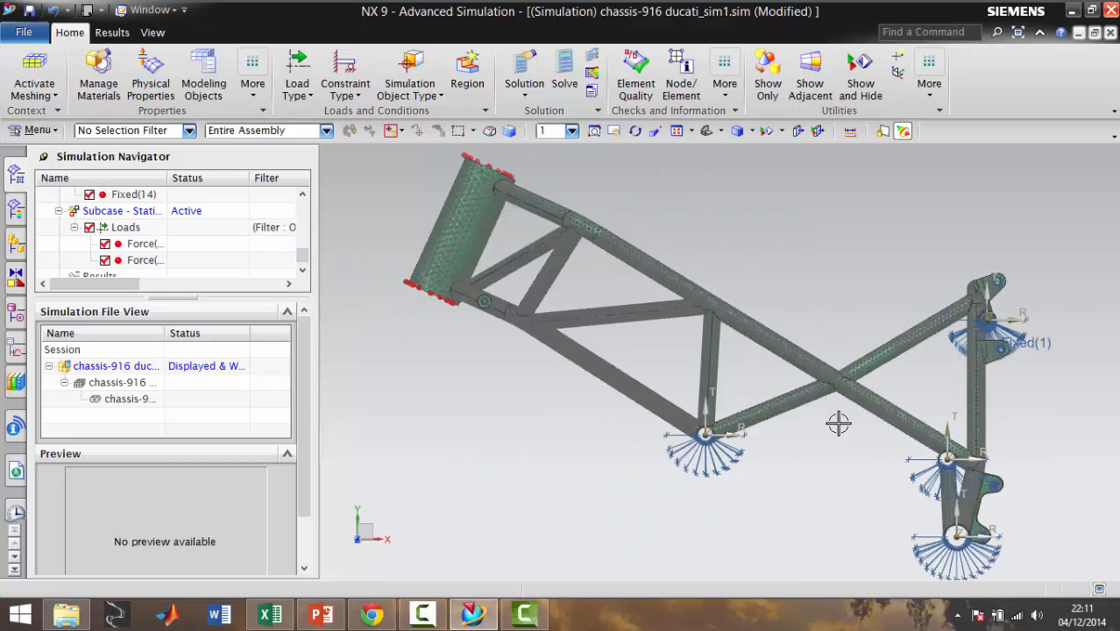
key(ctrl+alt+f)
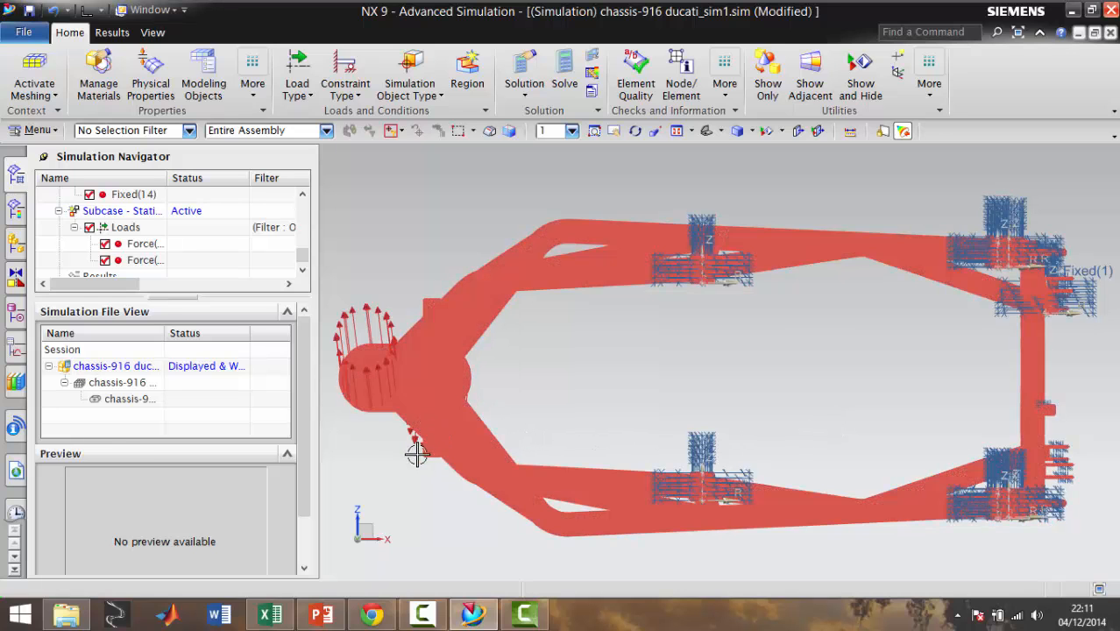
key(ctrl+alt+t)
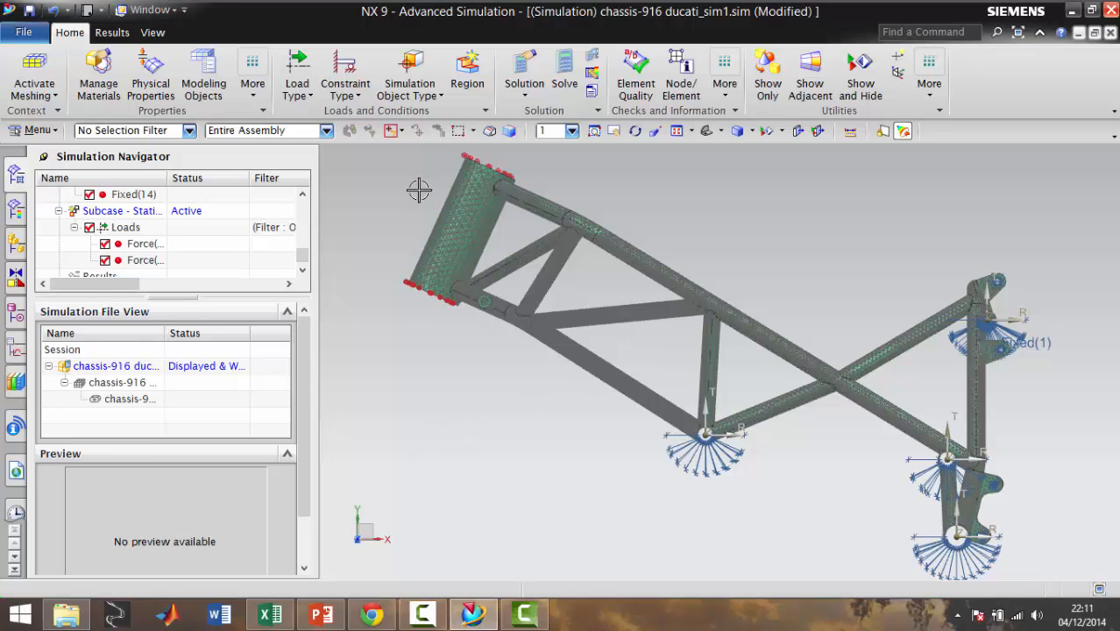
Solve the cornering solution with the model setup check enabled and review its solution information and sparse matrix progress
click(565, 69)
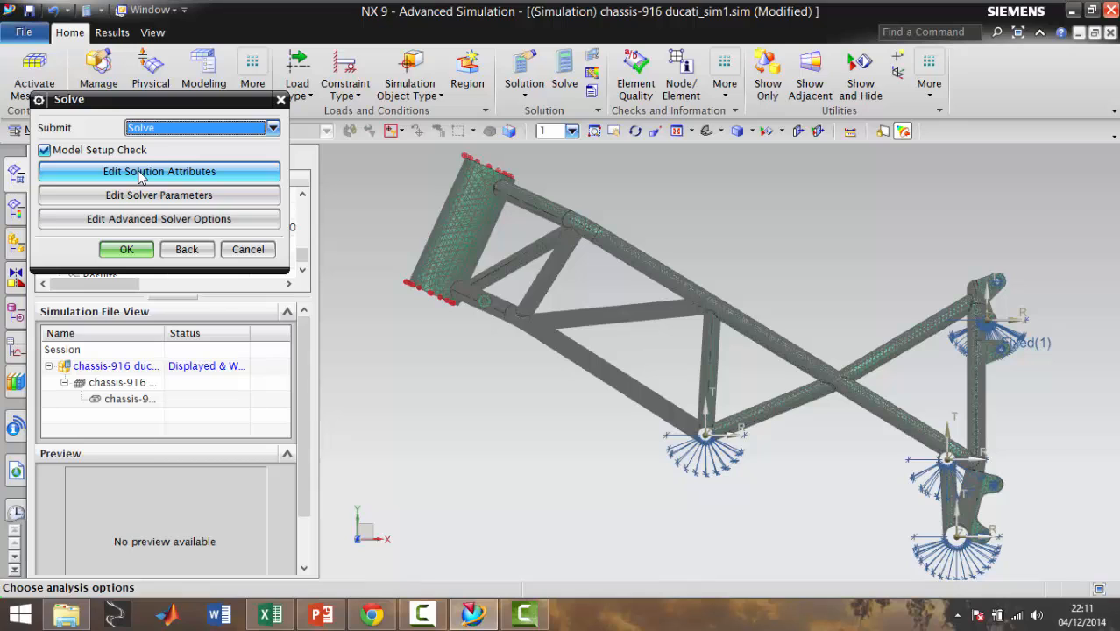
click(137, 253)
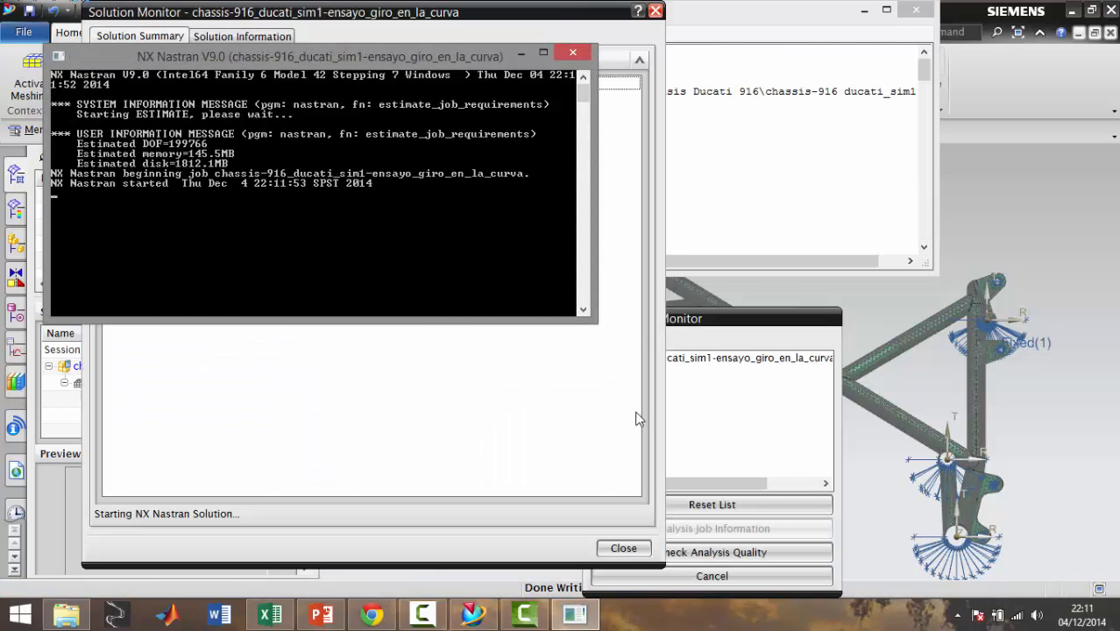
click(252, 39)
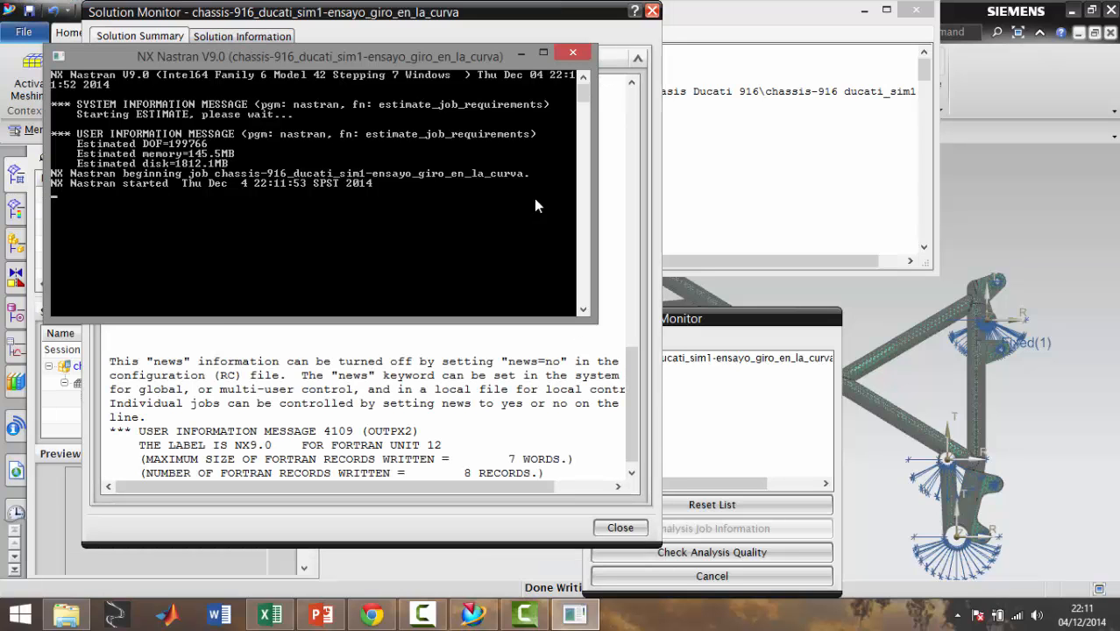
click(263, 40)
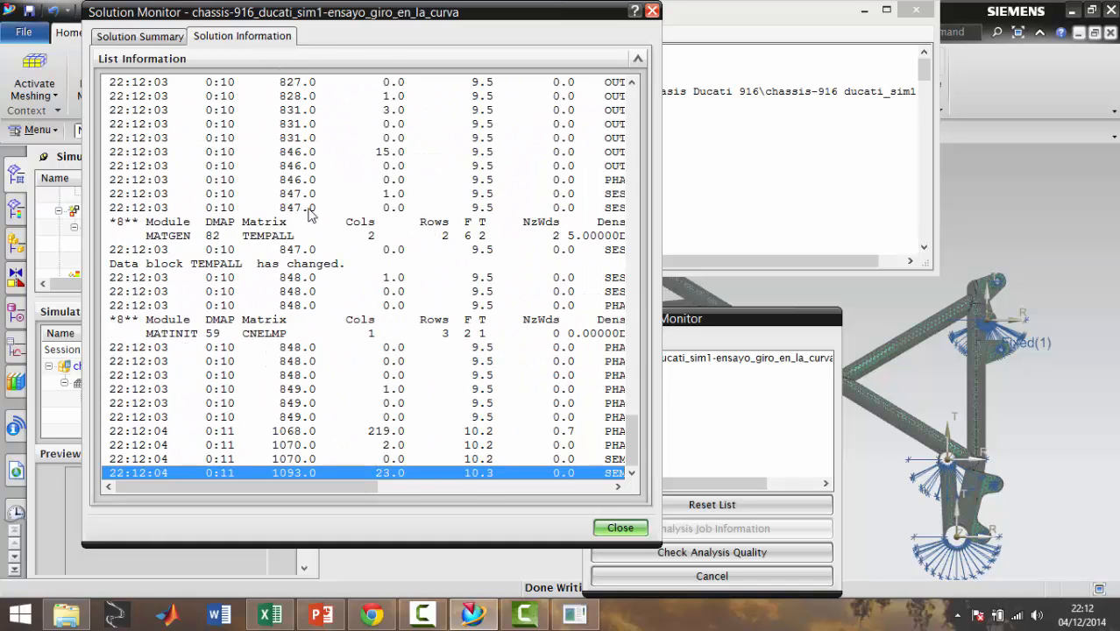
click(154, 40)
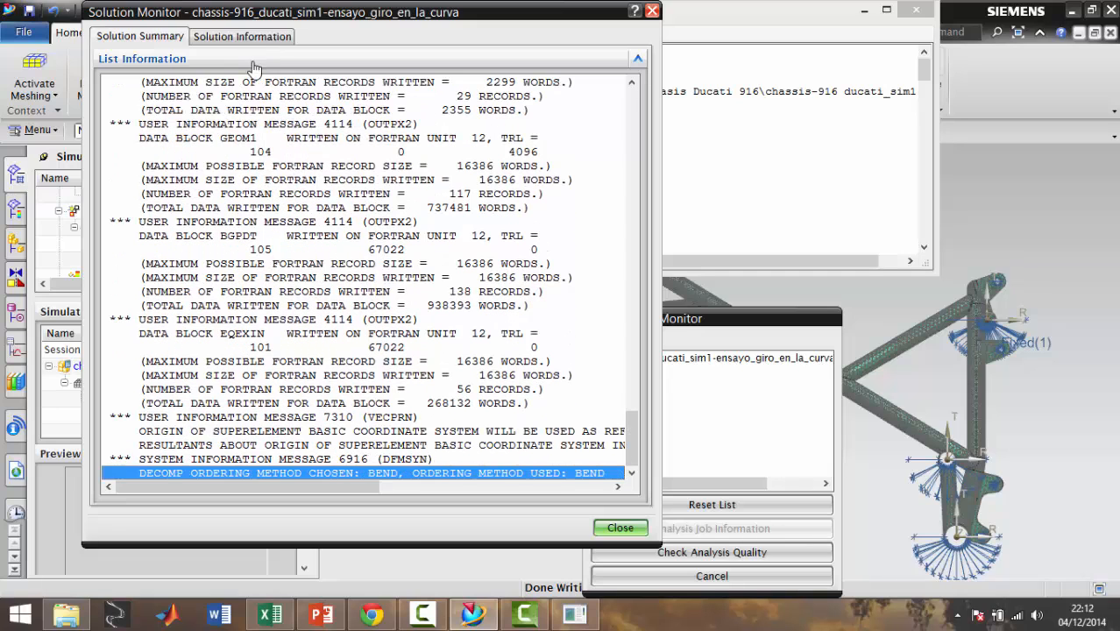
click(302, 40)
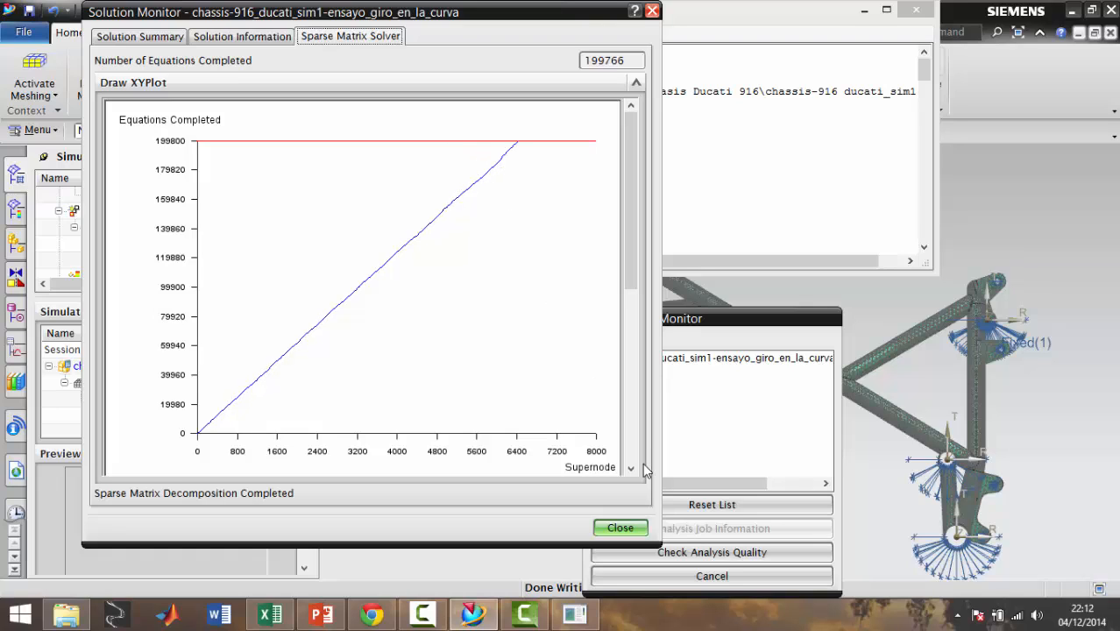
click(622, 529)
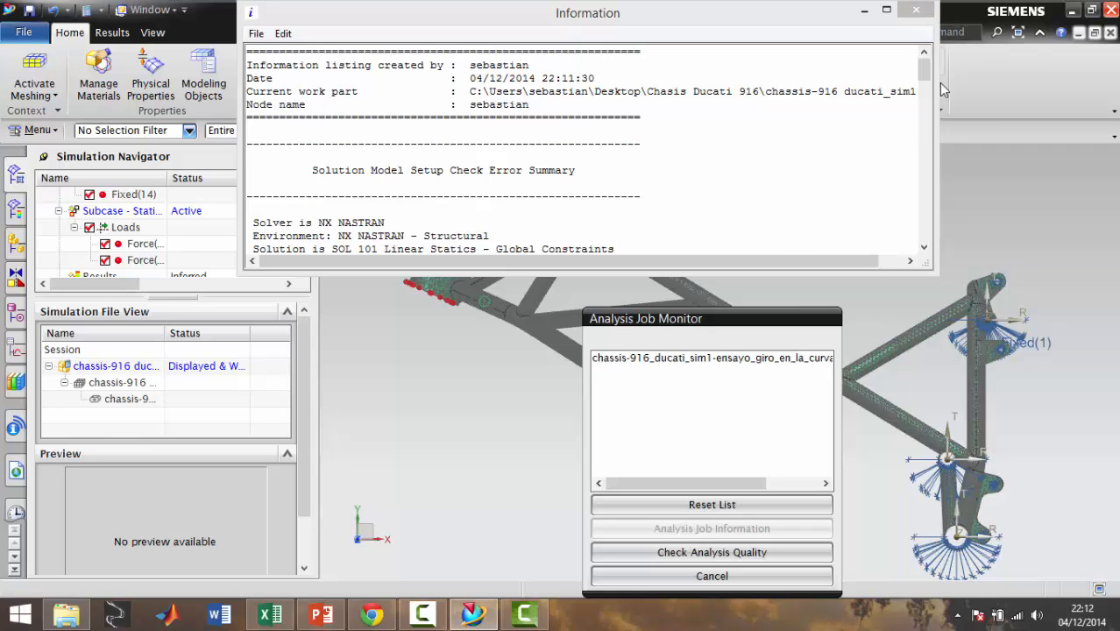
Display the cornering job's analysis information, then close the report and the job monitor
click(701, 361)
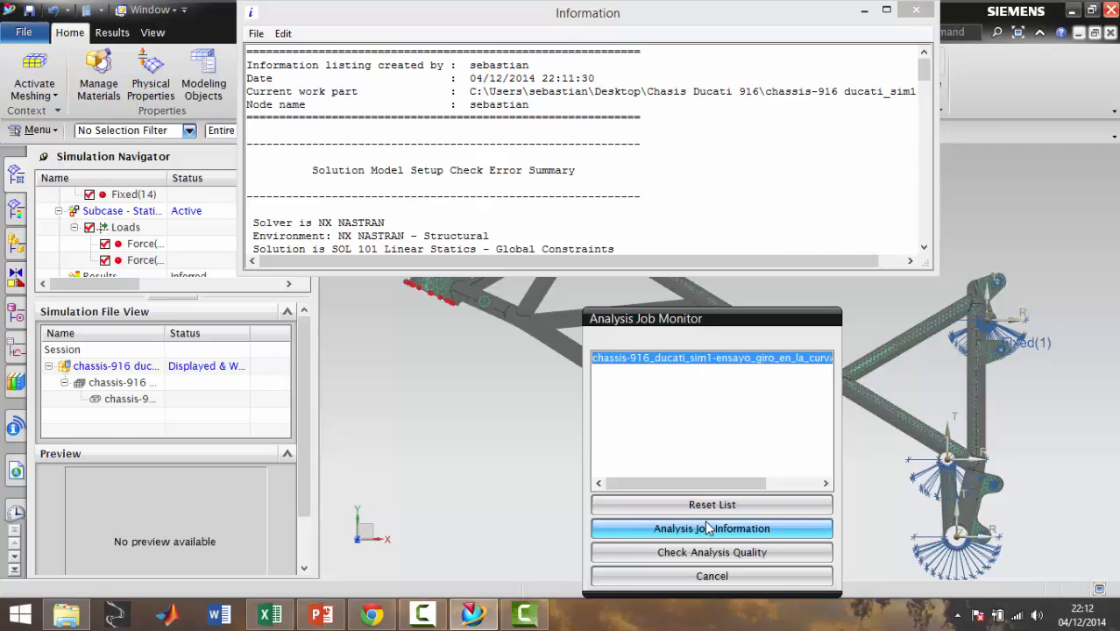
click(707, 527)
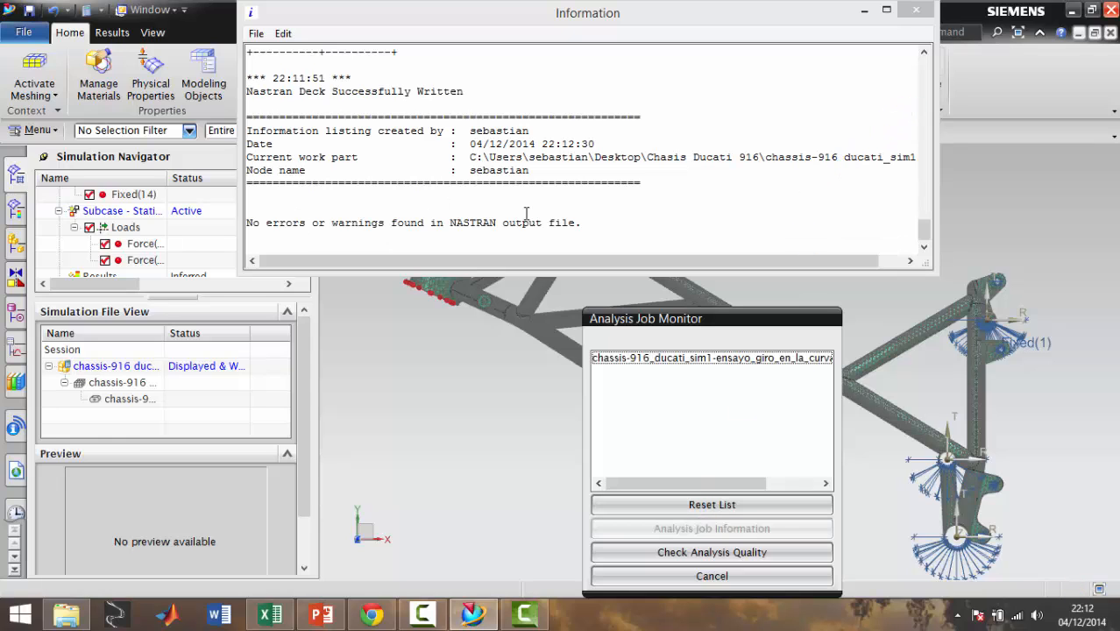
click(916, 10)
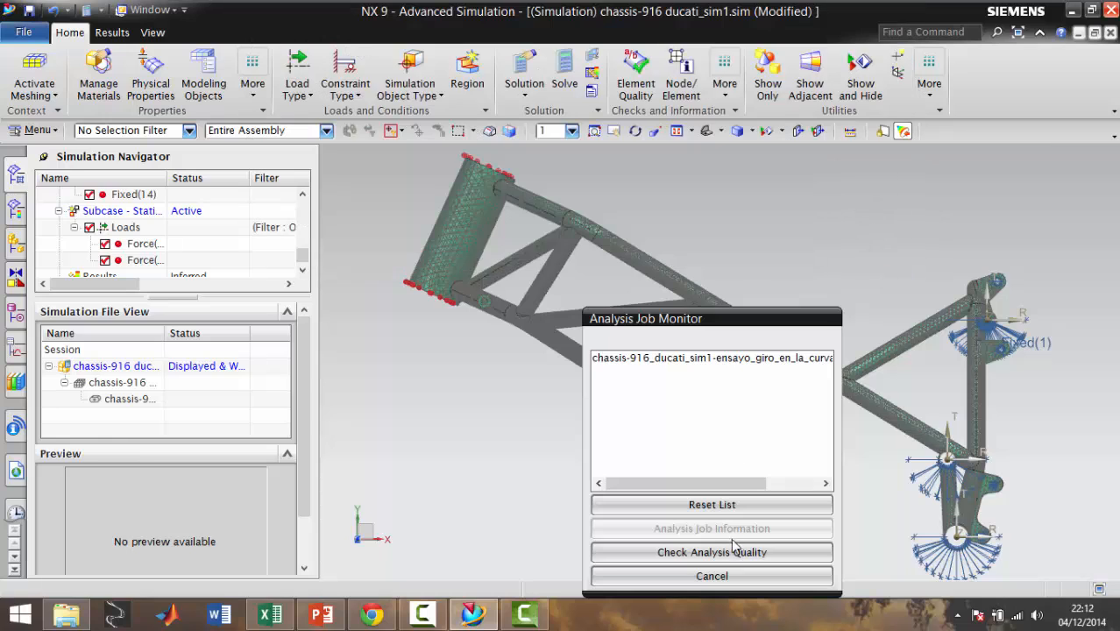
click(717, 575)
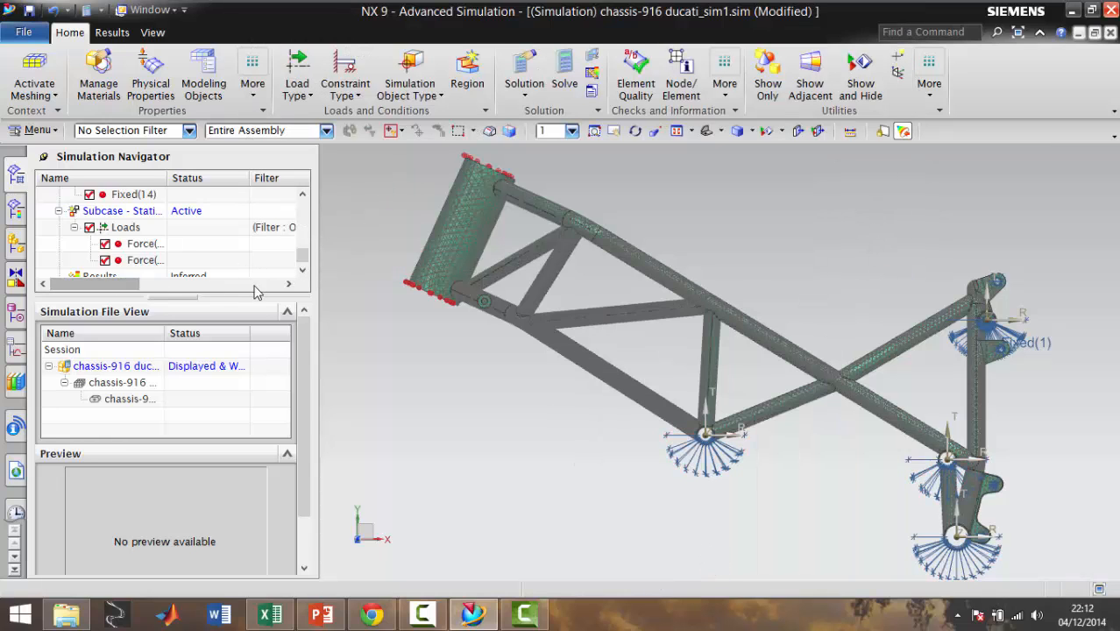
drag(257, 291, 256, 294)
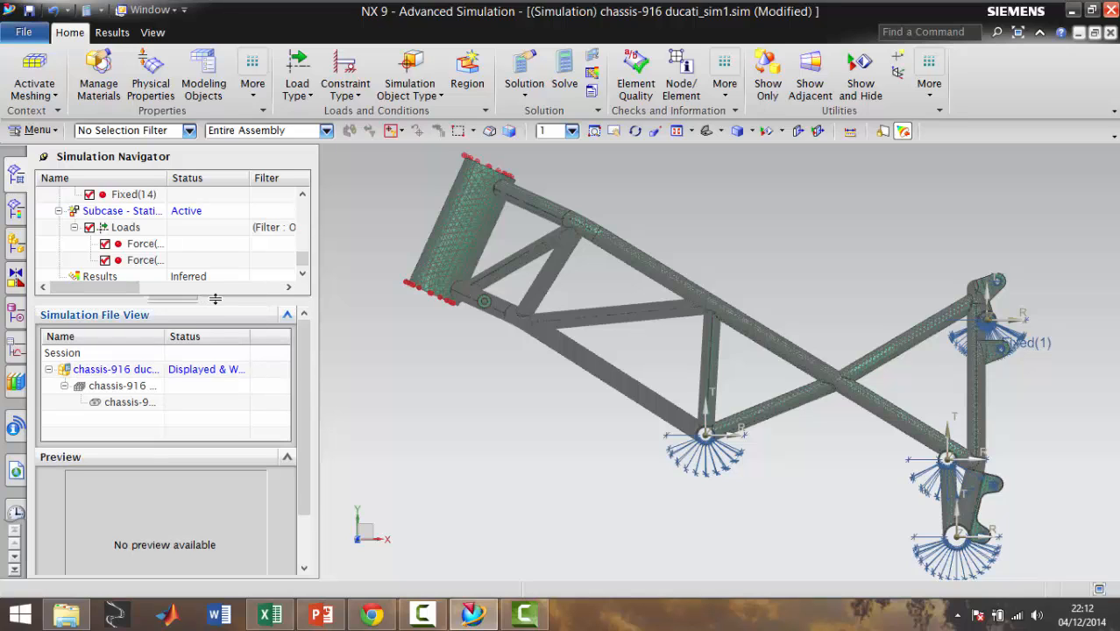
Open the cornering solution's results and display the nodal displacement of Ensayo giro en la curva on the chassis
drag(183, 300, 182, 379)
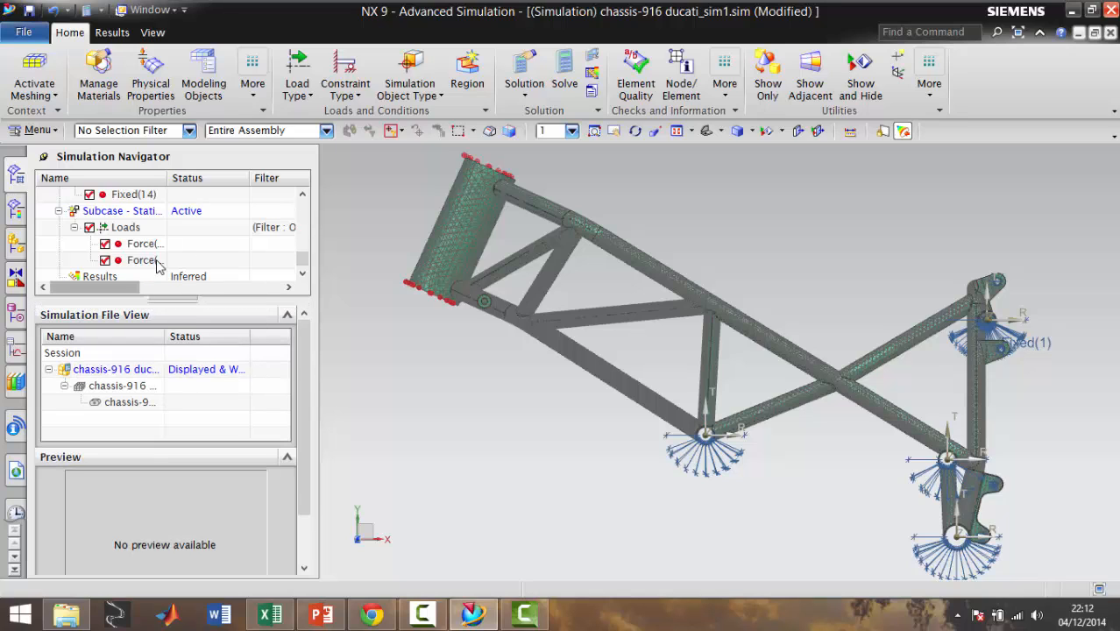
scroll(140, 254, down, 1)
right_click(105, 262)
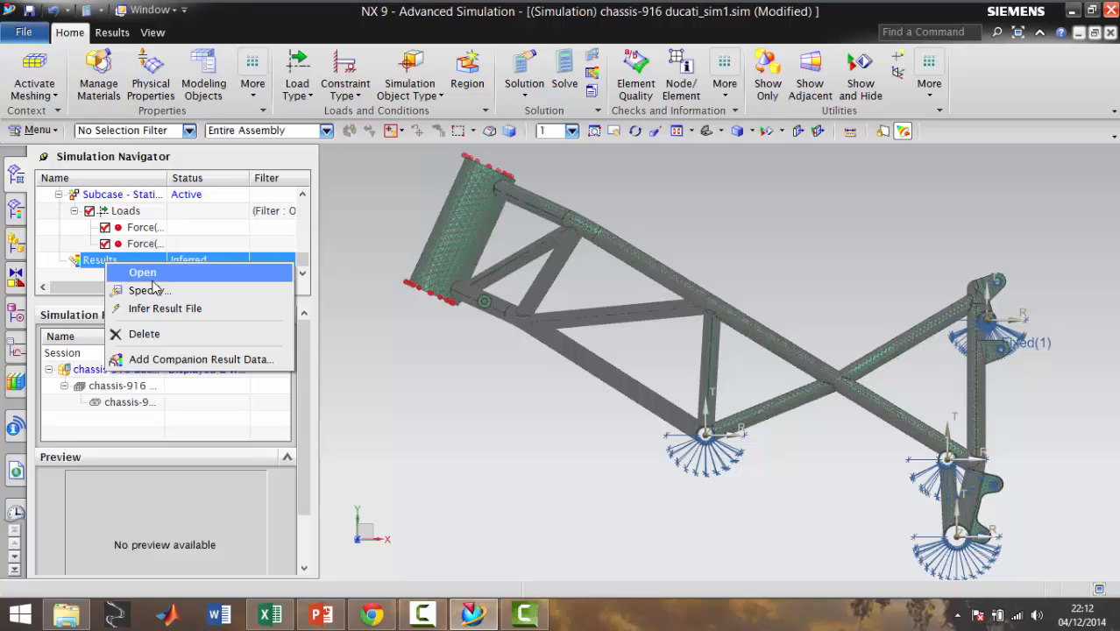
click(136, 273)
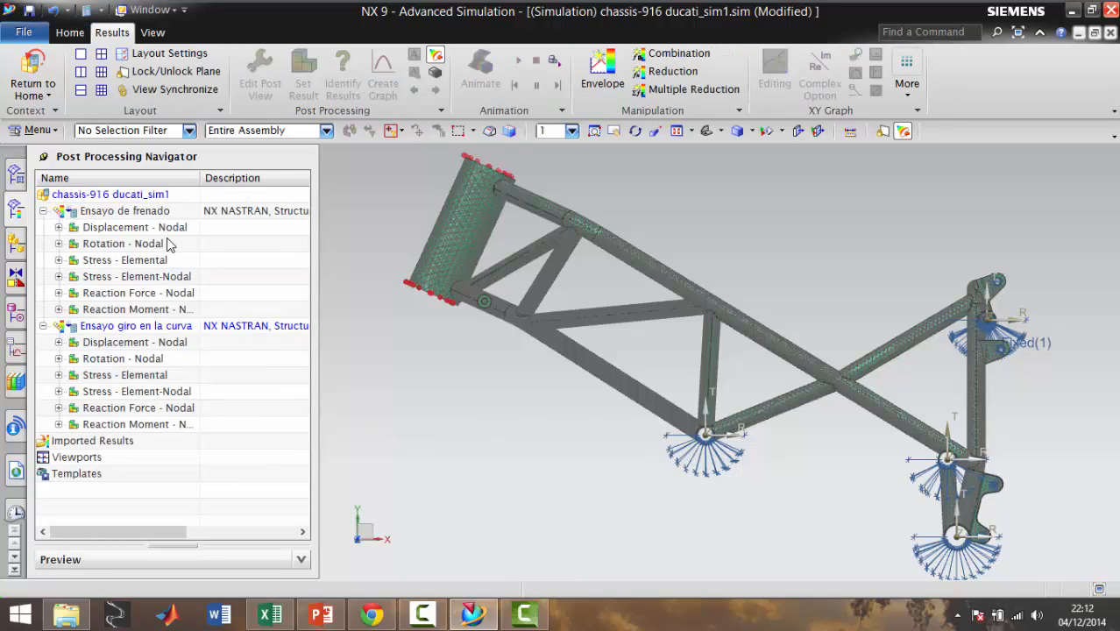
double_click(126, 343)
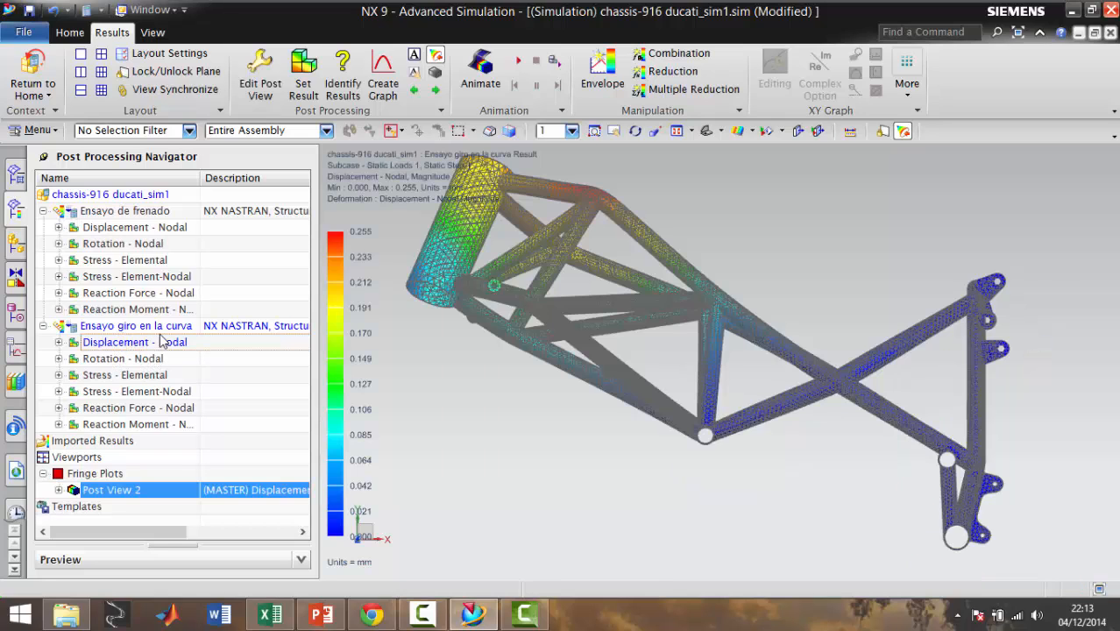
middle_drag(585, 309, 706, 352)
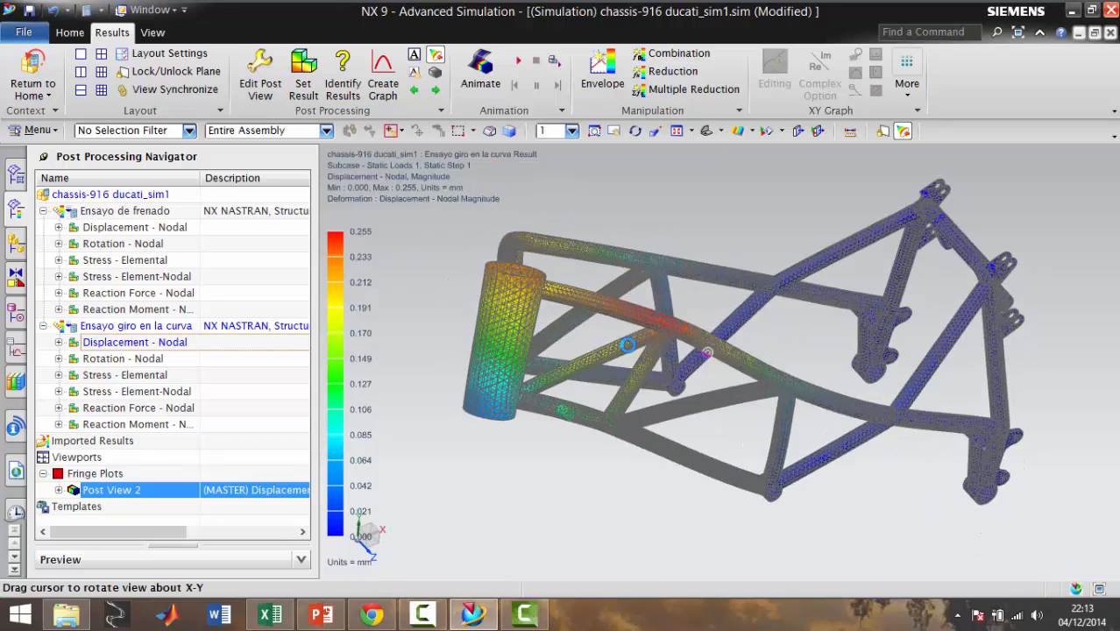
middle_drag(627, 344, 652, 348)
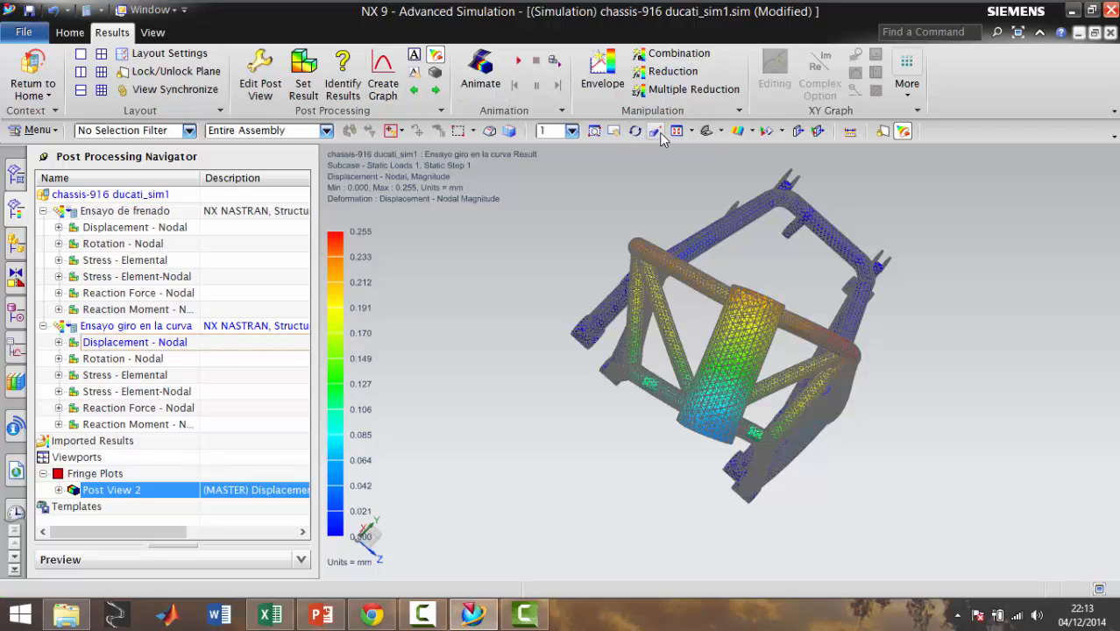
Set the displacement plot's primary display edges and faces both to None
click(259, 78)
click(103, 125)
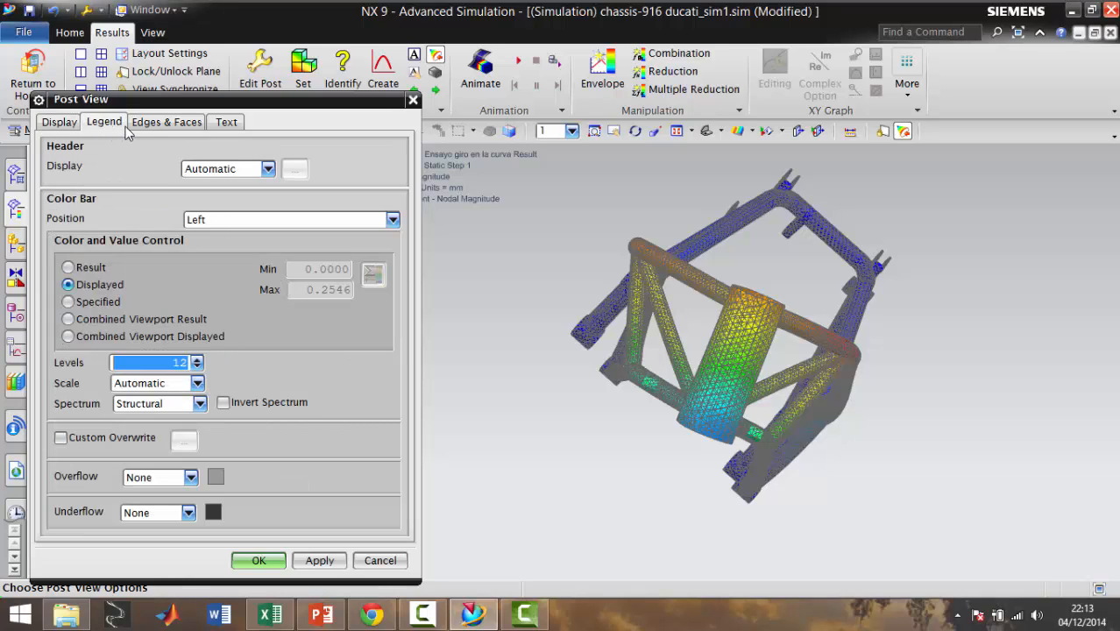
click(150, 125)
click(146, 169)
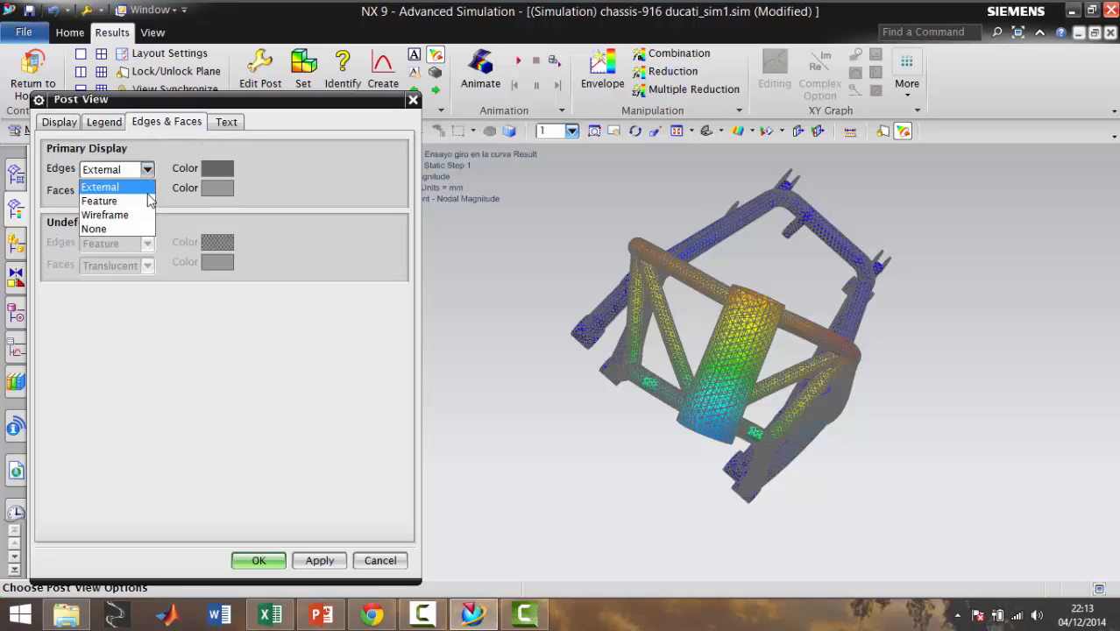
click(122, 229)
click(146, 191)
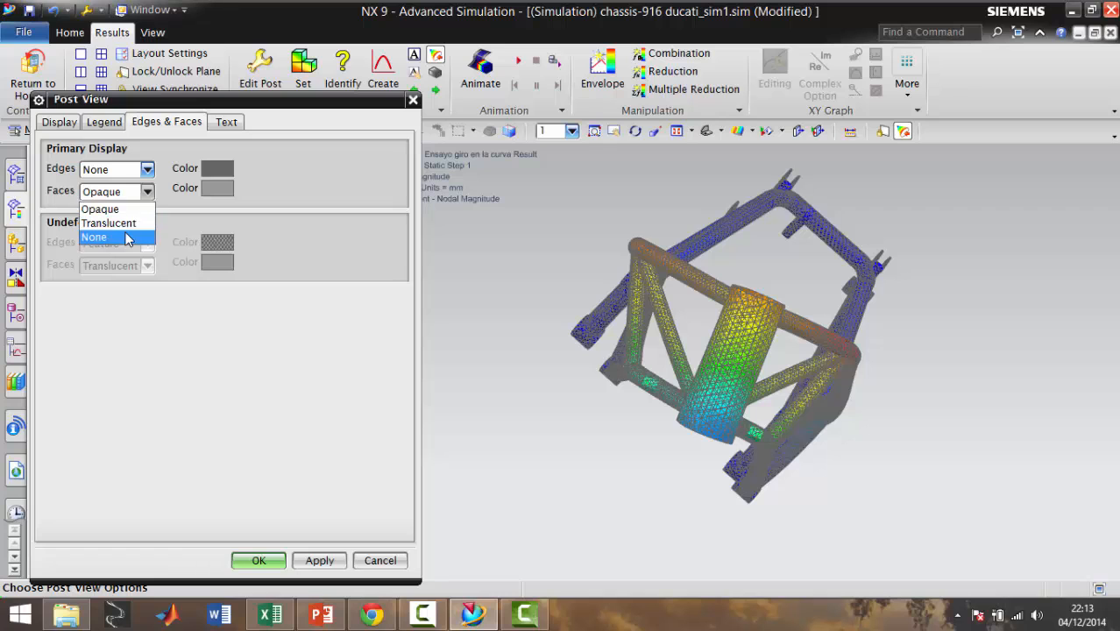
click(145, 237)
click(318, 561)
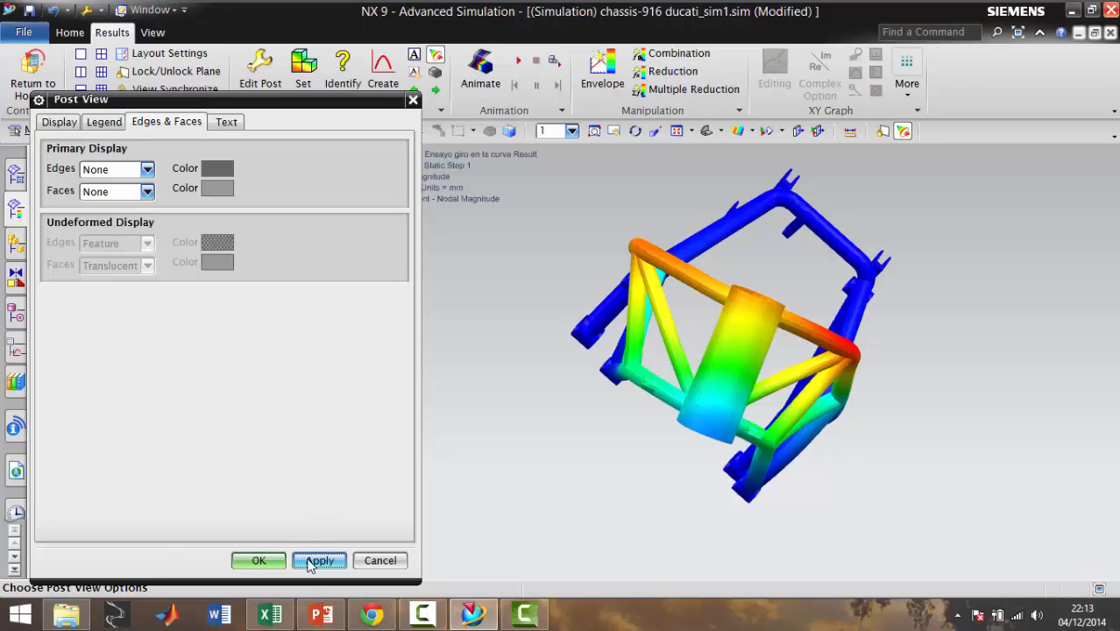
click(258, 560)
Animate the cornering displacement and examine the chassis deformation from the front, the side and above
middle_drag(632, 405, 596, 451)
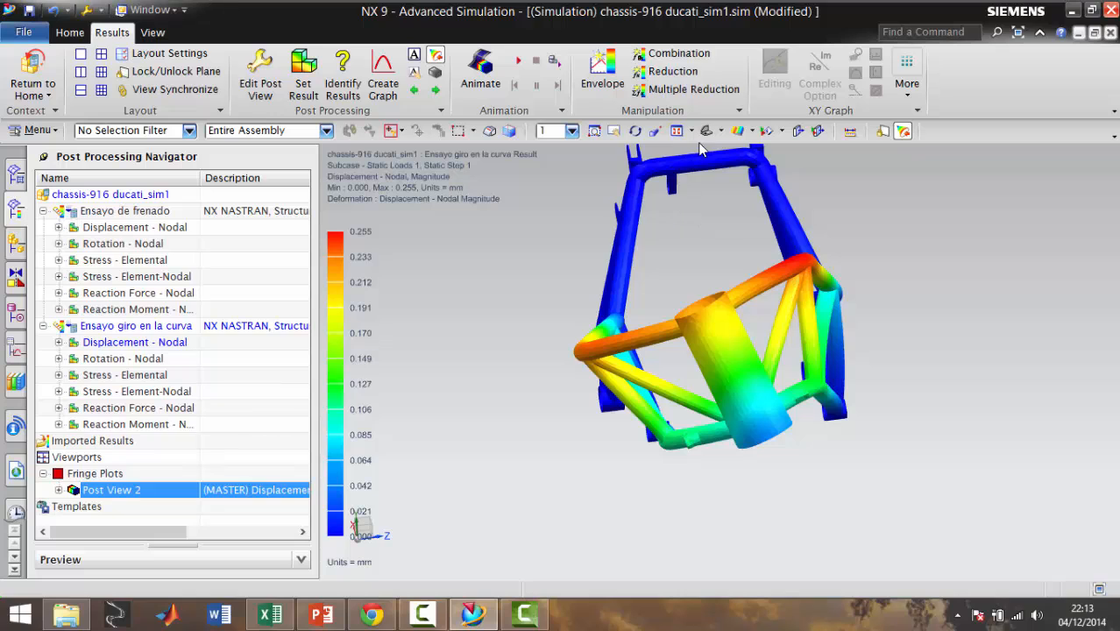
scroll(987, 350, down, 3)
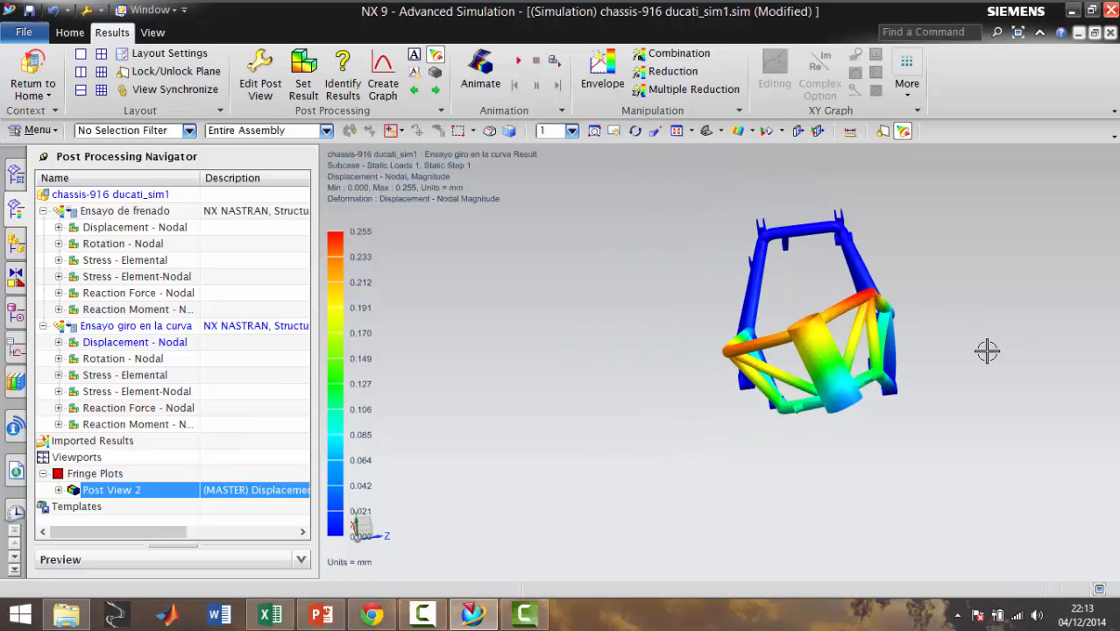
scroll(961, 322, up, 3)
scroll(922, 290, down, 2)
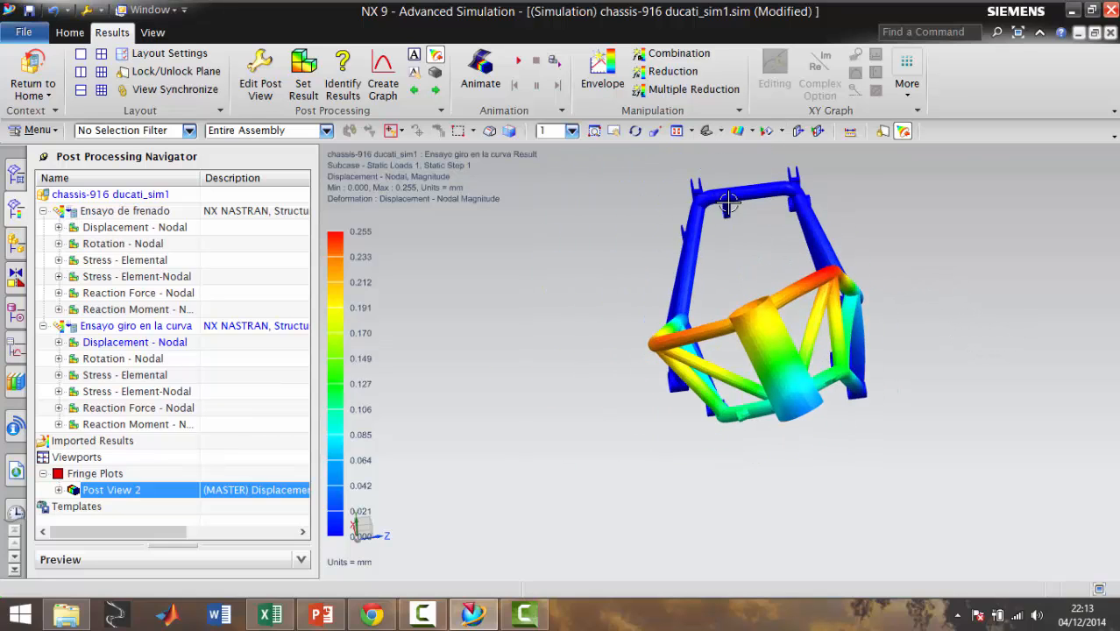
mouse_move(793, 237)
middle_down()
mouse_move(818, 218)
mouse_move(814, 197)
mouse_move(805, 193)
mouse_move(802, 212)
middle_up()
scroll(769, 208, up, 2)
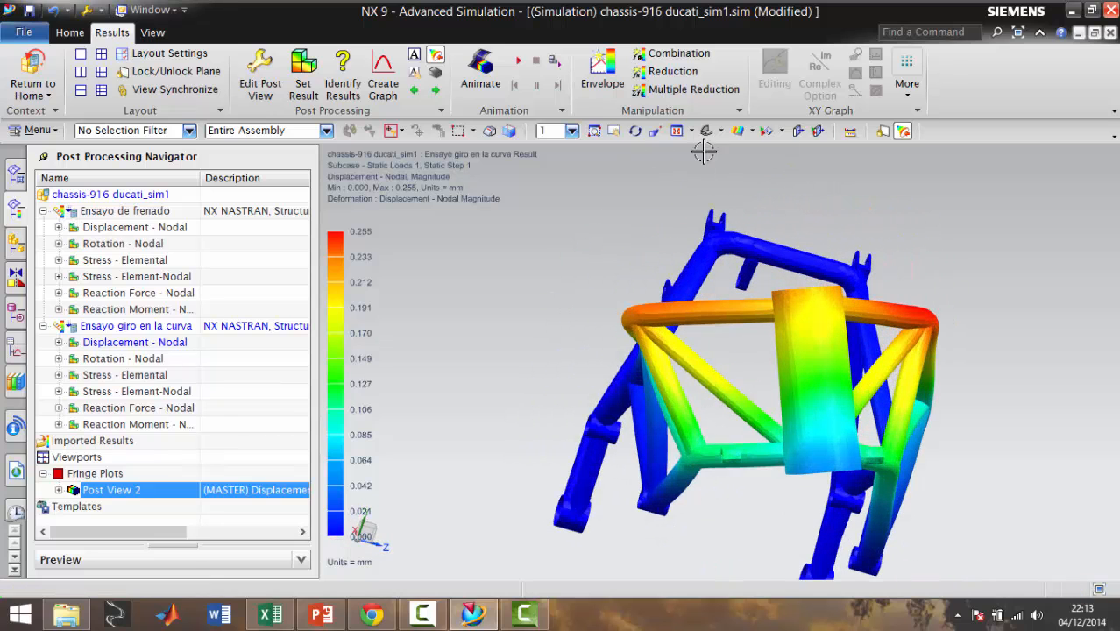
click(518, 60)
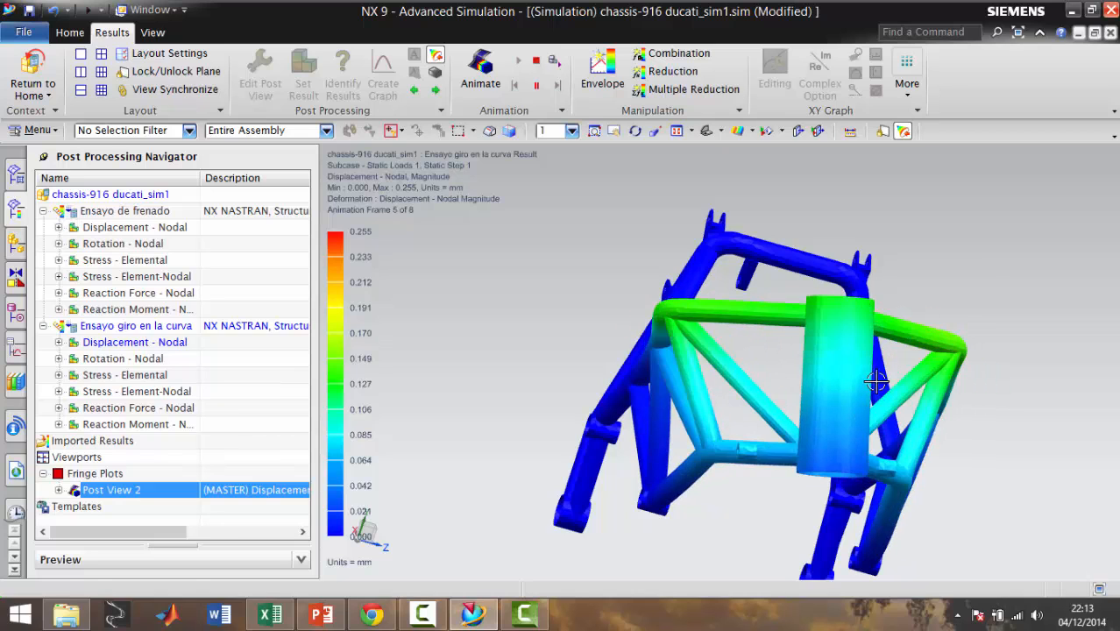
middle_drag(724, 357, 759, 397)
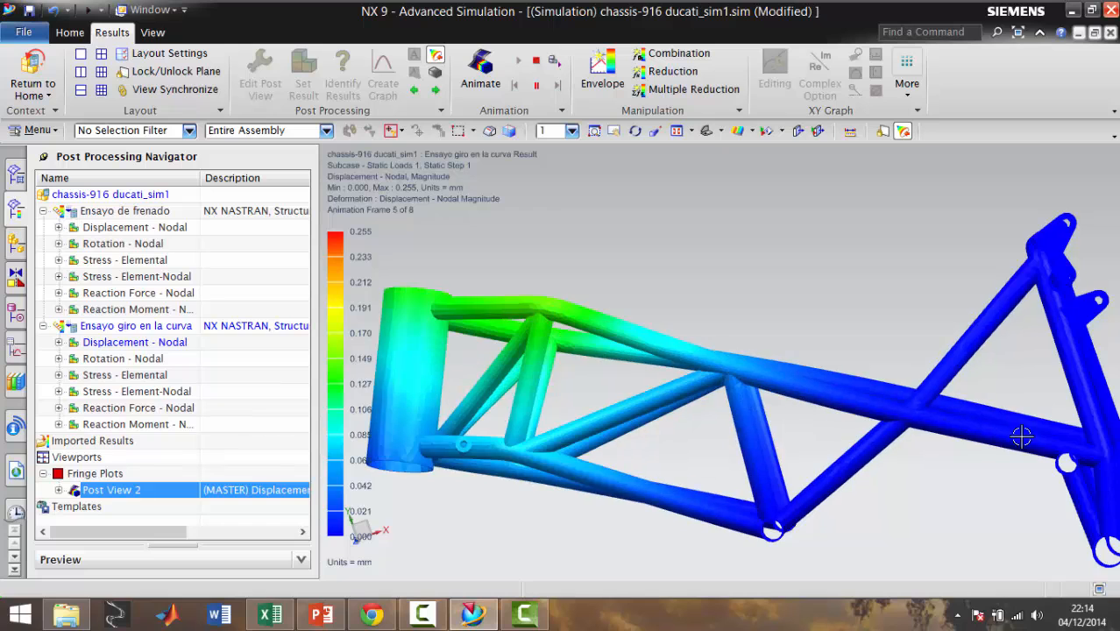
scroll(1030, 443, down, 2)
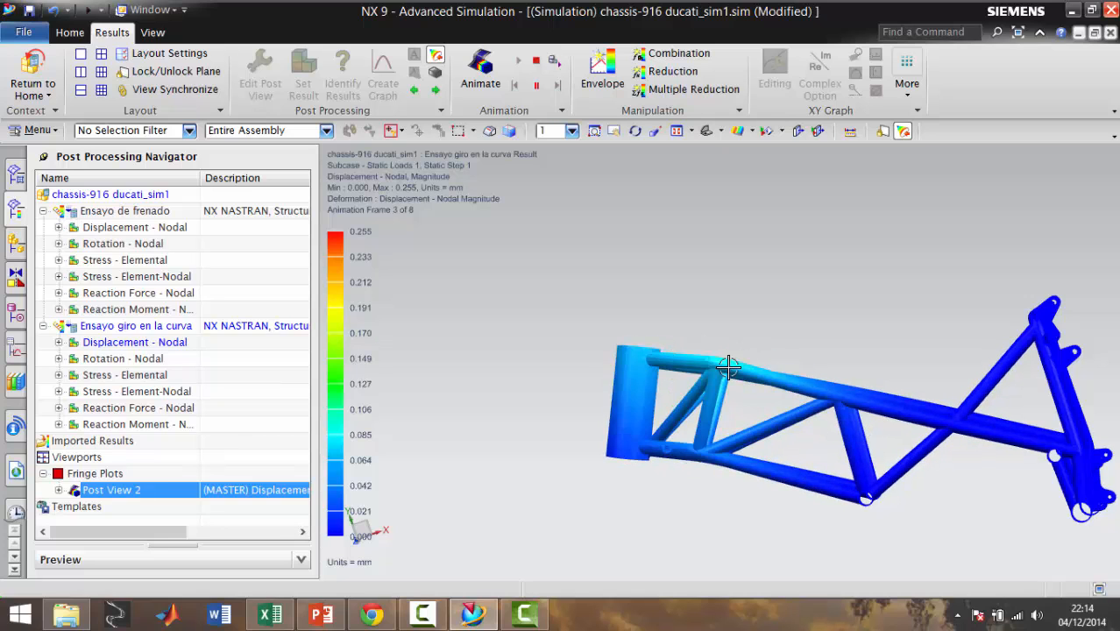
middle_drag(706, 361, 716, 455)
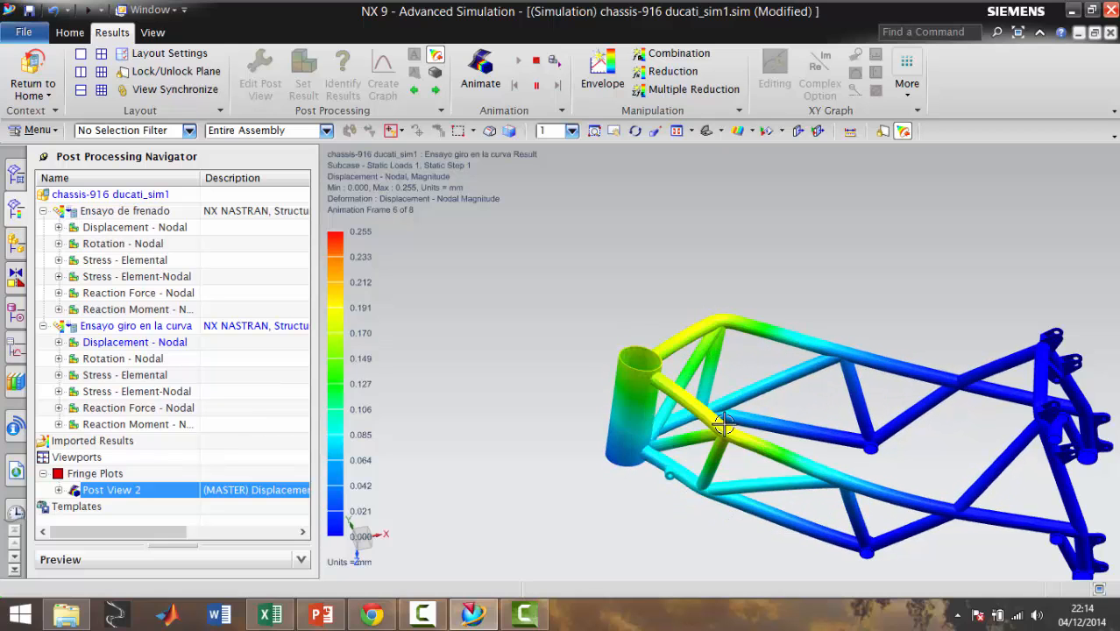
middle_drag(731, 433, 718, 390)
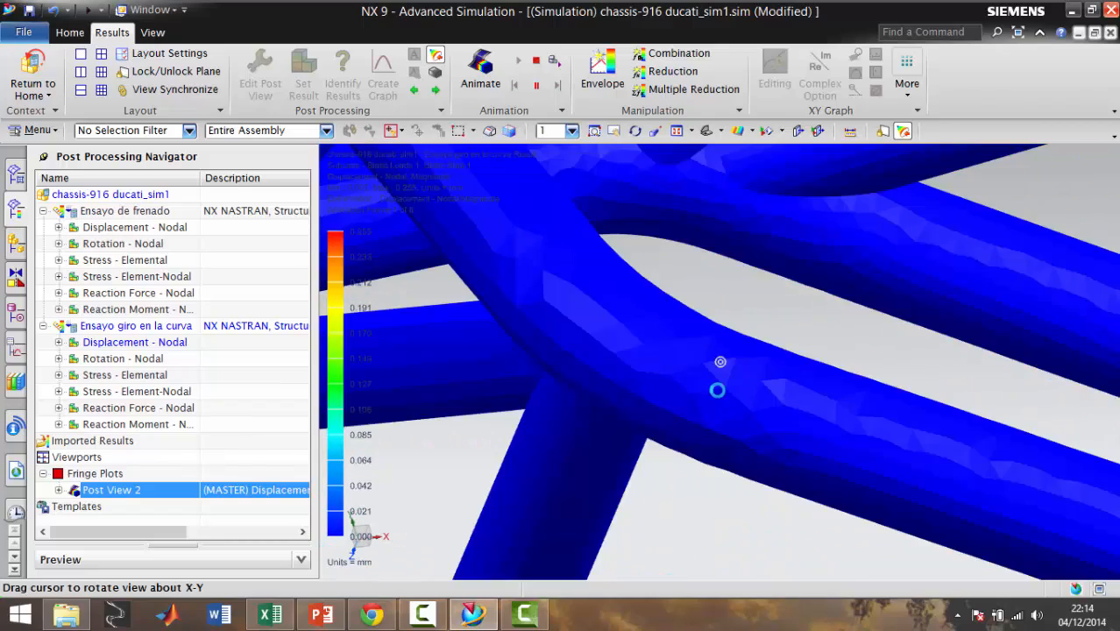
scroll(718, 390, down, 5)
scroll(718, 390, down, 5)
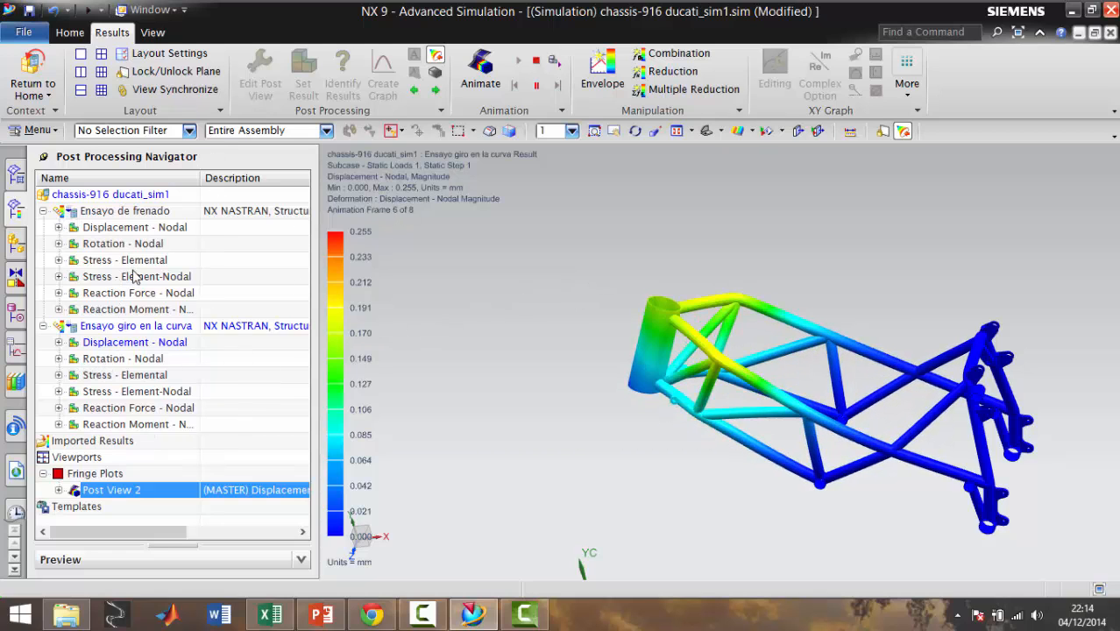
Display the cornering solution's elemental Von Mises stress, stop the animation and inspect the head tube area
double_click(105, 375)
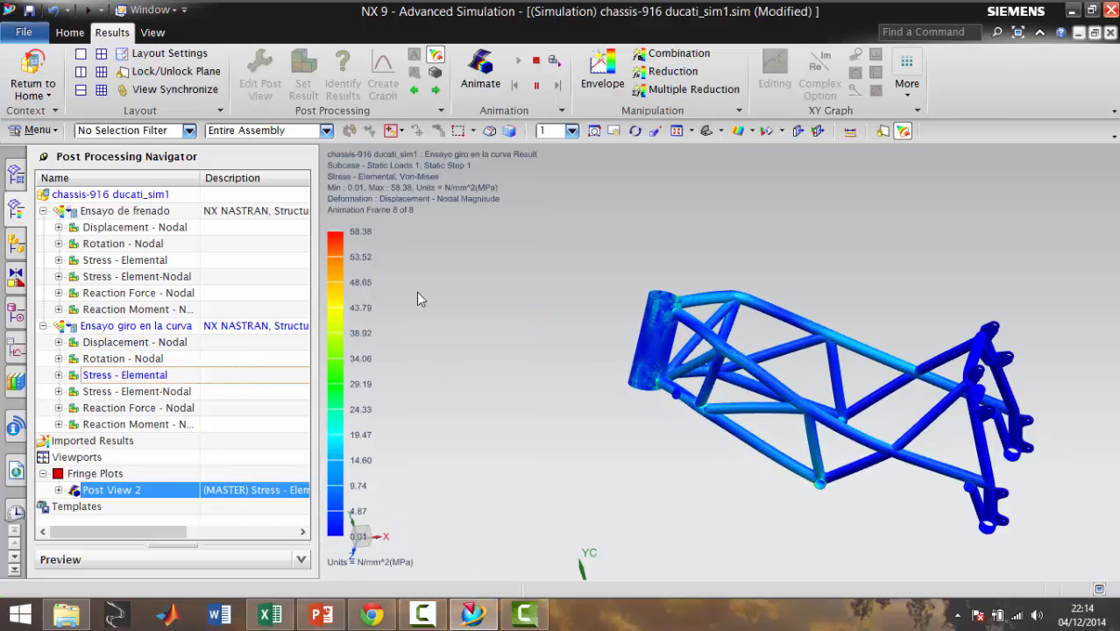
click(536, 64)
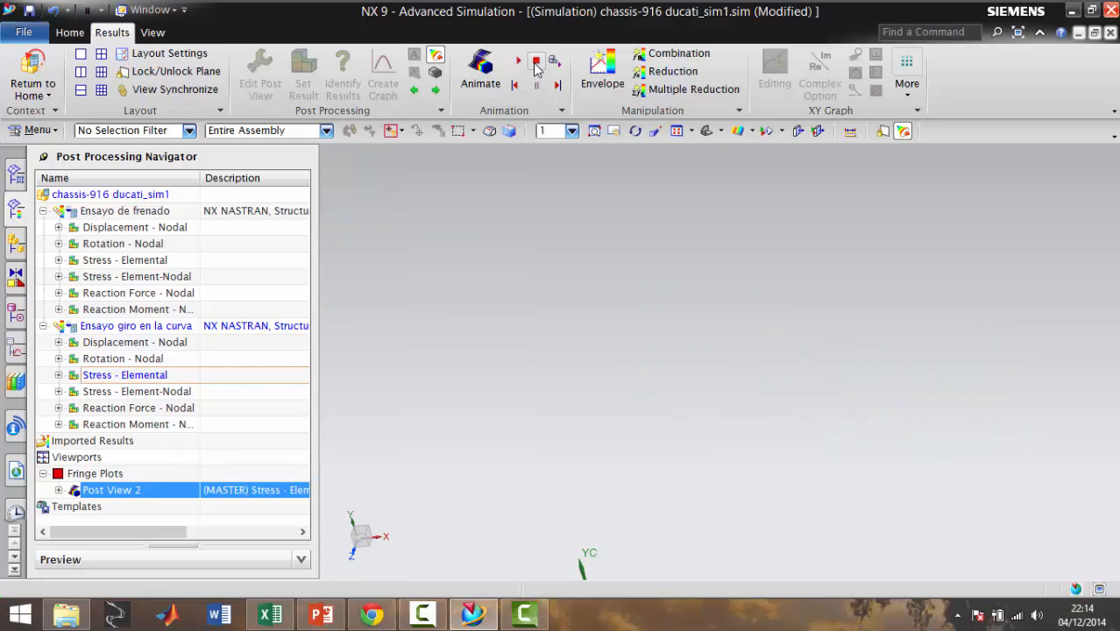
click(158, 375)
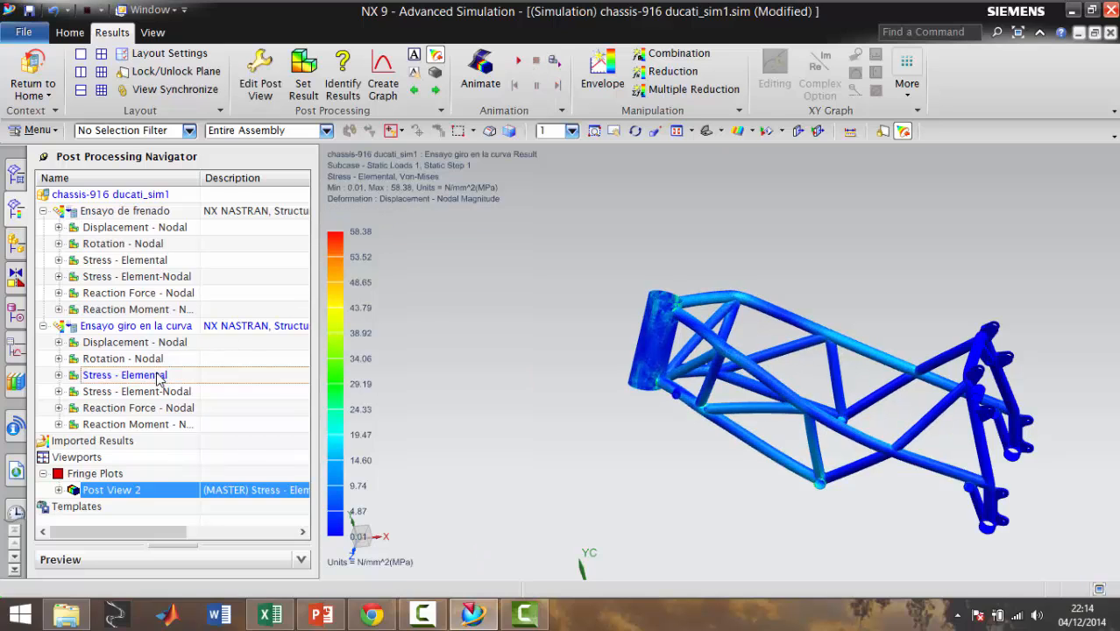
scroll(730, 345, up, 3)
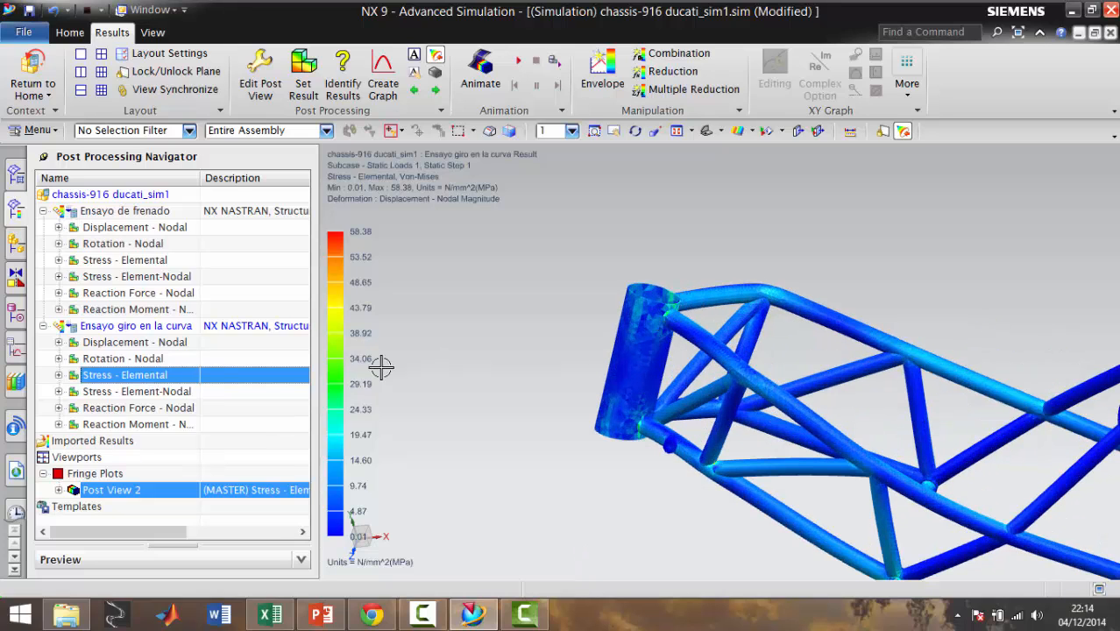
Review the cornering solution's element-nodal stress, reaction force, reaction moment and nodal rotation plots
click(129, 394)
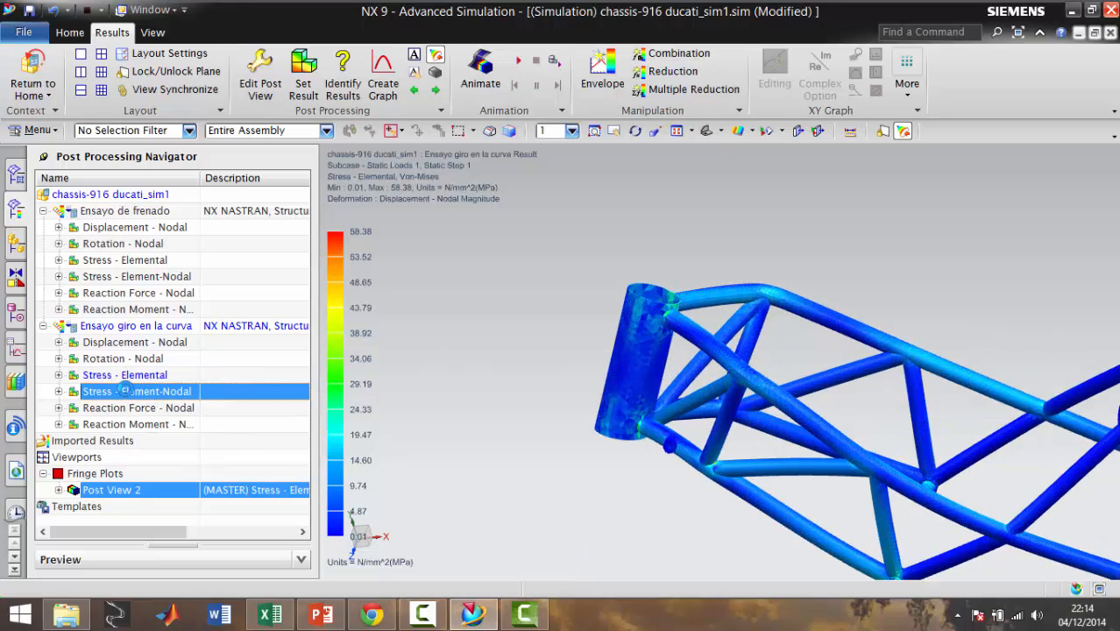
double_click(140, 396)
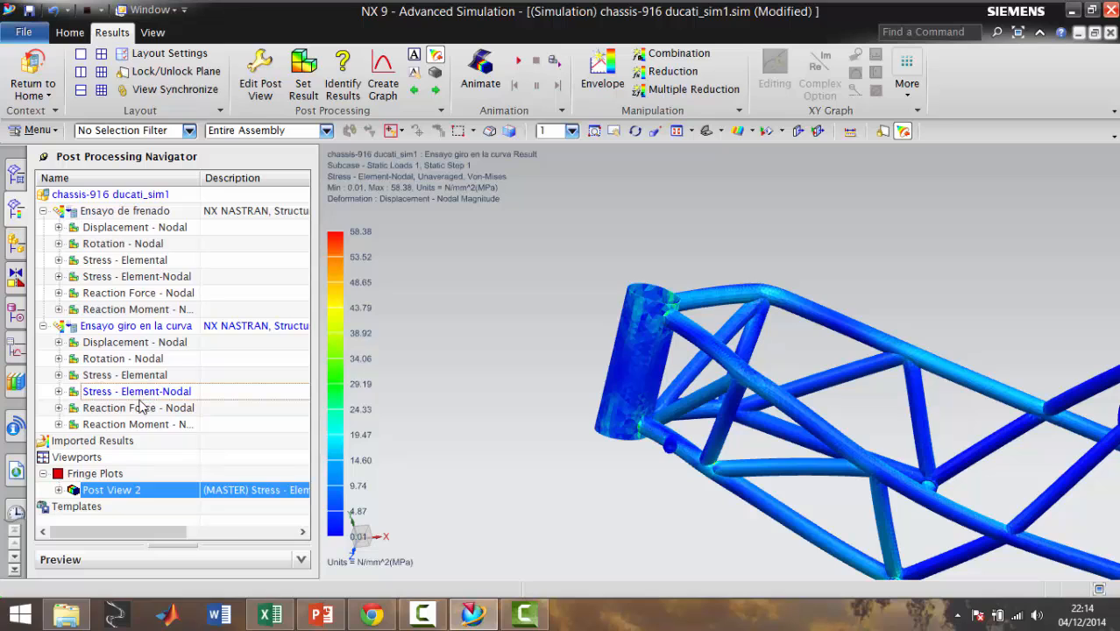
double_click(140, 409)
double_click(137, 425)
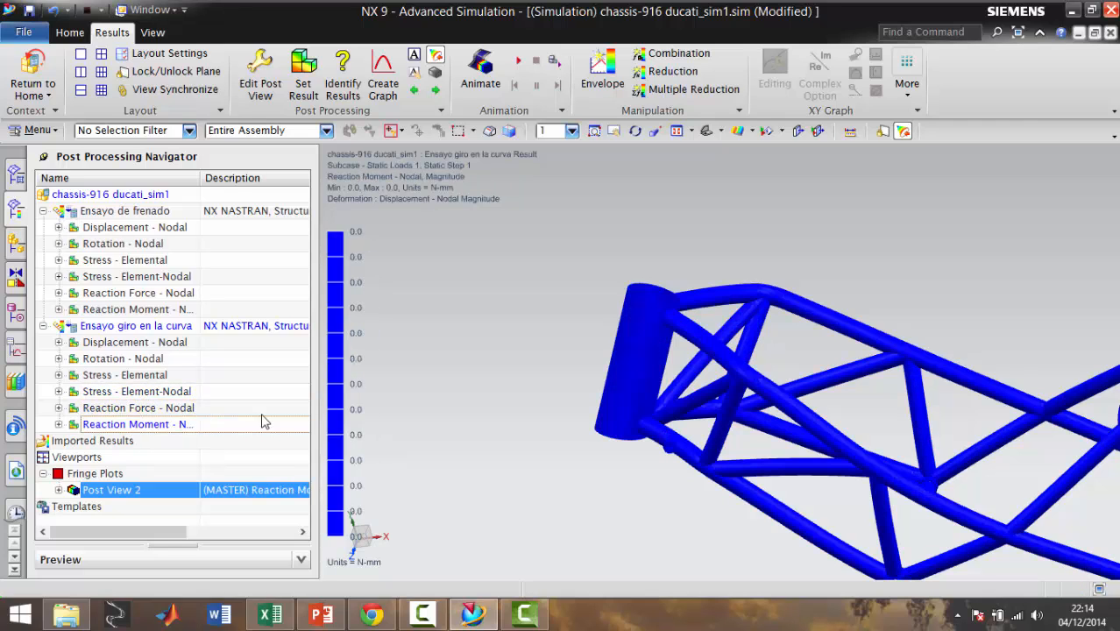
scroll(442, 413, down, 3)
scroll(443, 410, up, 2)
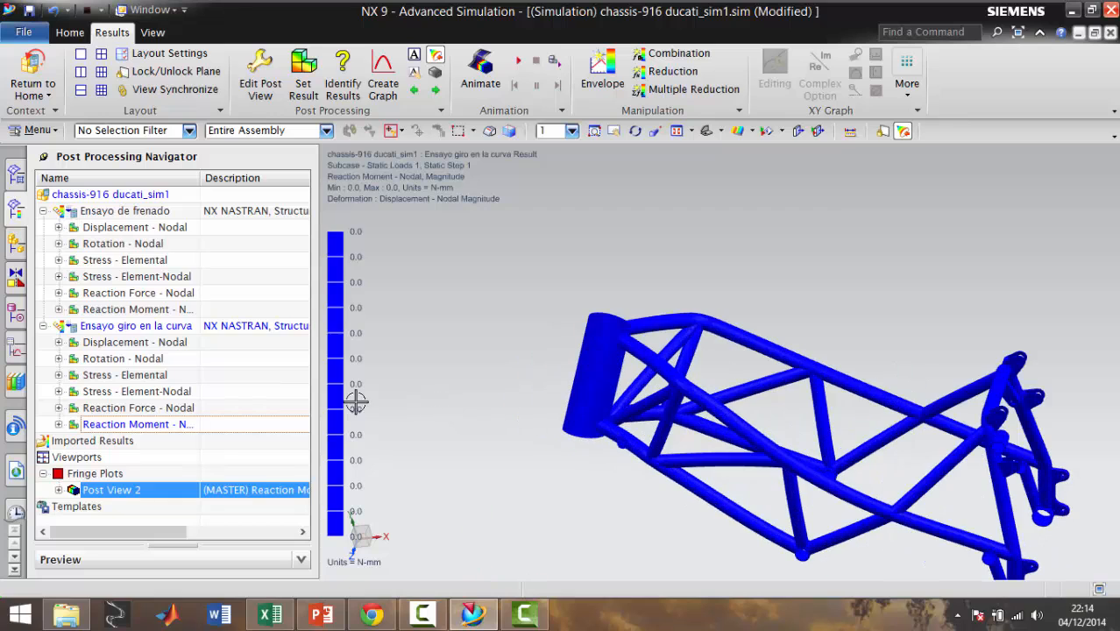
double_click(90, 359)
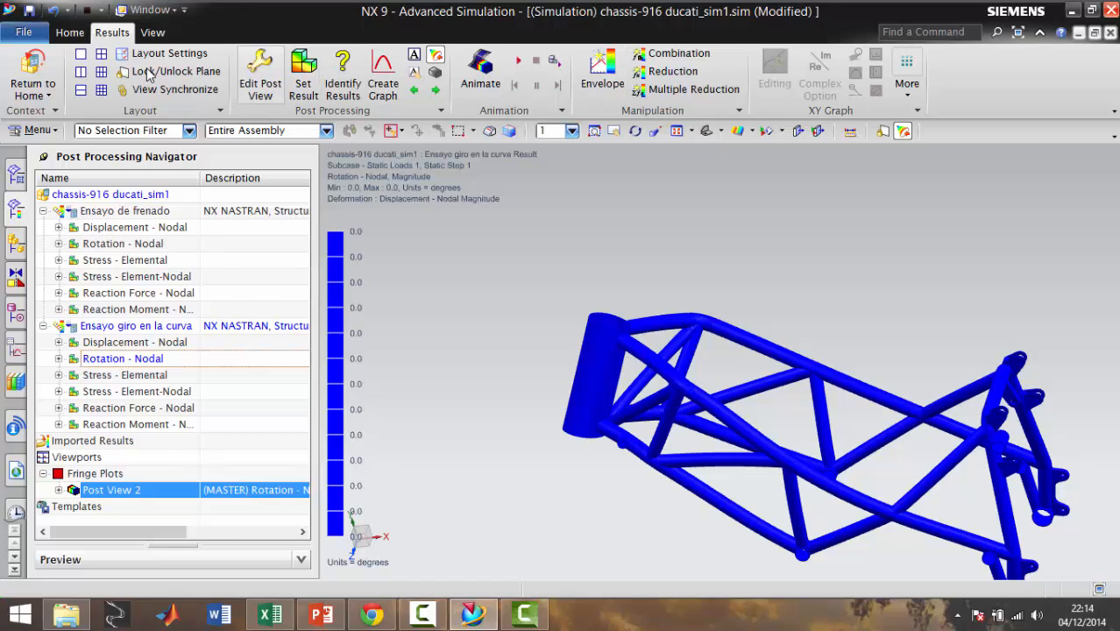
Leave the results display, return to the simulation model and inspect the forces on the head tube
click(19, 75)
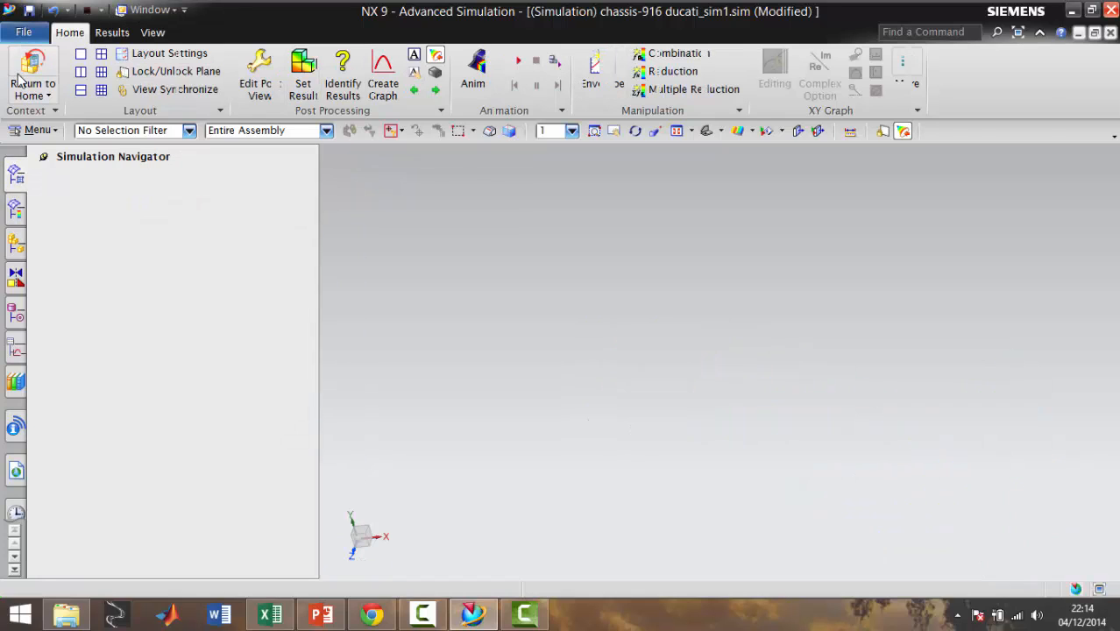
scroll(559, 415, up, 2)
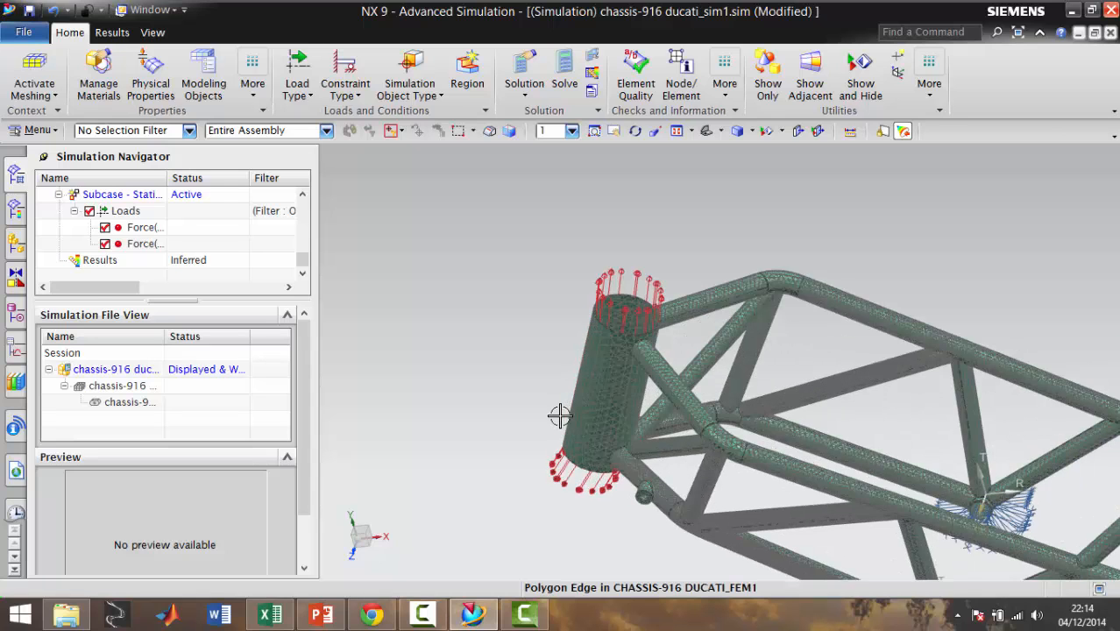
middle_drag(575, 399, 613, 370)
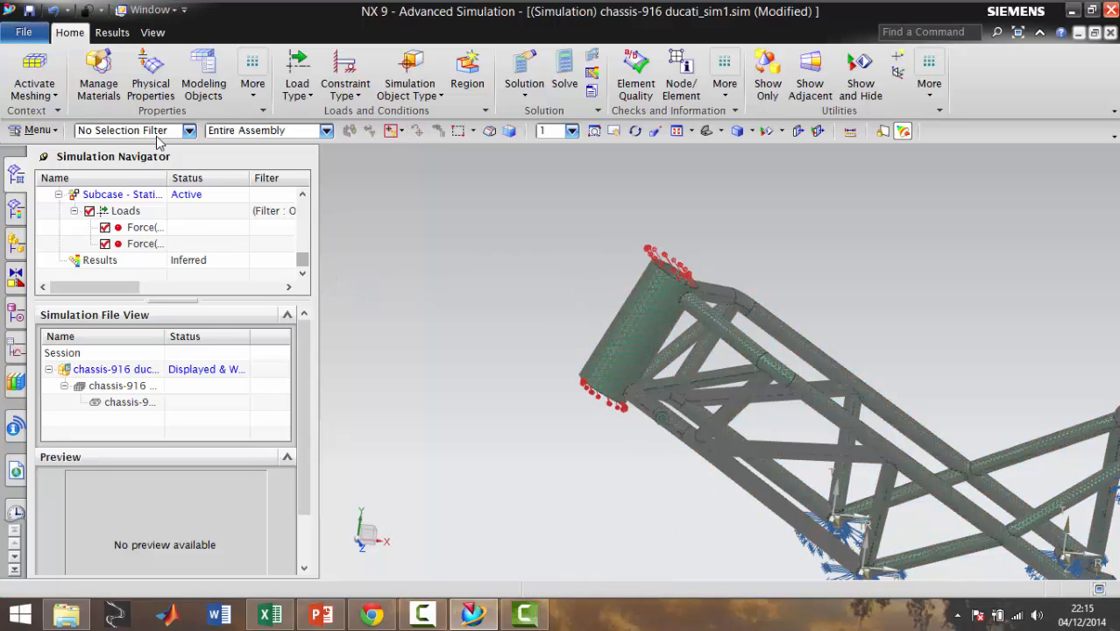
Create a SOL 101 Linear Statics structural solution named Ensayo paso obstaculo with the Element Iterative Solver enabled
click(536, 77)
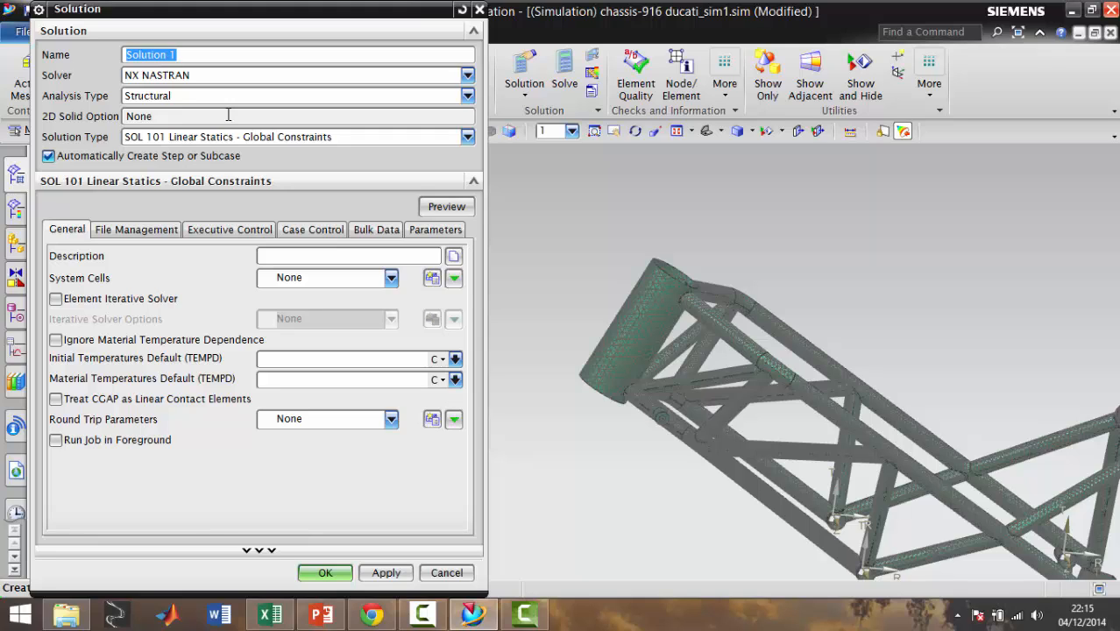
text(Ensayo paso obstaculo)
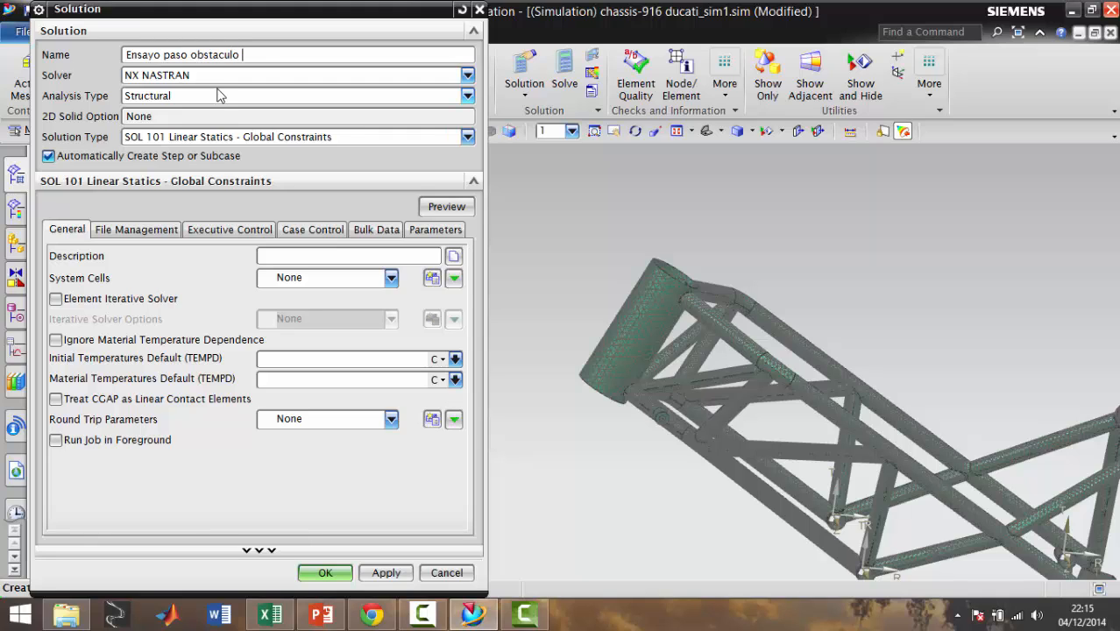
click(63, 300)
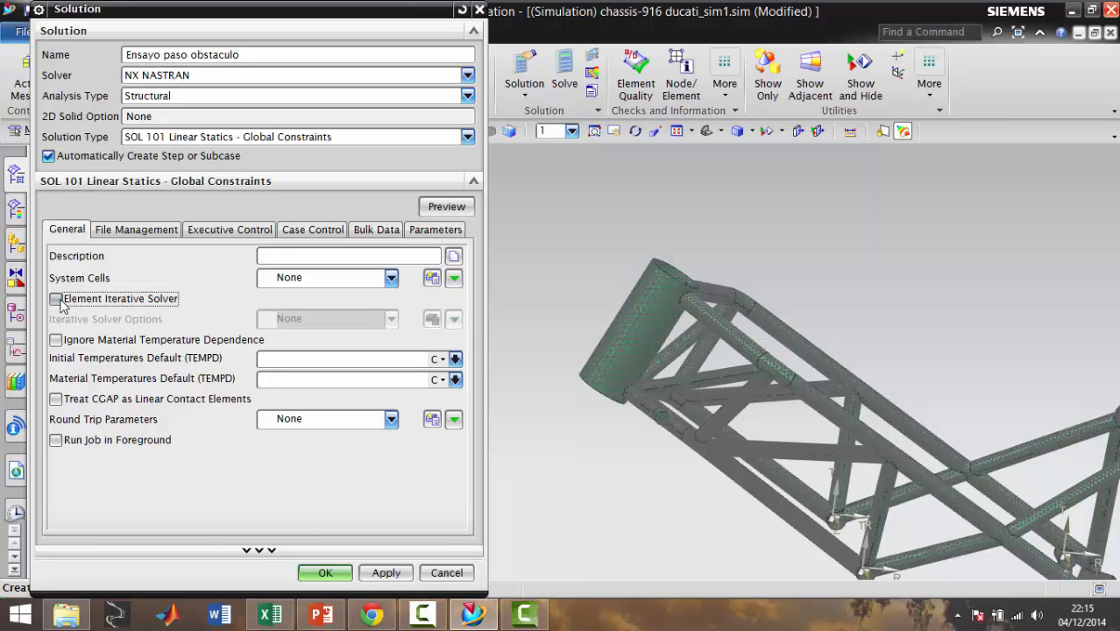
click(331, 574)
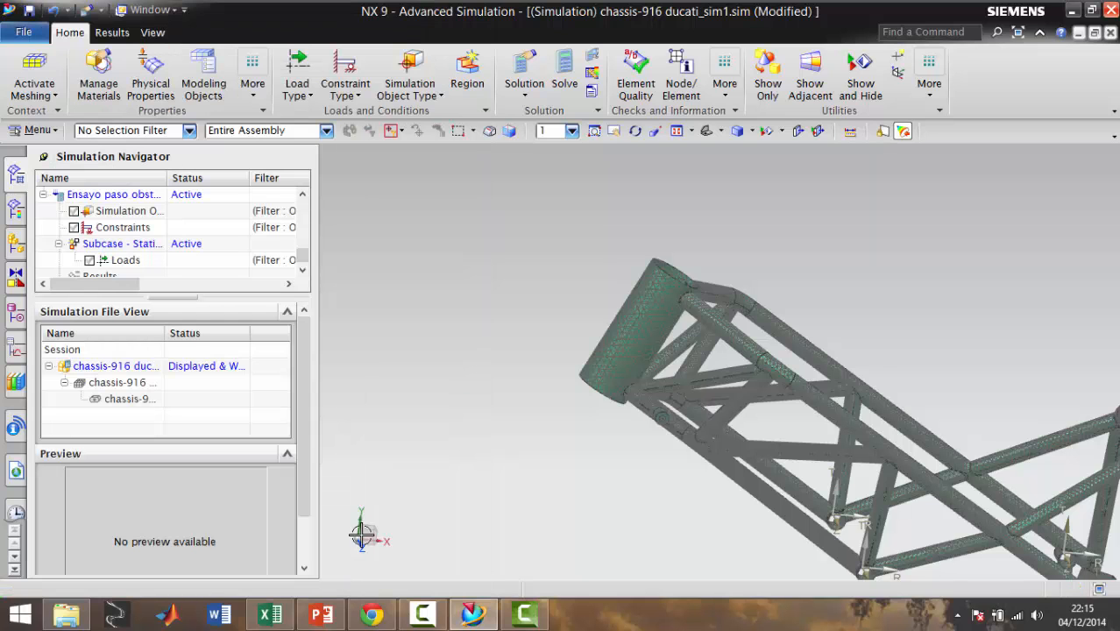
Add all existing cylindrical and fixed constraints from the constraint container to the active Ensayo paso obstaculo solution
scroll(1023, 513, down, 2)
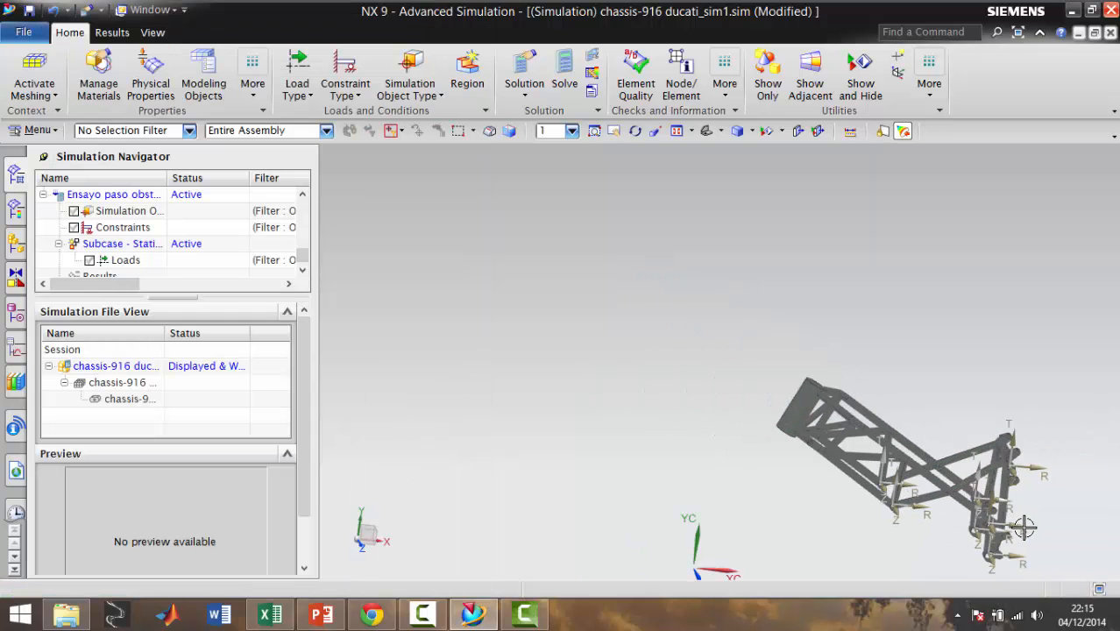
scroll(1020, 524, up, 1)
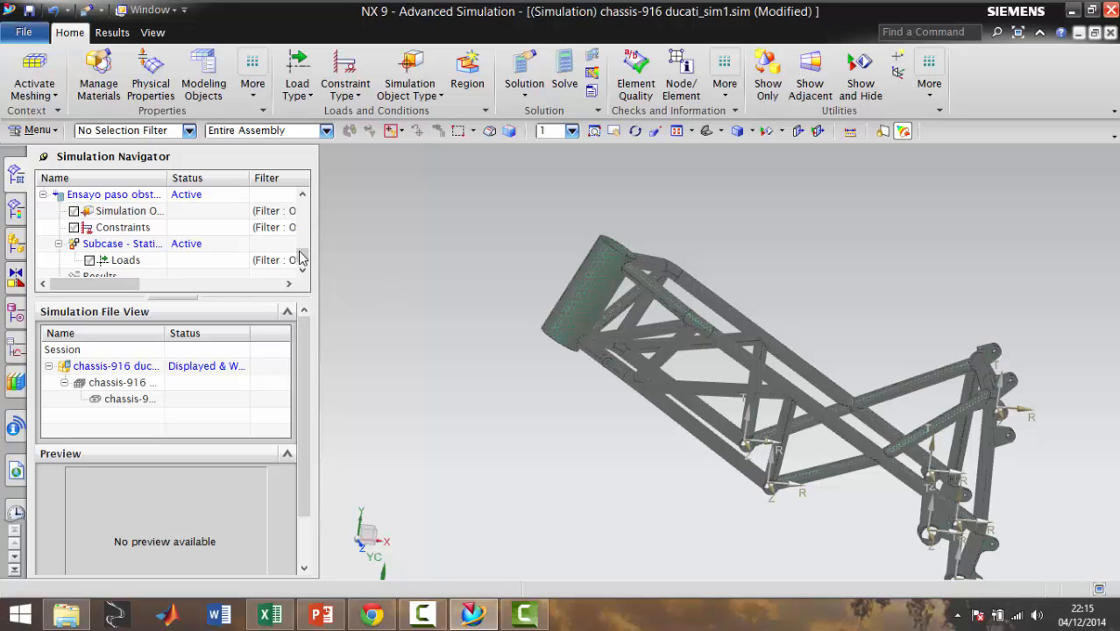
scroll(303, 246, up, 1)
scroll(307, 252, down, 1)
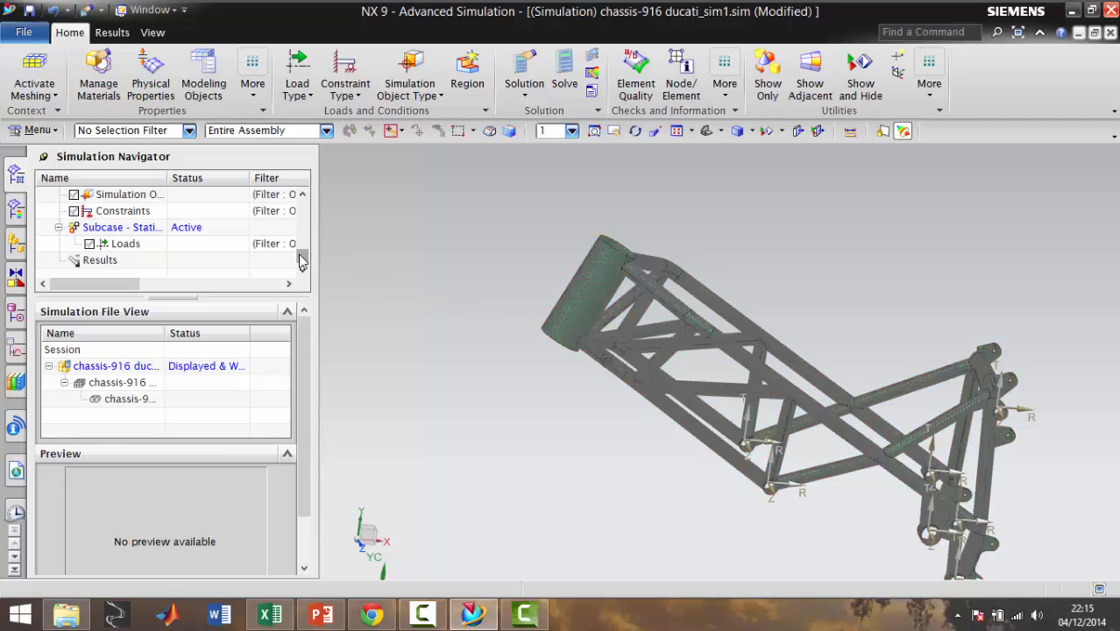
drag(305, 258, 312, 207)
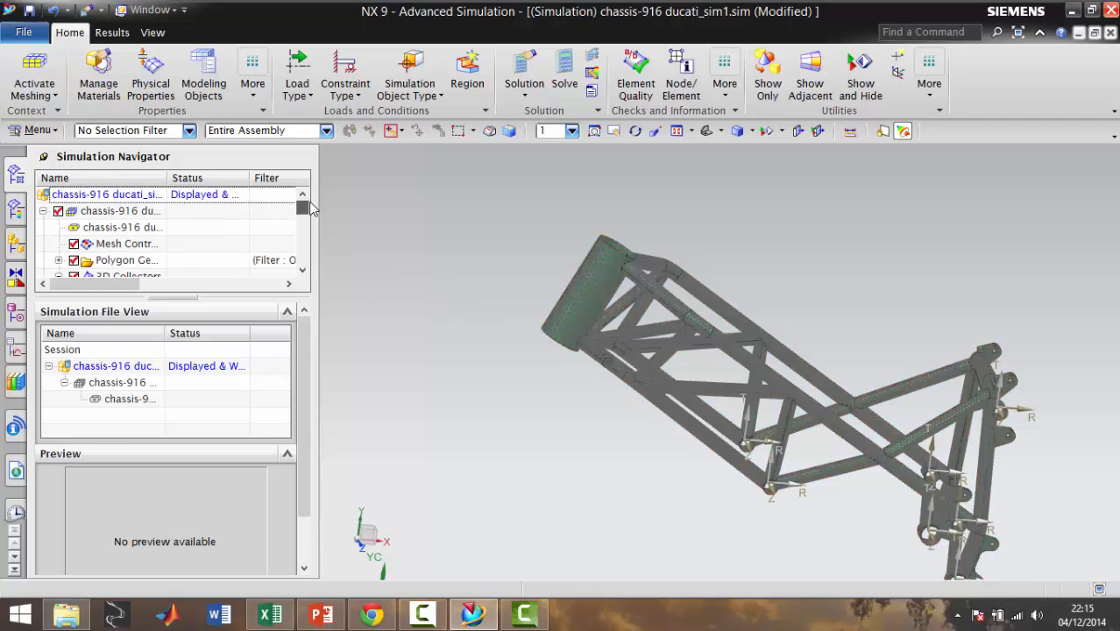
scroll(144, 226, down, 3)
scroll(145, 229, up, 2)
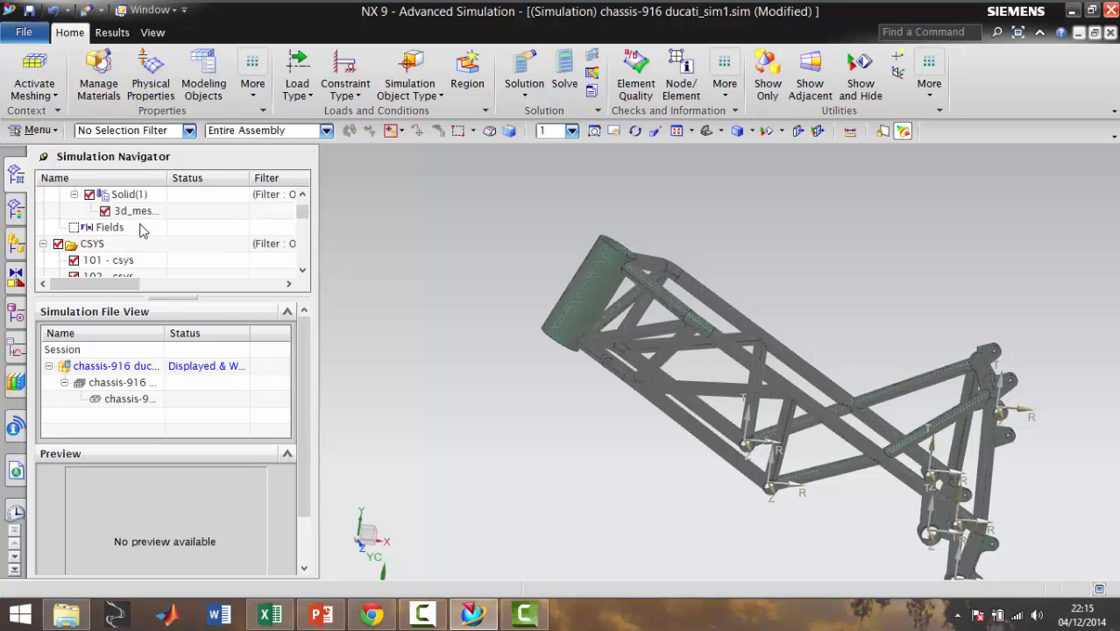
scroll(88, 229, up, 2)
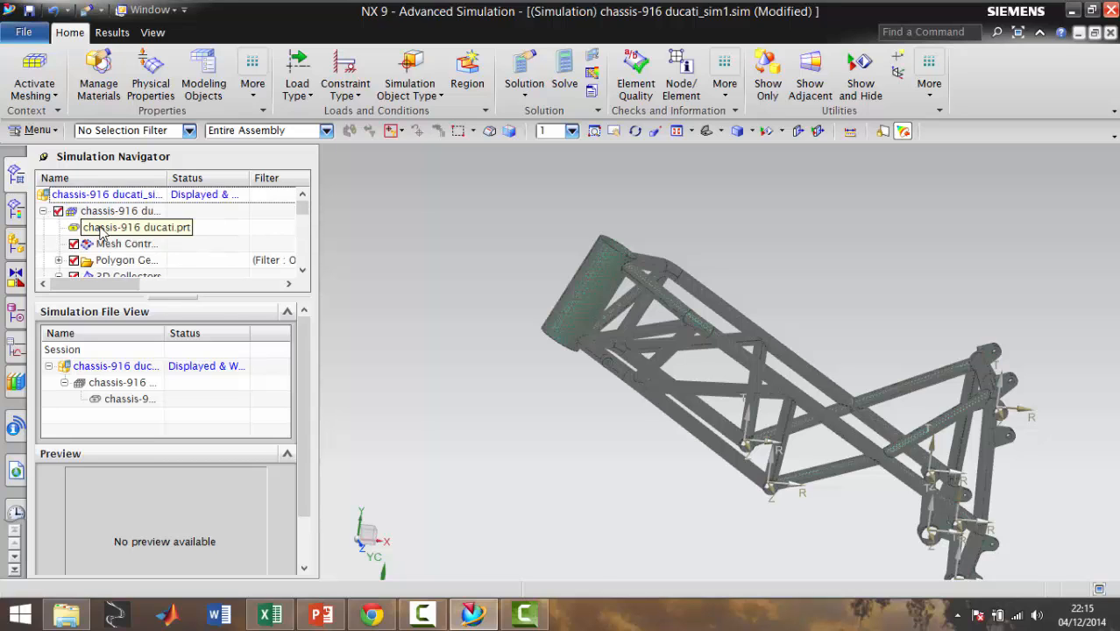
scroll(87, 229, down, 5)
scroll(94, 230, up, 3)
scroll(96, 230, up, 1)
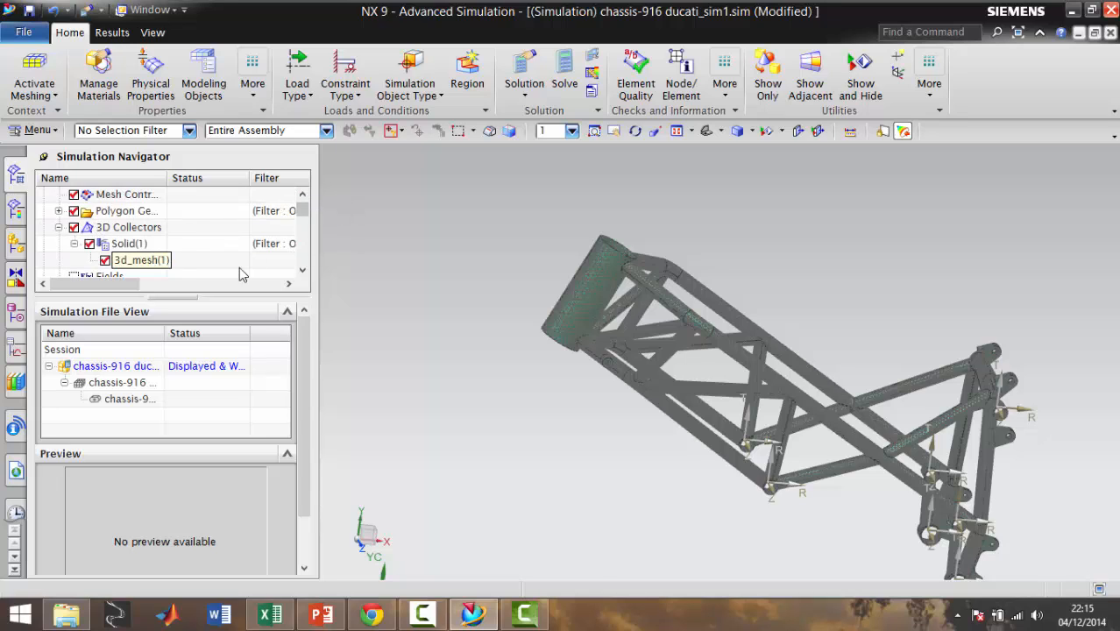
drag(303, 213, 305, 229)
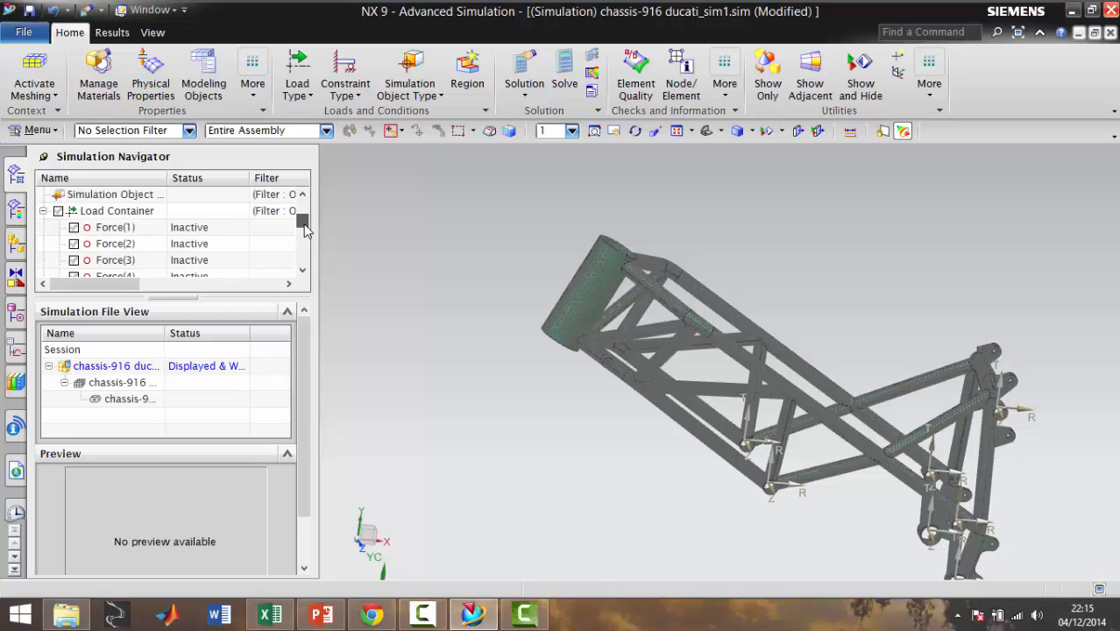
click(43, 212)
right_click(113, 232)
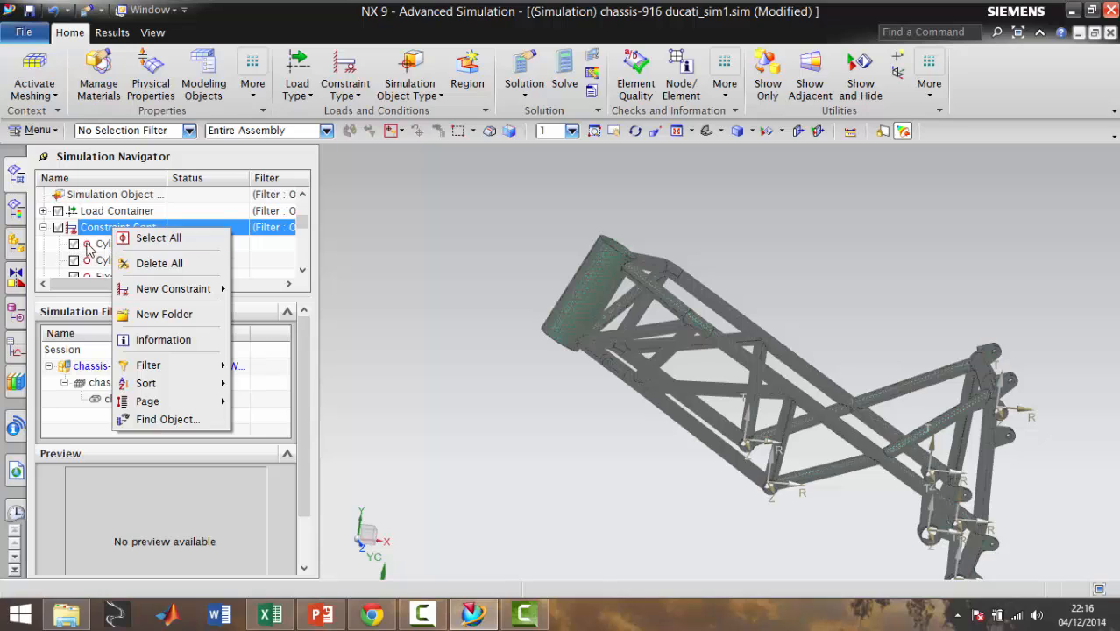
click(137, 238)
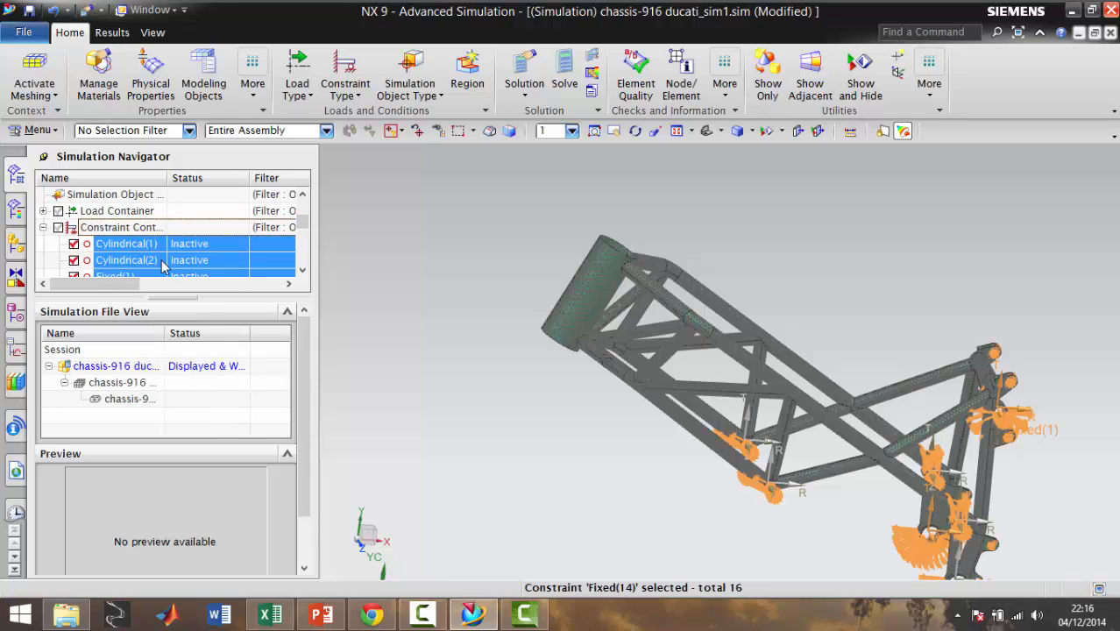
right_click(139, 259)
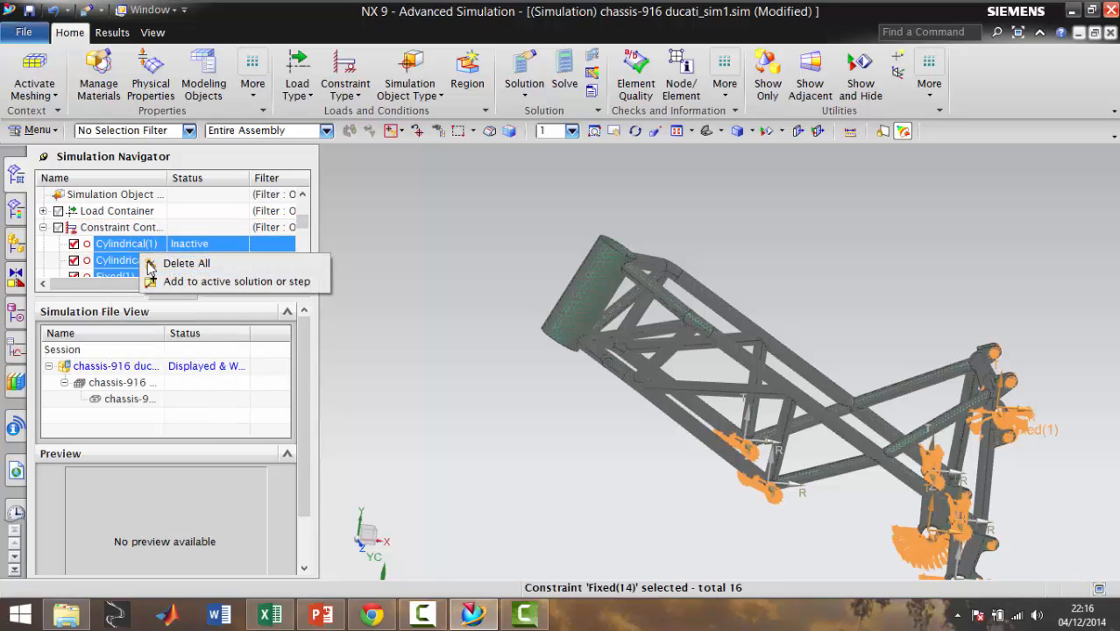
click(202, 281)
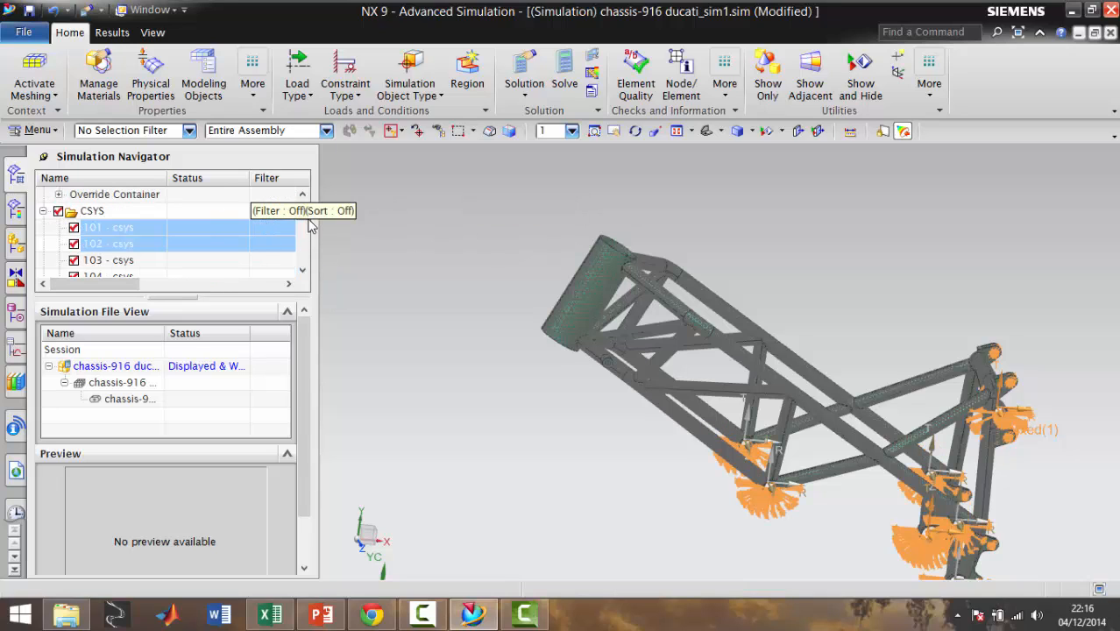
Start a force load in the new subcase on the head tube's lower end face, with magnitude 6500 N and a Face/Plane Normal vector
drag(306, 225, 306, 265)
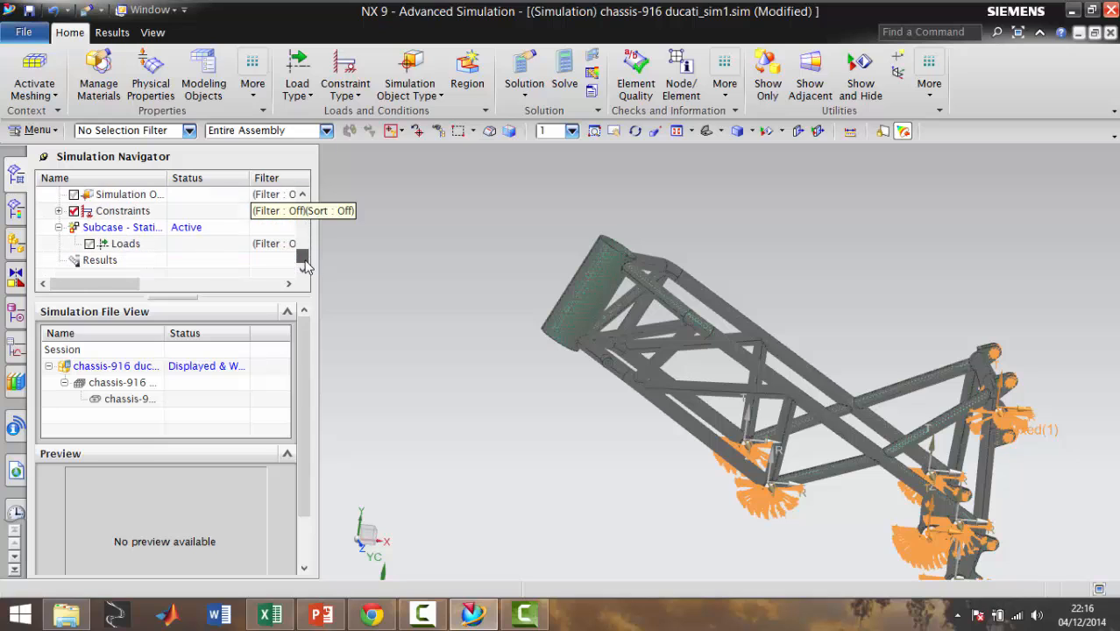
click(128, 247)
right_click(130, 247)
mouse_move(180, 255)
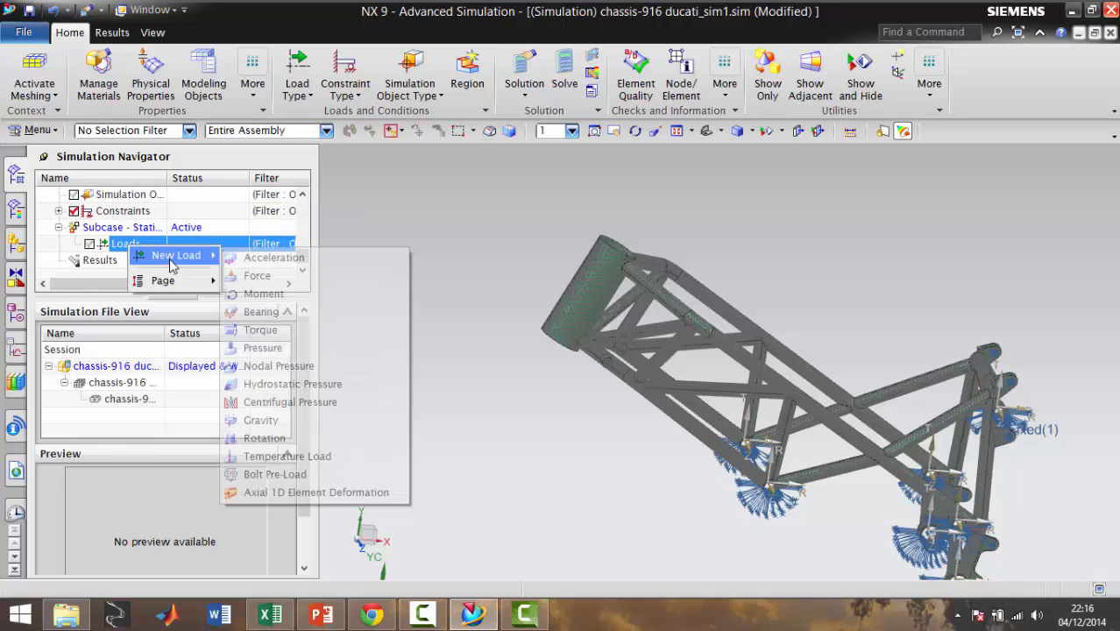
click(256, 275)
scroll(569, 364, up, 5)
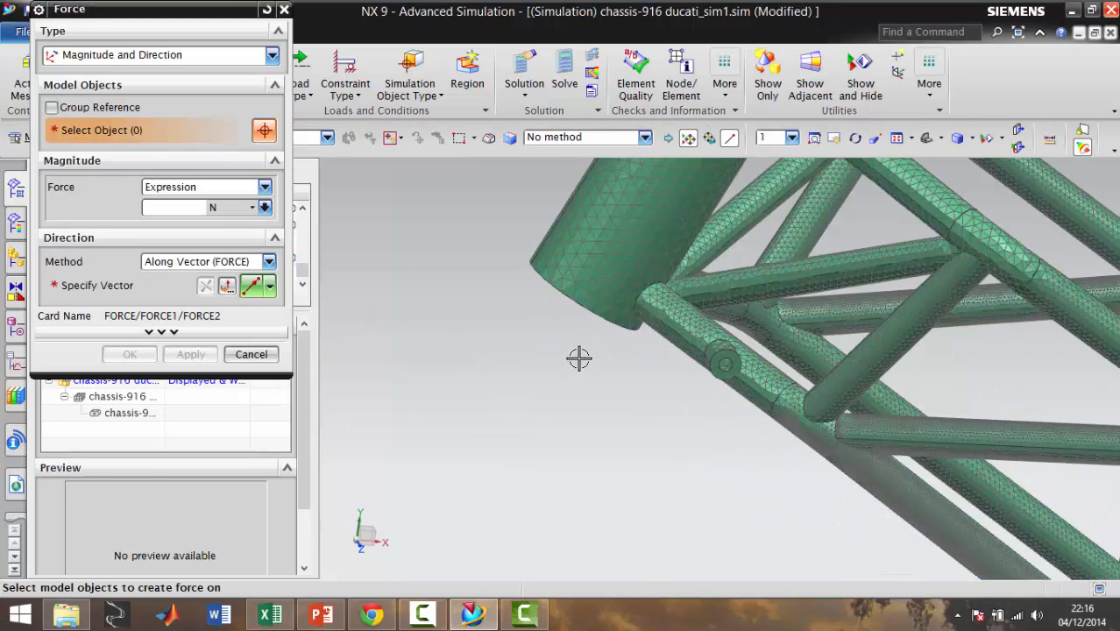
middle_drag(578, 357, 679, 280)
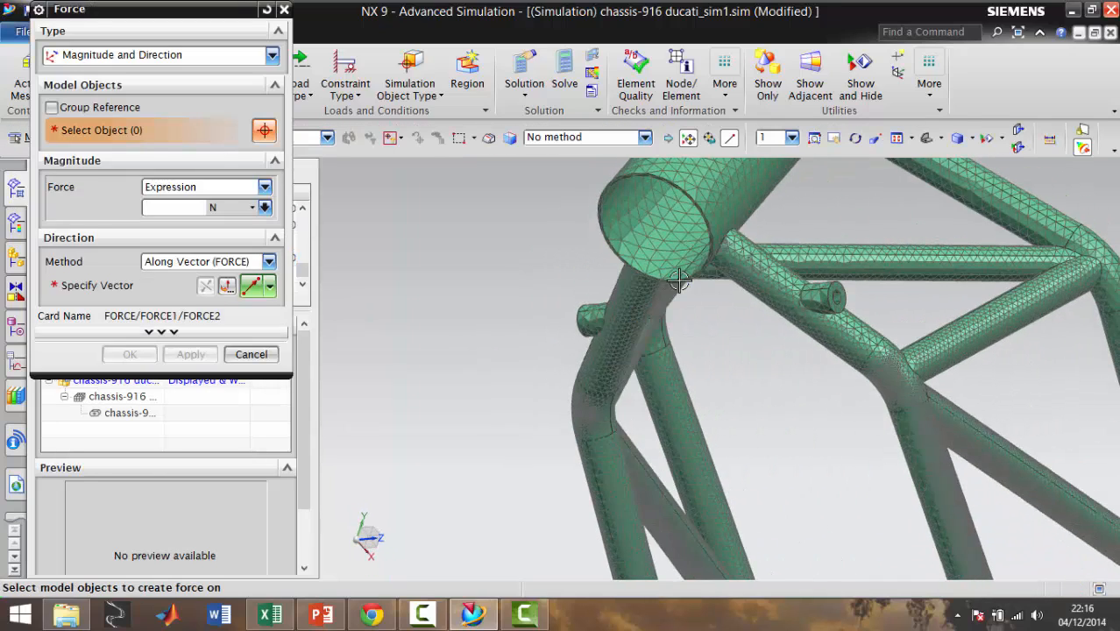
scroll(679, 280, up, 3)
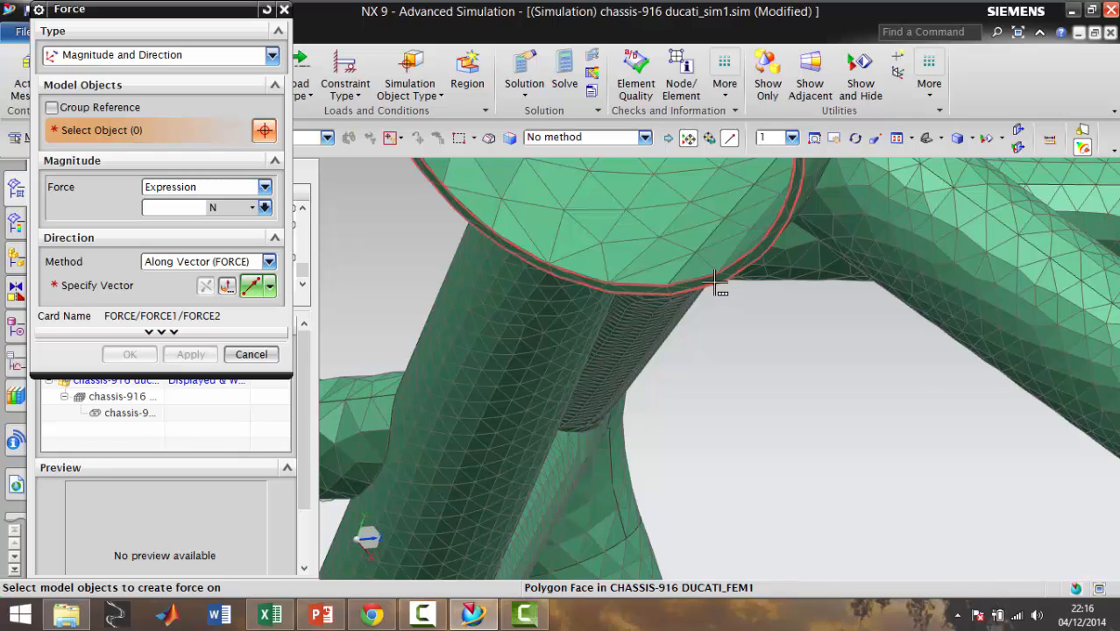
click(716, 283)
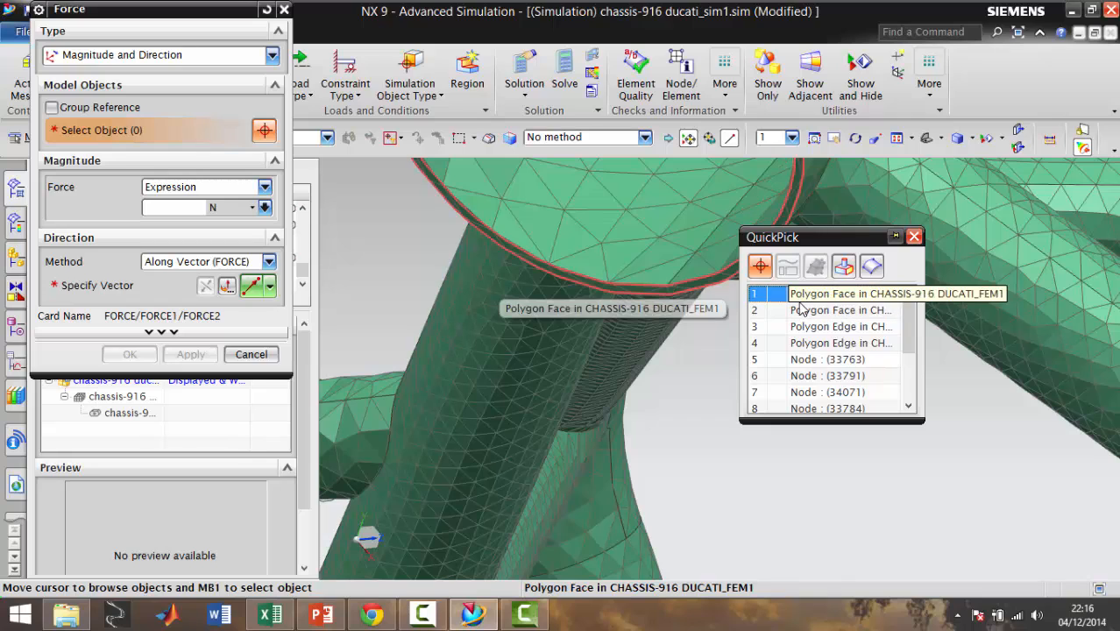
click(799, 300)
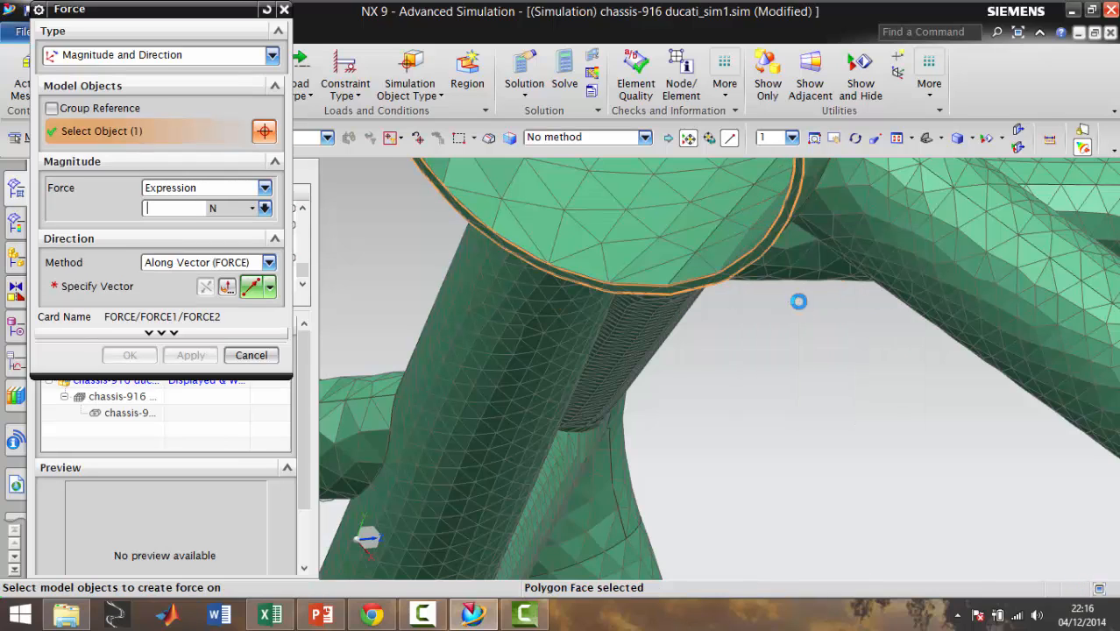
click(270, 287)
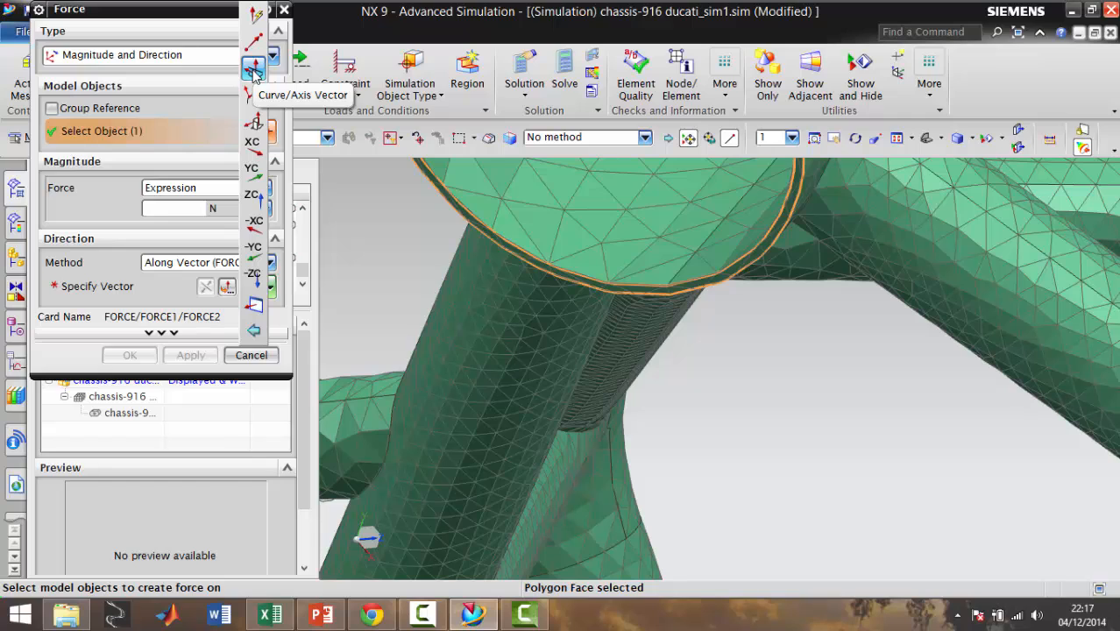
click(255, 125)
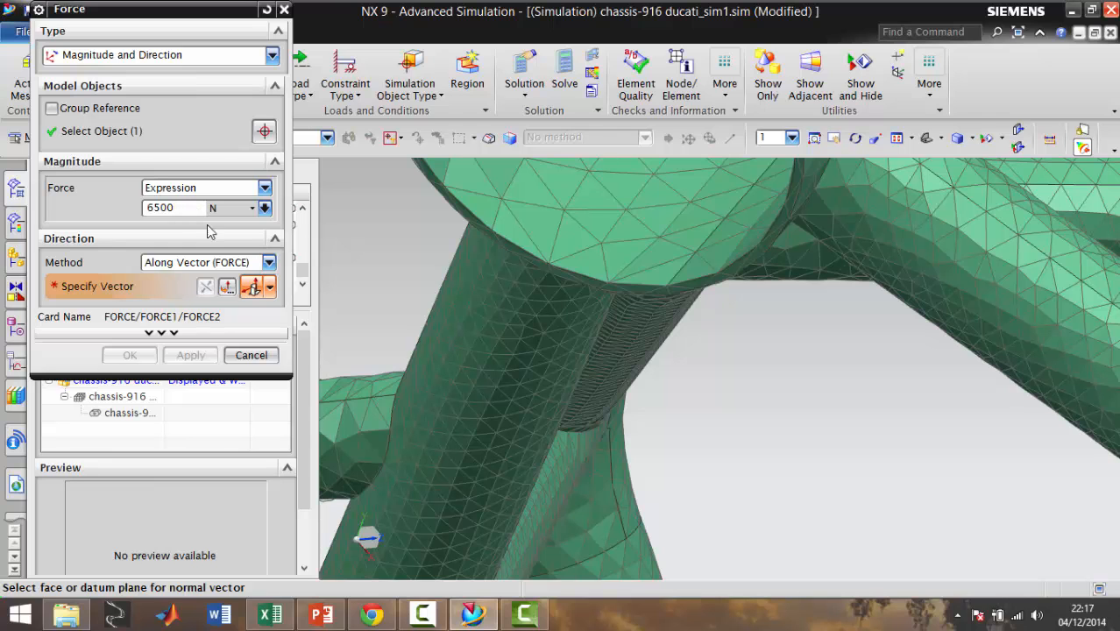
Switch to PowerPoint, consult the Ensayo De Paso Por Obstáculo slide for the load case, and return to NX
click(319, 618)
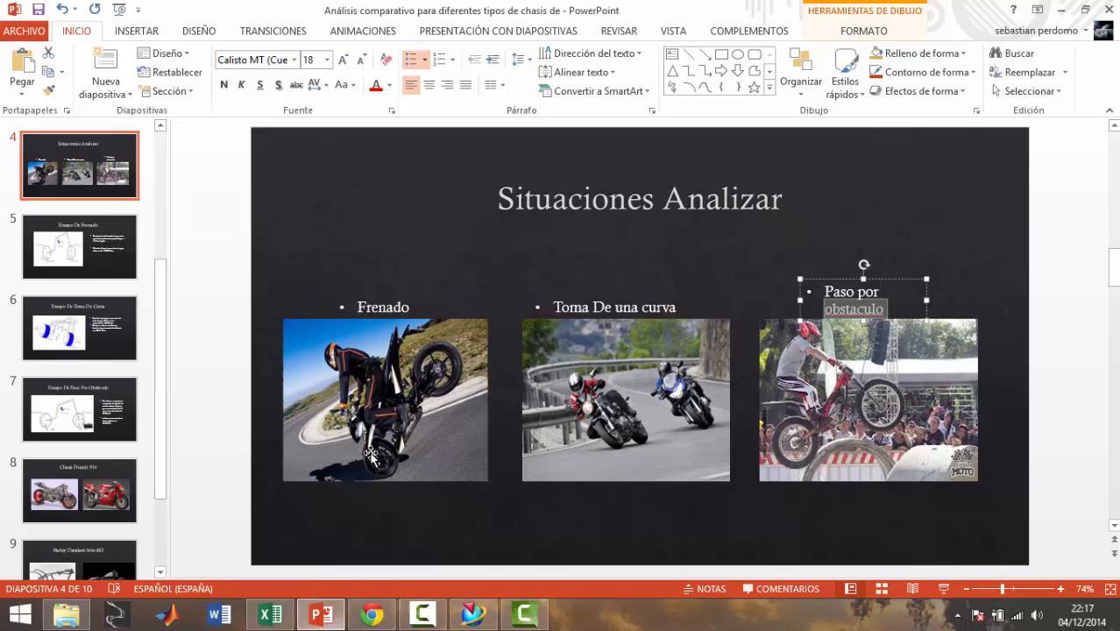
click(73, 417)
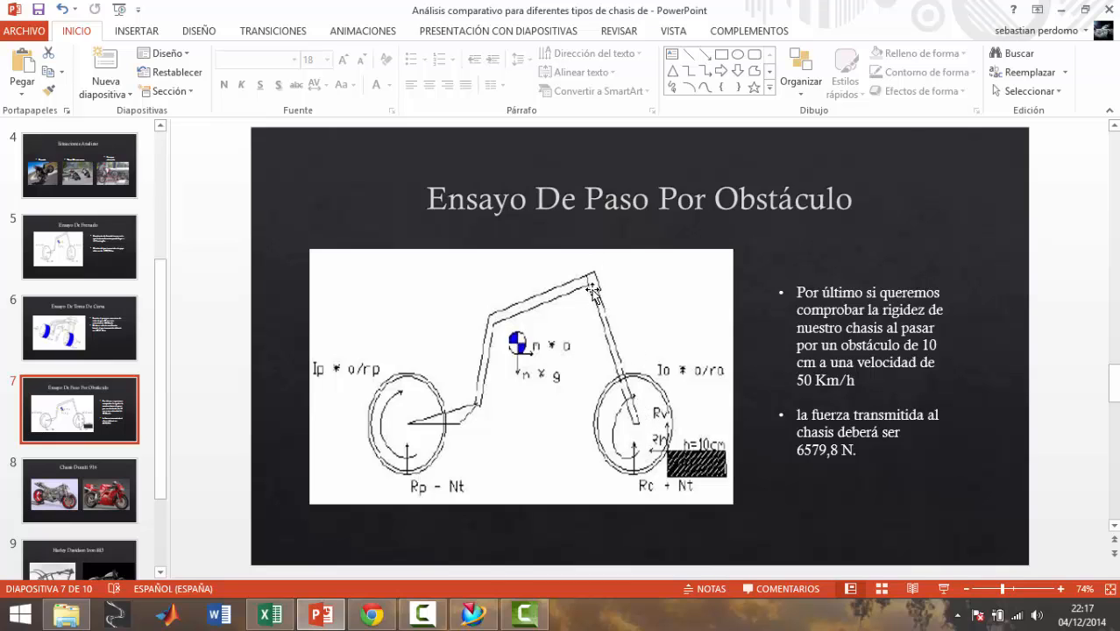
click(474, 616)
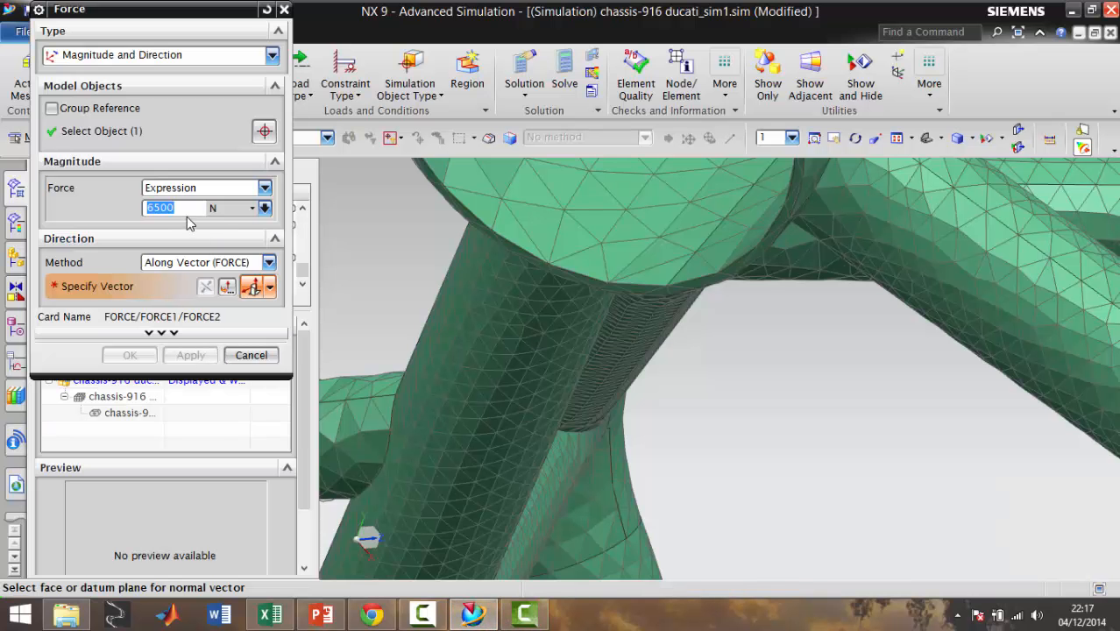
Specify the force direction normal to the head tube's lower end face and apply the 6500 N load
click(236, 135)
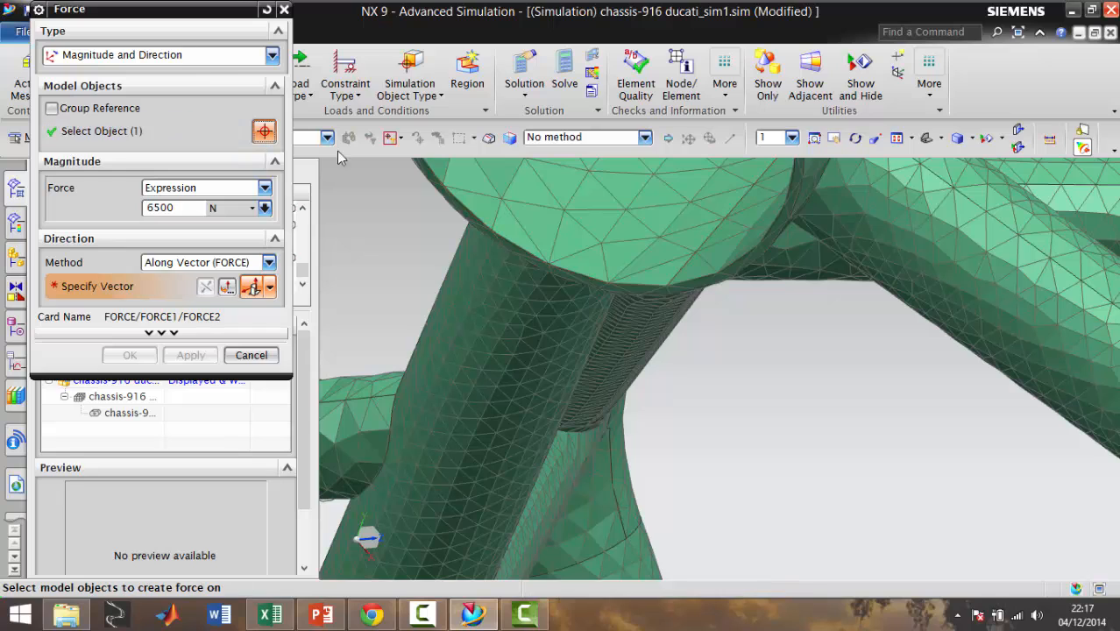
scroll(761, 260, up, 1)
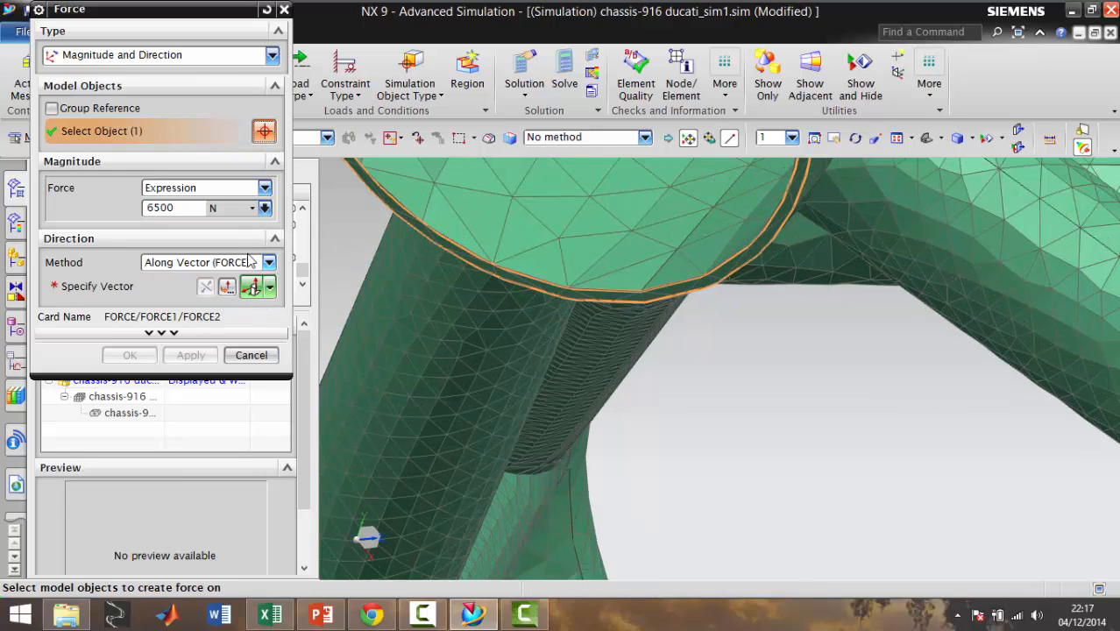
click(253, 293)
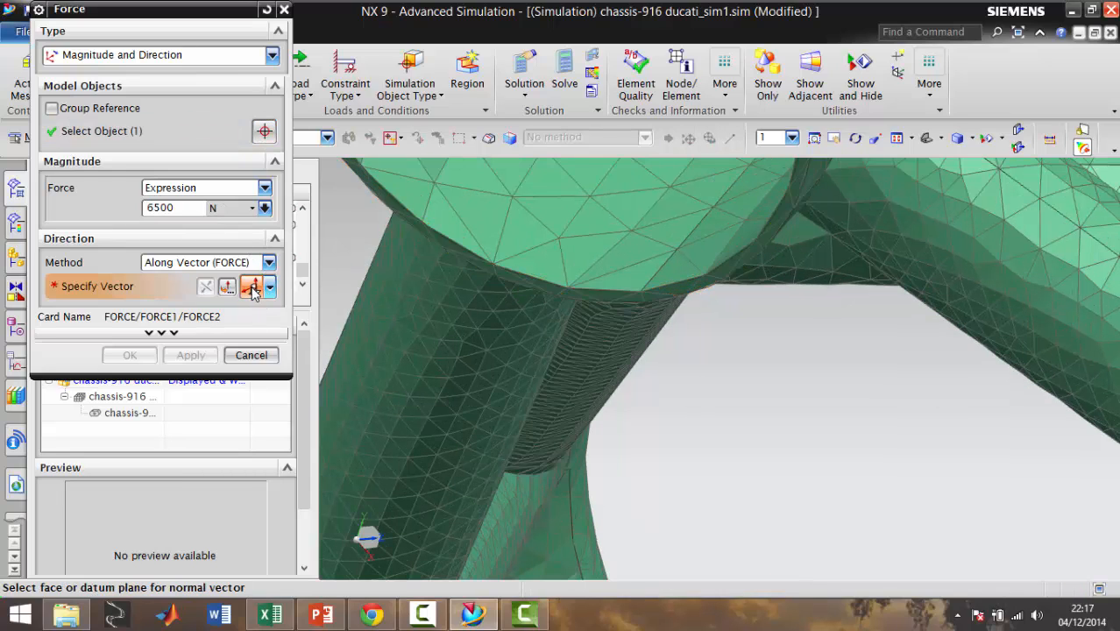
click(227, 288)
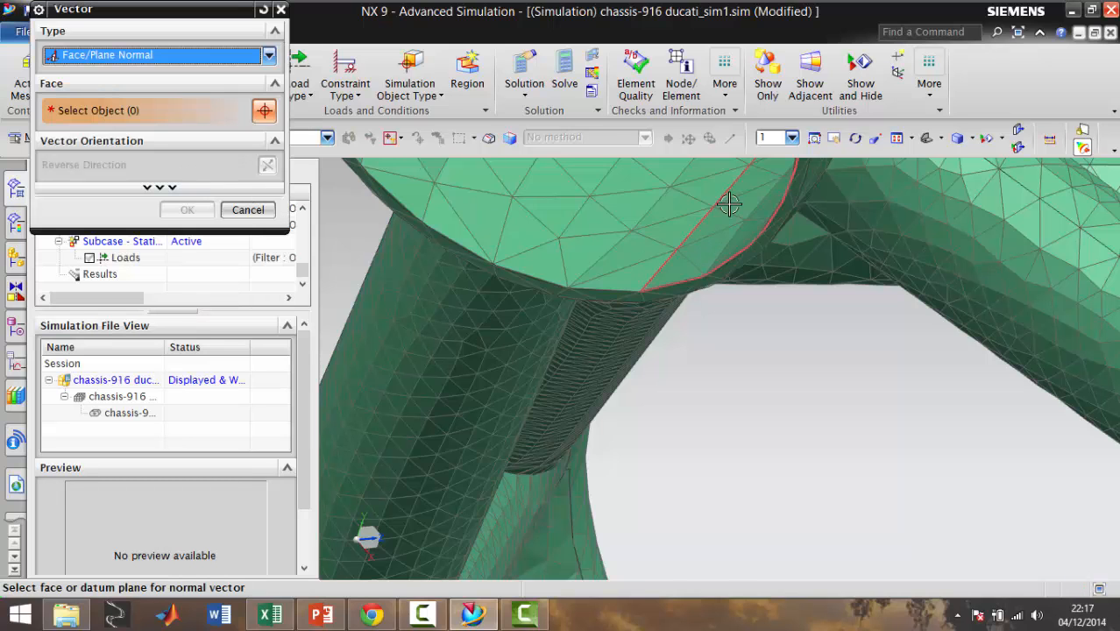
scroll(736, 219, up, 3)
click(784, 295)
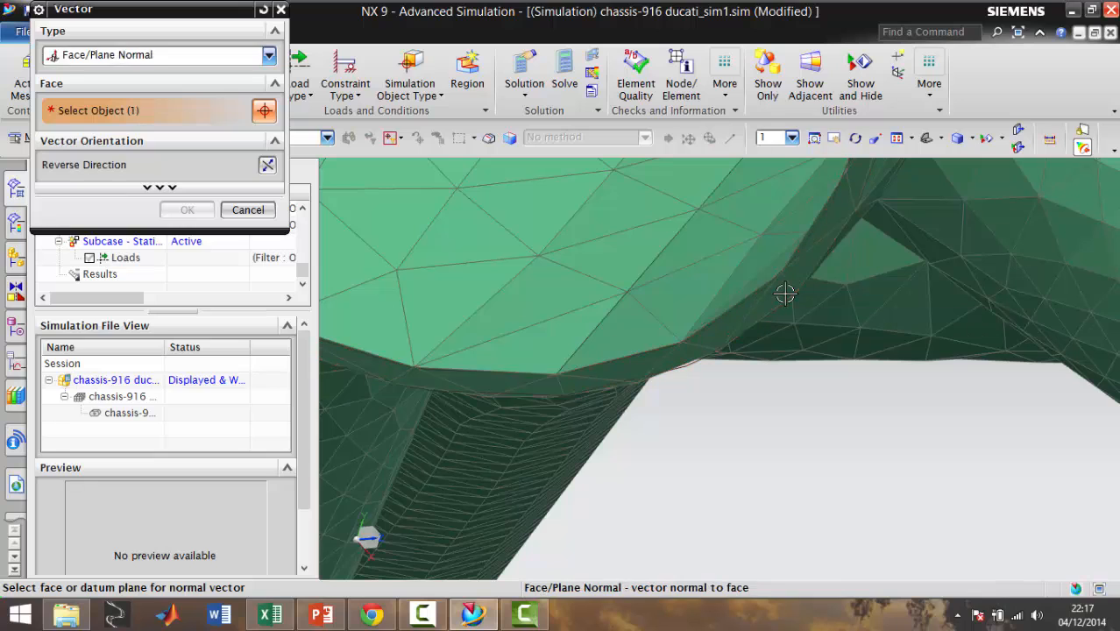
click(188, 210)
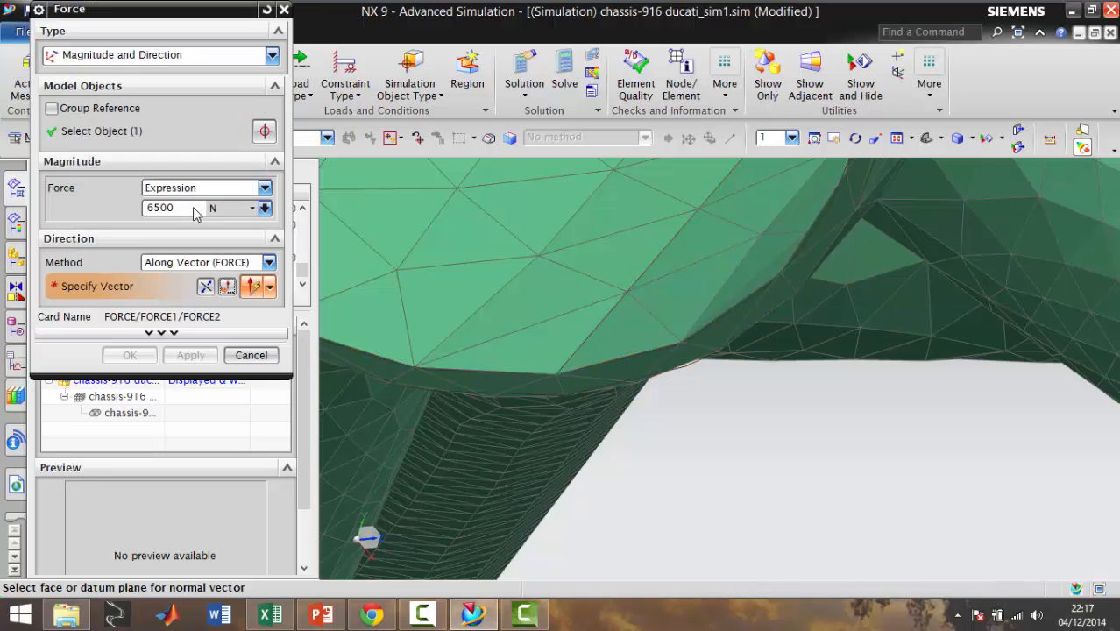
click(200, 358)
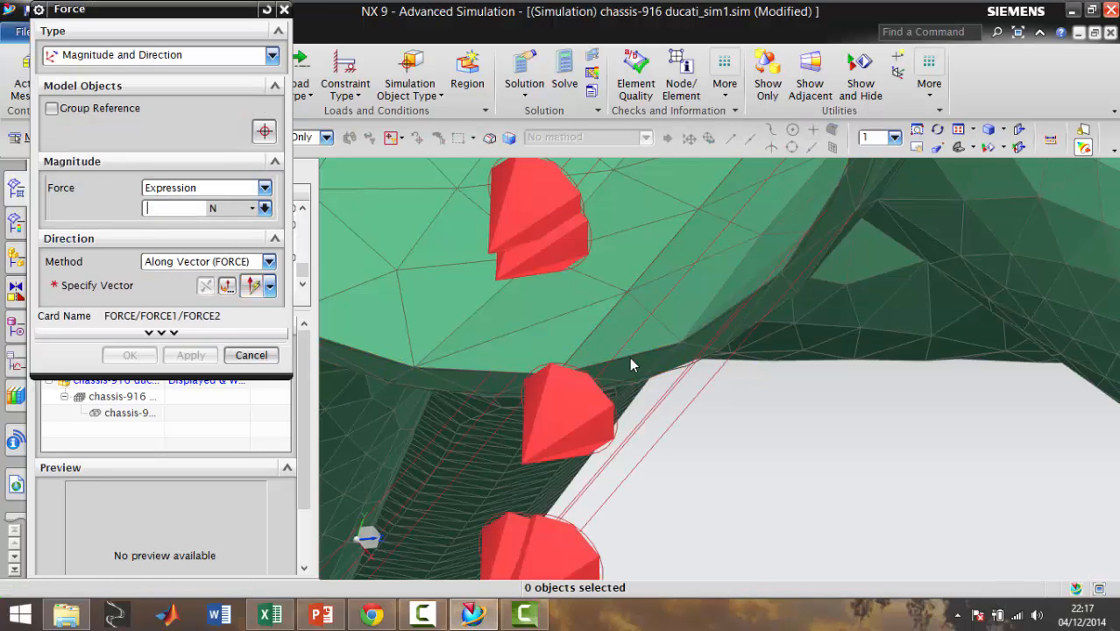
scroll(667, 351, down, 5)
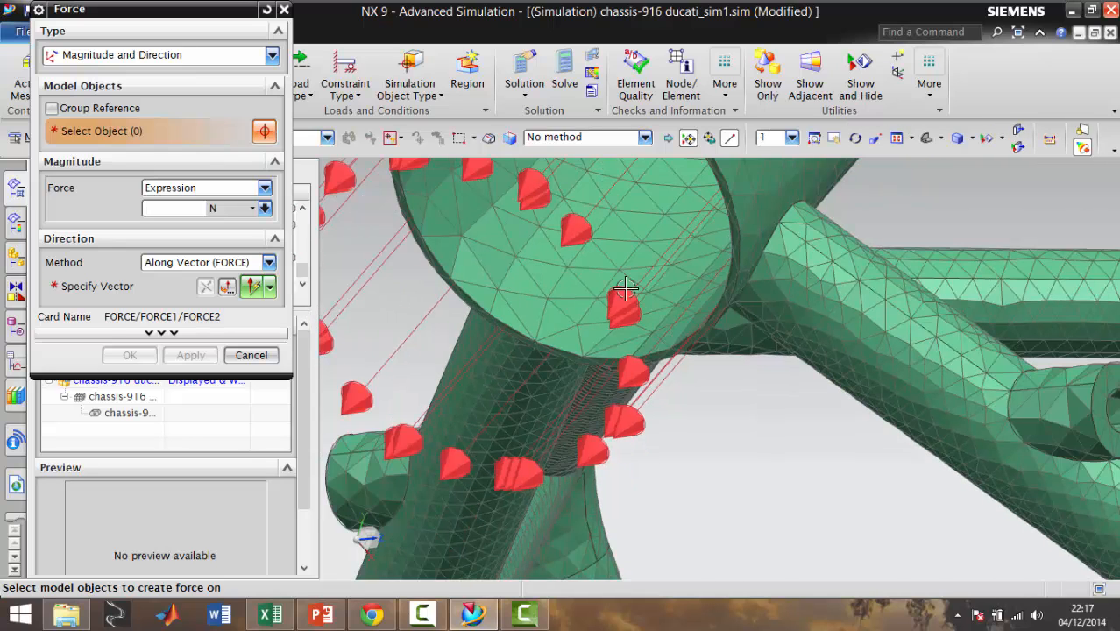
click(271, 288)
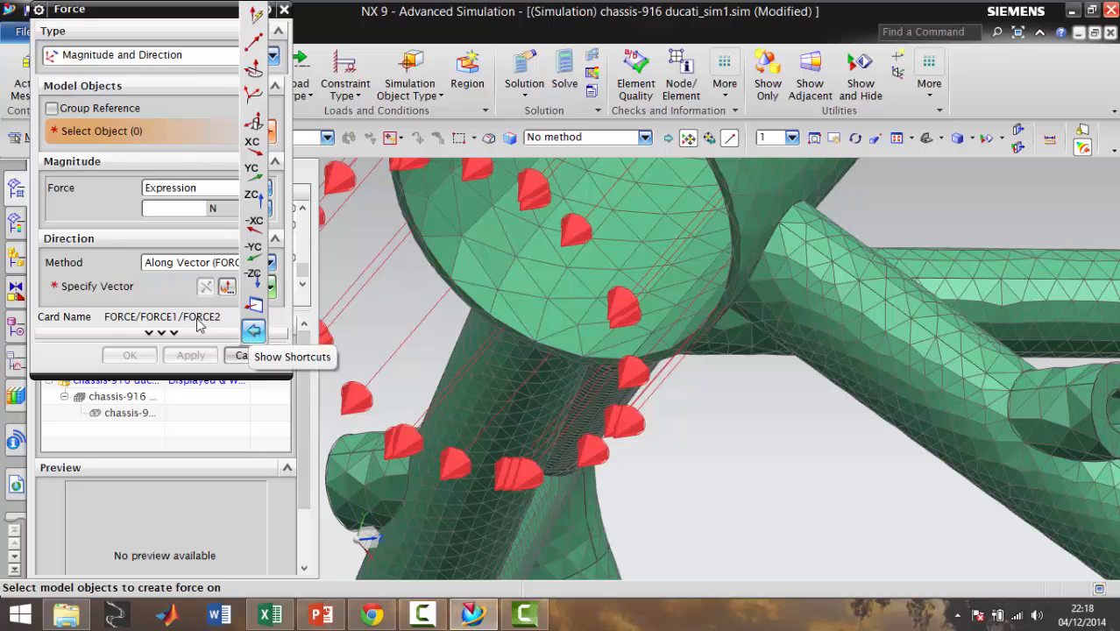
click(230, 291)
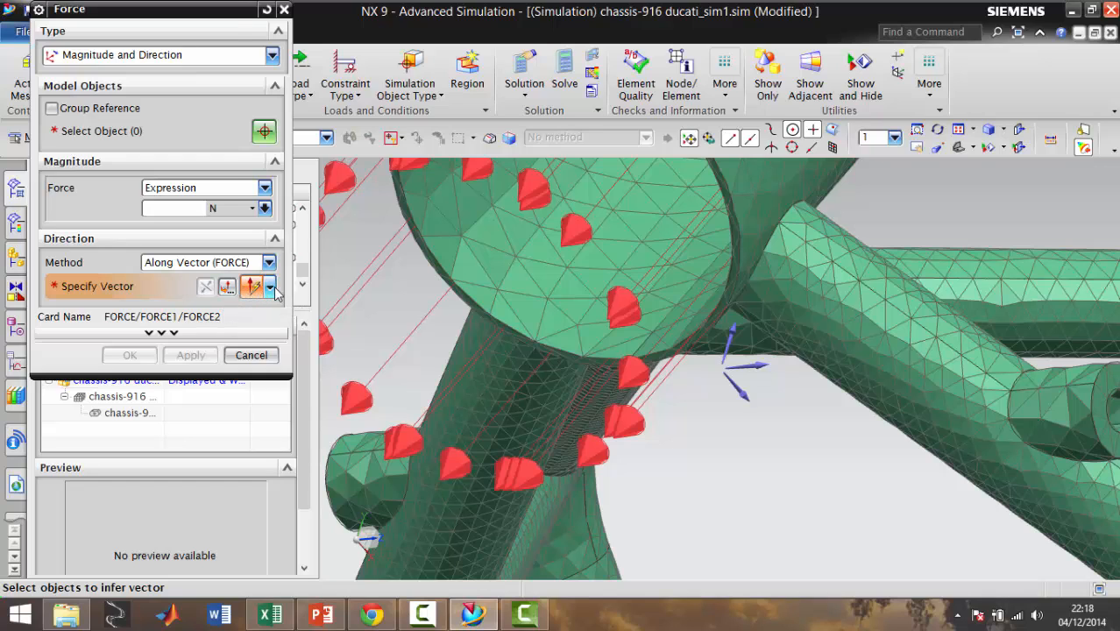
click(270, 288)
click(253, 70)
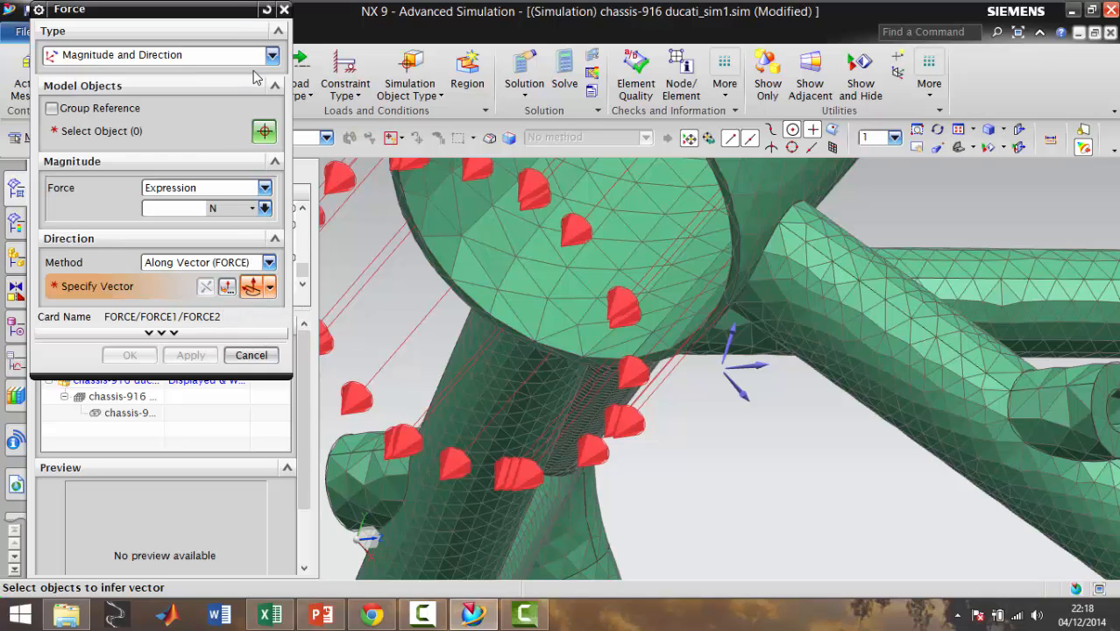
click(180, 332)
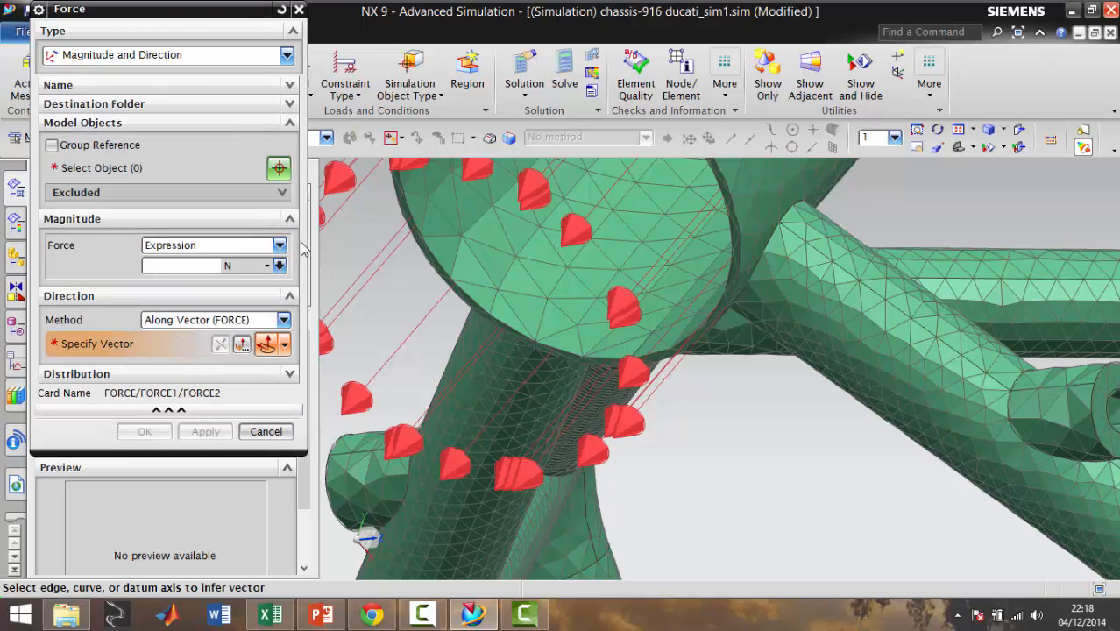
click(265, 431)
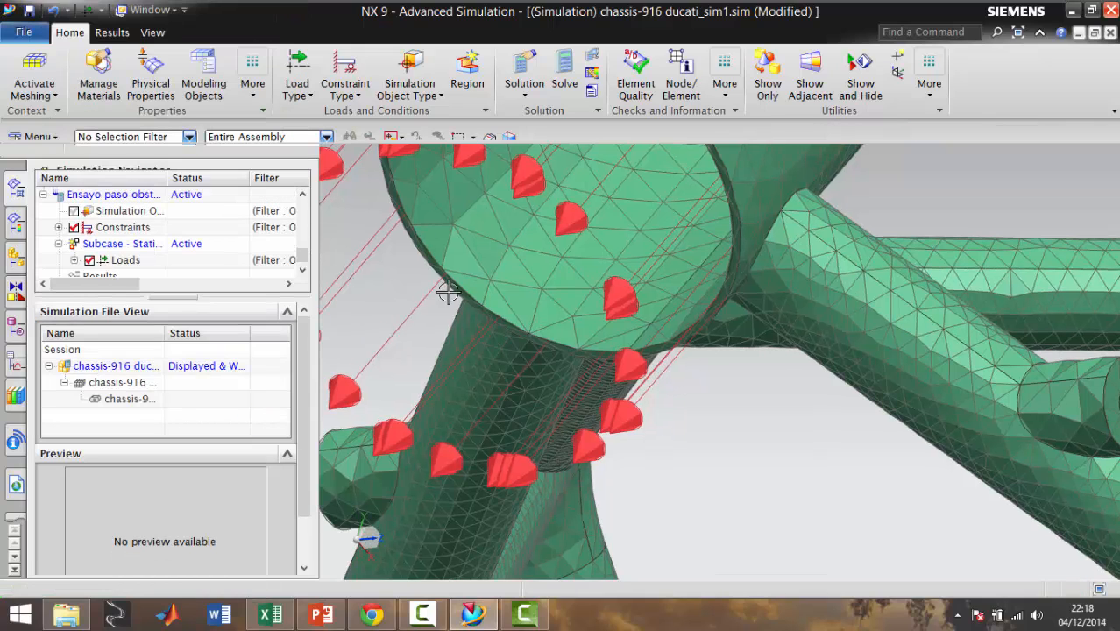
Open the head tube force load under the active subcase's loads for editing
scroll(638, 311, down, 1)
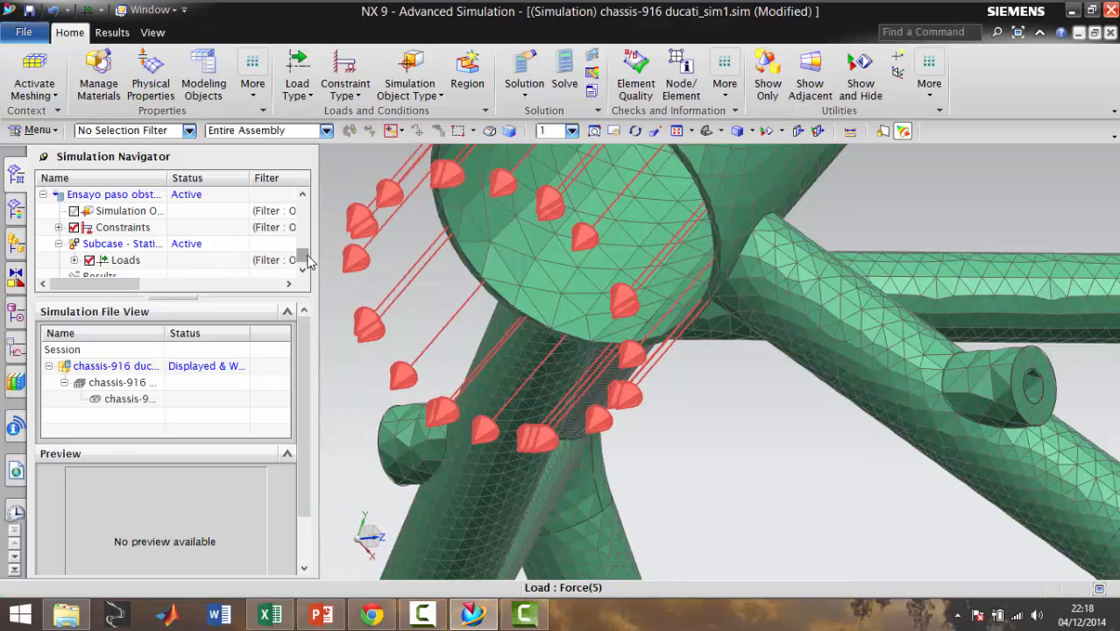
scroll(306, 260, down, 1)
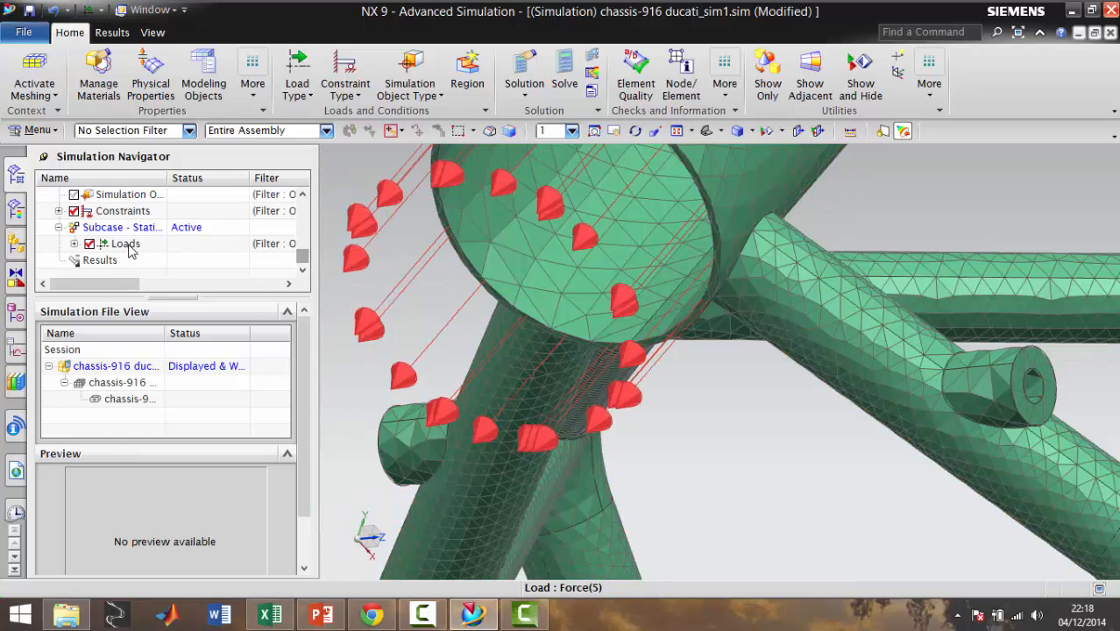
click(75, 243)
click(139, 260)
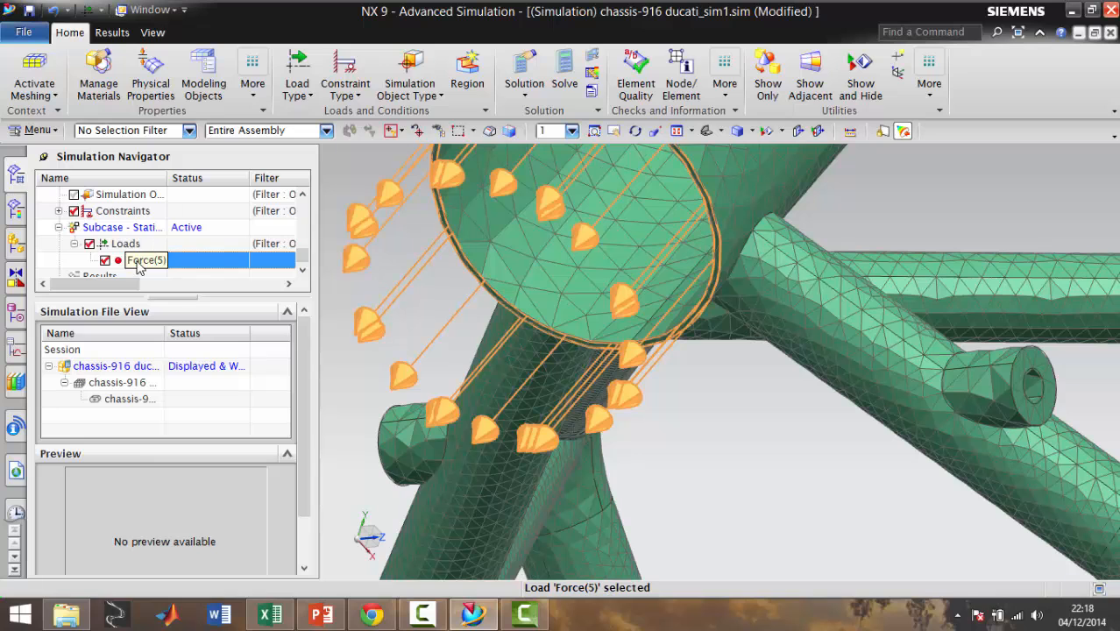
right_click(138, 262)
click(169, 273)
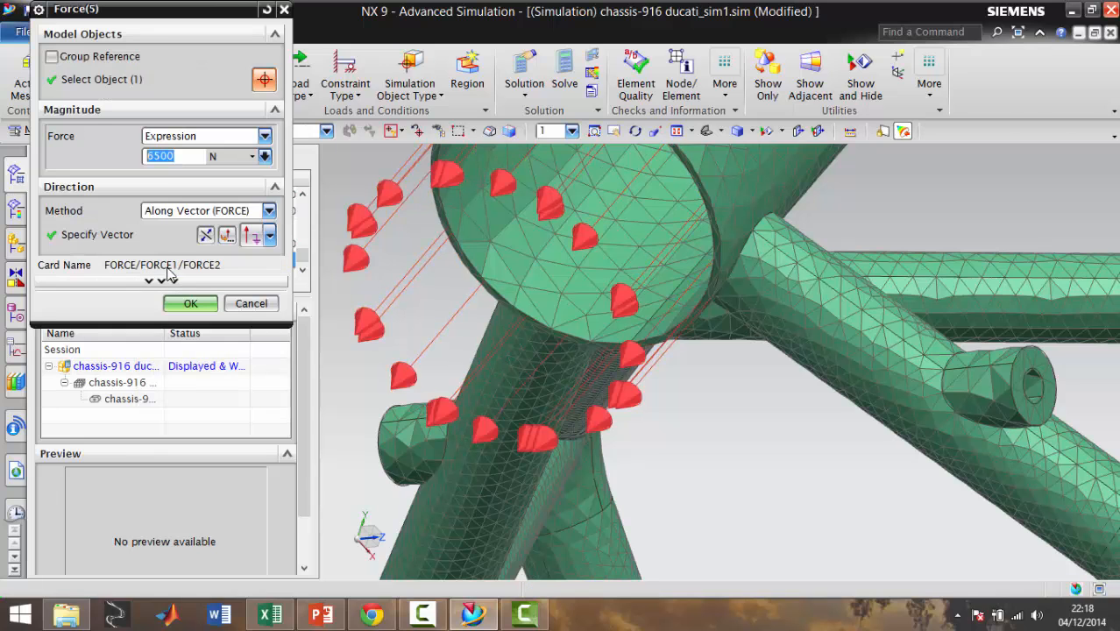
Redefine the force direction with a Curve/Axis Vector based on the head tube's lower circular edge and accept the edited load
click(206, 242)
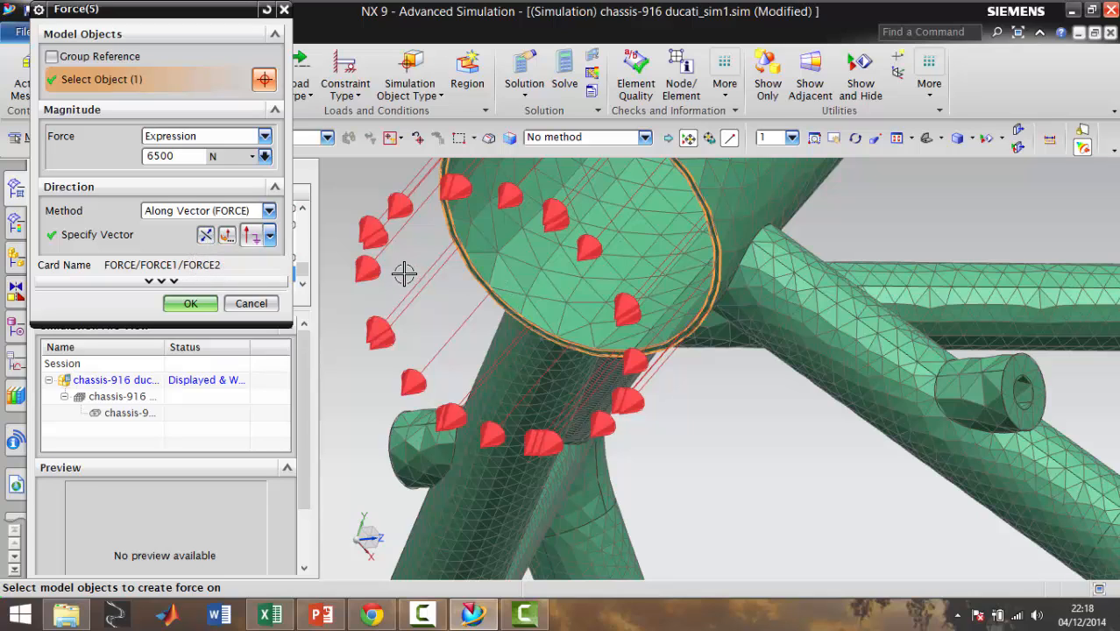
click(254, 242)
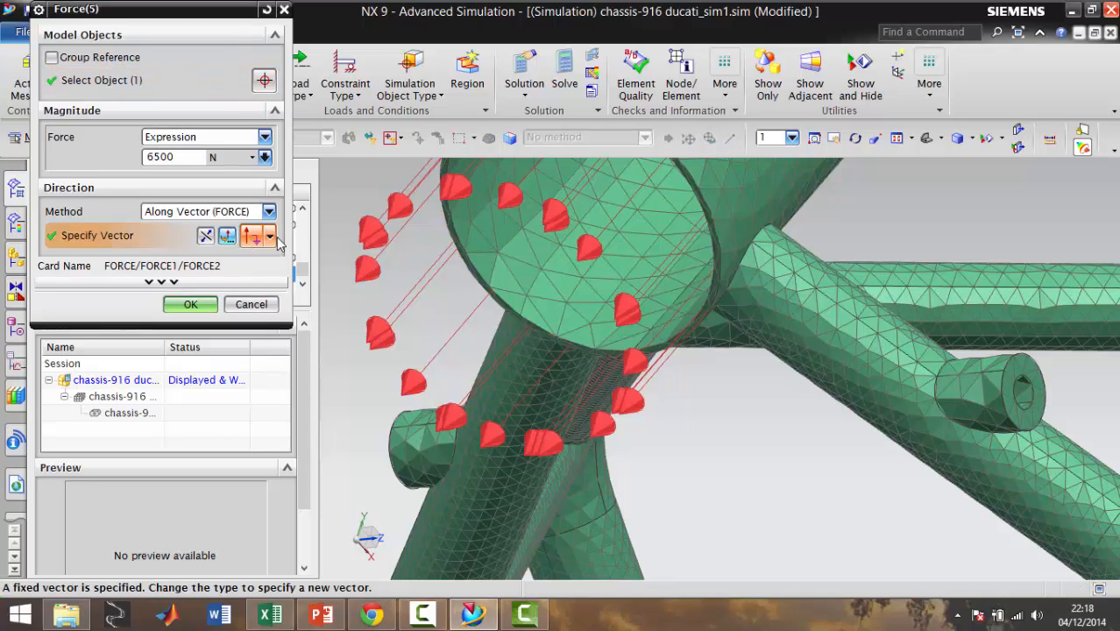
click(270, 237)
click(265, 82)
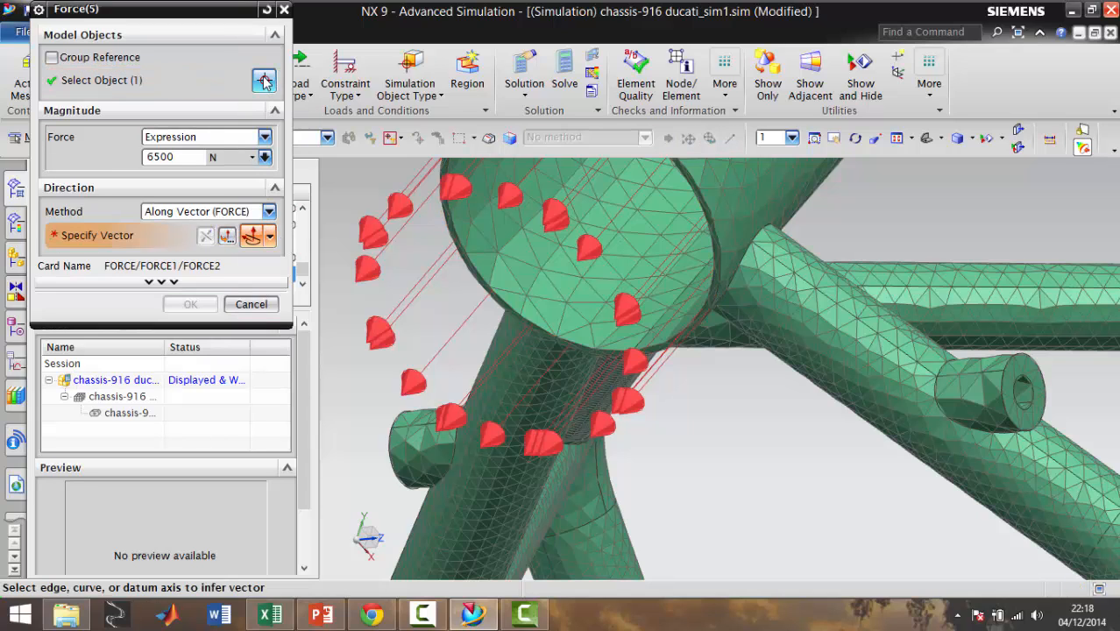
scroll(718, 257, up, 3)
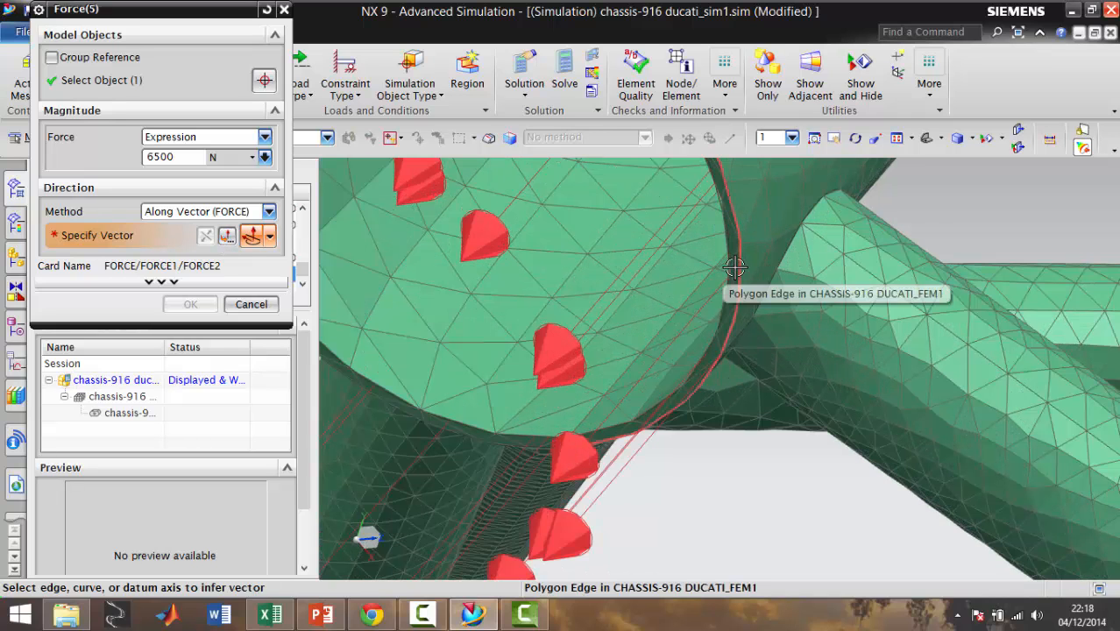
scroll(734, 267, up, 4)
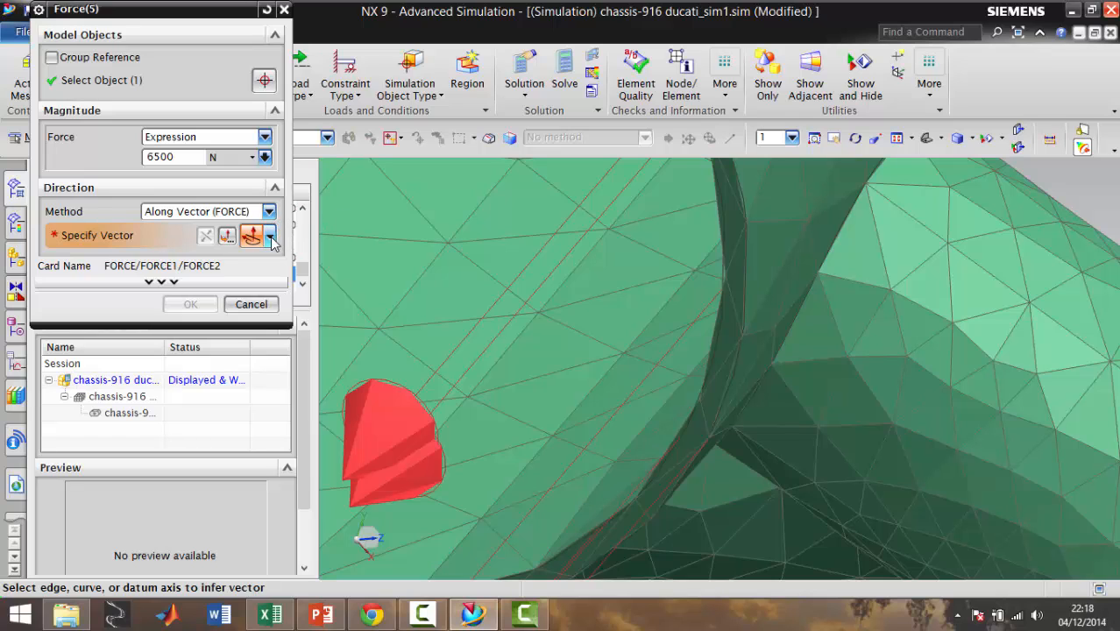
click(229, 236)
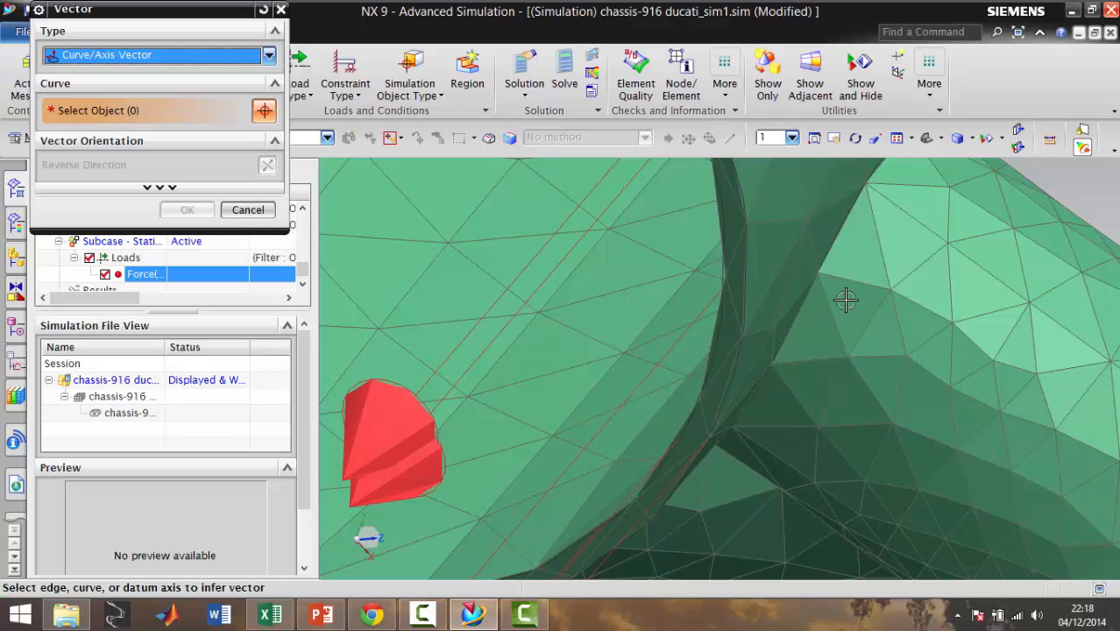
click(734, 300)
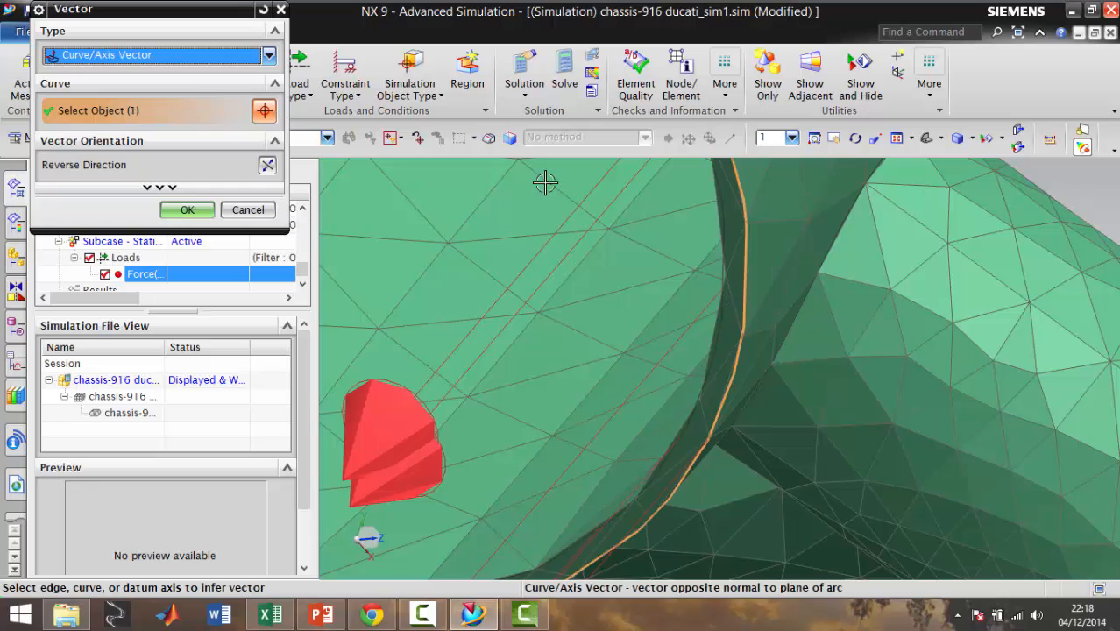
click(187, 212)
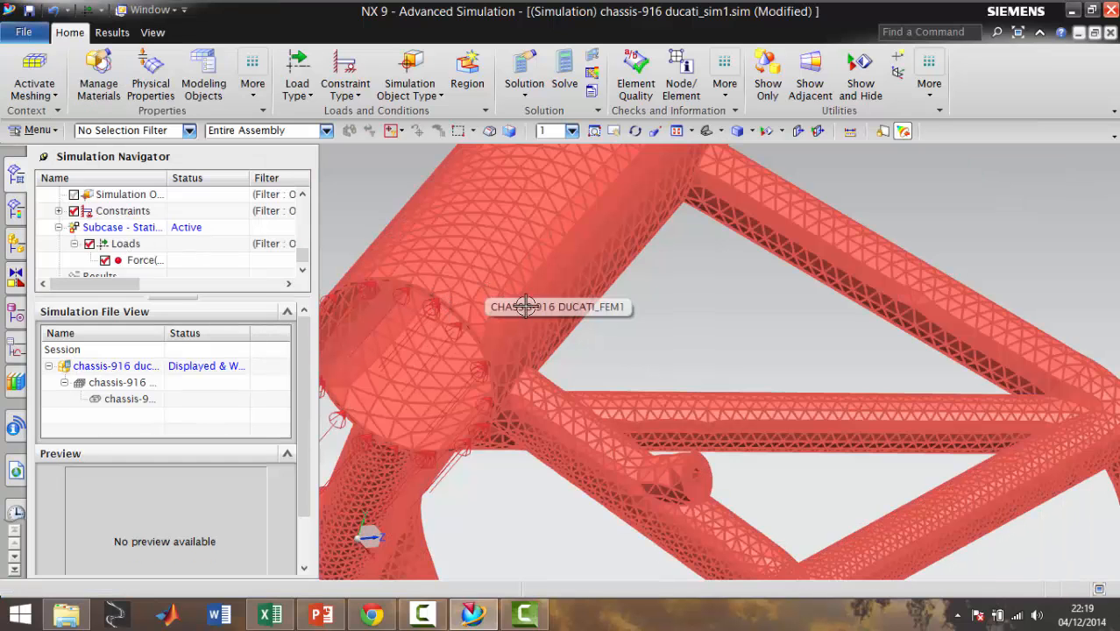
Examine the head tube force and the existing constraints on the whole chassis
scroll(589, 349, down, 3)
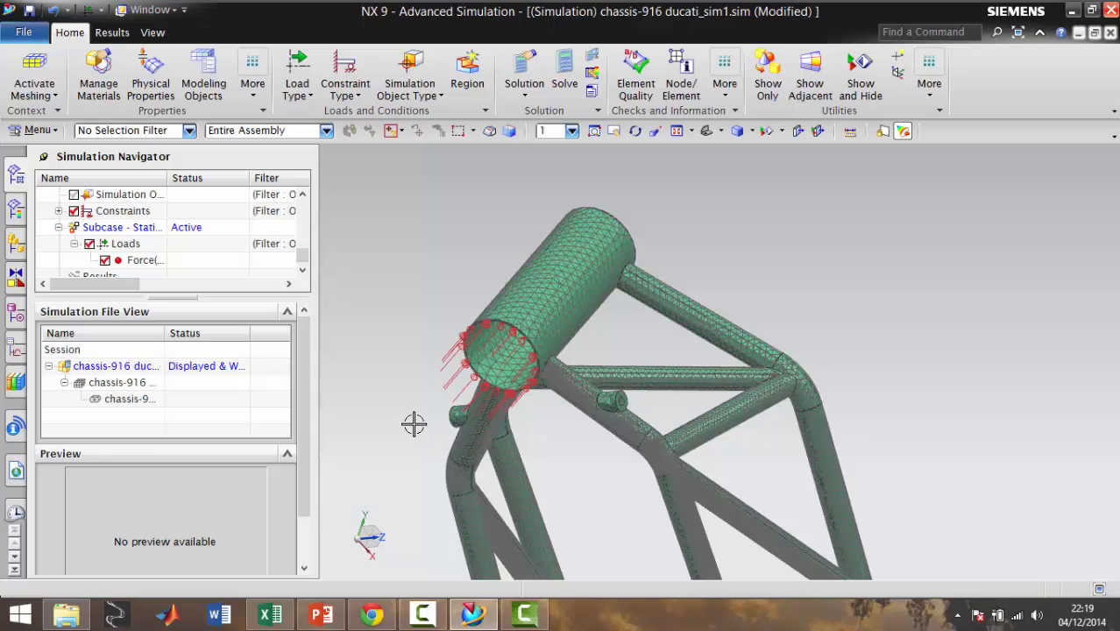
middle_drag(415, 420, 360, 436)
scroll(742, 411, down, 5)
scroll(746, 416, down, 2)
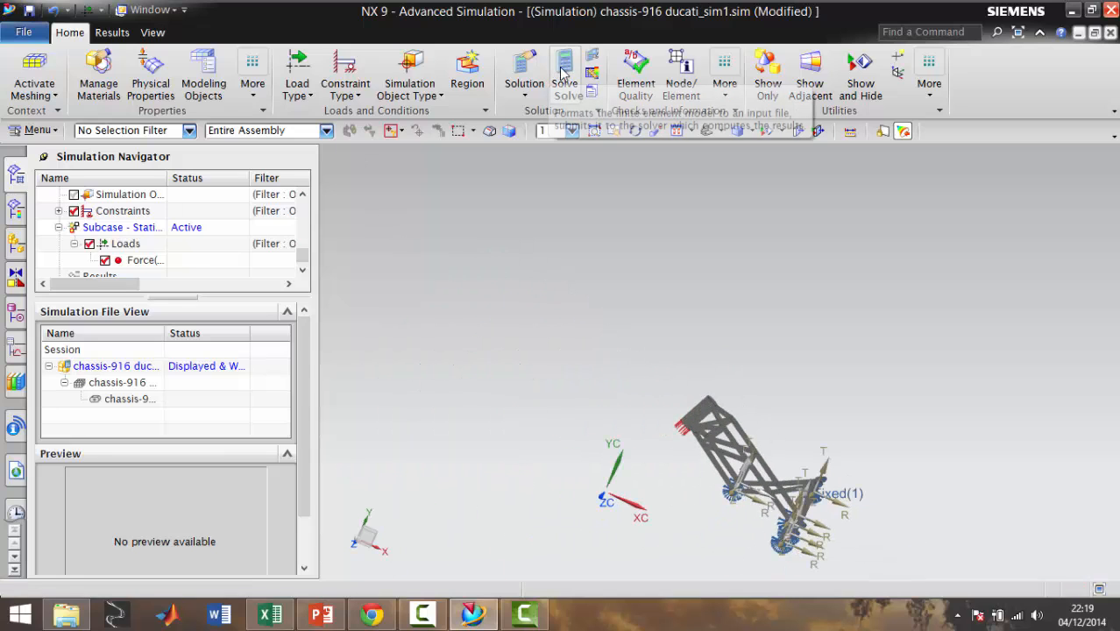
scroll(714, 423, up, 3)
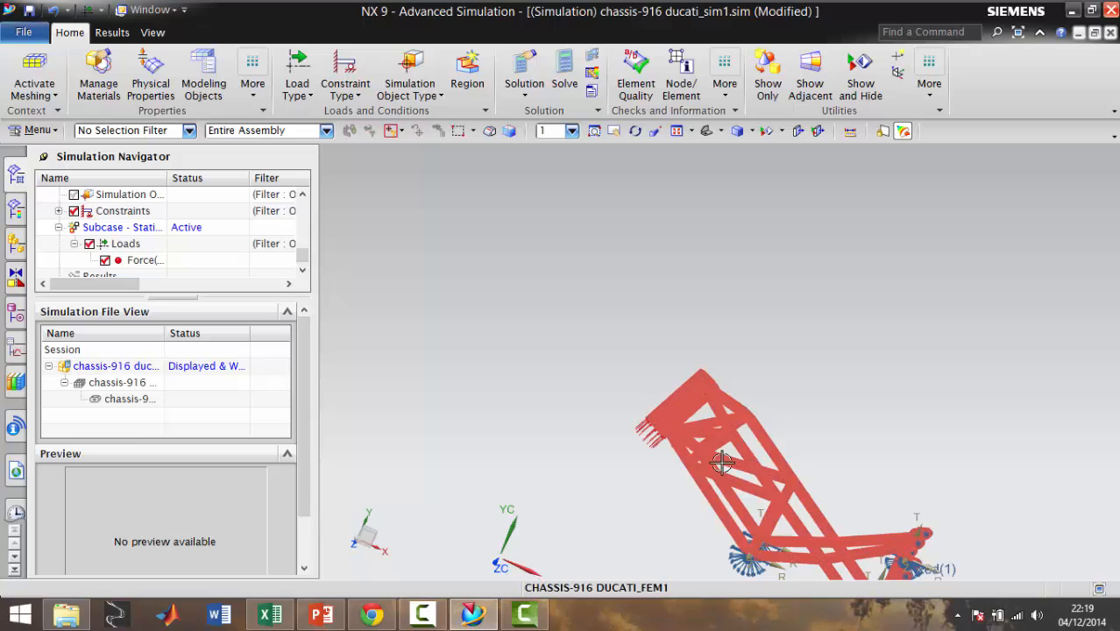
scroll(776, 482, down, 2)
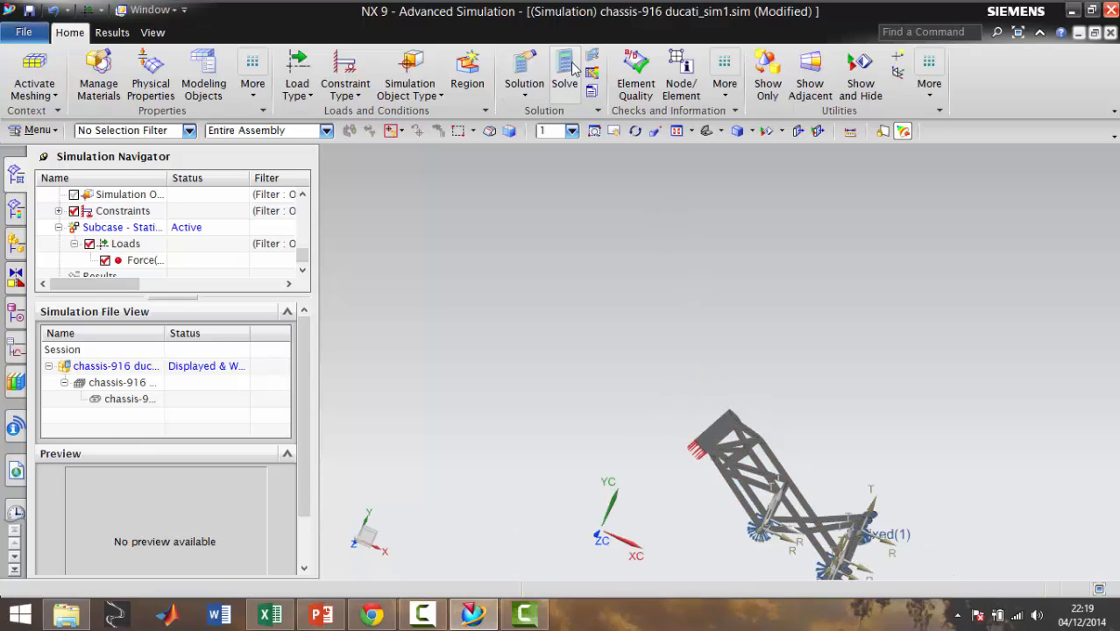
click(487, 111)
click(480, 98)
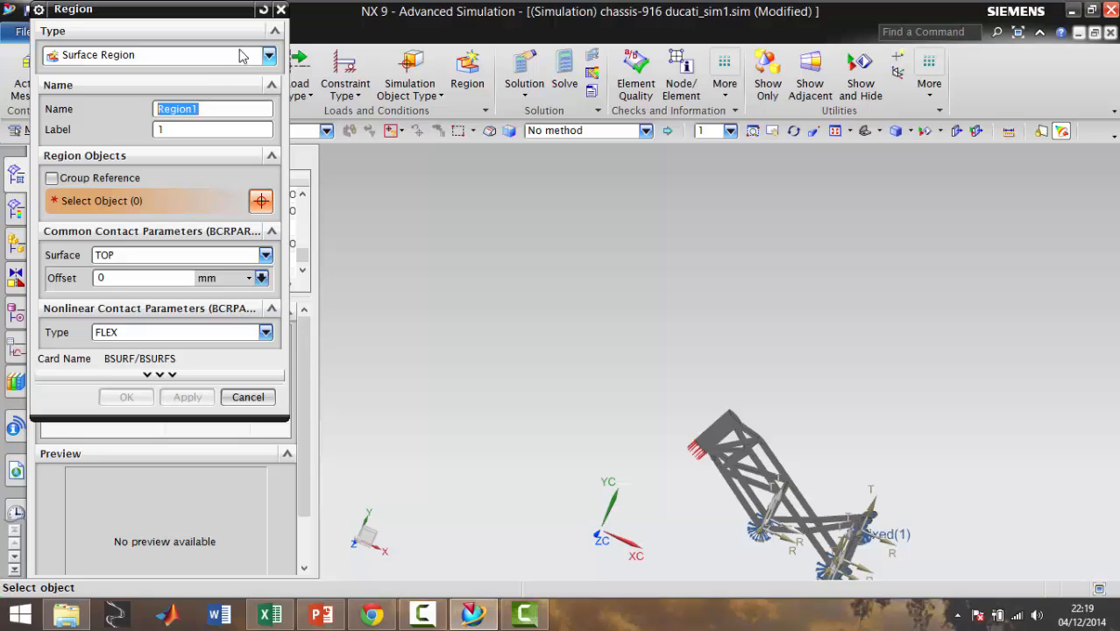
click(268, 58)
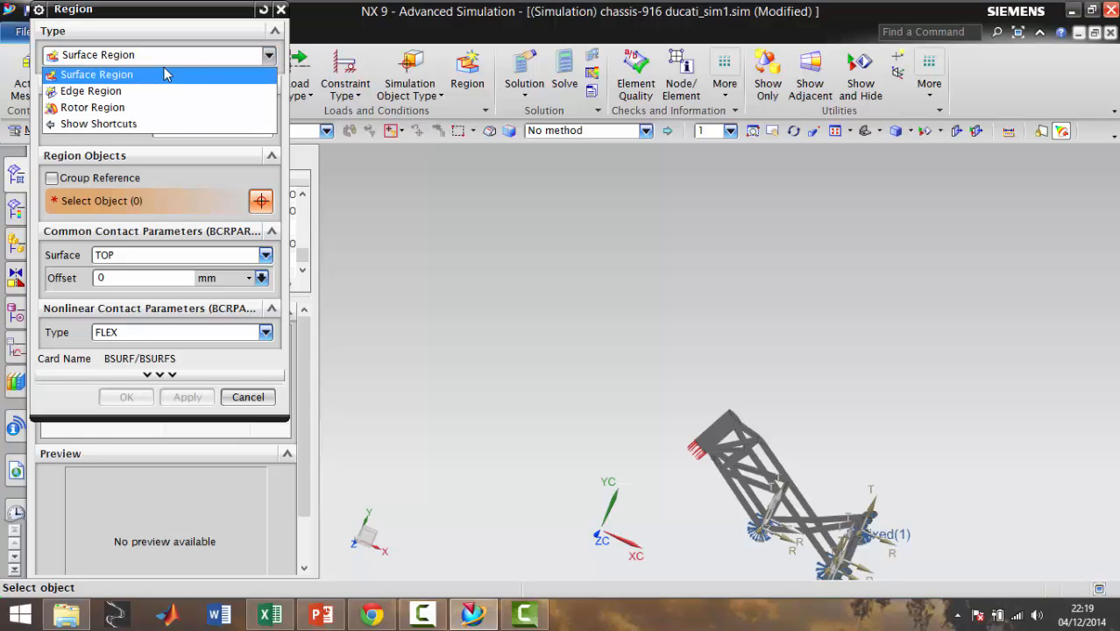
click(241, 401)
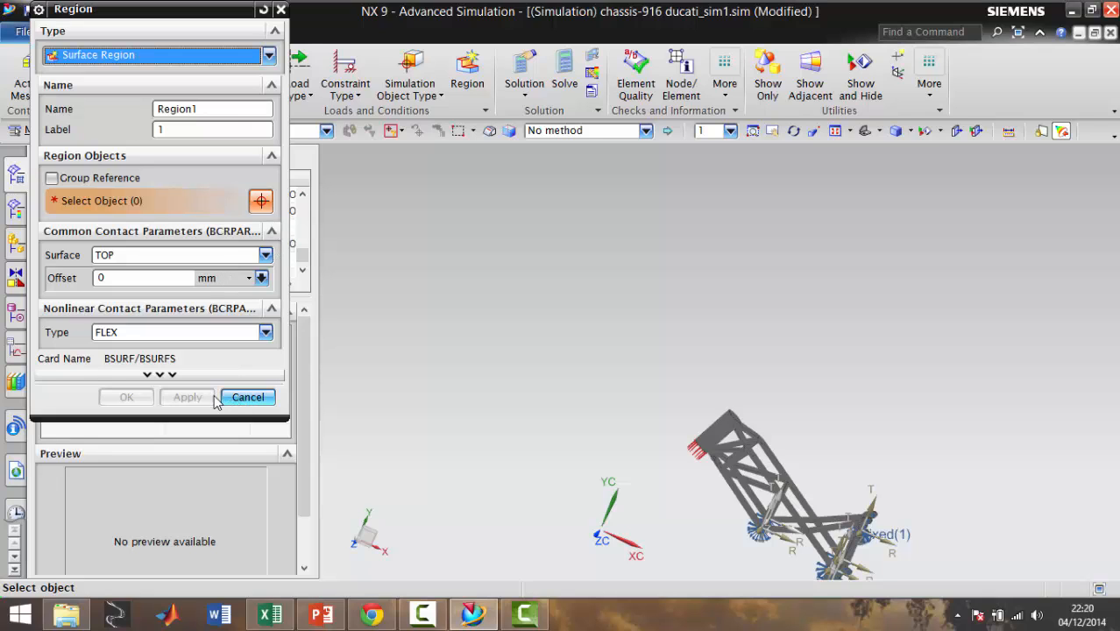
click(235, 397)
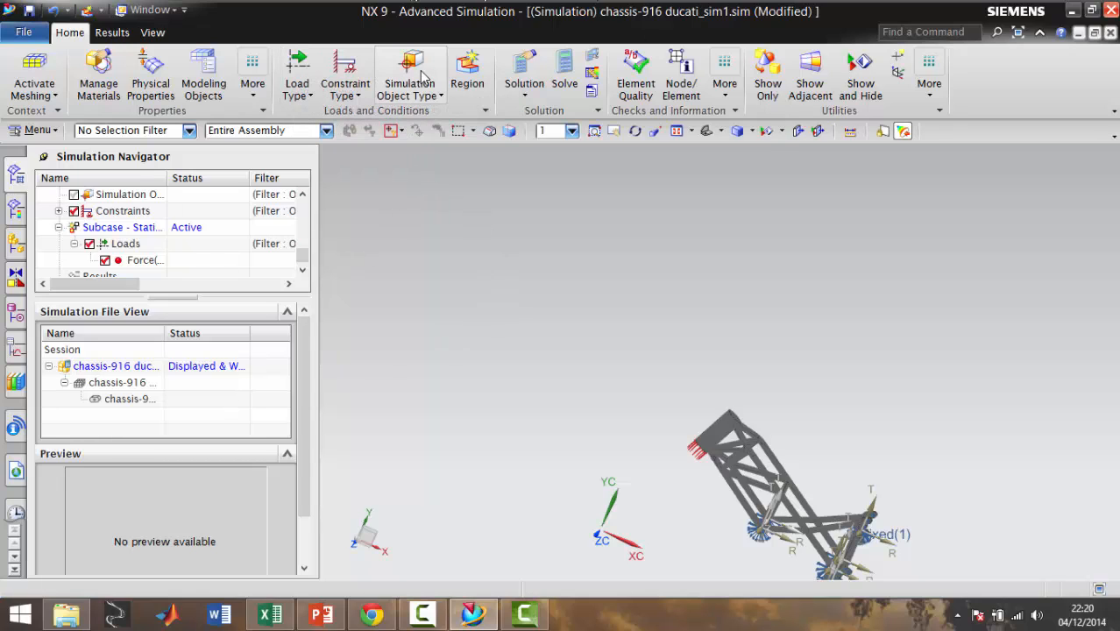
Review the available simulation object types, including the contact and gluing options
click(429, 102)
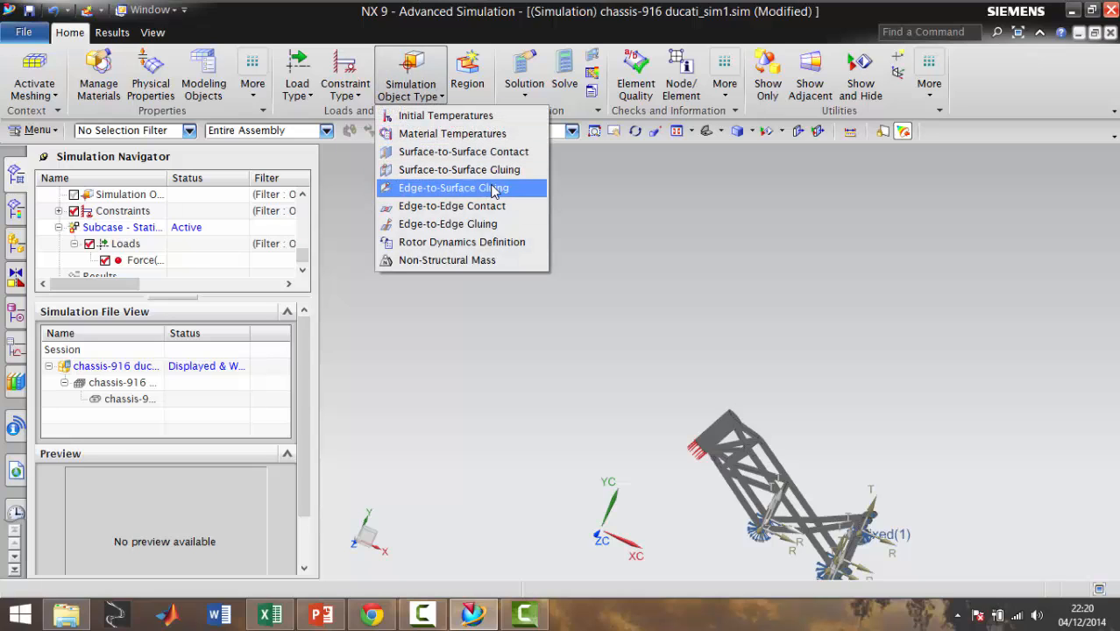
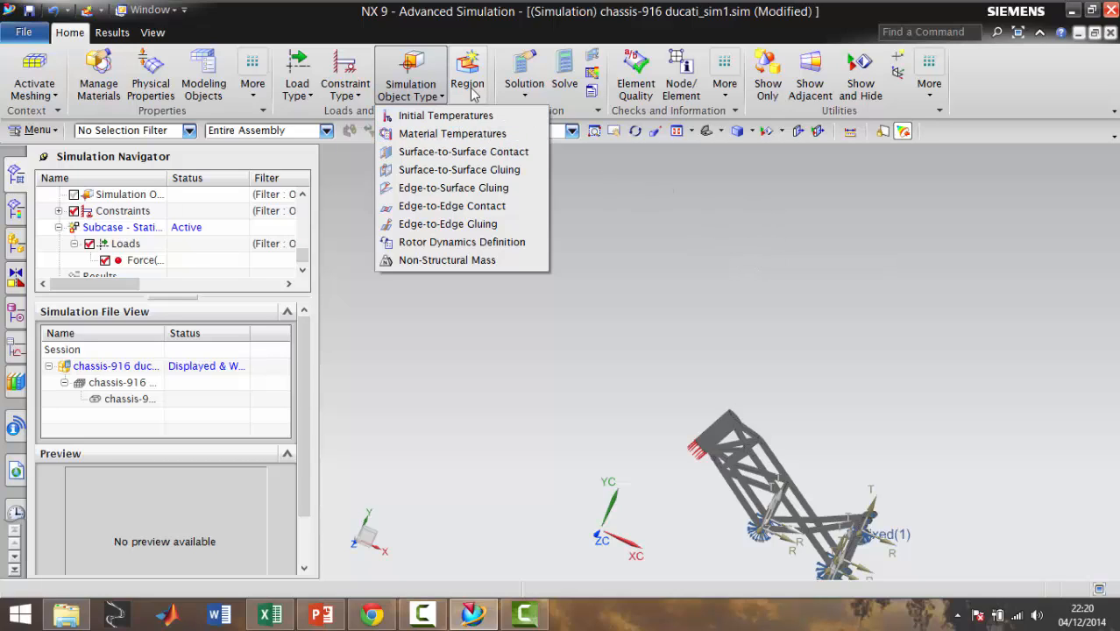
Solve the Ensayo paso obstaculo solution with the default solve settings
click(730, 252)
scroll(665, 351, down, 3)
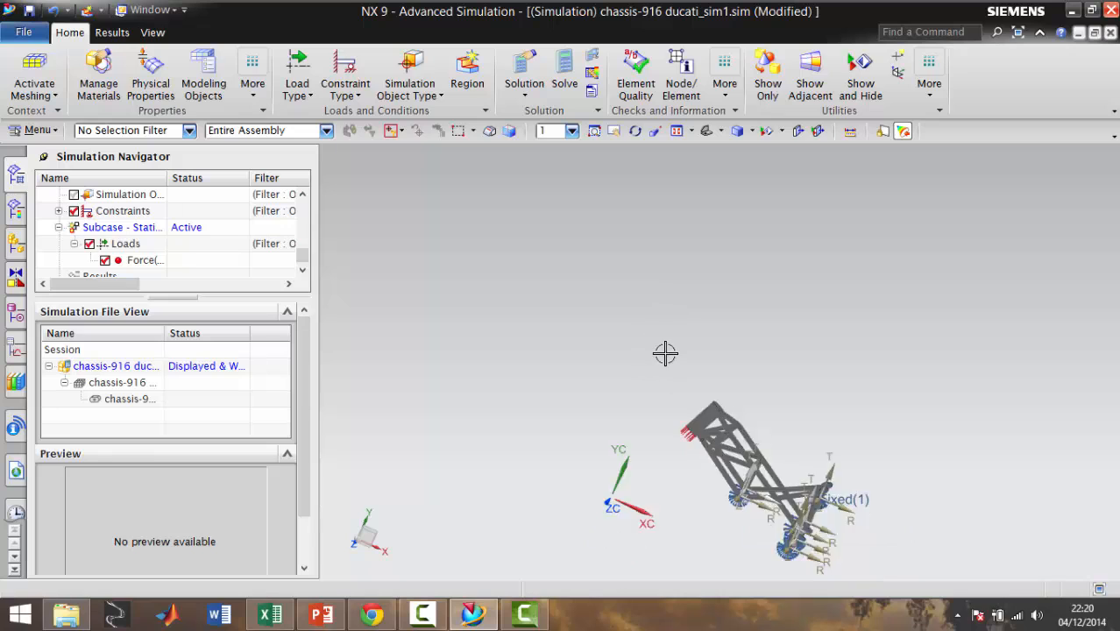
click(563, 70)
click(126, 159)
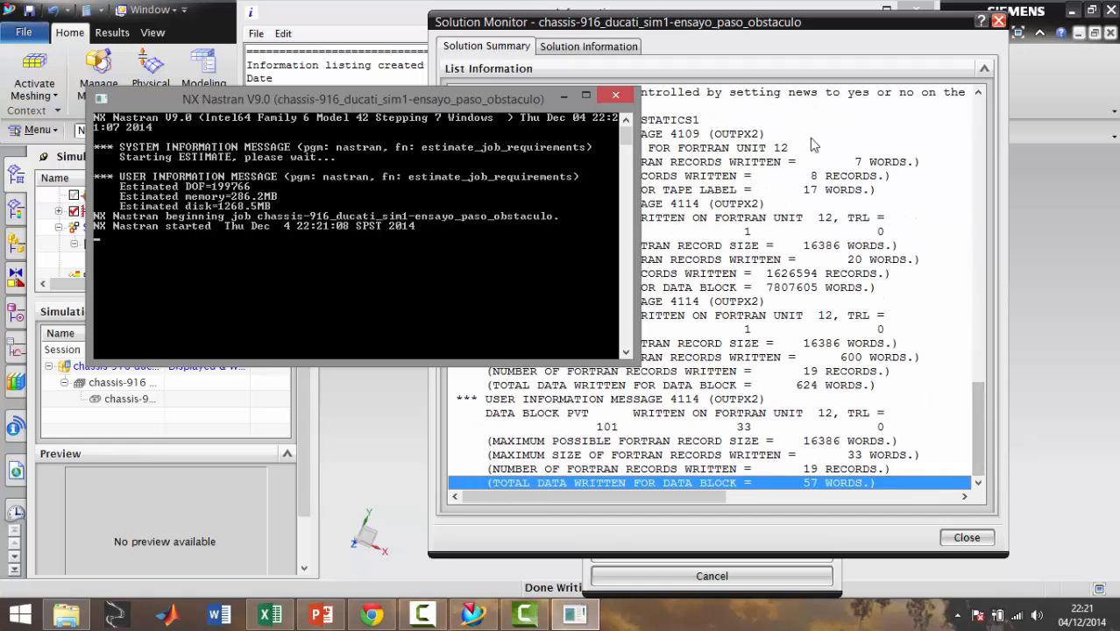
Review the solution information and iterative solver convergence plot for the running job, and close the solution monitor
drag(508, 104, 332, 94)
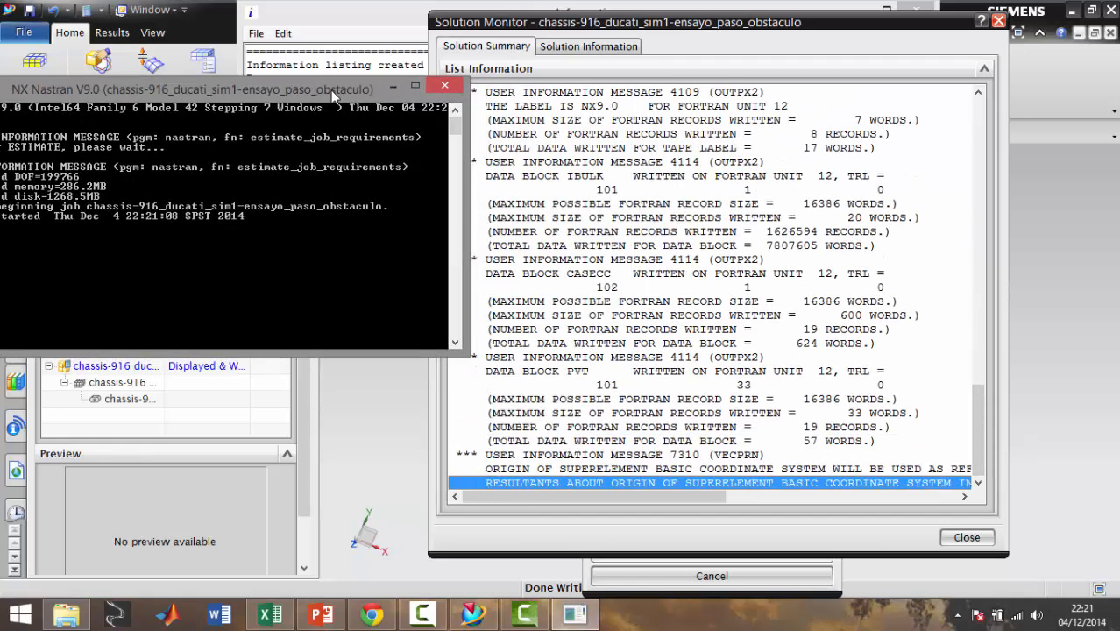
click(585, 46)
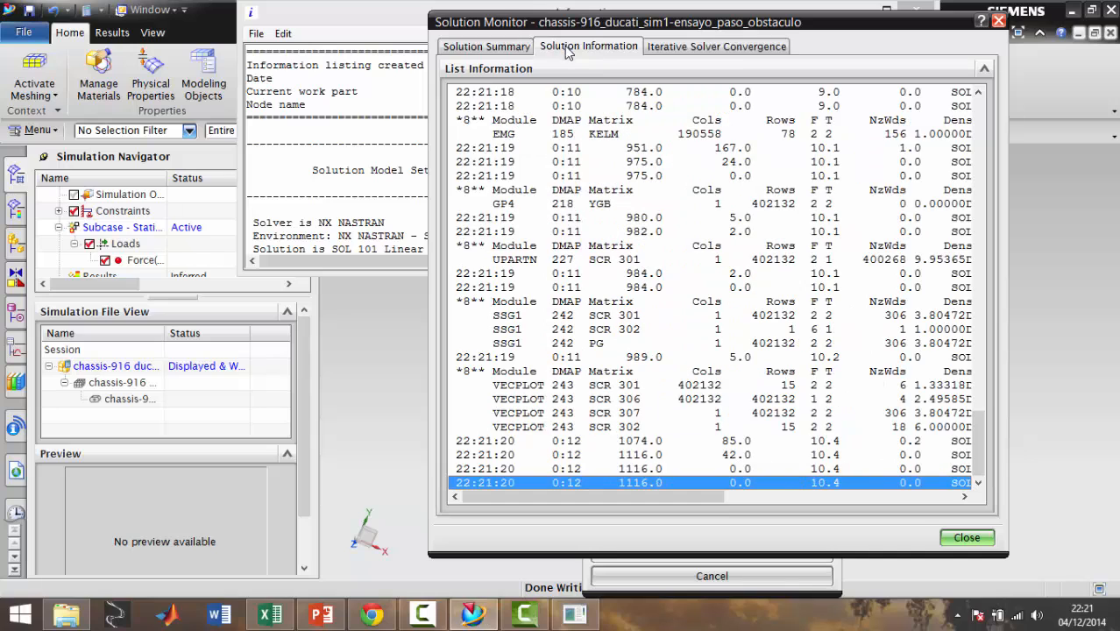
click(736, 49)
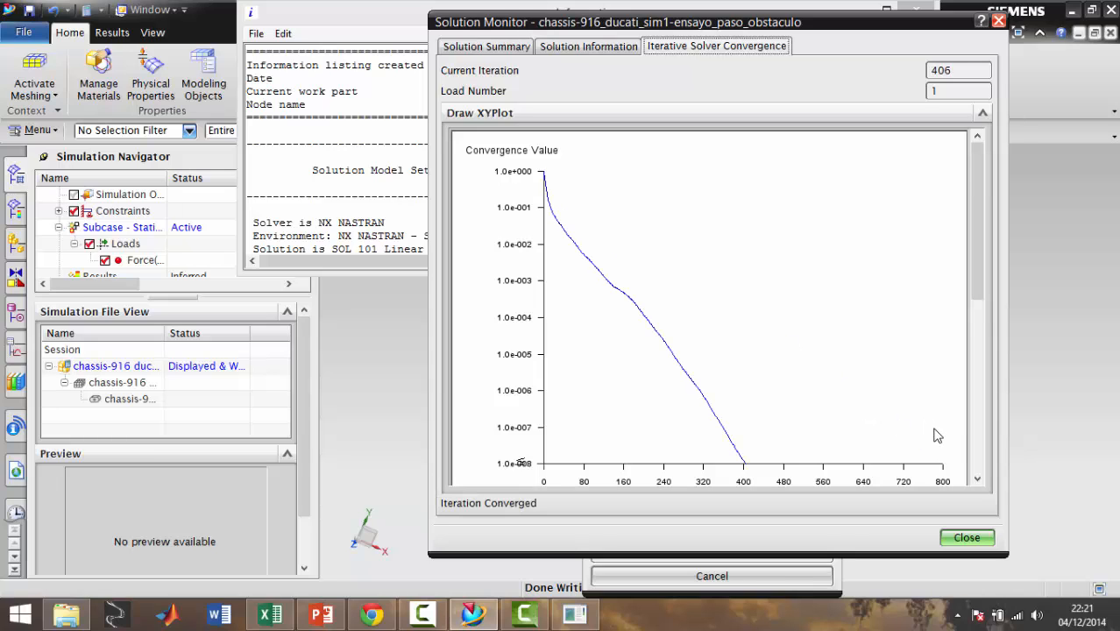
click(968, 538)
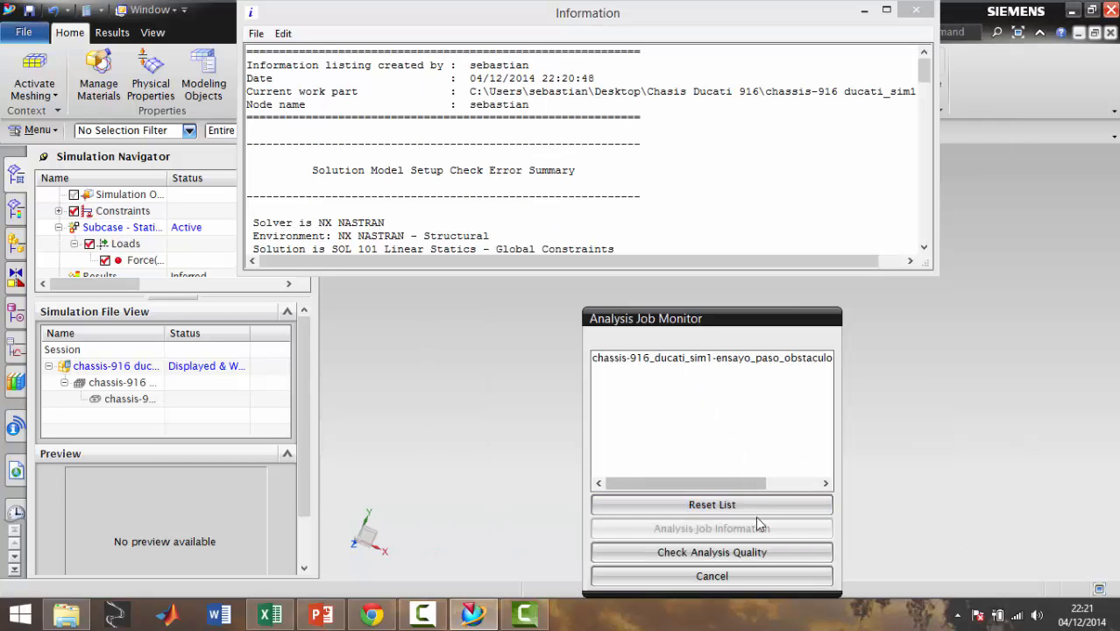
Check the analysis job information for the ensayo_paso_obstaculo job, and dismiss the report and job monitor
click(718, 360)
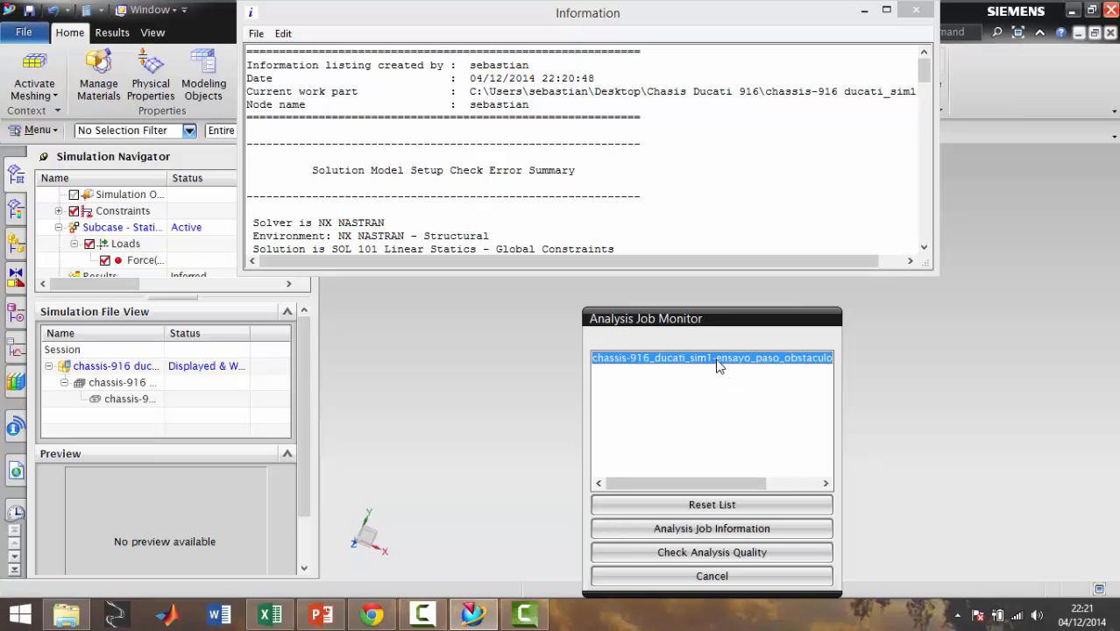
click(711, 534)
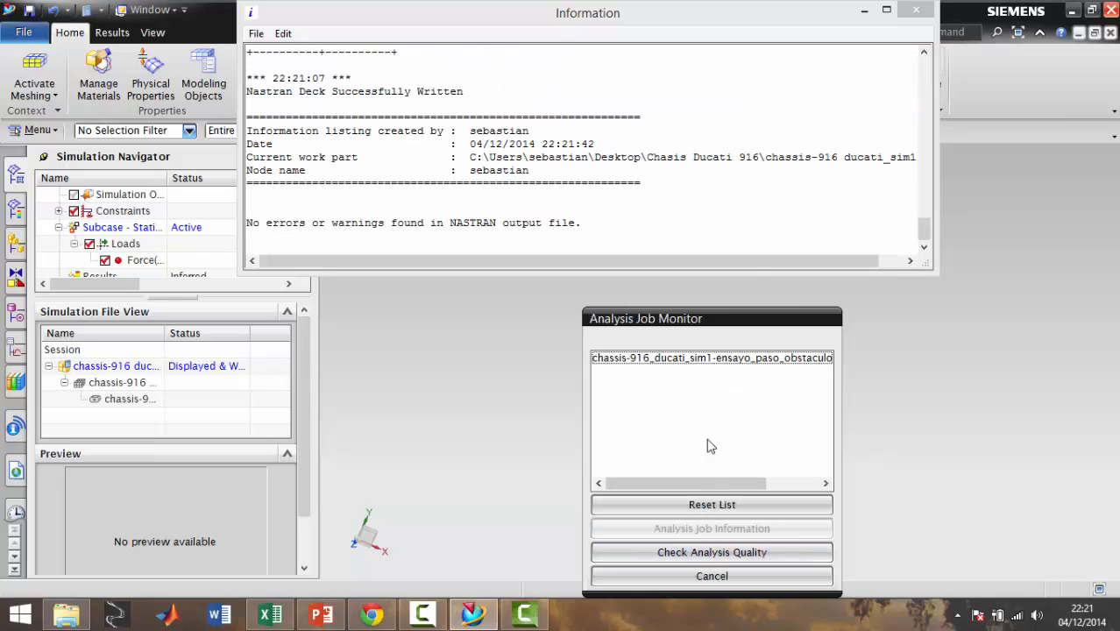
click(917, 11)
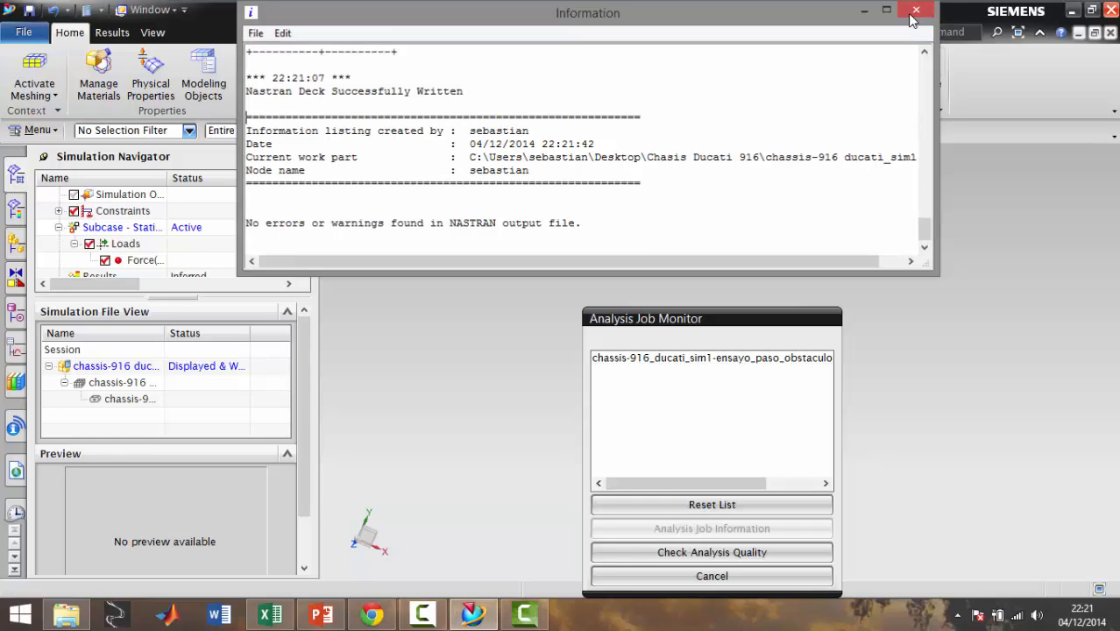
click(696, 576)
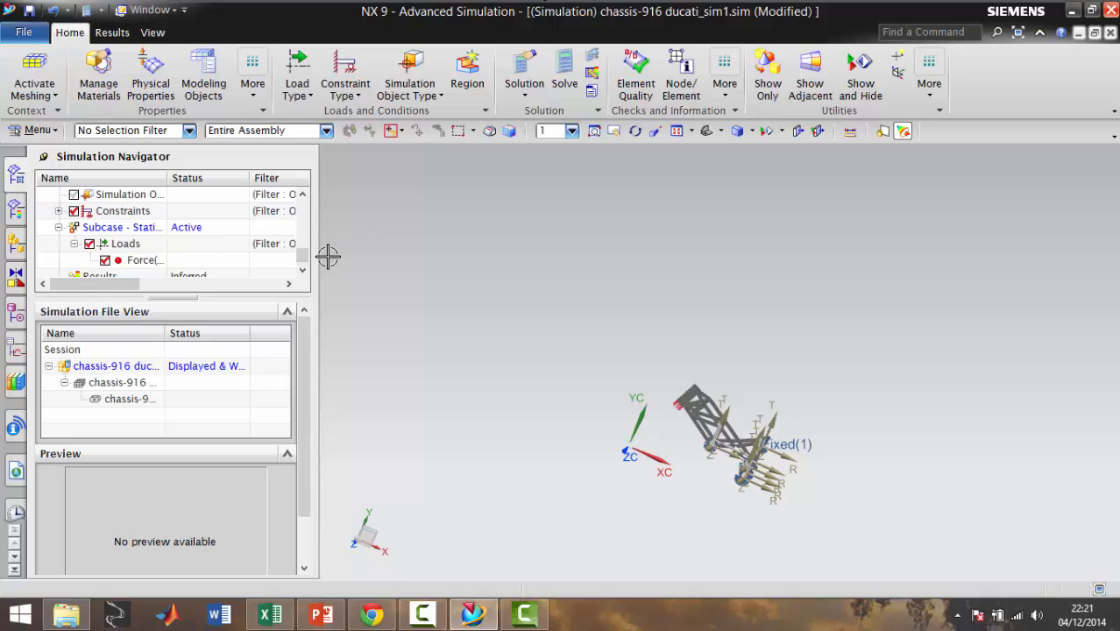
Open the solved results and plot Displacement - Nodal for Ensayo paso obstaculo
click(302, 270)
right_click(172, 262)
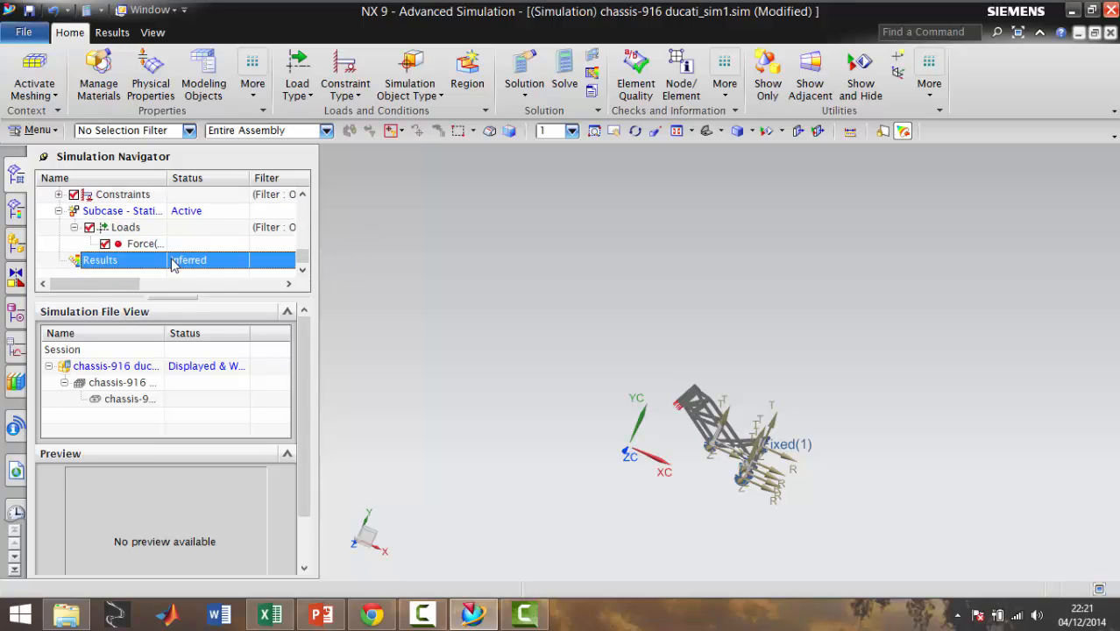
click(193, 271)
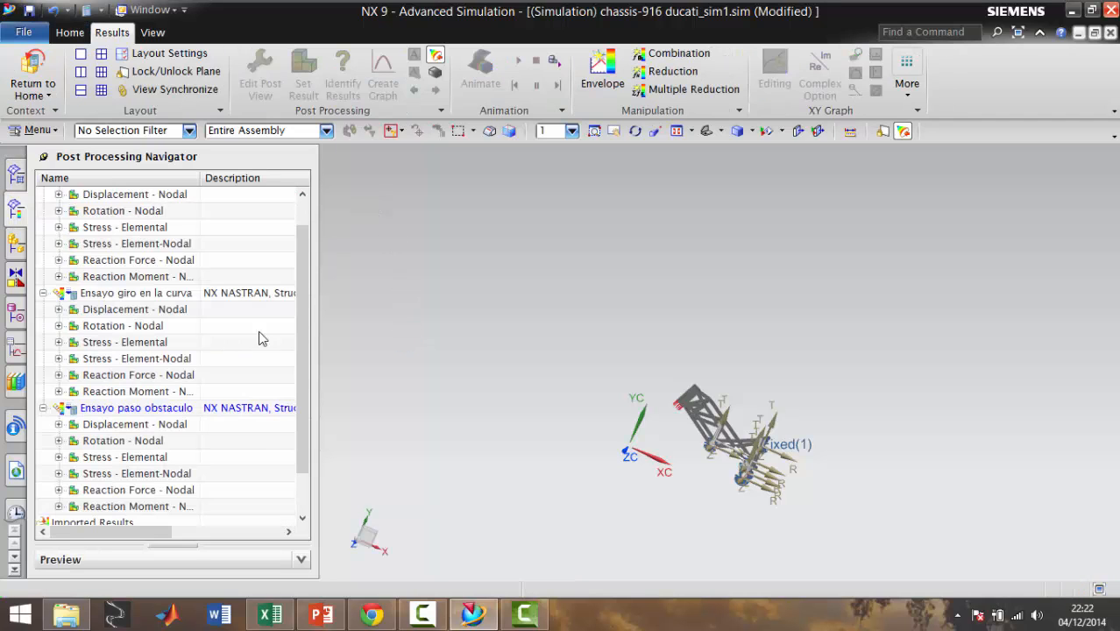
scroll(168, 413, down, 1)
double_click(131, 375)
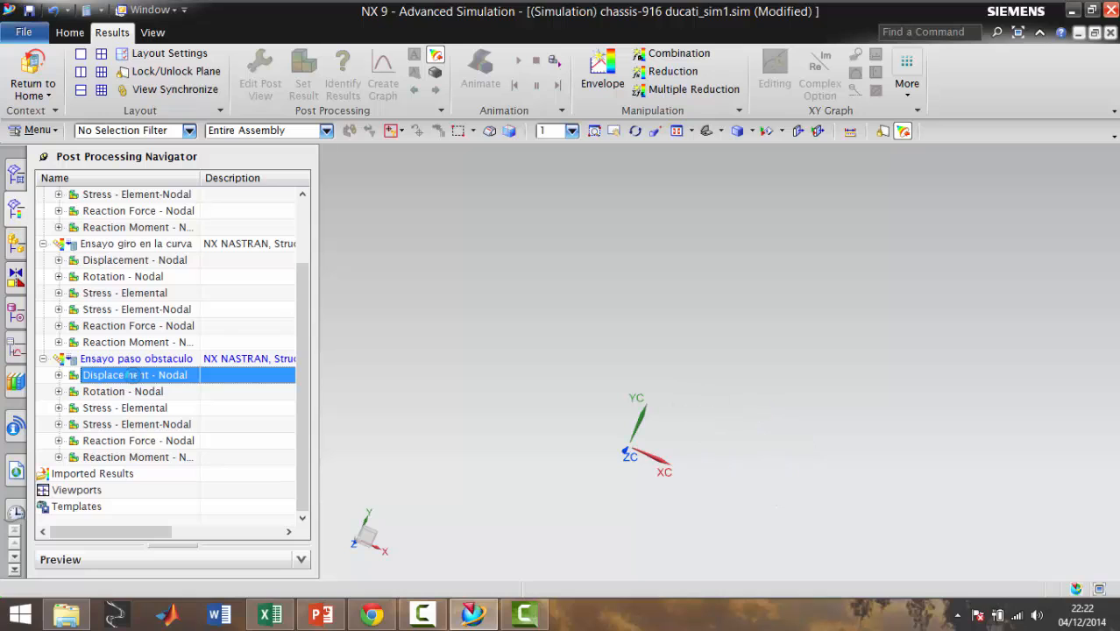
scroll(702, 339, up, 6)
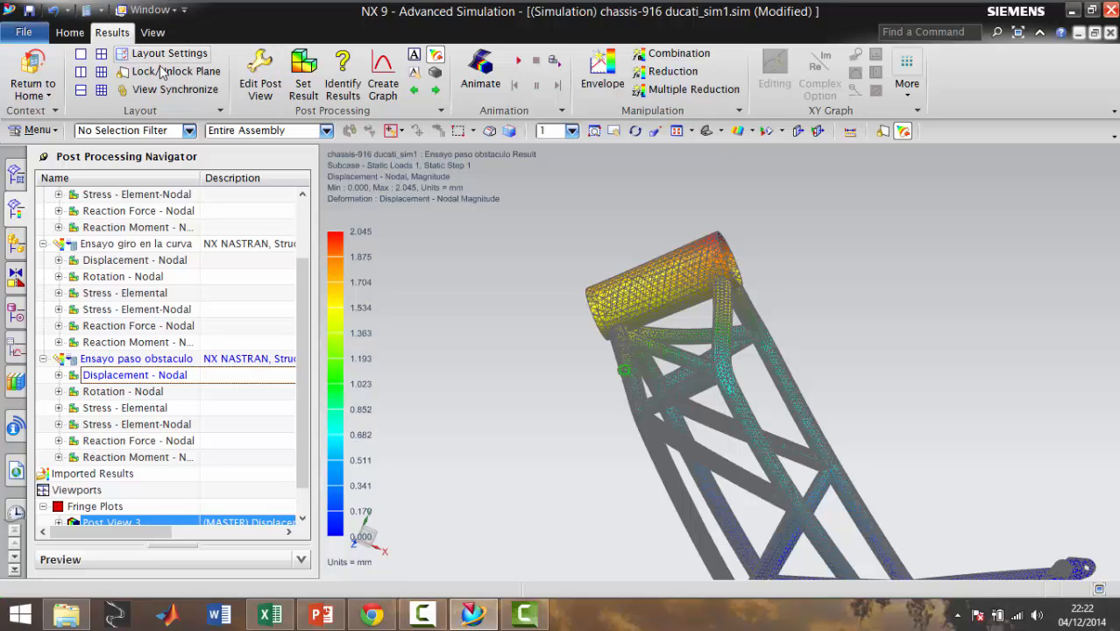
Set both the primary display edges and faces of the displacement post view to None
click(260, 81)
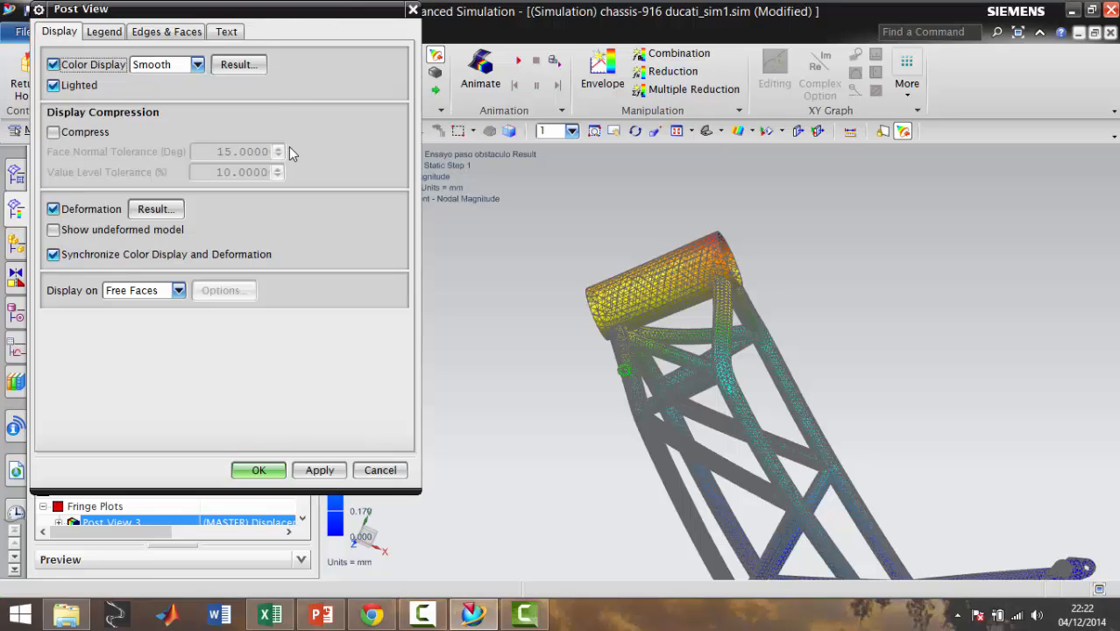
click(166, 32)
click(147, 79)
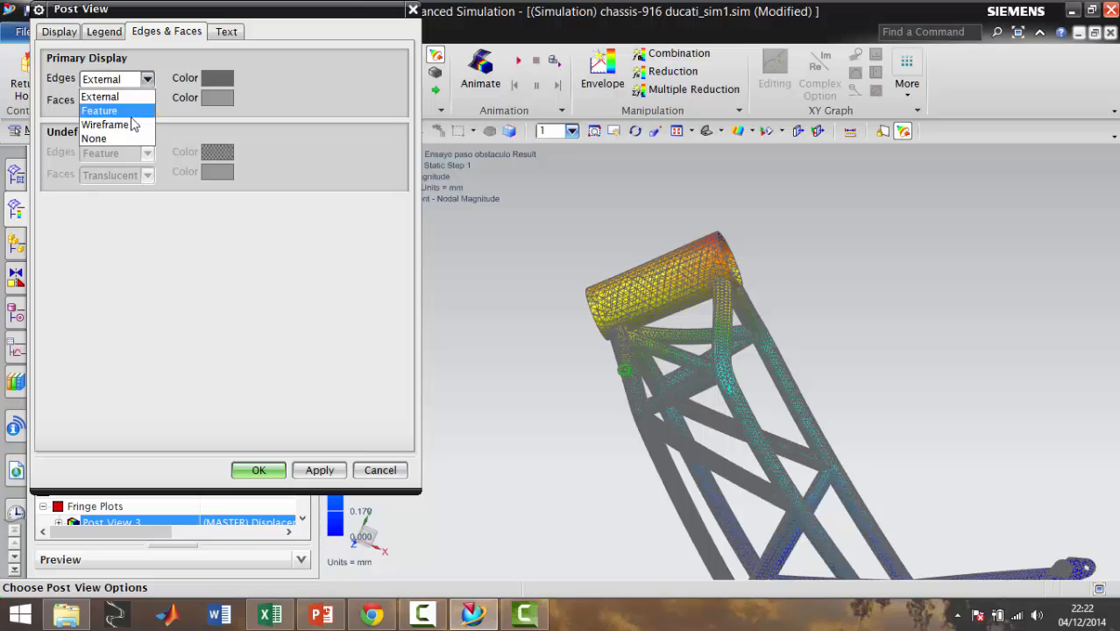
click(94, 138)
click(147, 101)
click(101, 145)
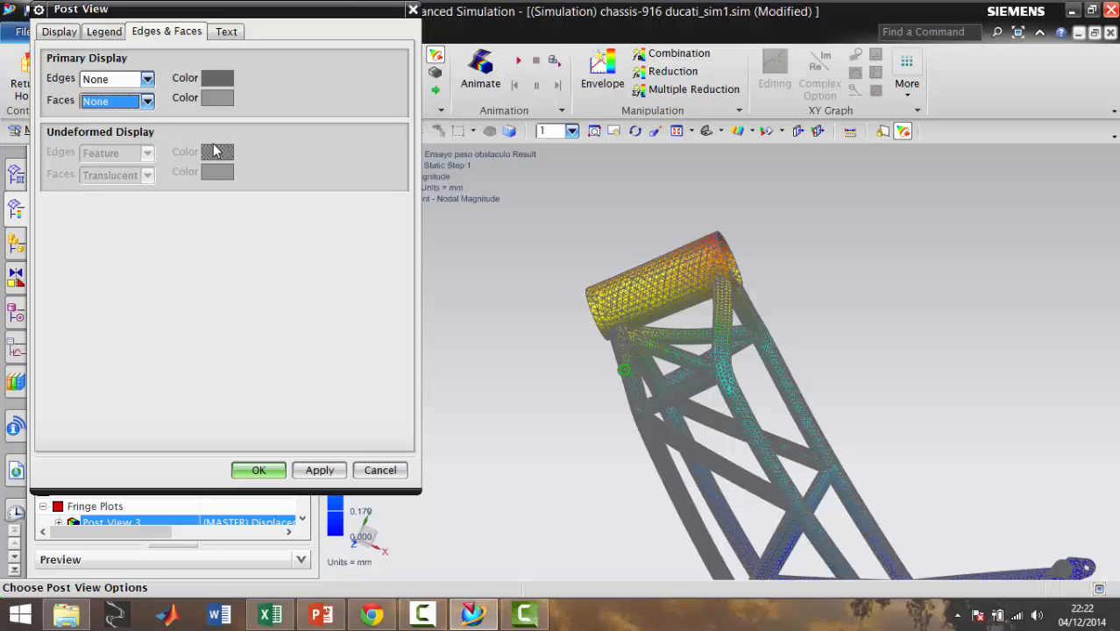
click(258, 475)
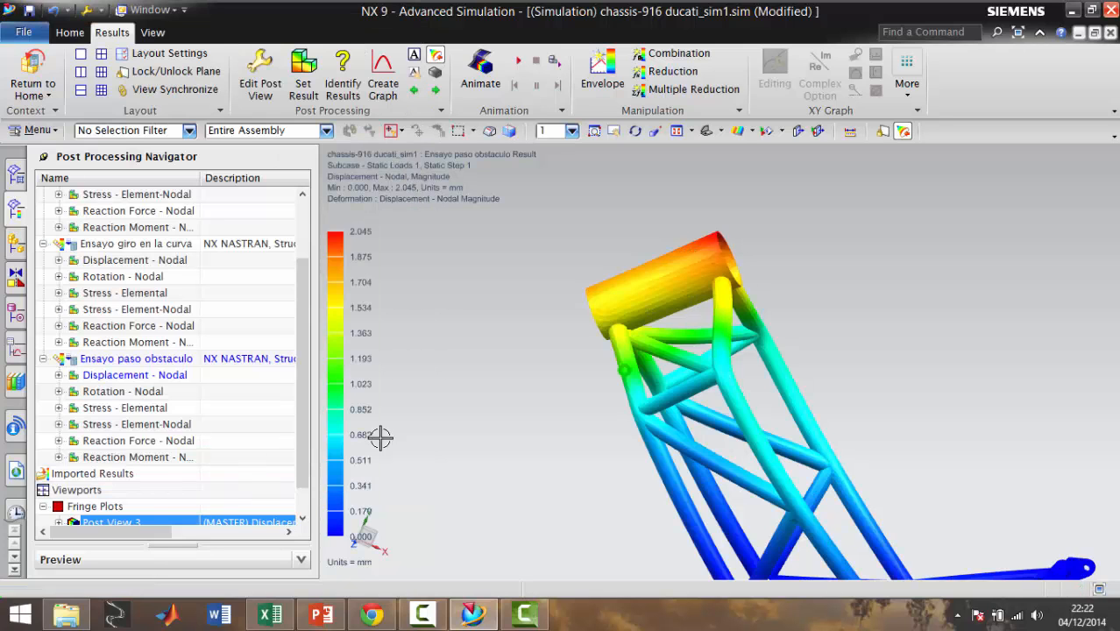
Animate the nodal displacement result of the chassis
scroll(648, 415, down, 6)
middle_drag(663, 409, 713, 441)
scroll(701, 368, up, 3)
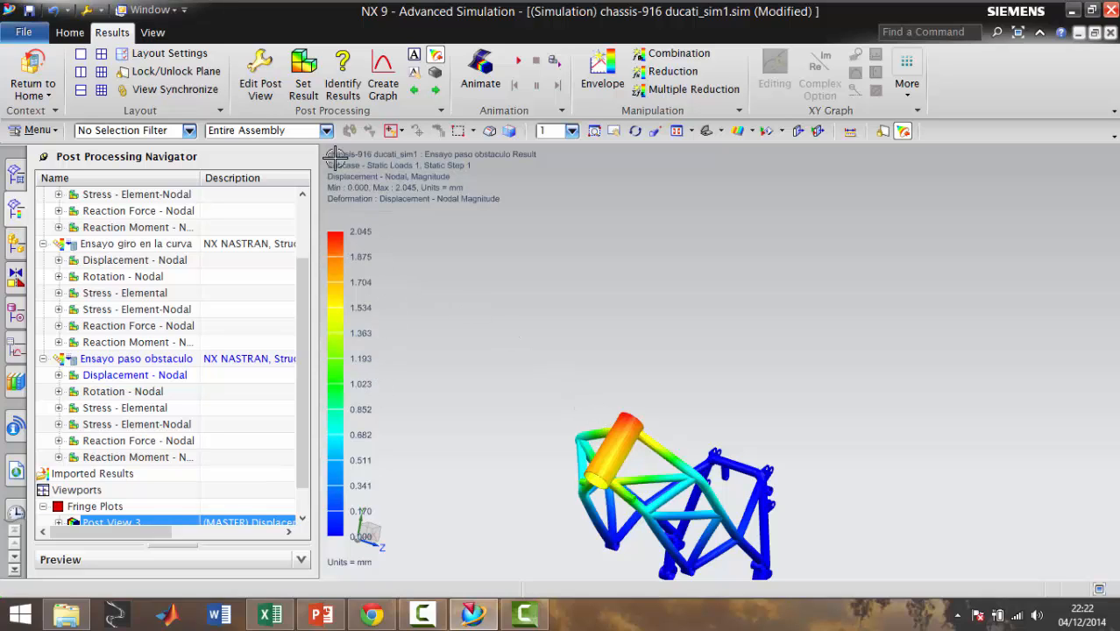
click(519, 61)
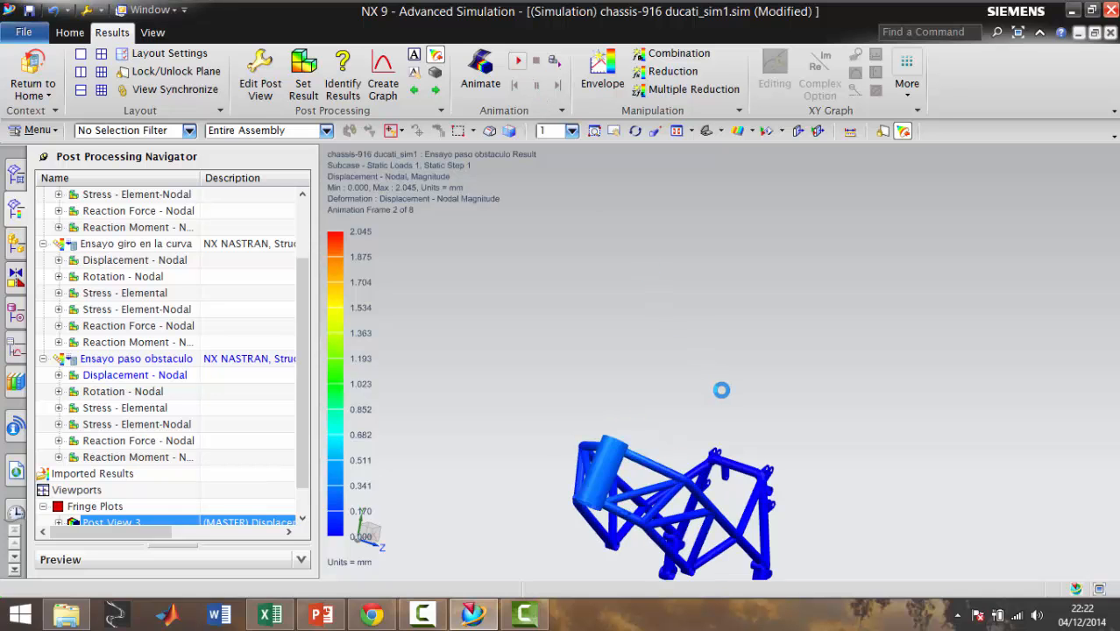
middle_drag(771, 491, 711, 407)
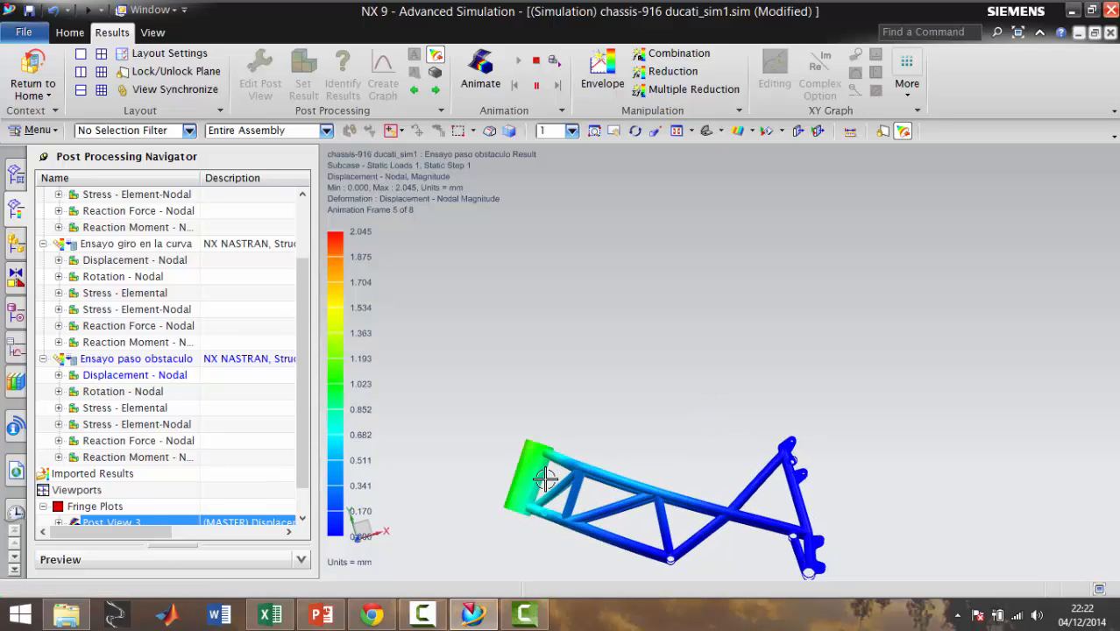
Examine the animated deformation at the head tube and across the whole chassis from different angles
scroll(542, 500, down, 1)
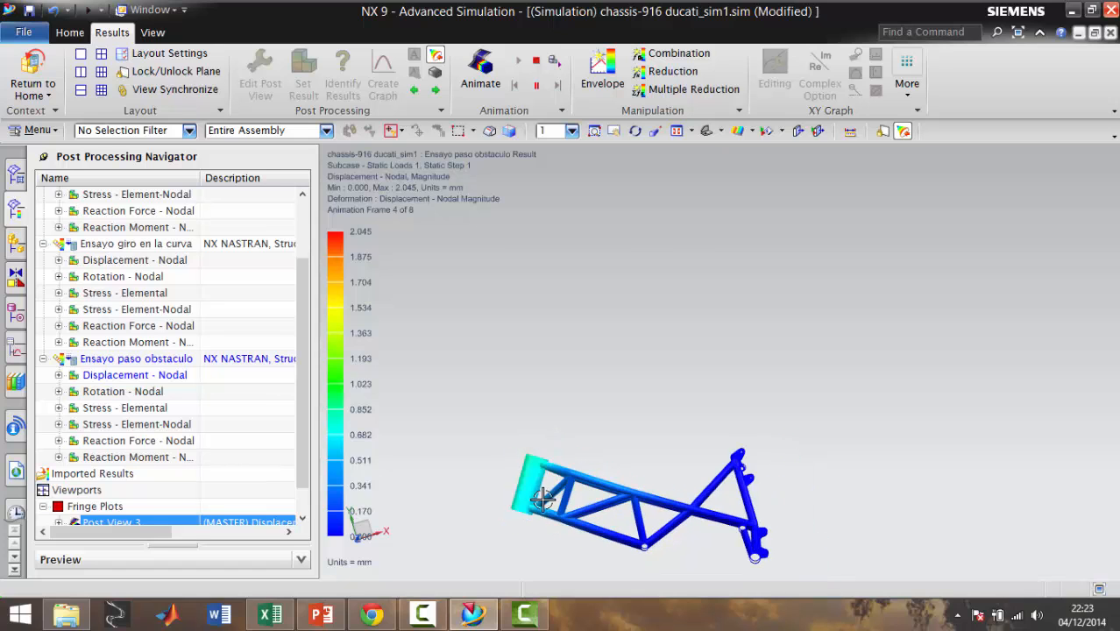
scroll(554, 497, up, 5)
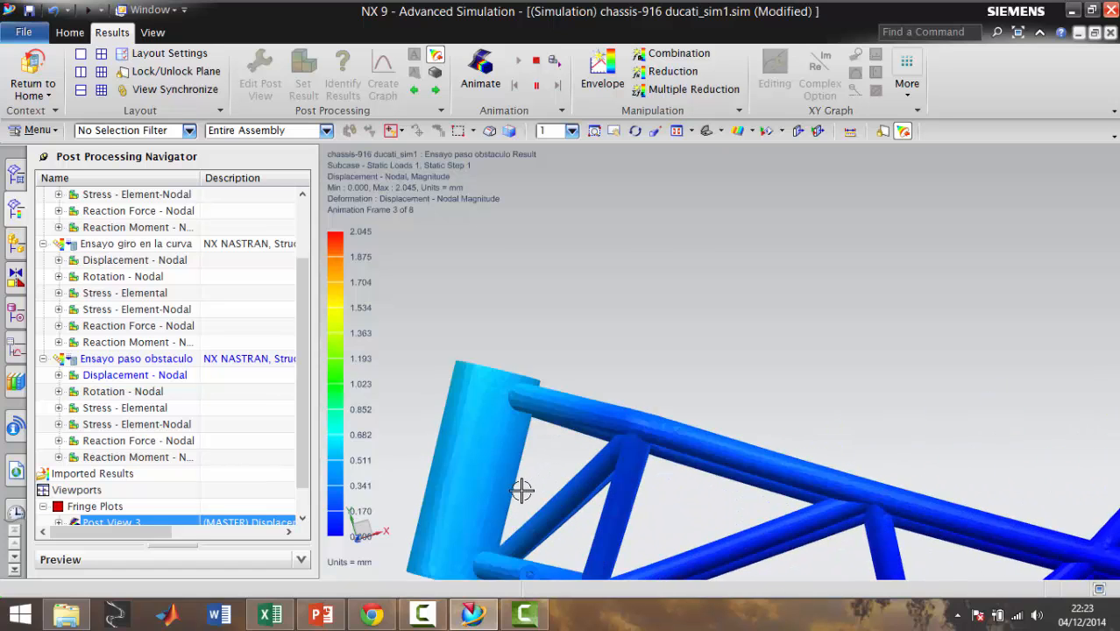
scroll(586, 508, down, 1)
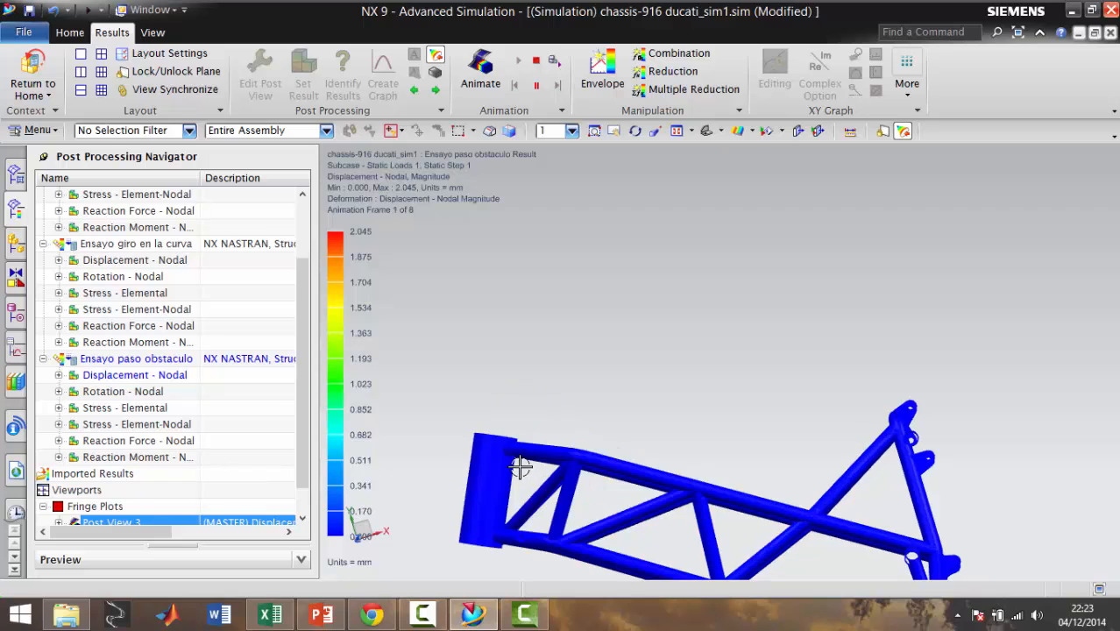
scroll(530, 548, down, 3)
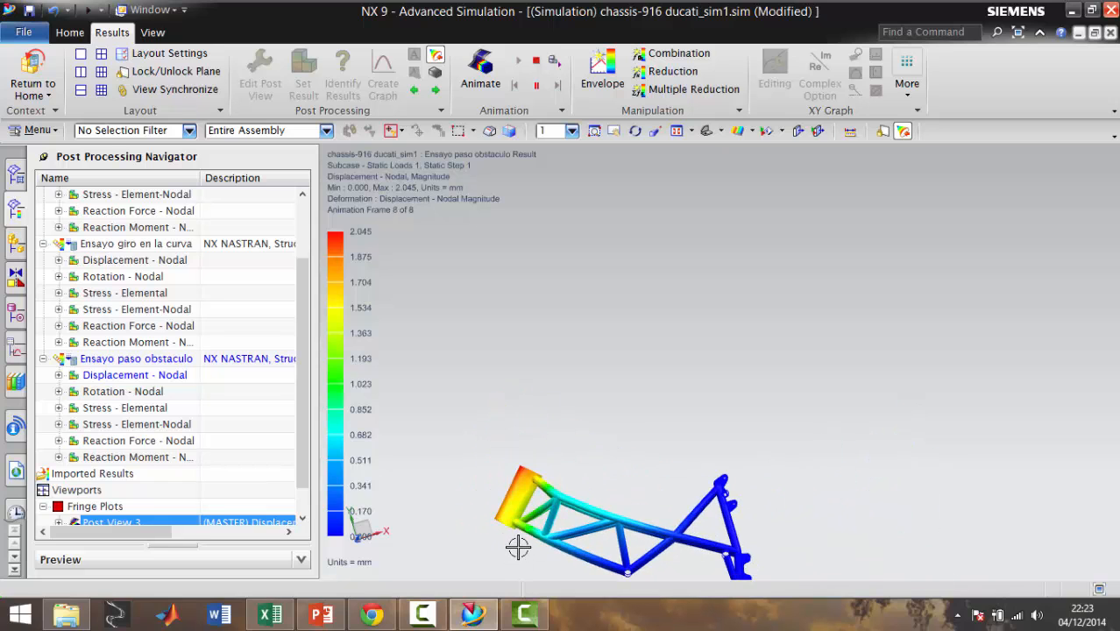
scroll(518, 544, up, 3)
scroll(519, 526, down, 1)
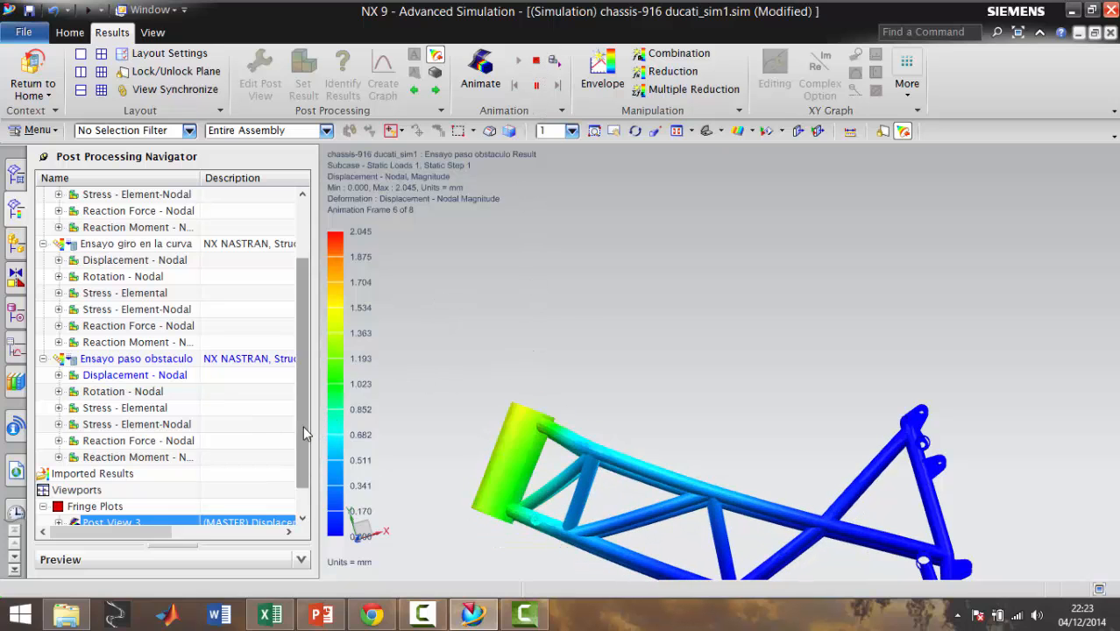
drag(303, 426, 311, 369)
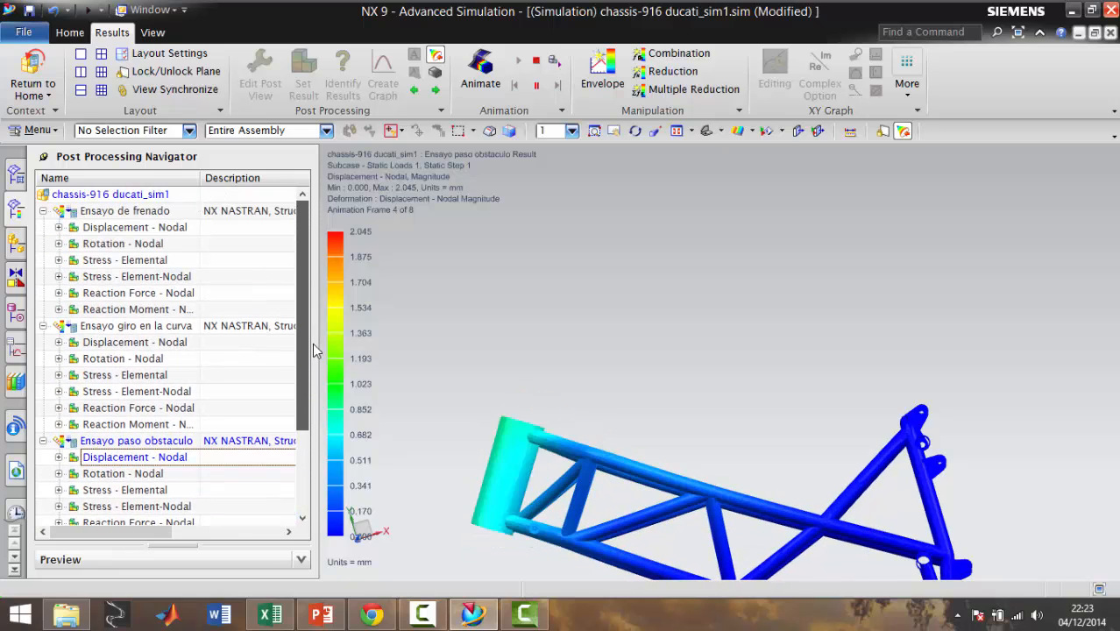
scroll(772, 459, down, 4)
middle_drag(712, 510, 581, 474)
scroll(779, 472, up, 5)
scroll(595, 464, down, 5)
scroll(555, 471, up, 3)
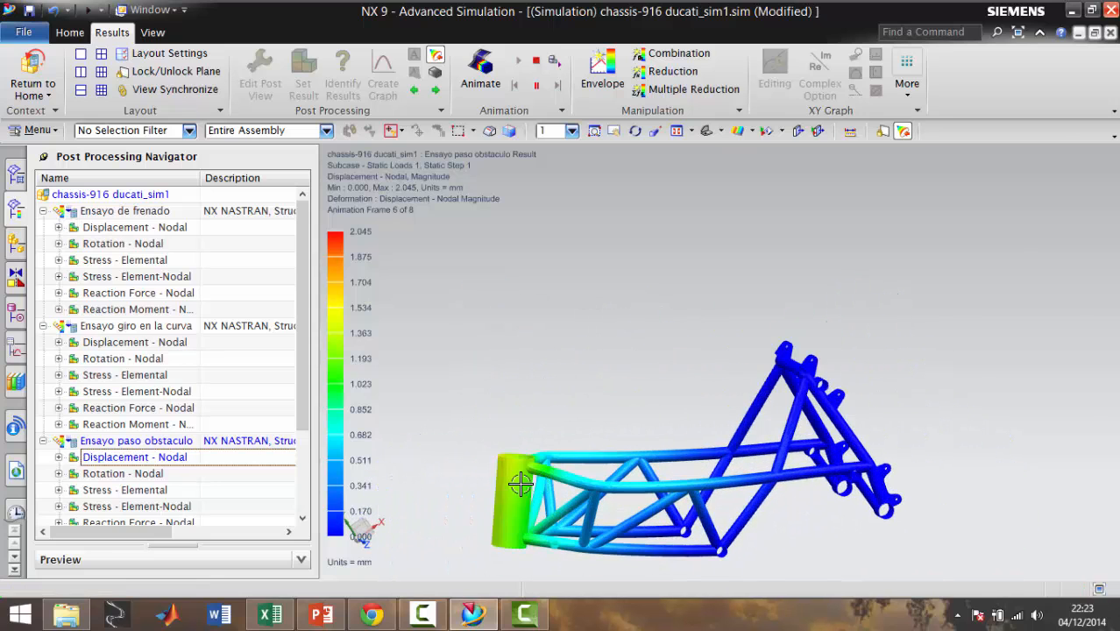
scroll(540, 435, up, 3)
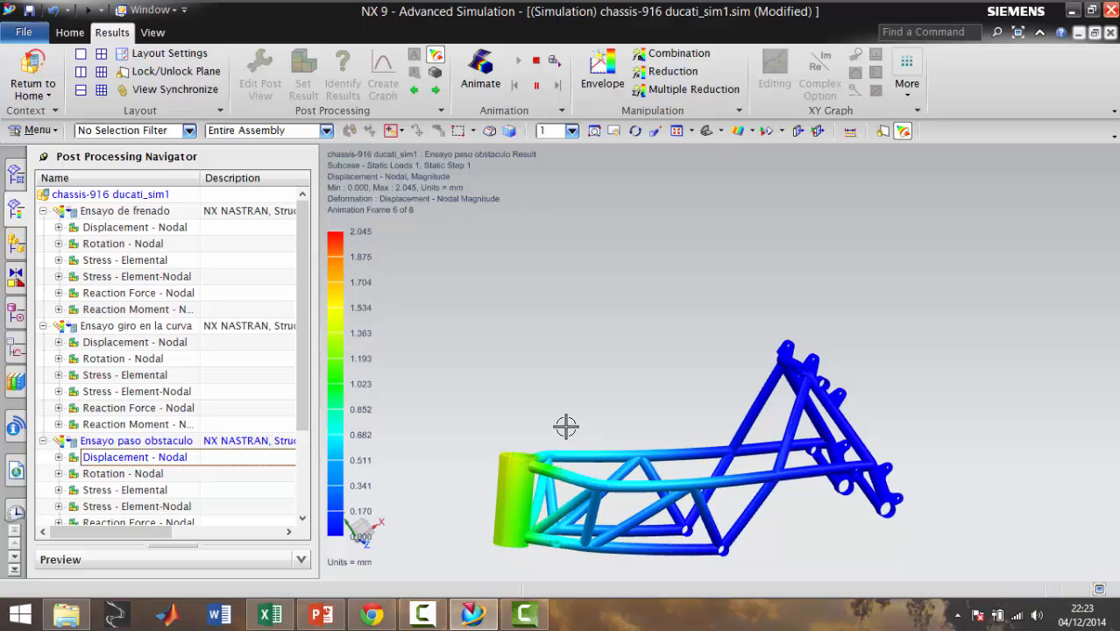